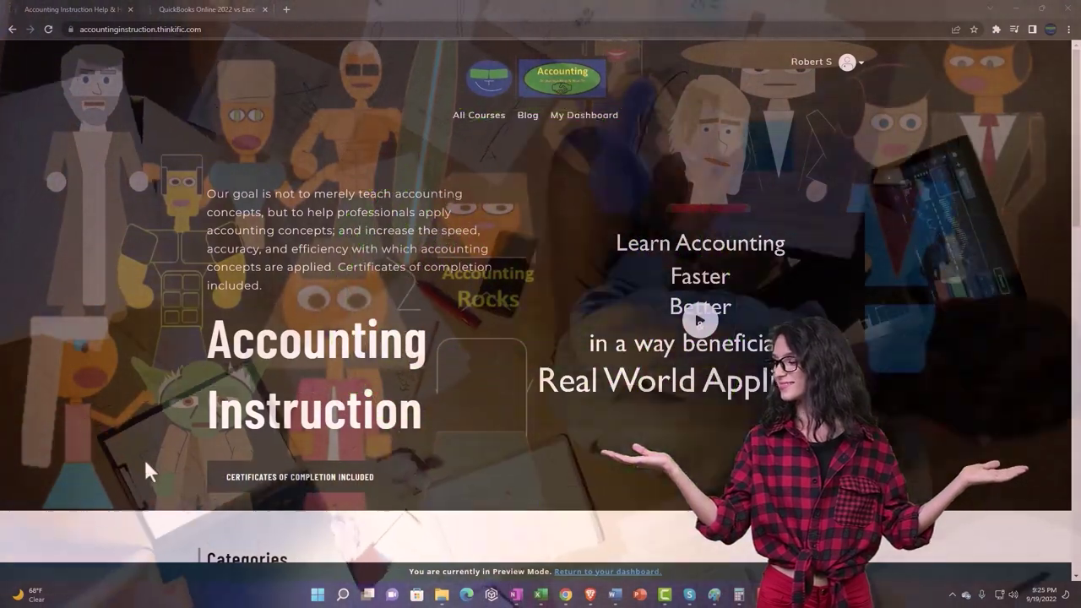
Browse the accounting course categories and the OneNote - Getting Started 2022 section of the QuickBooks Online 2022 vs Excel course
scroll(148, 462, "down", 7)
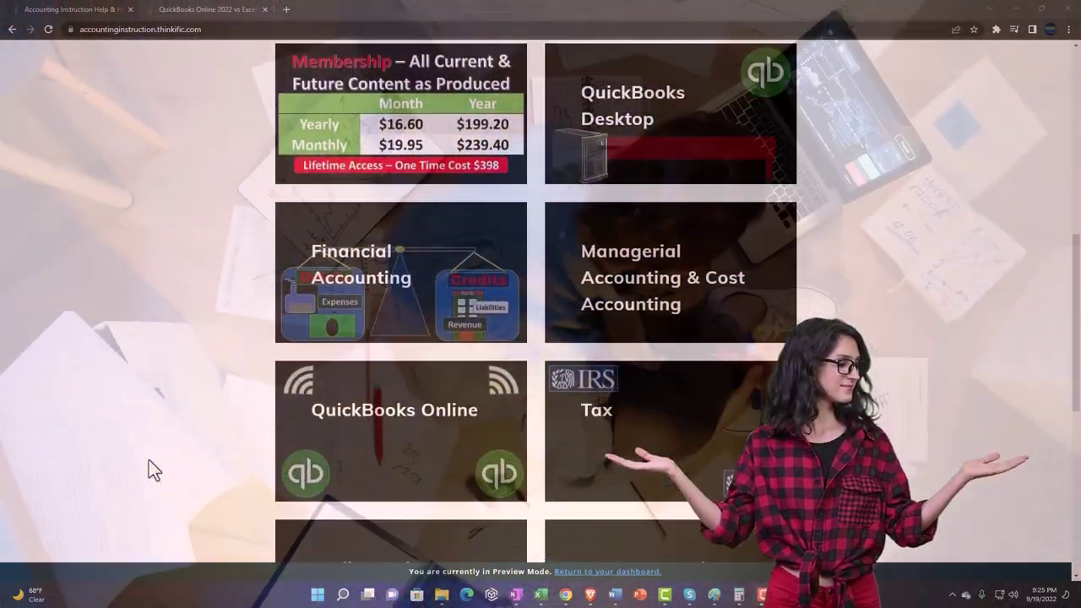
scroll(148, 460, "down", 5)
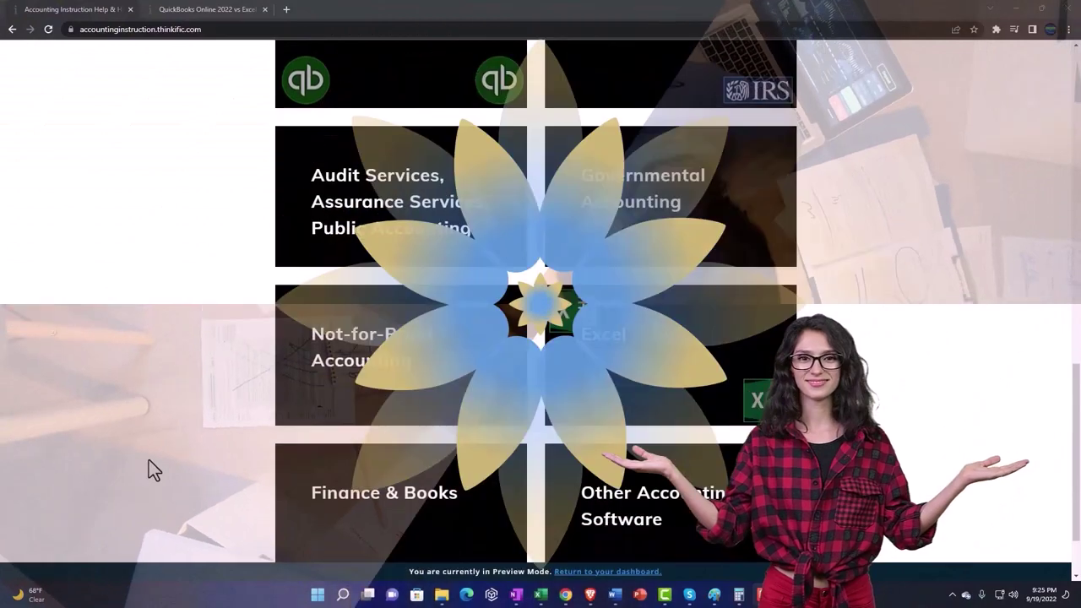
scroll(149, 460, "down", 1)
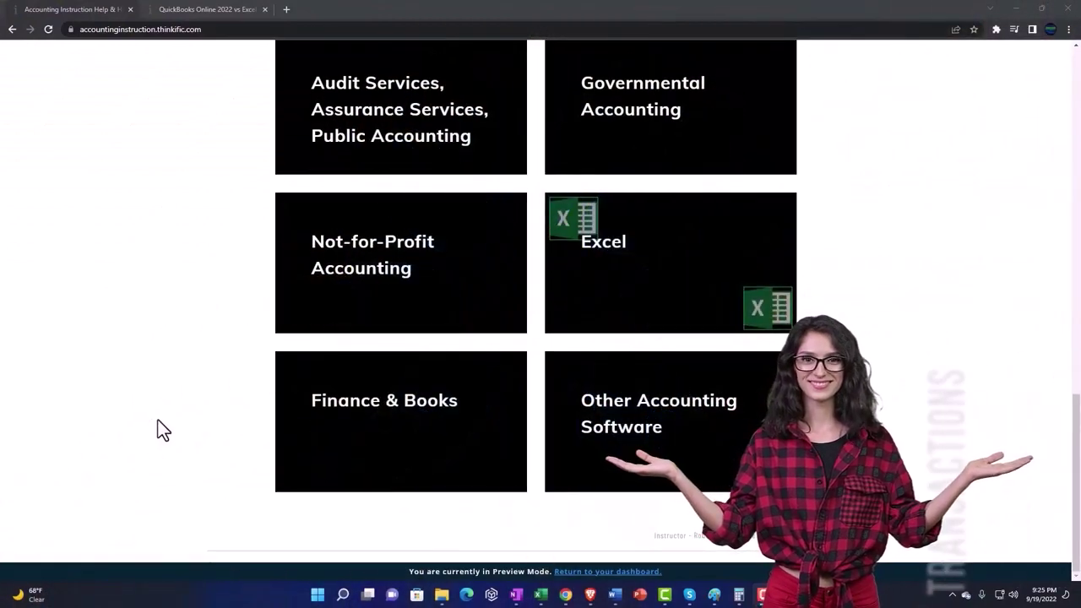
left_click(192, 9)
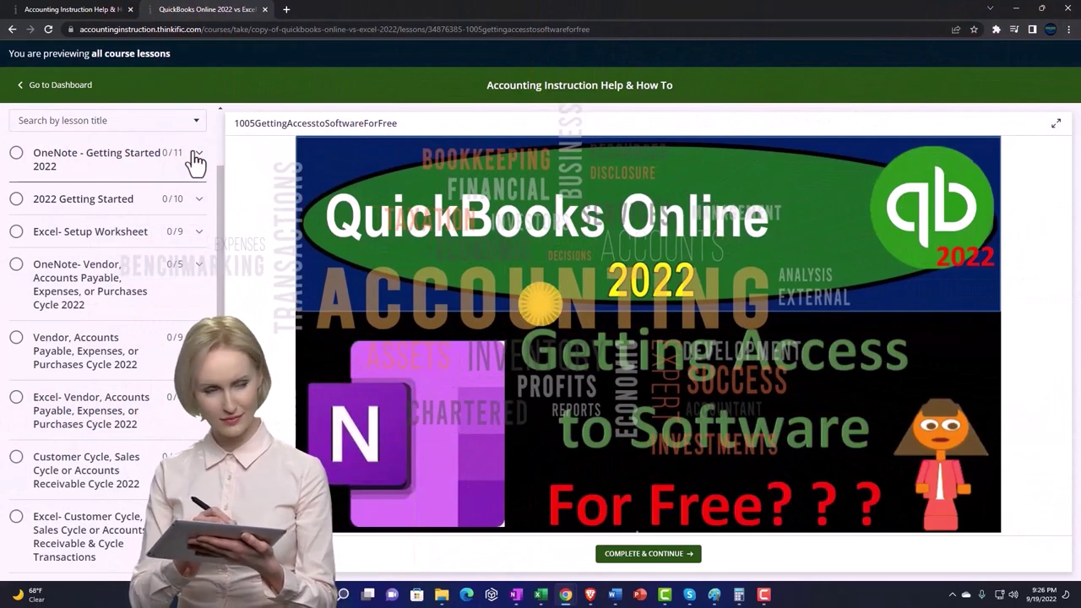
left_click(196, 157)
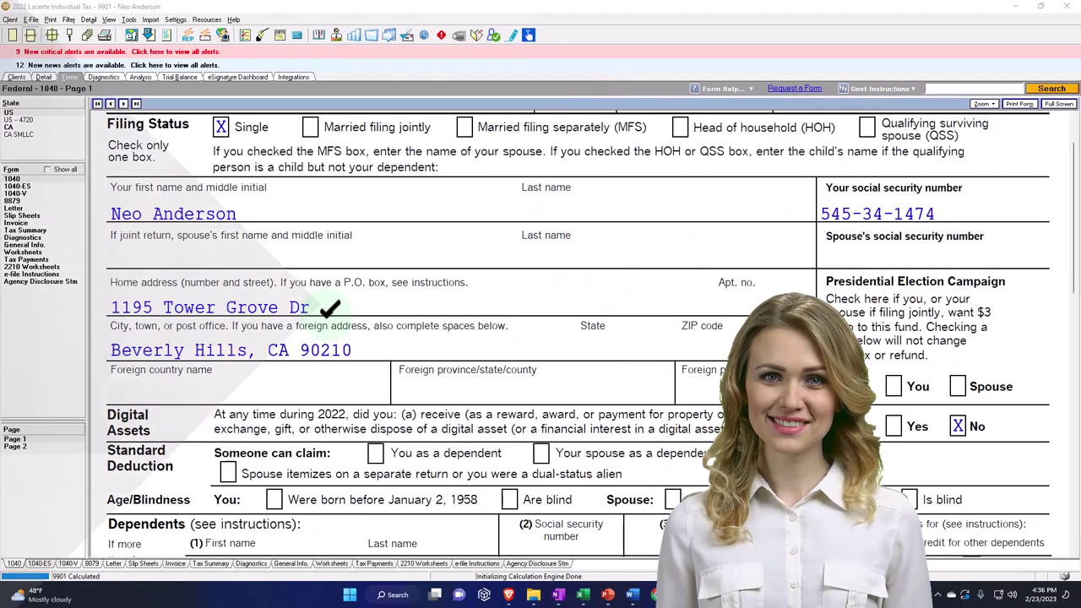
In Lacerte, review Form 1040 page 1 from income through taxable income, and open page 2
scroll(330, 325, "down", 10)
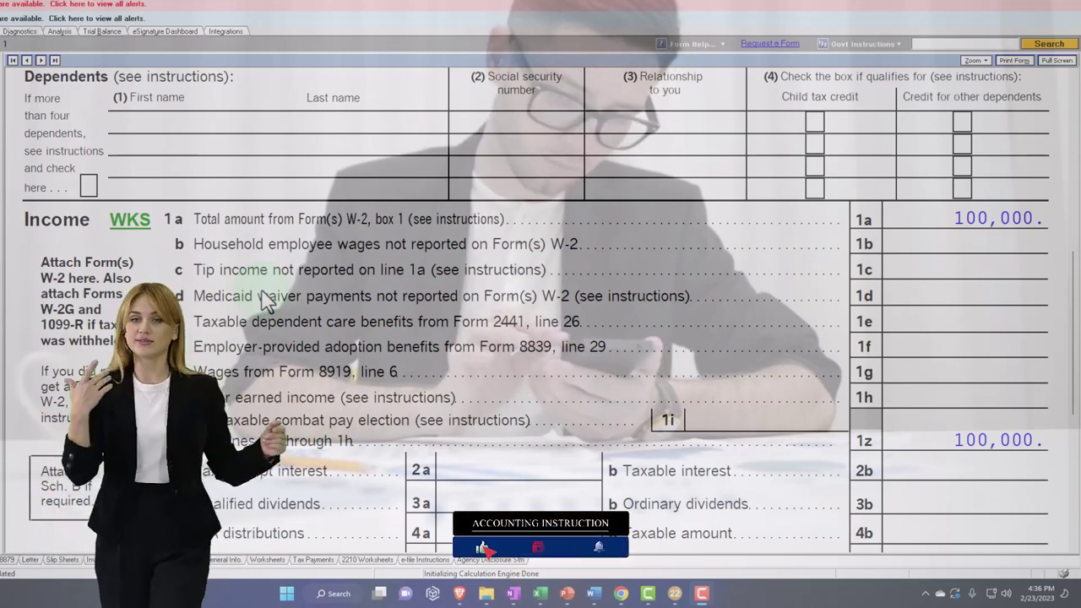
scroll(266, 297, "down", 2)
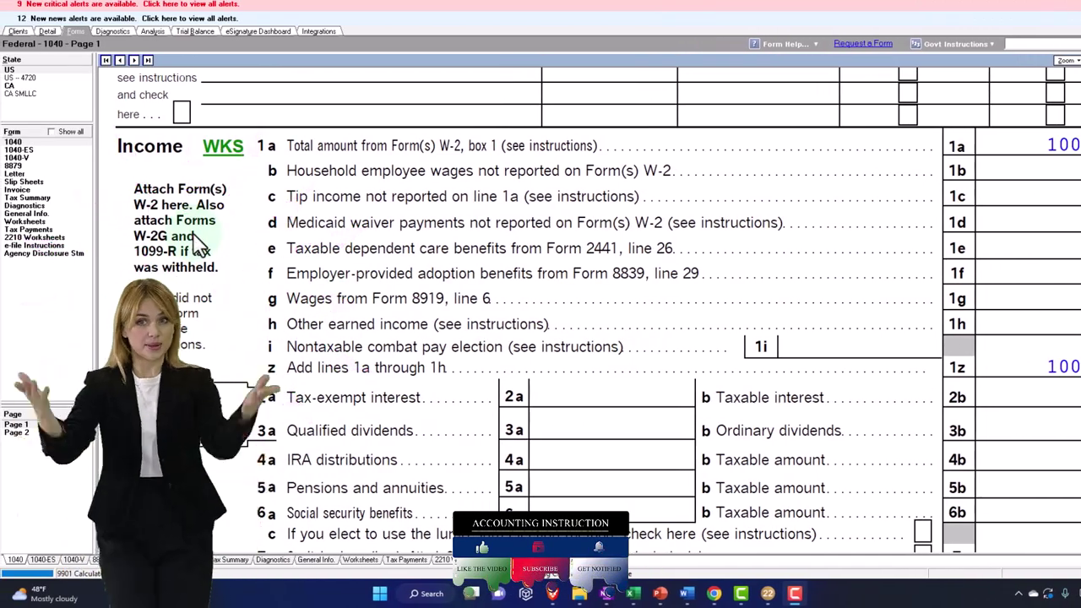
scroll(194, 245, "down", 5)
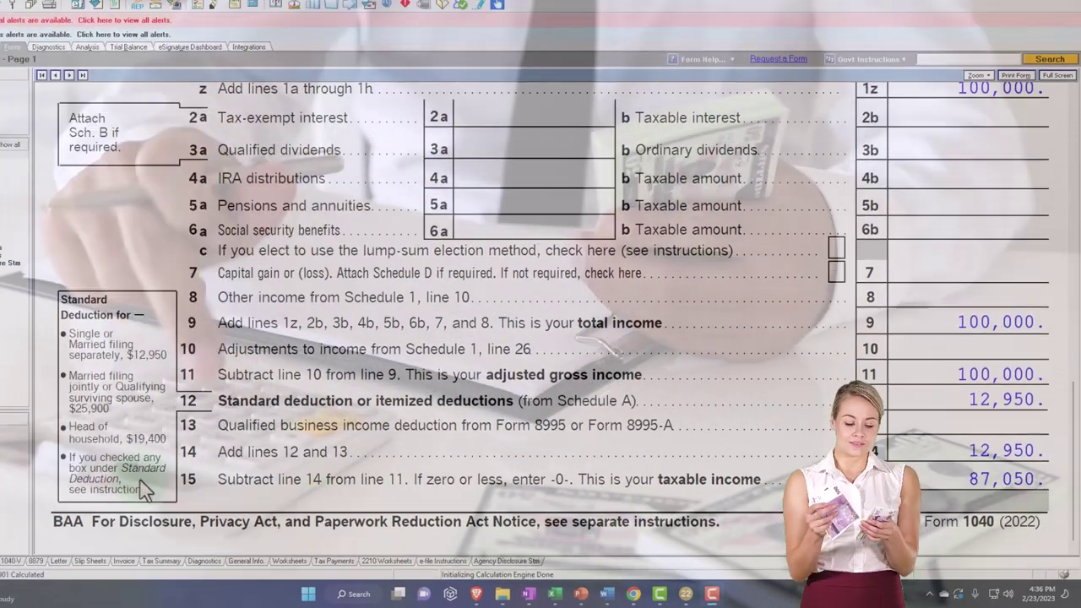
left_click(28, 448)
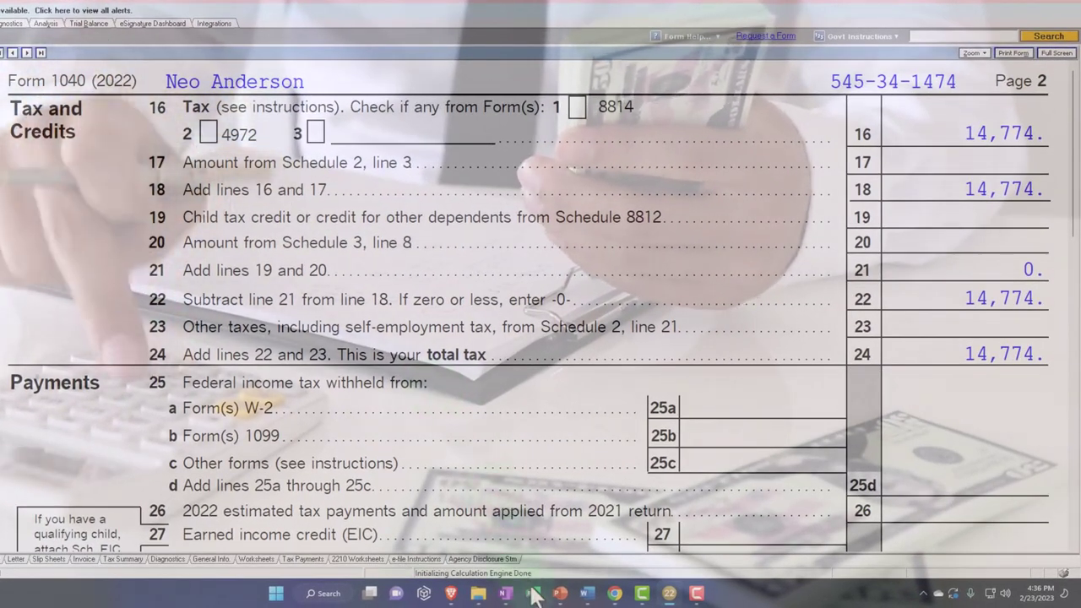
Switch to the Excel tax worksheet and examine the Tax Formula 2022 lines from income through taxable income
left_click(534, 594)
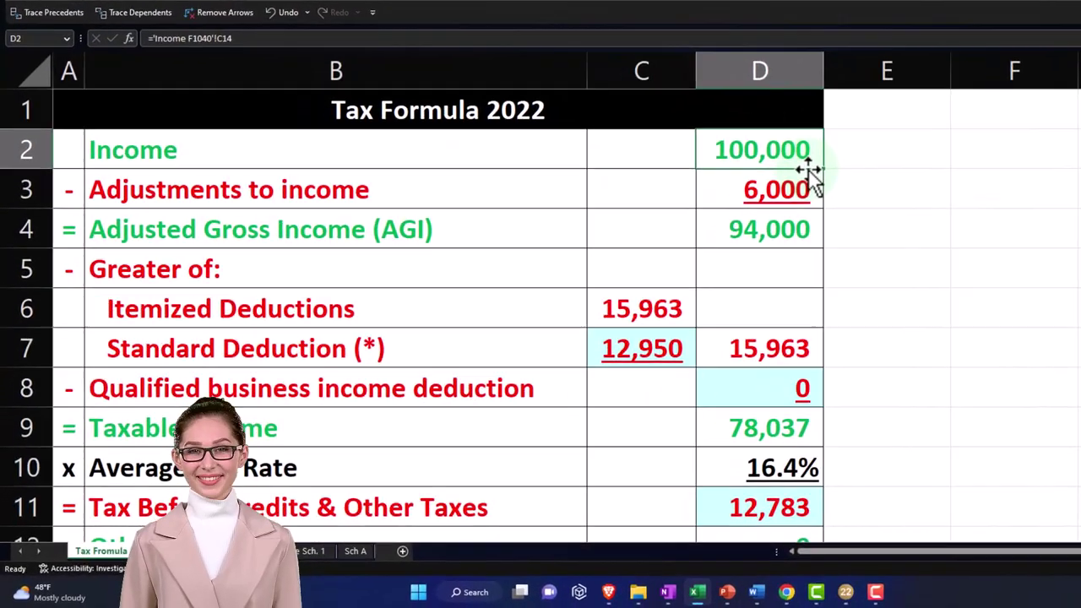
left_click(657, 251)
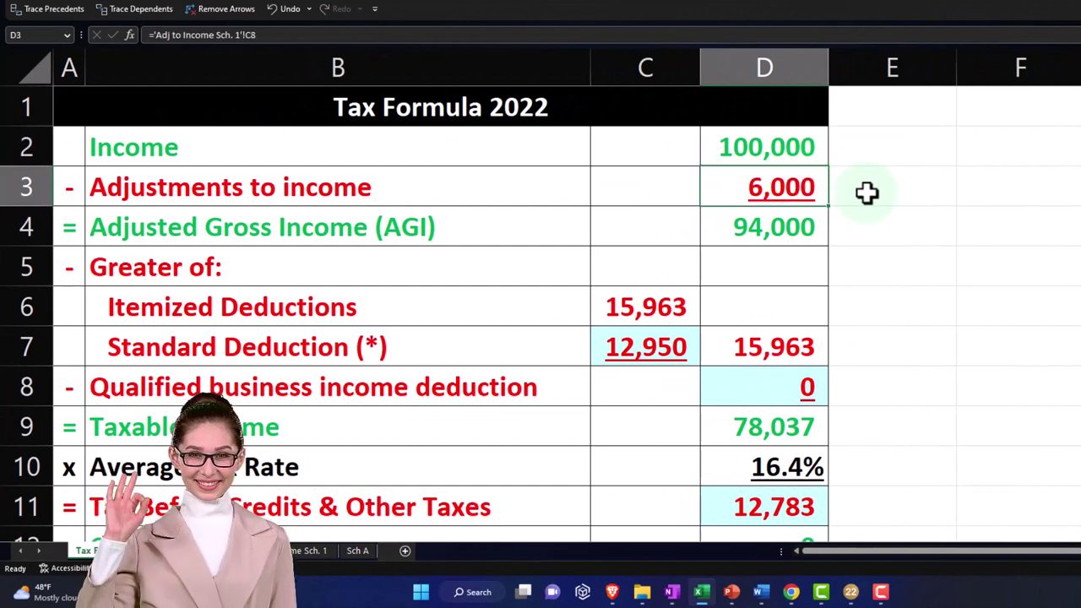
key("Down")
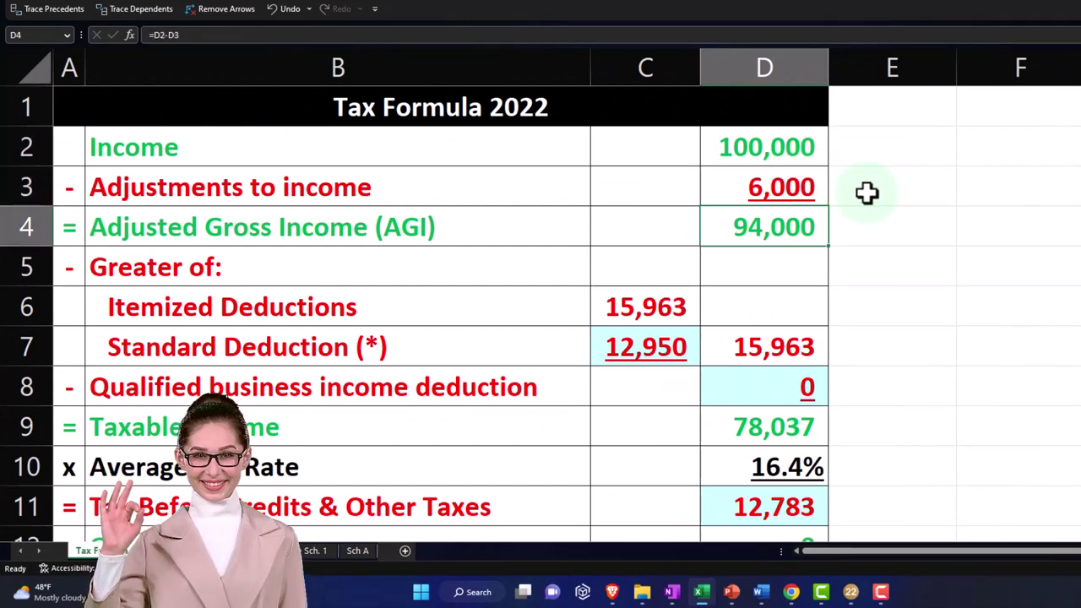
key("Down")
key("Down")
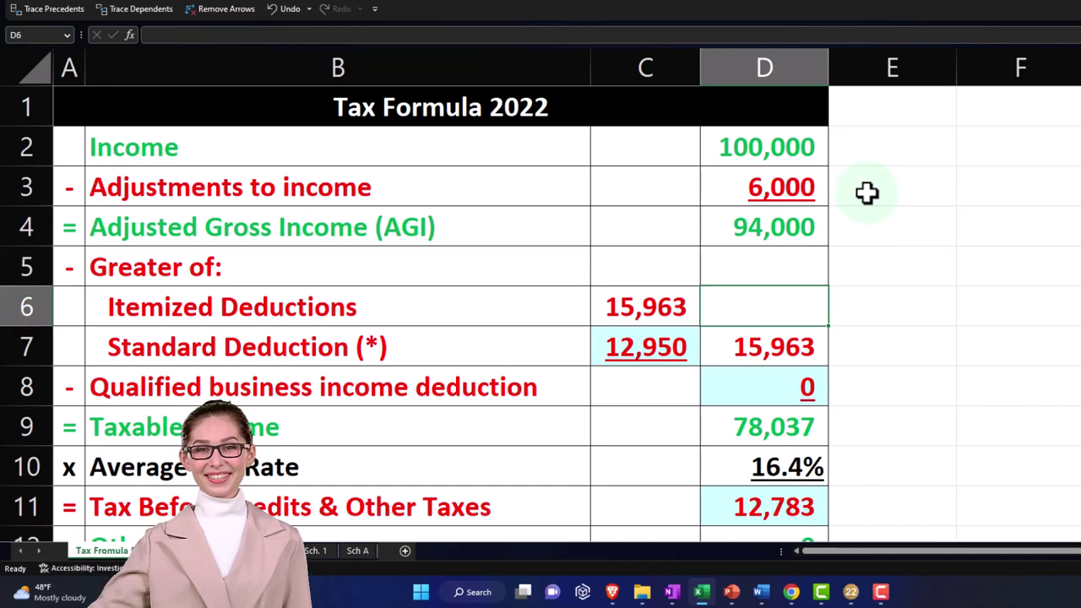
key("Left")
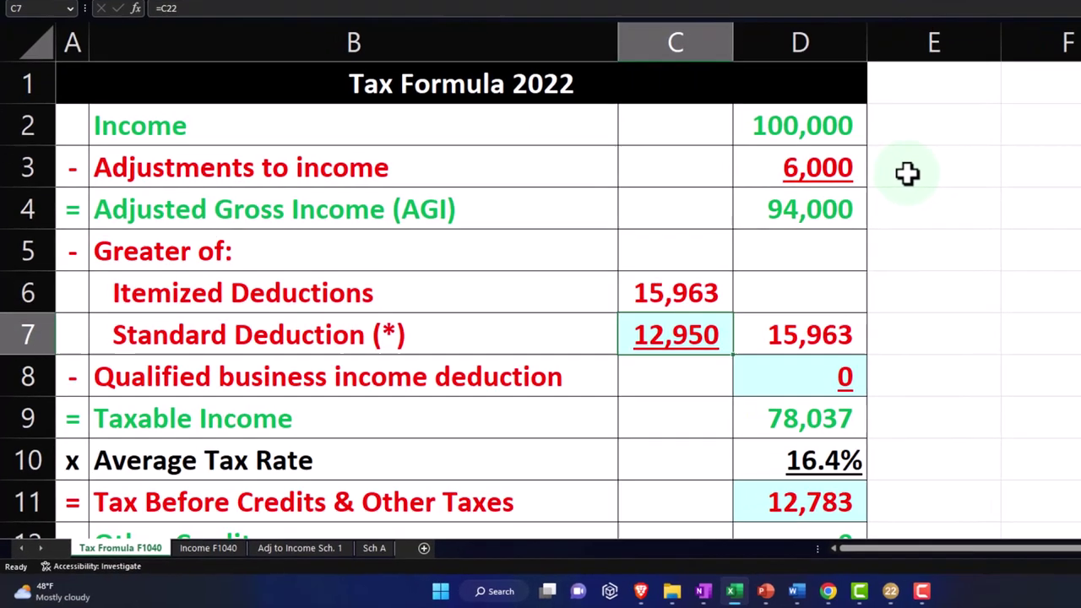
key("Down")
key("Right")
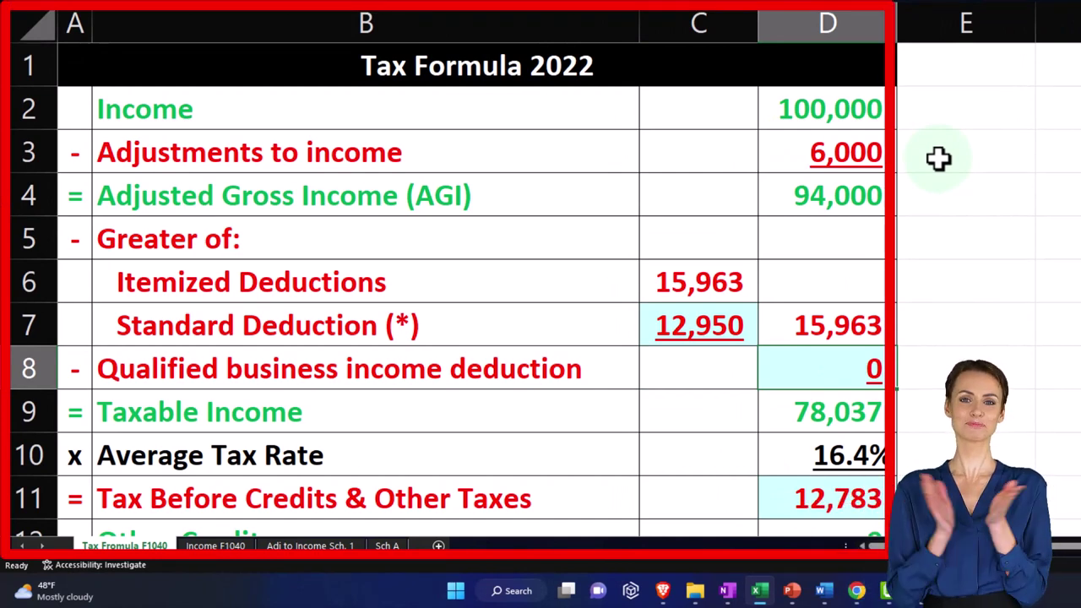
key("Down")
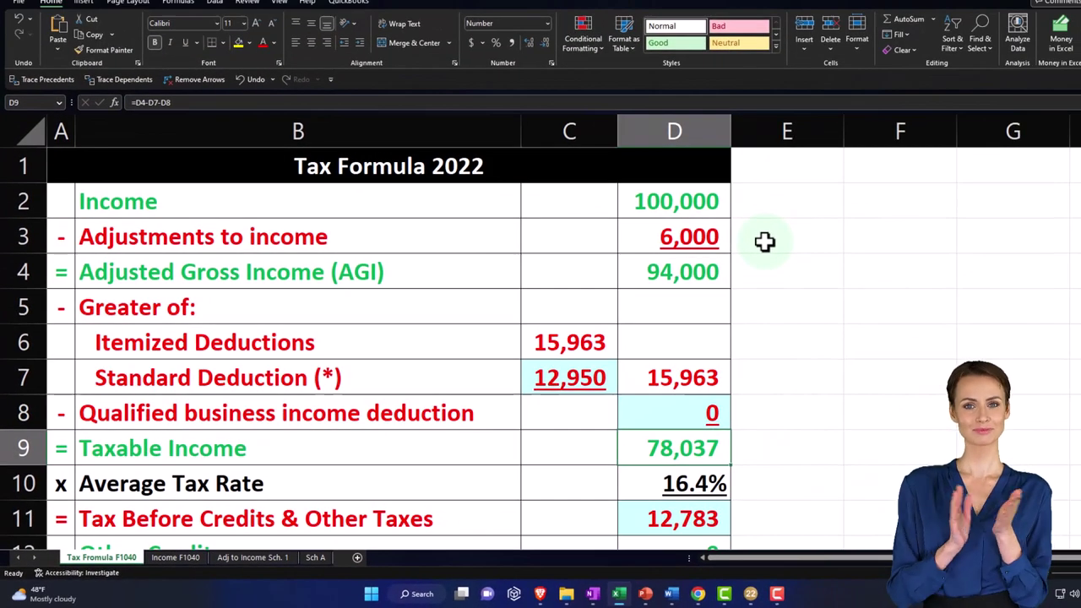
Examine the tax formula lines from Average Tax Rate through Tax Due or (Refund)
left_click(751, 444)
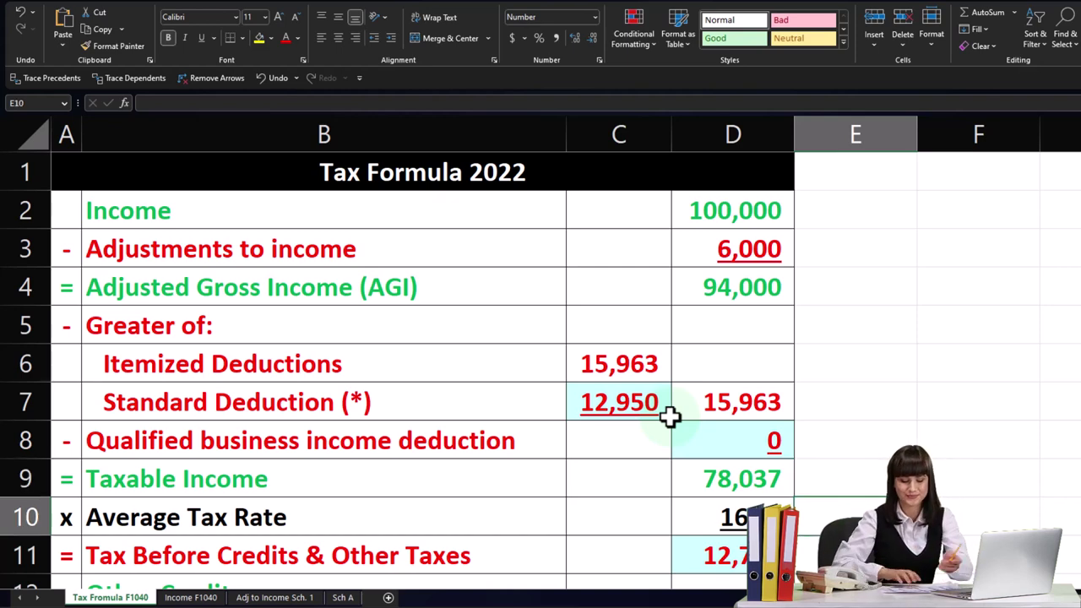
key("Left")
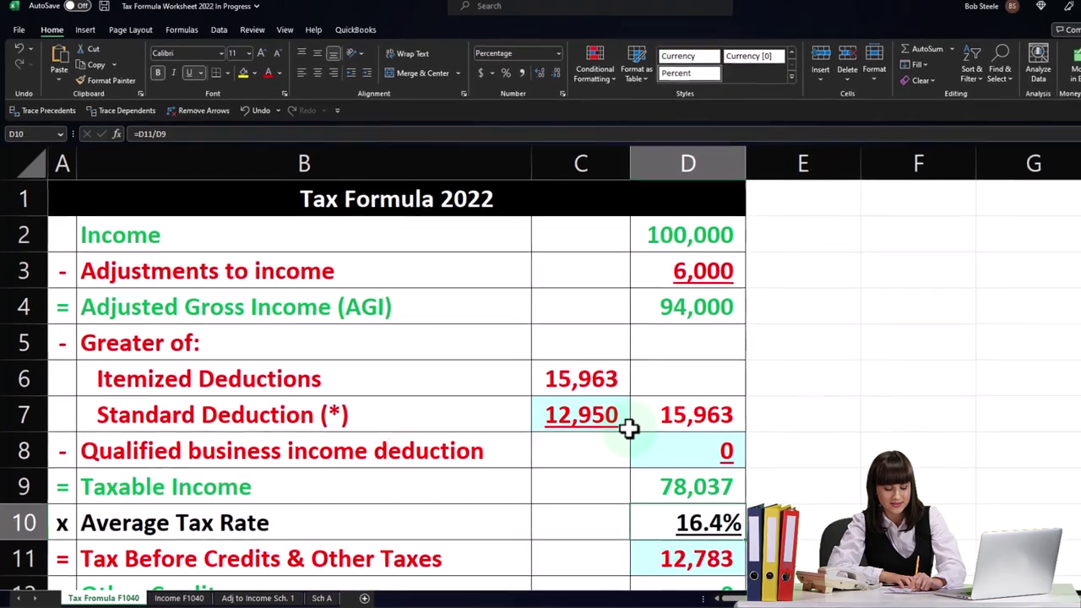
key("Down")
key("Down")
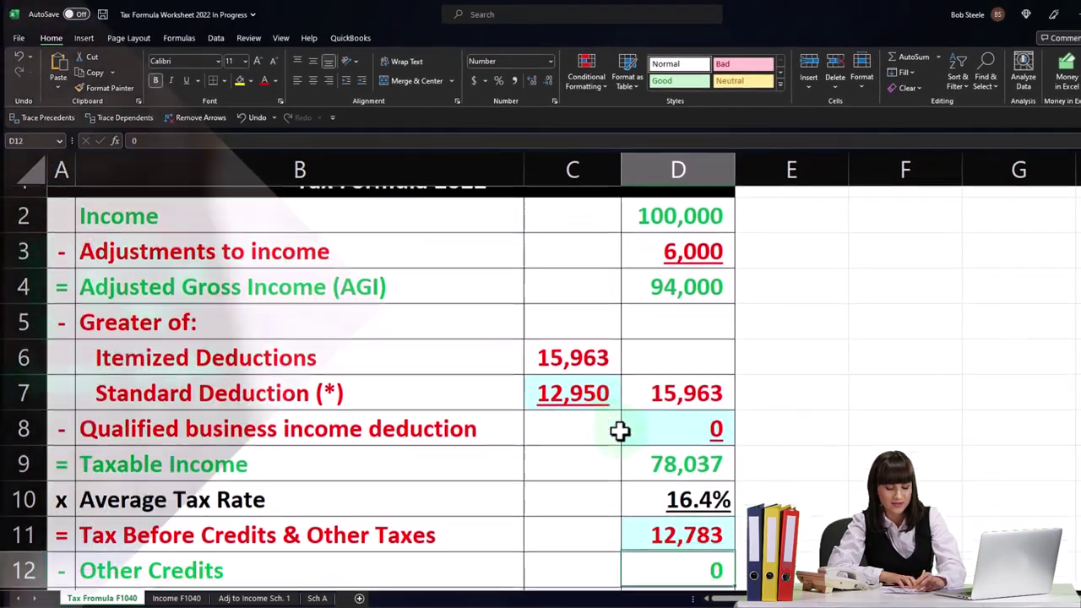
scroll(620, 430, "down", 1)
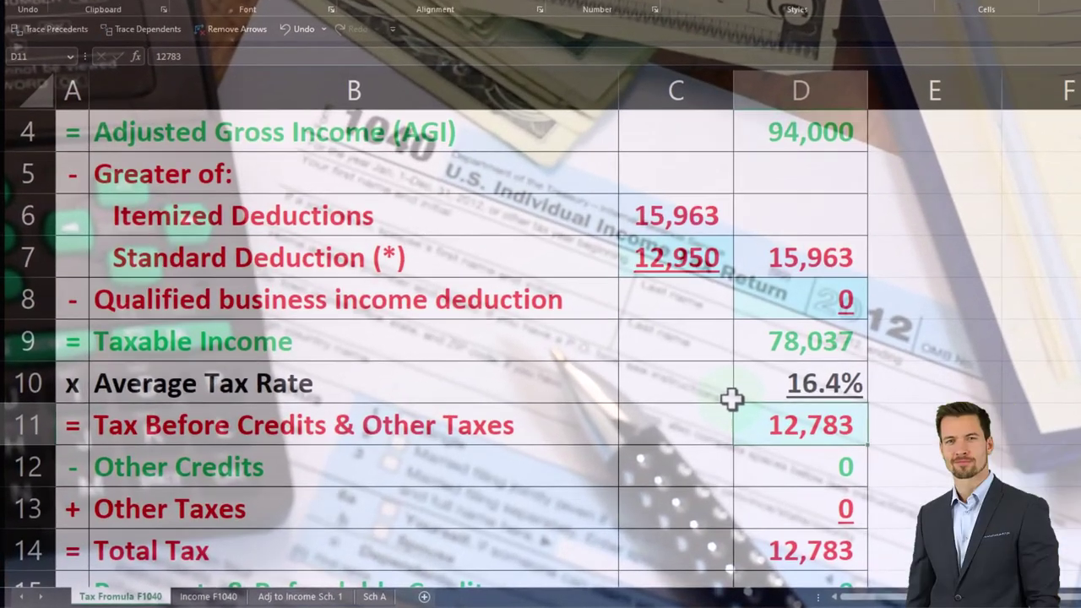
key("Down")
key("Down")
key("Down")
key("Down")
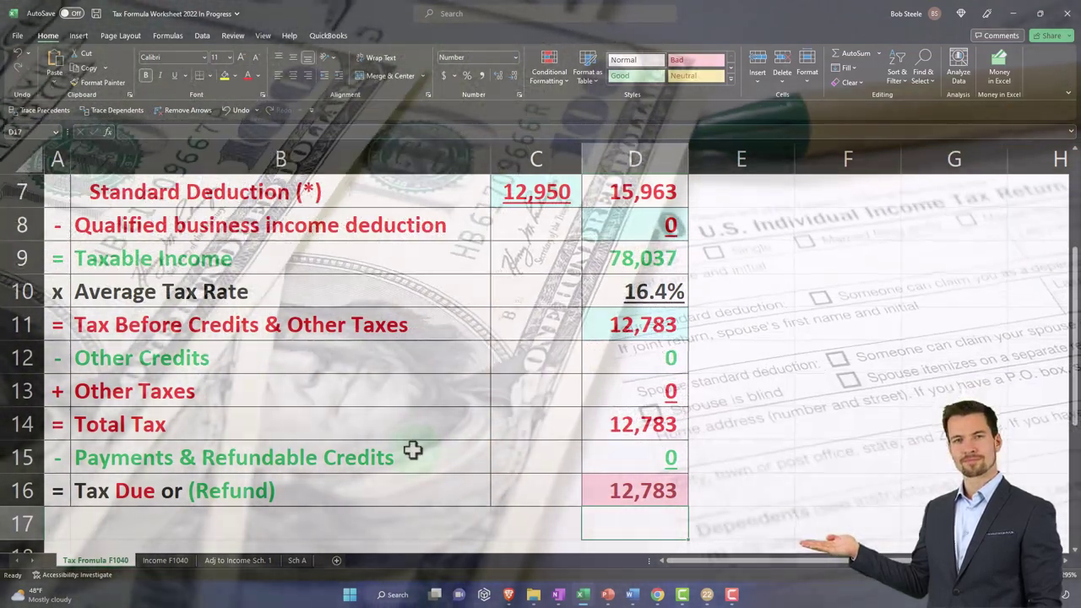
Recheck the Other Credits, Other Taxes and Total Tax cells in the tax formula
scroll(414, 449, "up", 2)
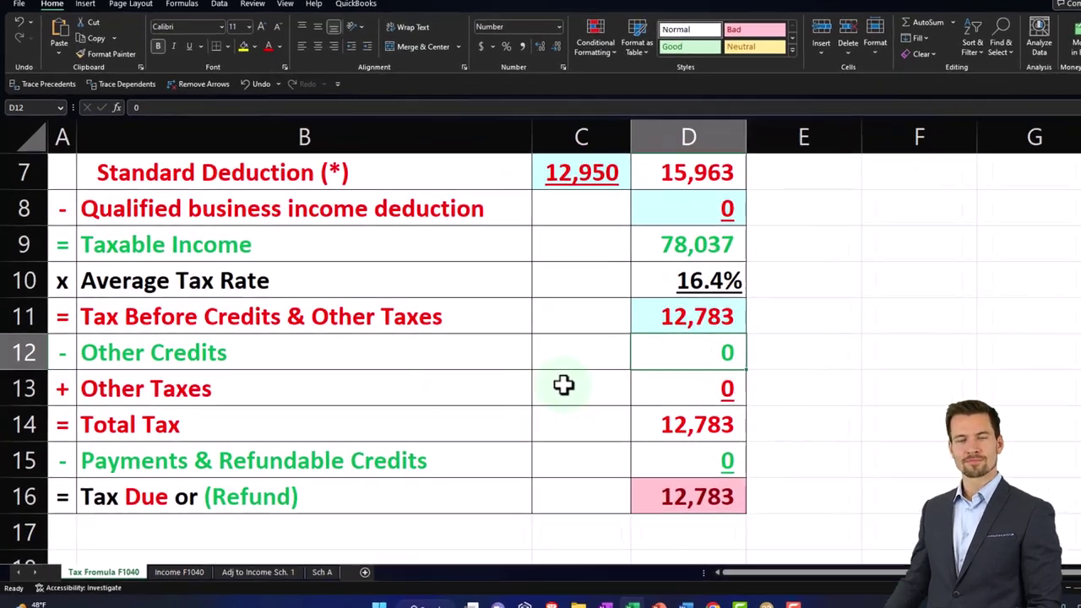
left_click(607, 386)
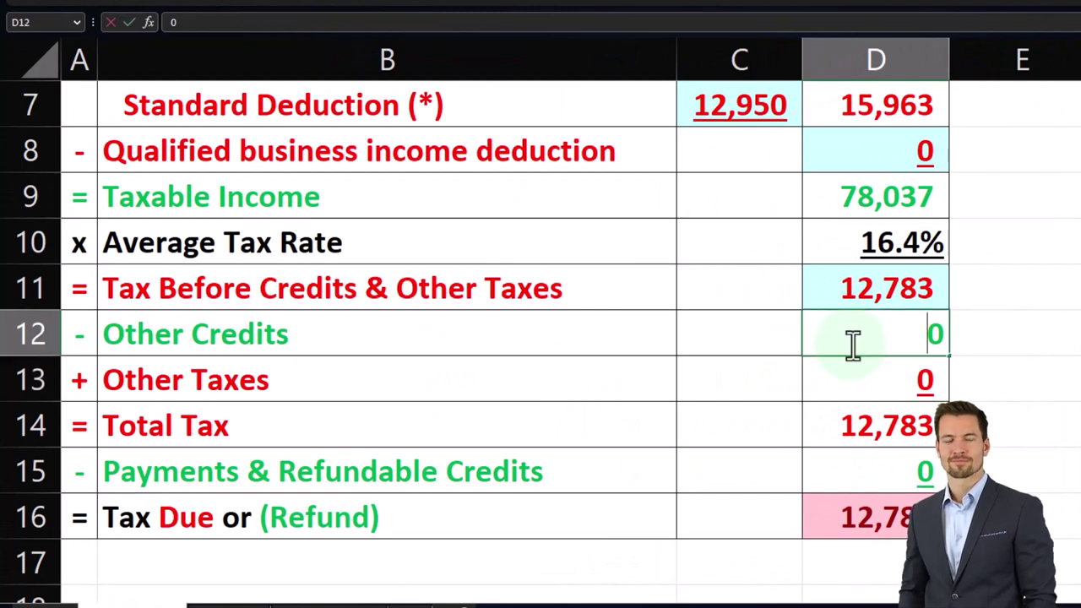
key("Return")
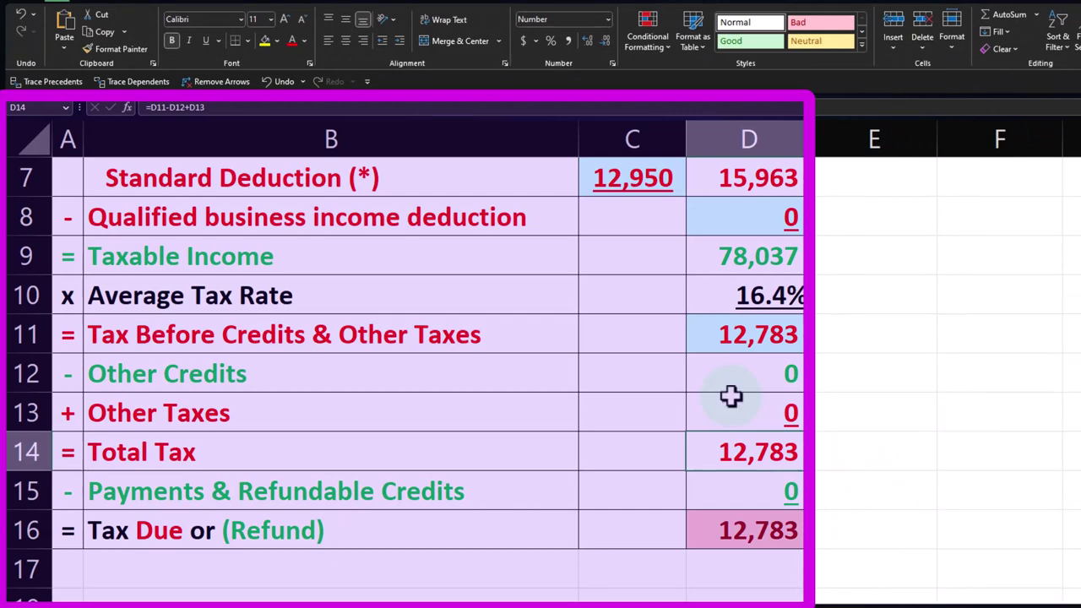
scroll(730, 396, "up", 2)
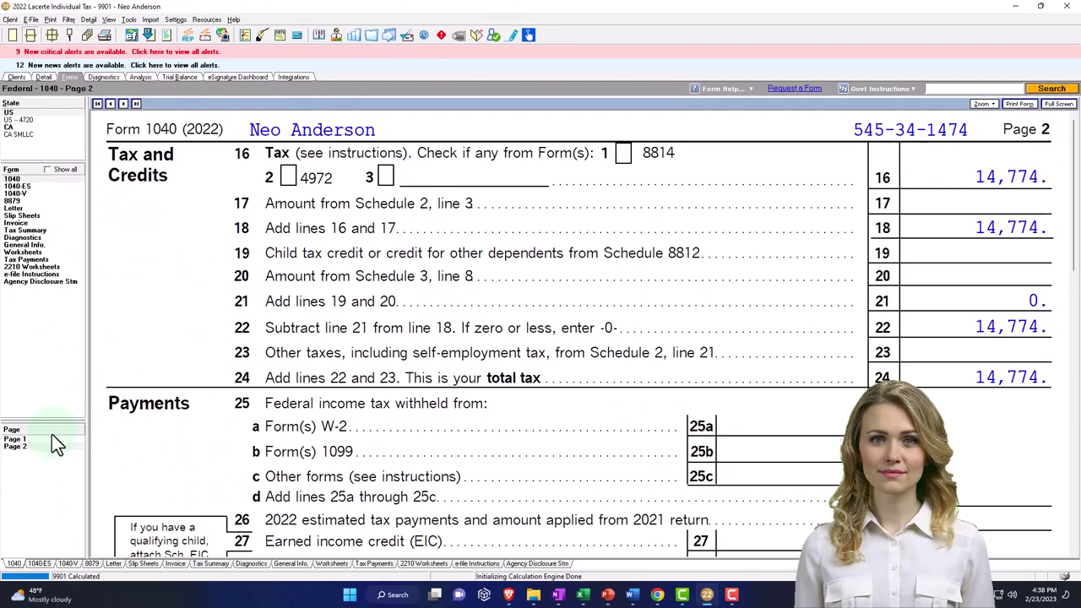
Switch to Lacerte and review Form 1040 page 1 from wages through taxable income
left_click(36, 440)
scroll(518, 379, "down", 5)
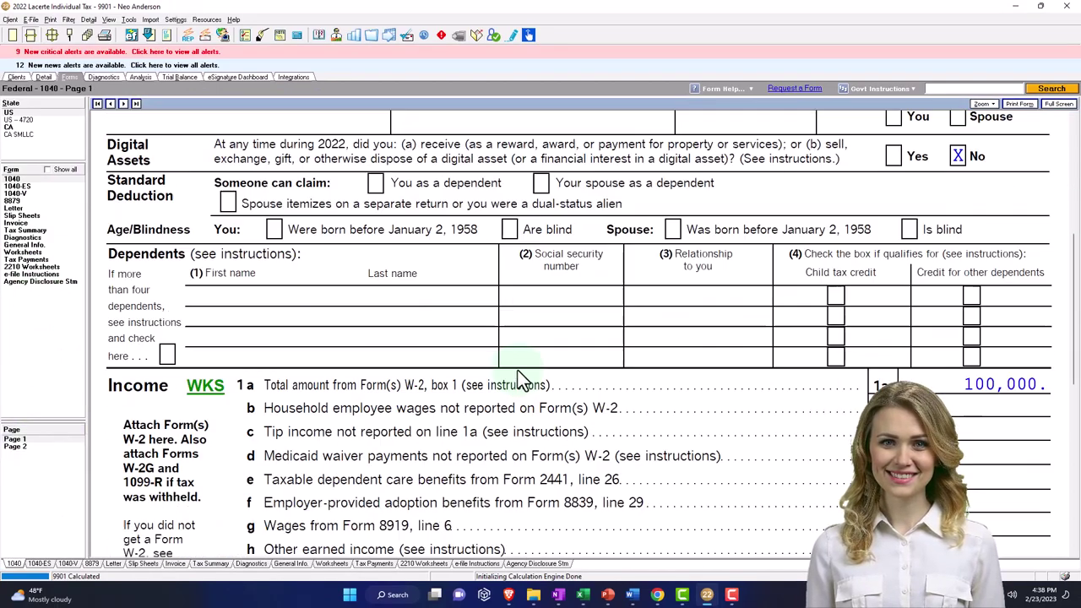
scroll(521, 379, "down", 6)
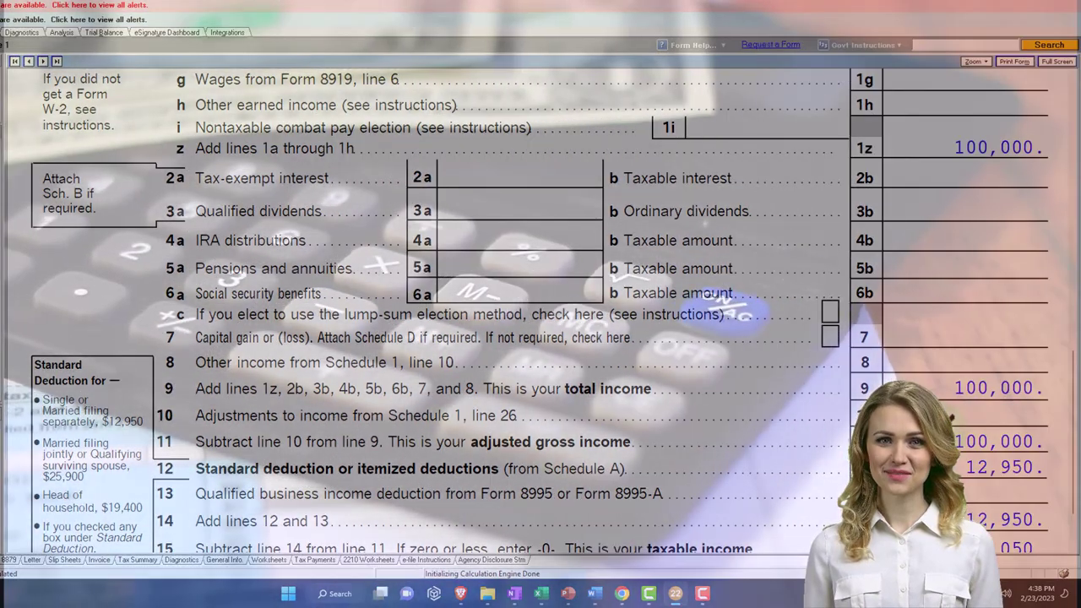
scroll(522, 379, "down", 2)
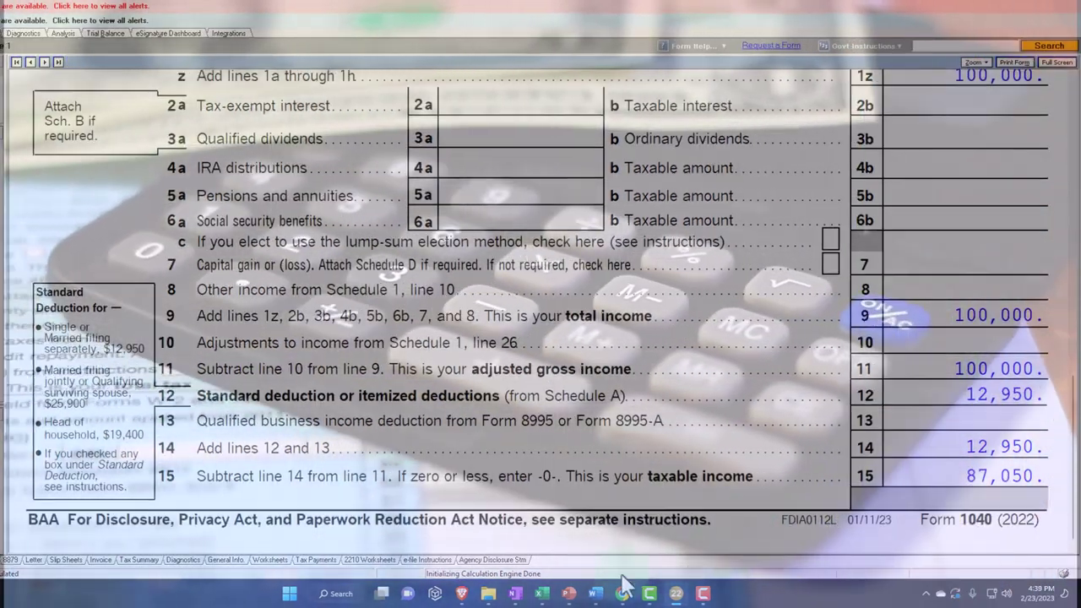
In the Excel worksheet, give the IRA label and amount cells on the Adj to Income Sch. 1 sheet borders and a light blue fill
left_click(541, 593)
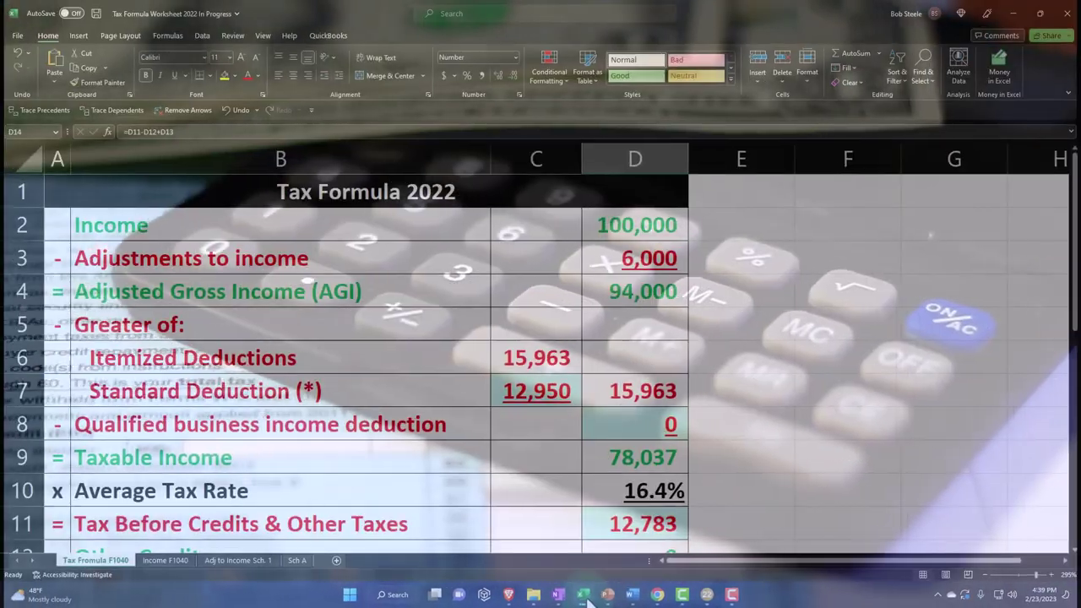
left_click(615, 259)
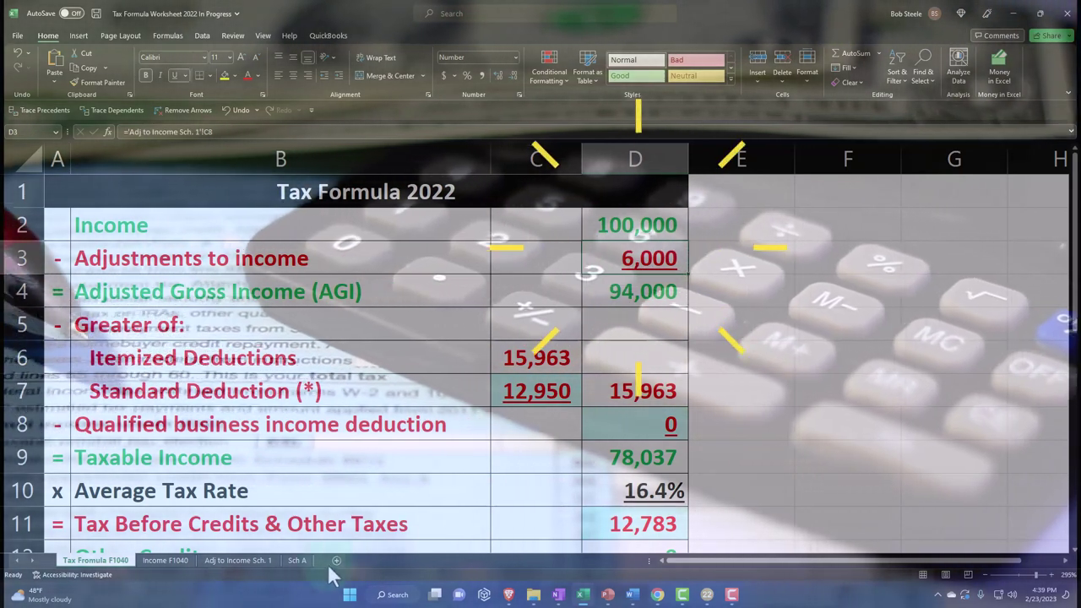
left_click(252, 560)
left_click_drag(234, 233, 294, 239)
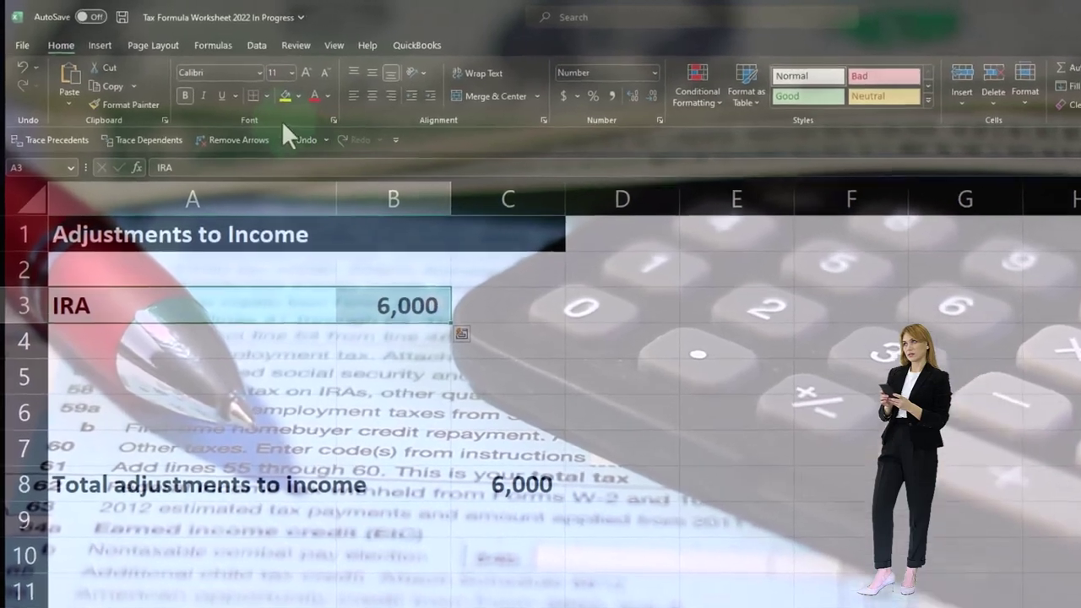
left_click(209, 75)
left_click(295, 253)
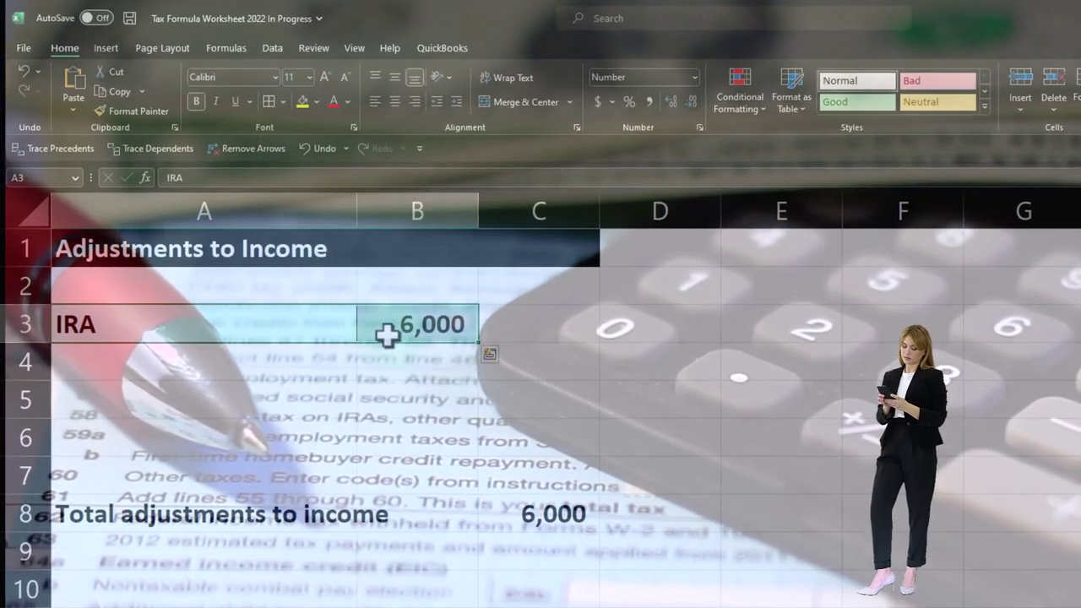
Set the IRA adjustment amount to 0 and return to the Tax Formula F1040 sheet
left_click(422, 324)
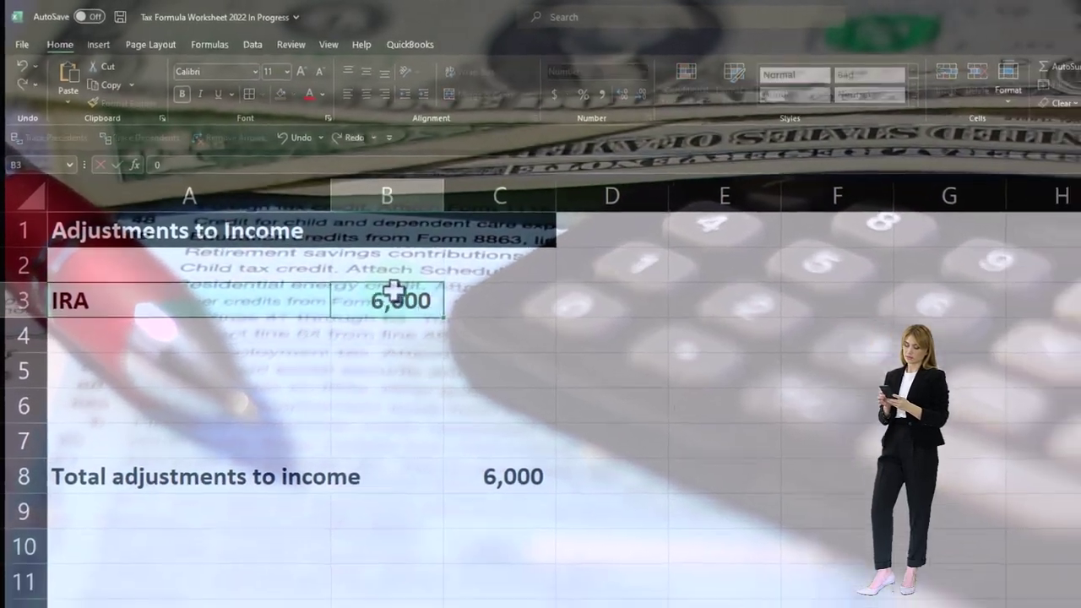
type("0")
key("Return")
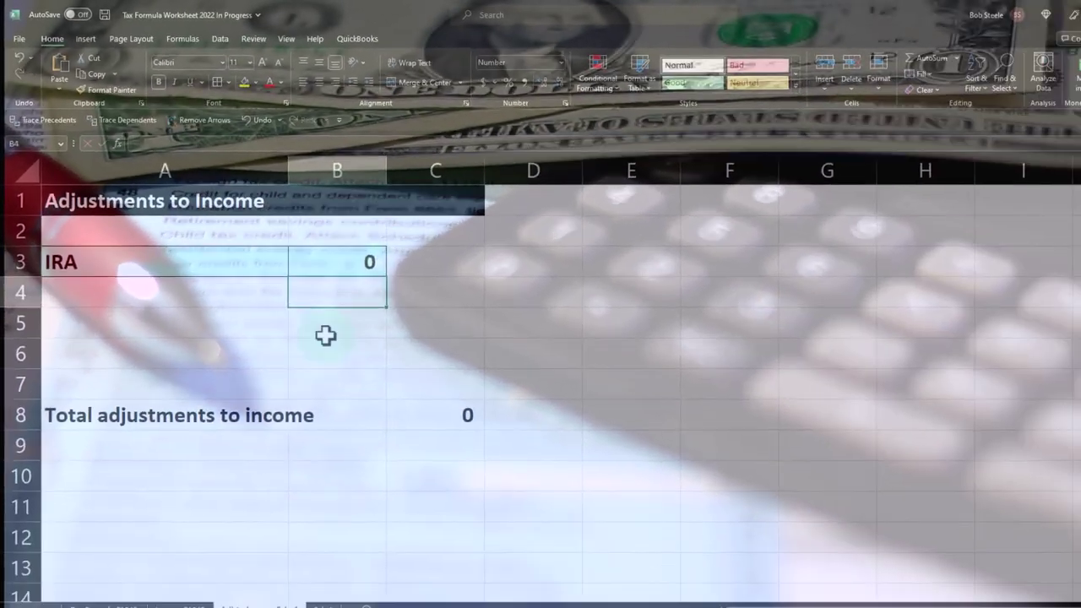
left_click(93, 605)
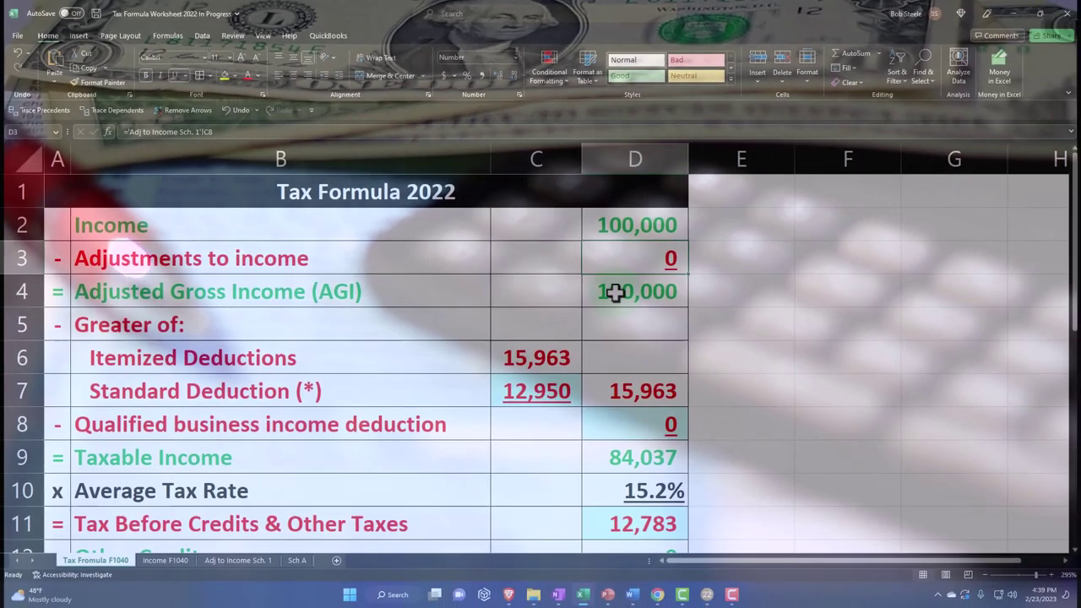
Clear the State taxes and Mortgage 1 amounts on the Sch A sheet and return to the Tax Formula F1040 sheet
left_click(553, 353)
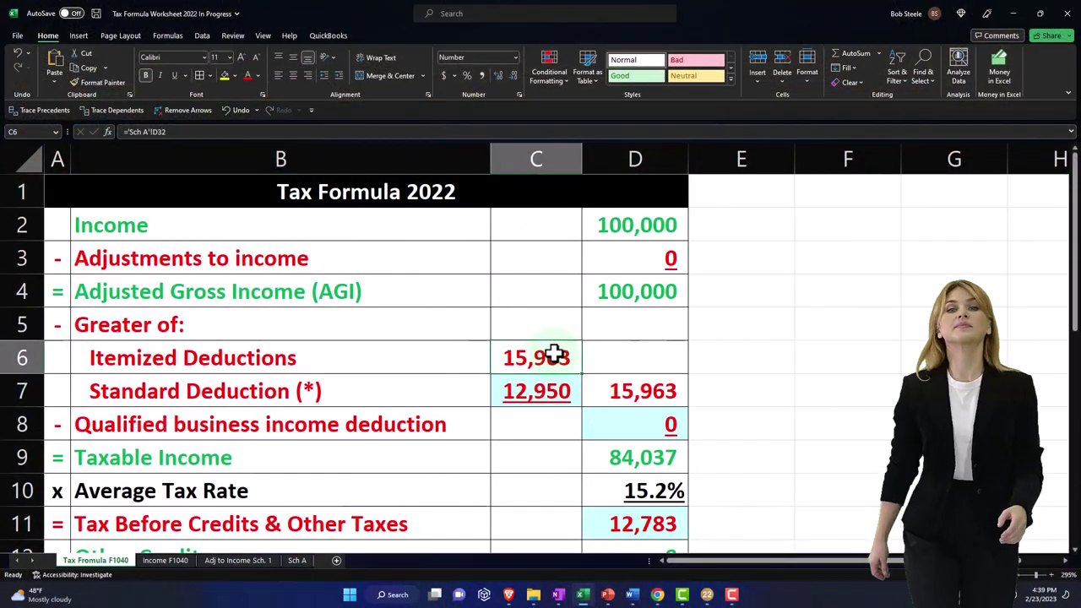
left_click(298, 562)
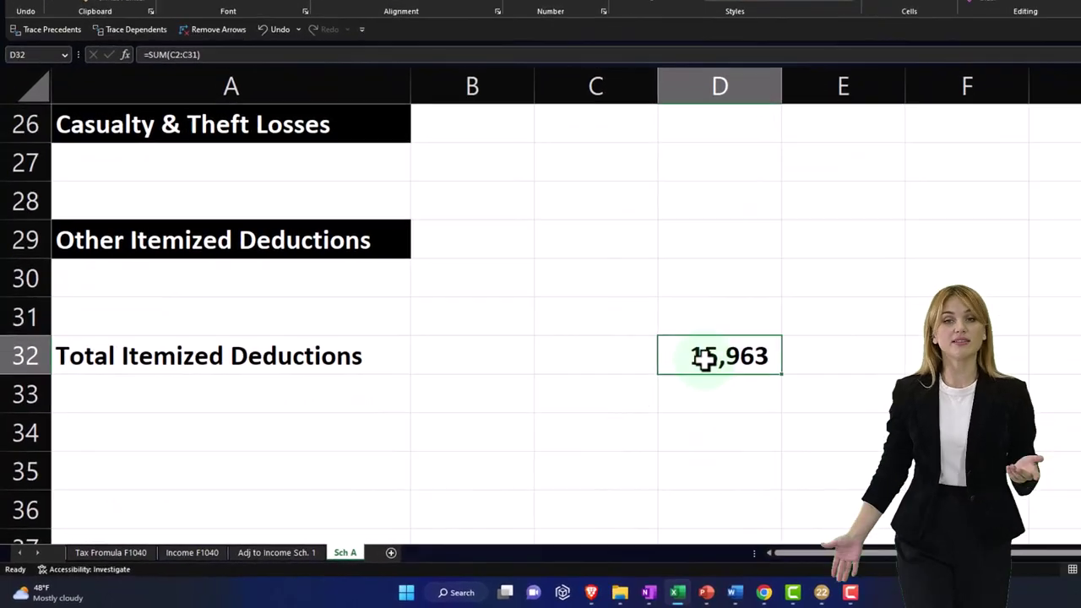
scroll(442, 447, "up", 2)
scroll(545, 189, "up", 6)
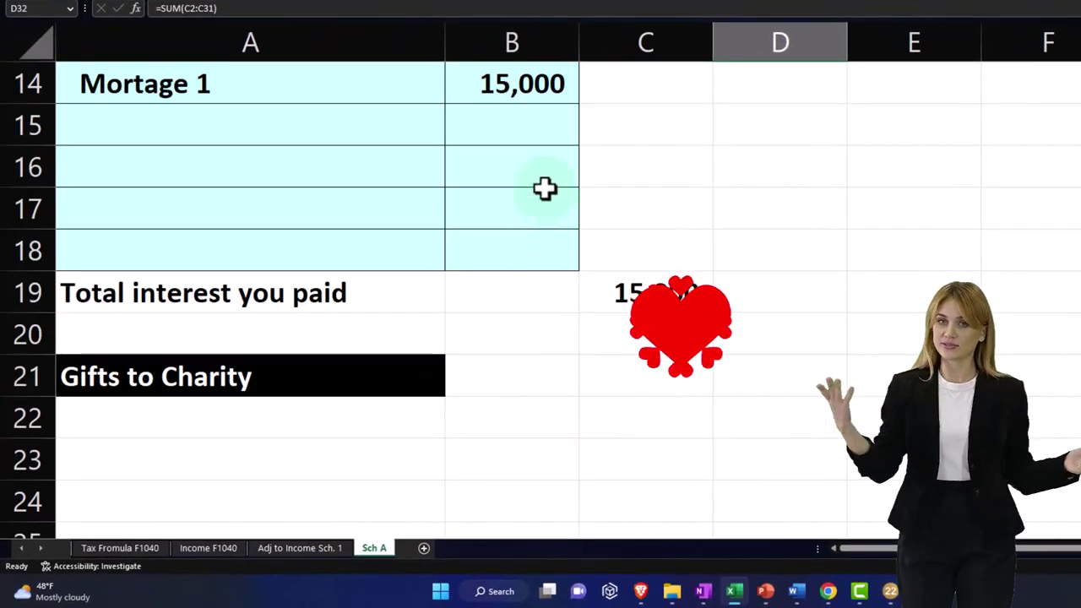
scroll(544, 198, "down", 2)
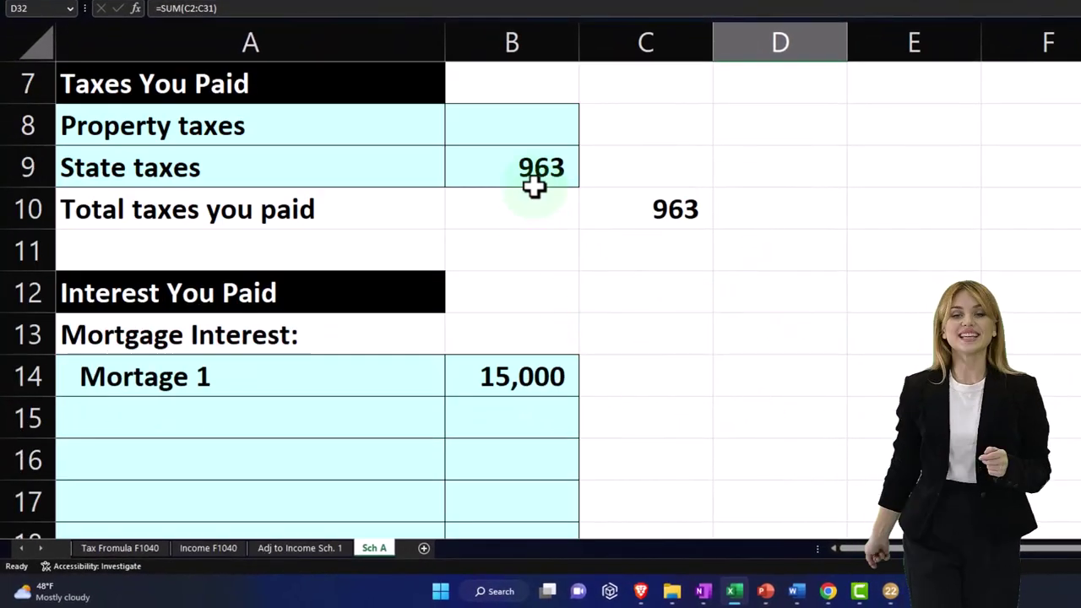
left_click_drag(533, 181, 550, 385)
key("Delete")
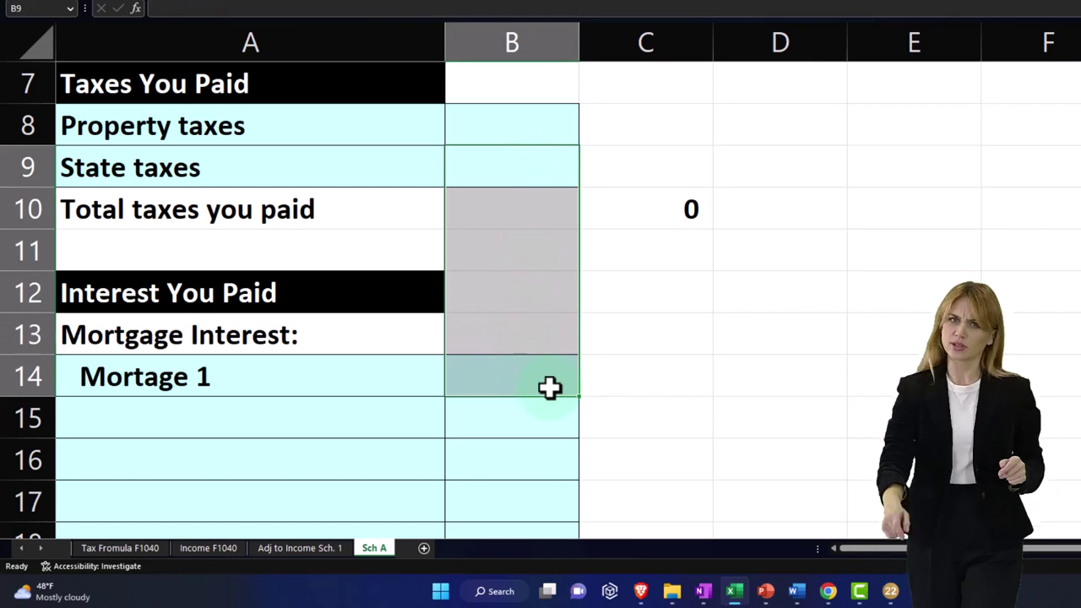
scroll(550, 385, "down", 6)
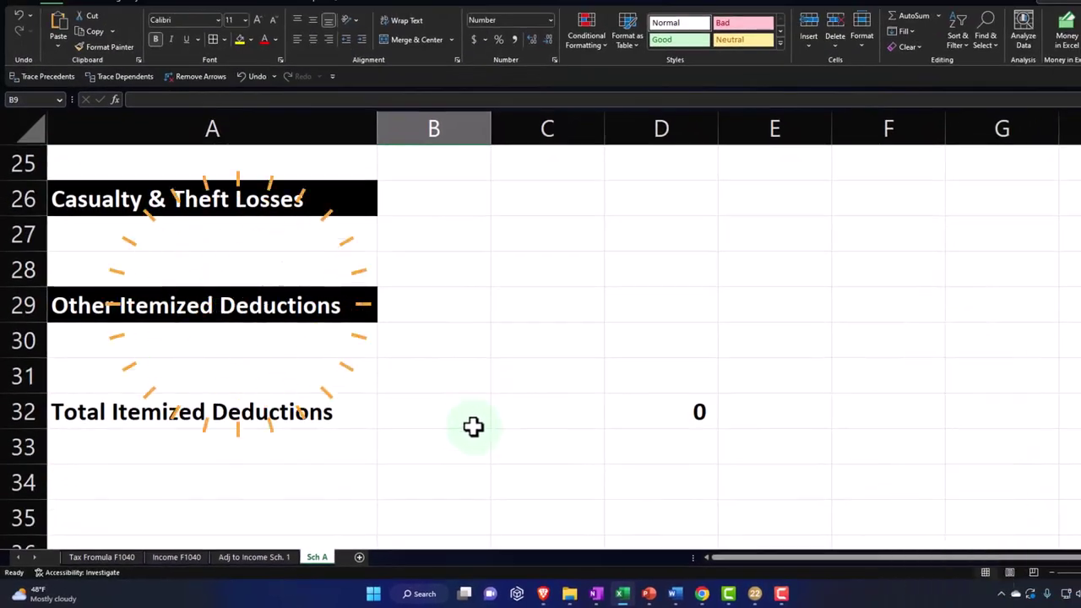
left_click(110, 556)
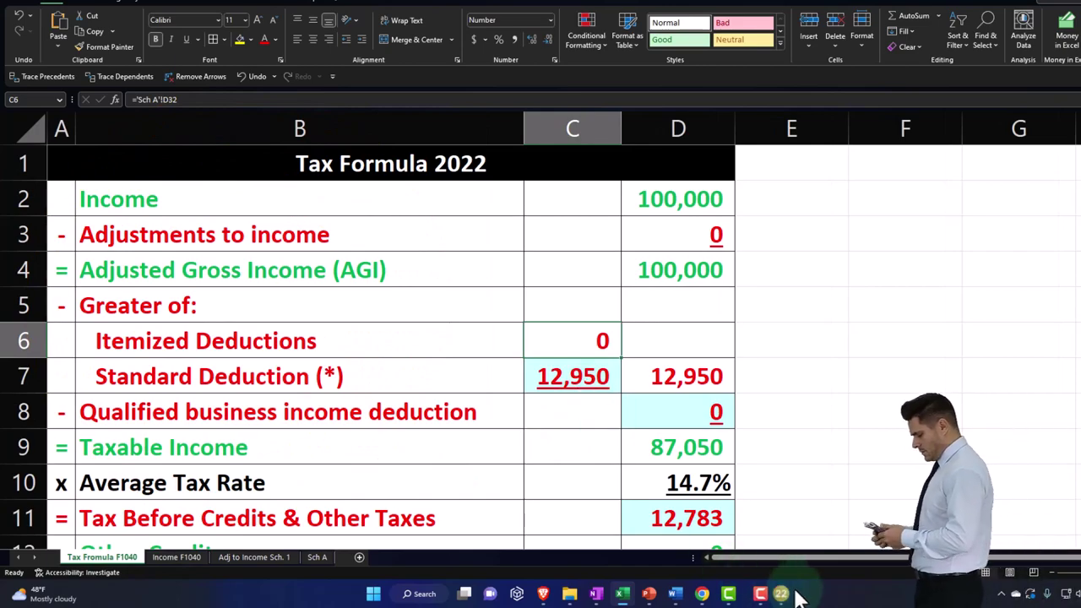
Compare the worksheet's Taxable Income with line 15 on page 1 of Form 1040 in Lacerte
left_click(754, 594)
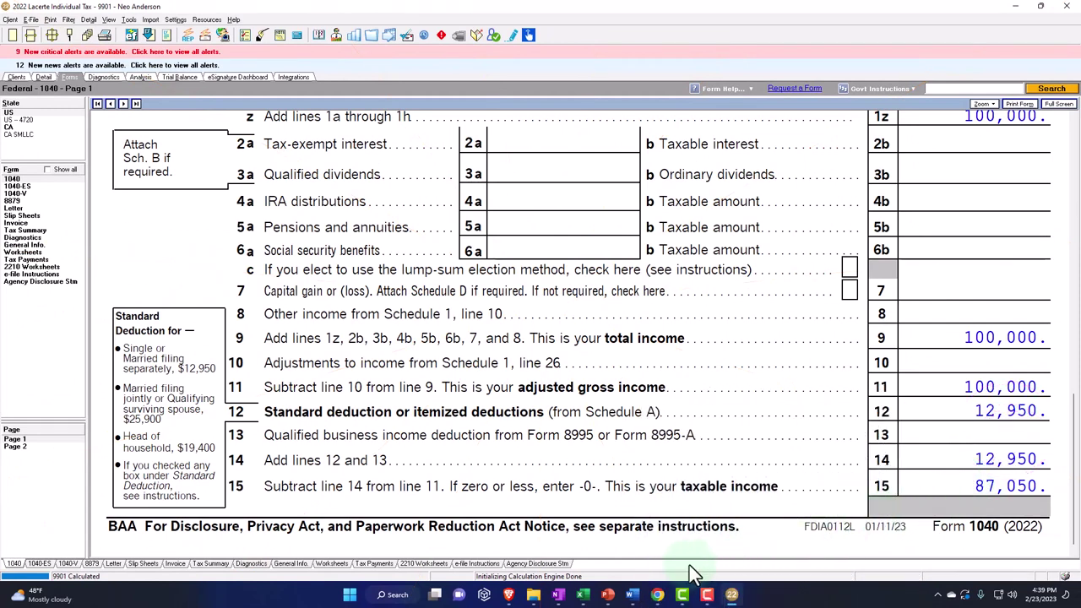
left_click(588, 598)
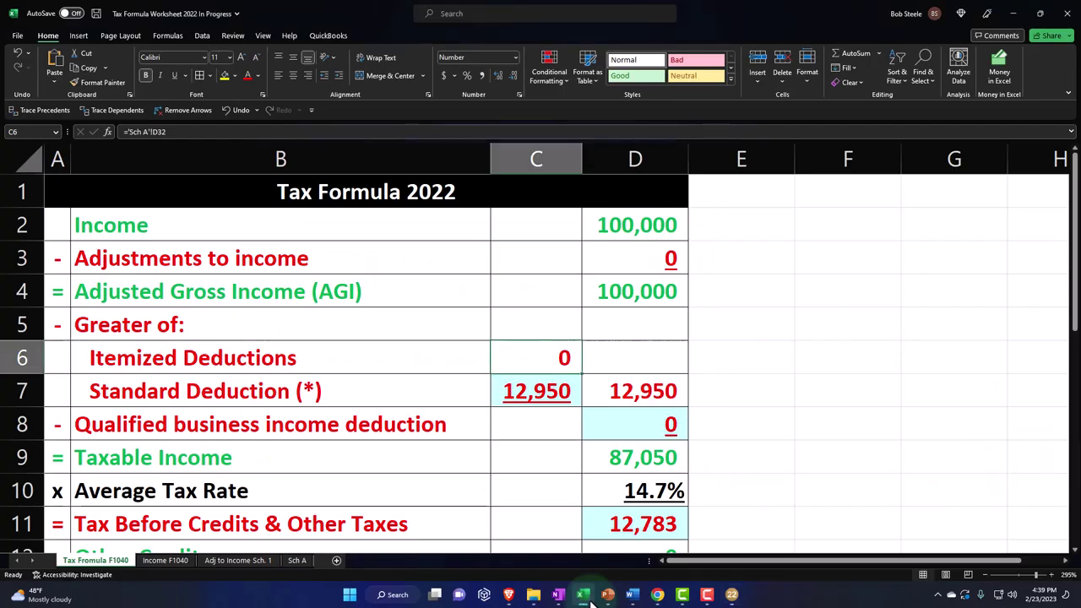
left_click(625, 469)
scroll(663, 488, "down", 1)
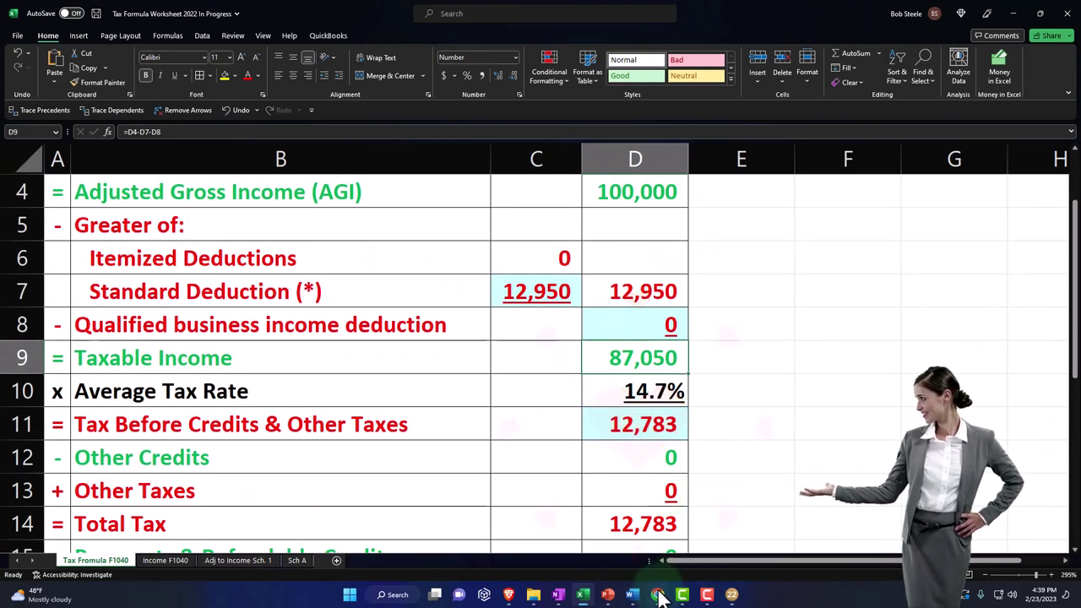
Look up the tax on Form 1040 page 2 in Lacerte and set the worksheet's Tax Before Credits & Other Taxes to 14774
left_click(732, 595)
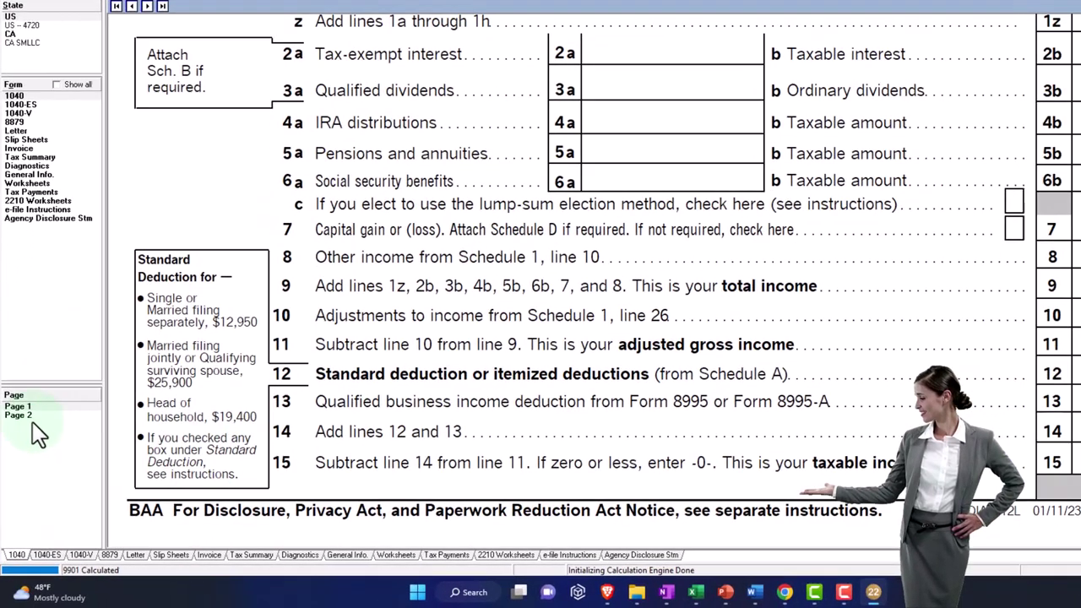
left_click(26, 417)
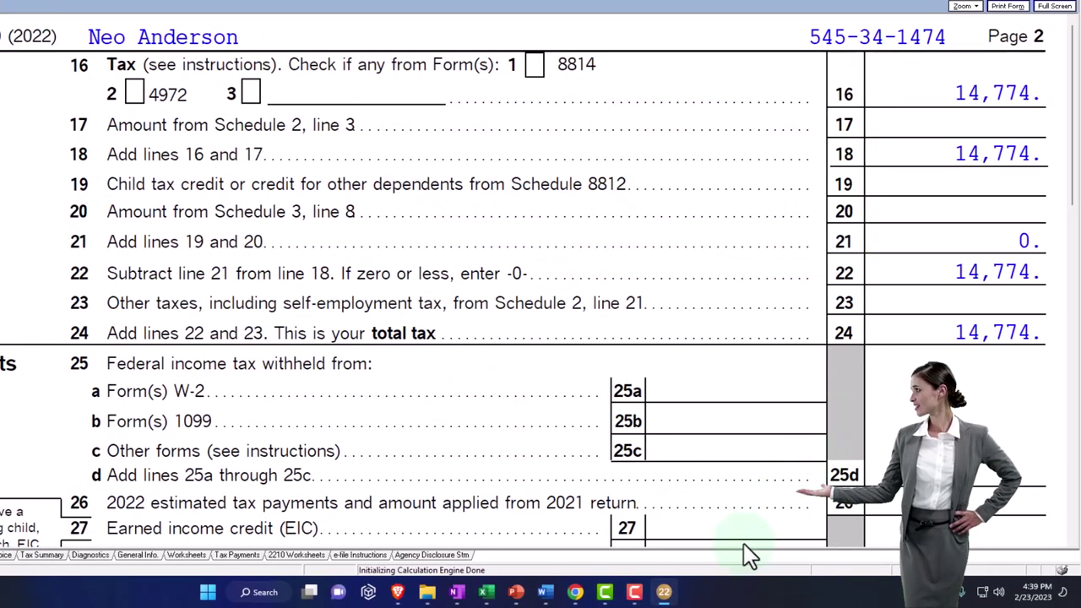
key("alt+Tab")
left_click(767, 393)
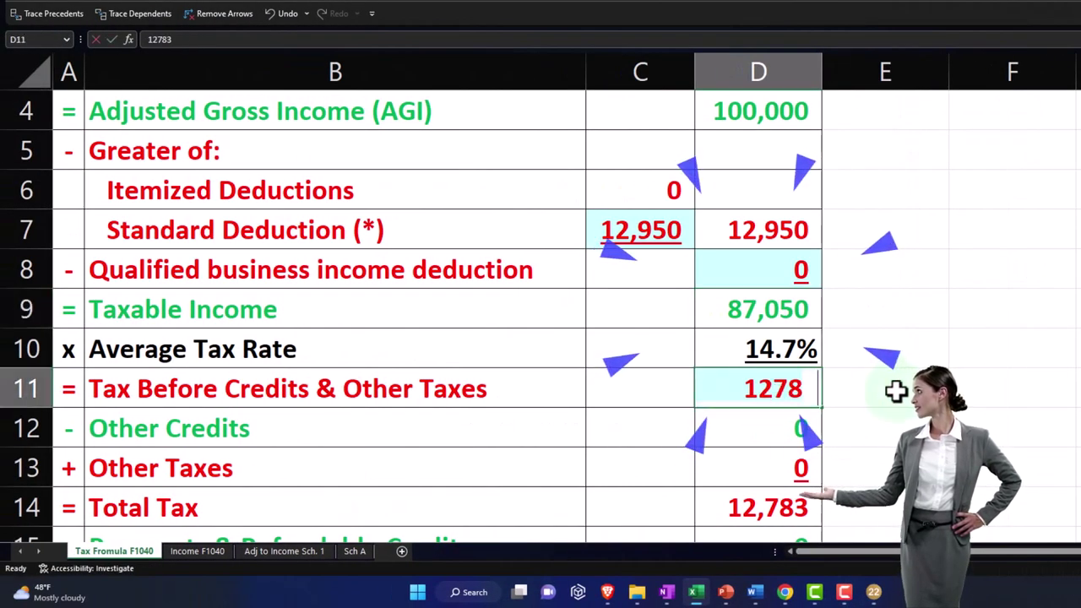
type("14774")
key("Return")
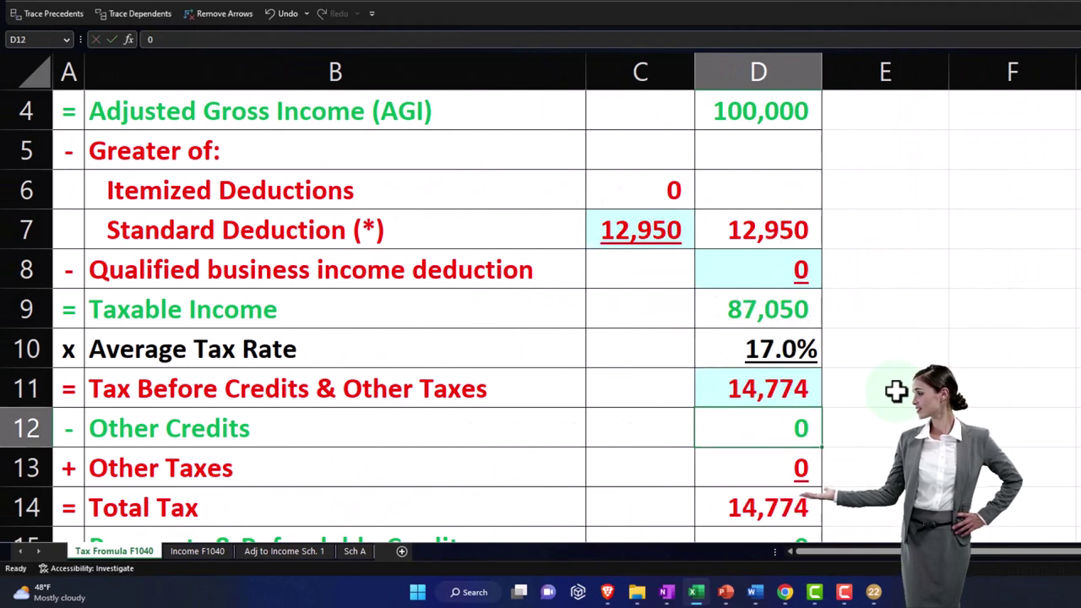
scroll(894, 390, "down", 1)
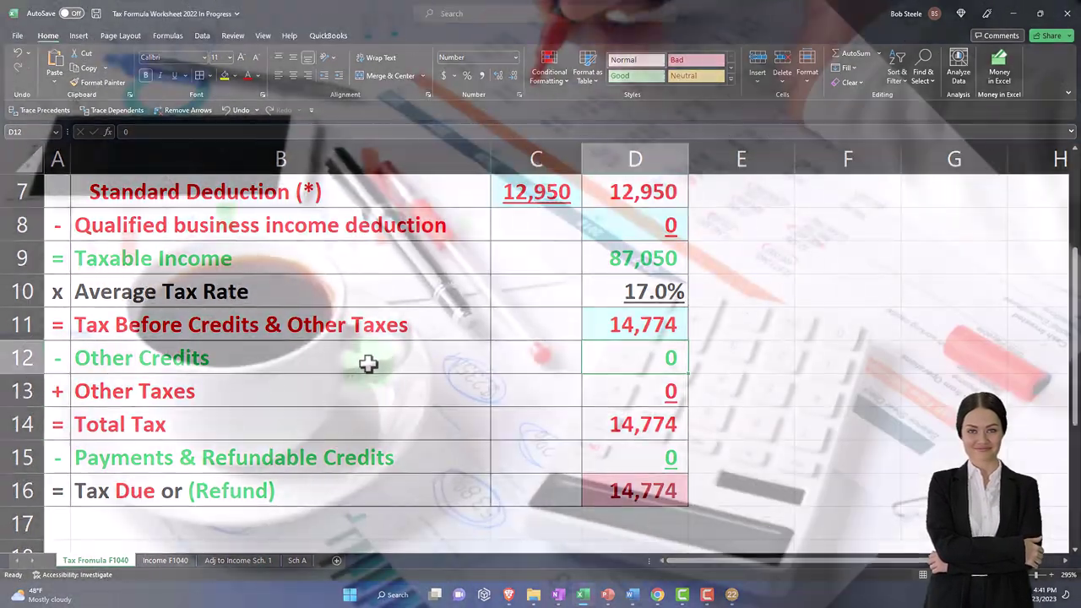
Switch to Lacerte, enter the dependent's first name, date of birth and Social Security number with relationship Son, and open Form 1040 page 1
key("alt+Tab")
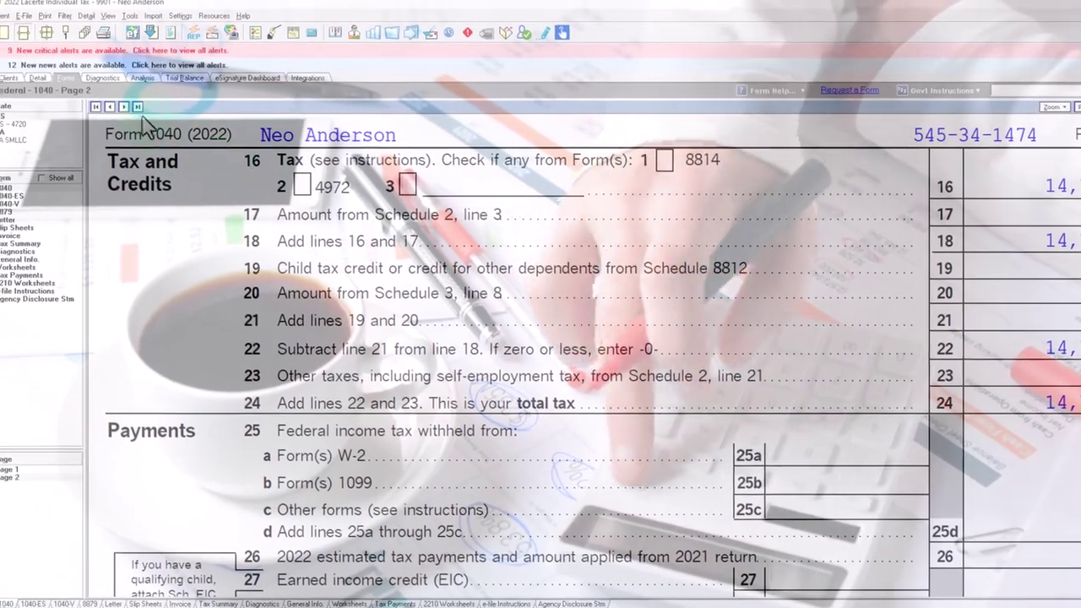
left_click(36, 76)
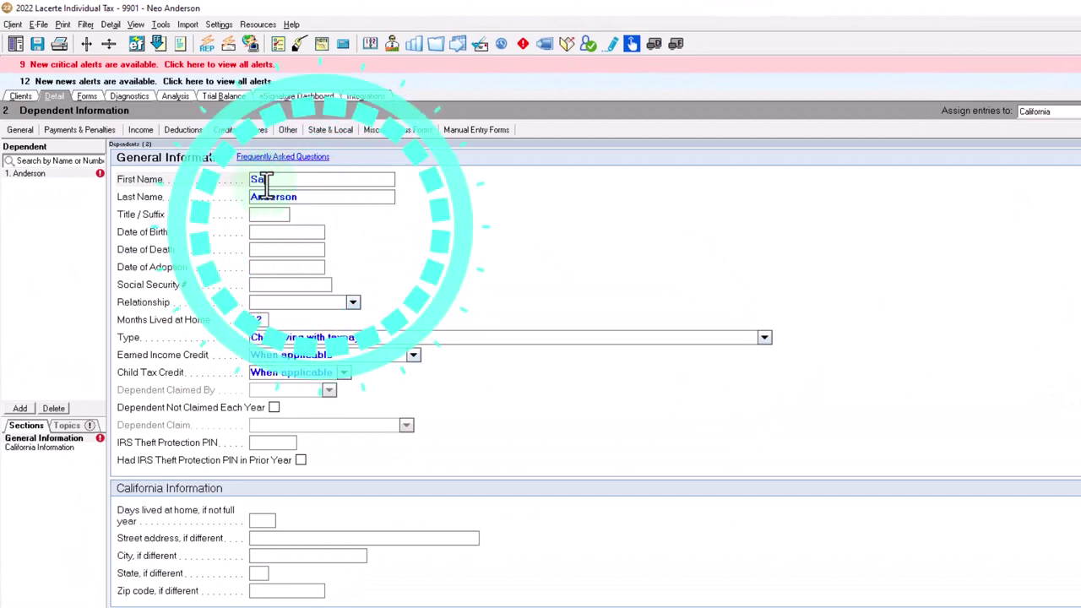
type("Sa")
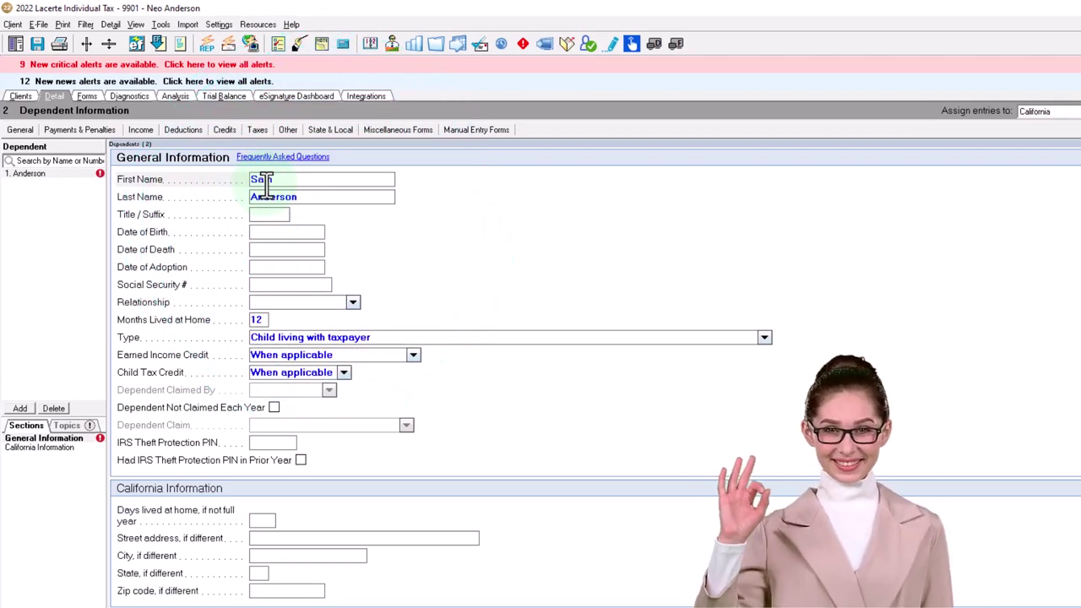
left_click(382, 129)
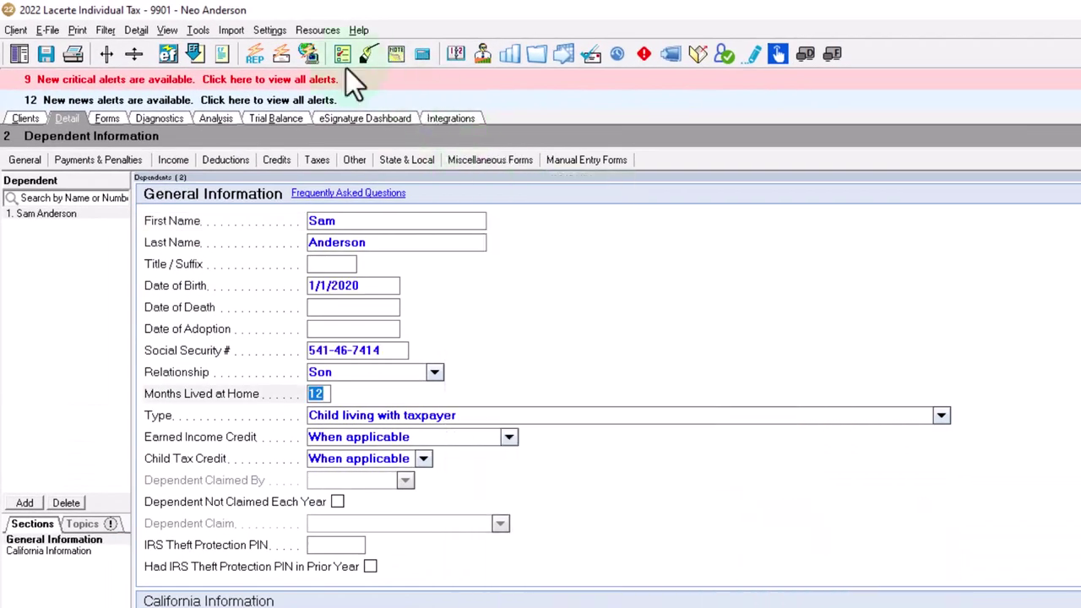
left_click(115, 120)
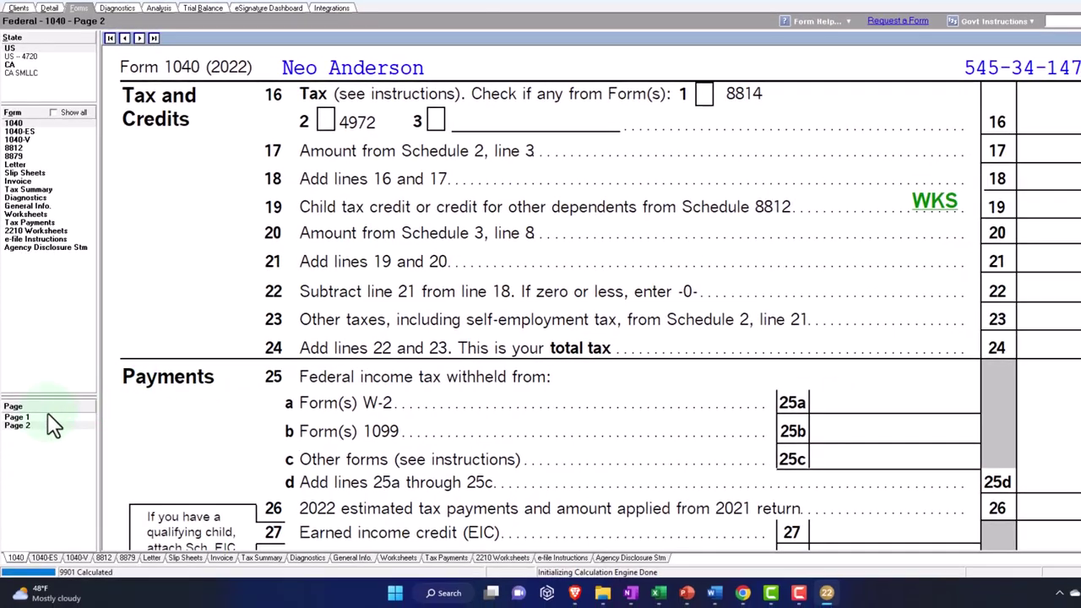
left_click(59, 417)
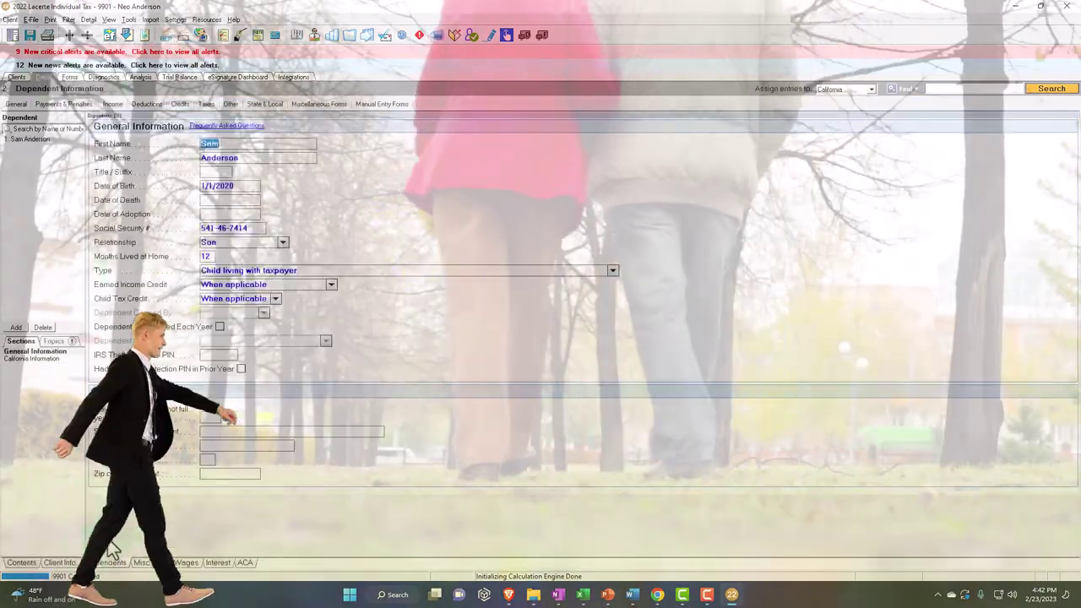
Set the filing status in the Client Information to Head of household
left_click(61, 562)
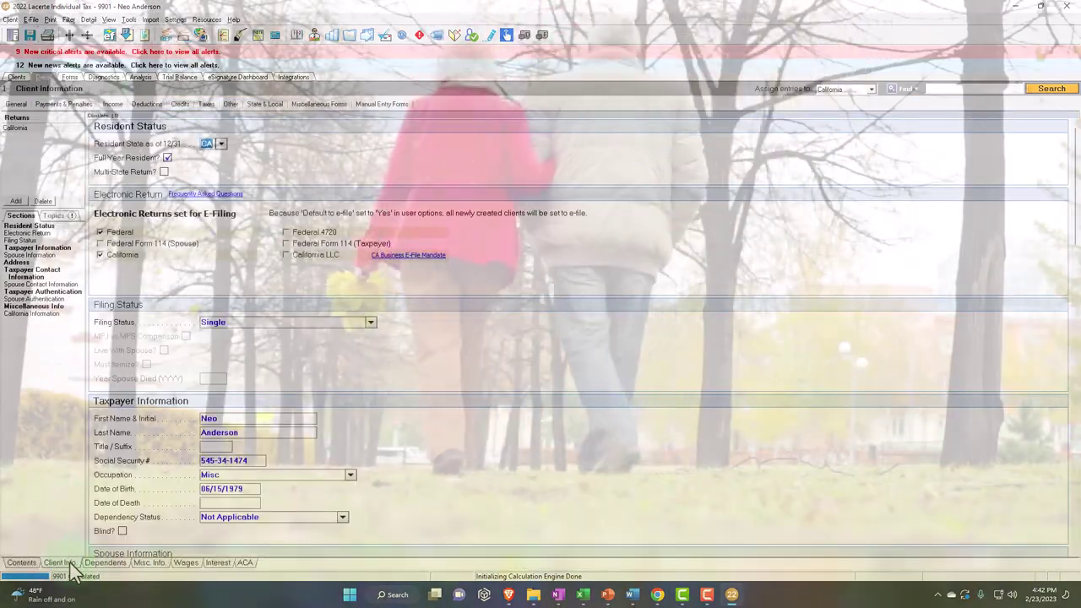
left_click(370, 323)
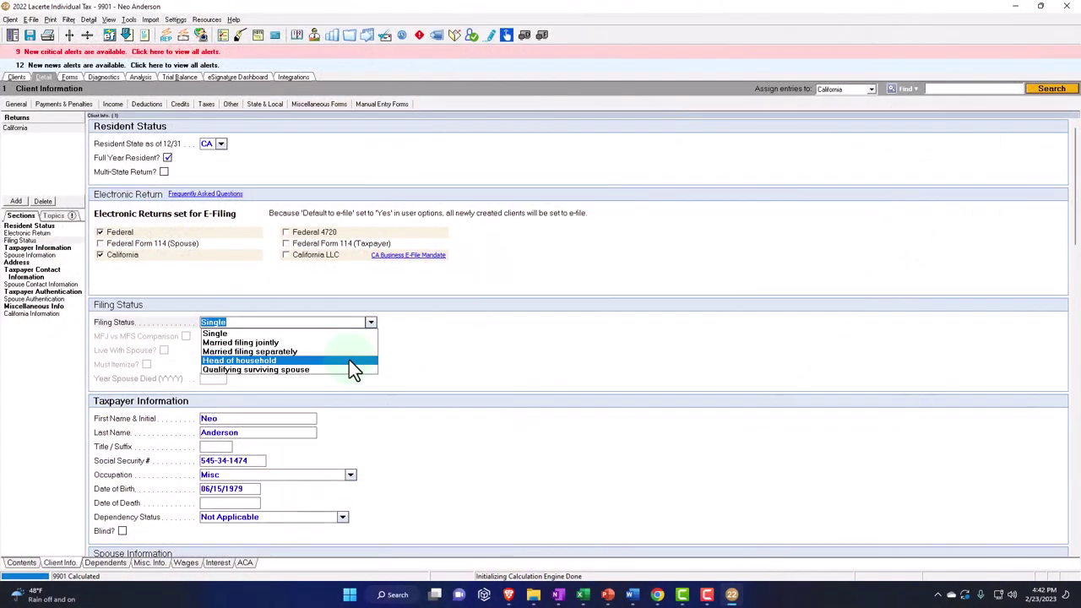
left_click(349, 360)
Review Form 1040 page 1 for the filing status, dependent's child tax credit box, income, standard deduction and taxable income
left_click(79, 80)
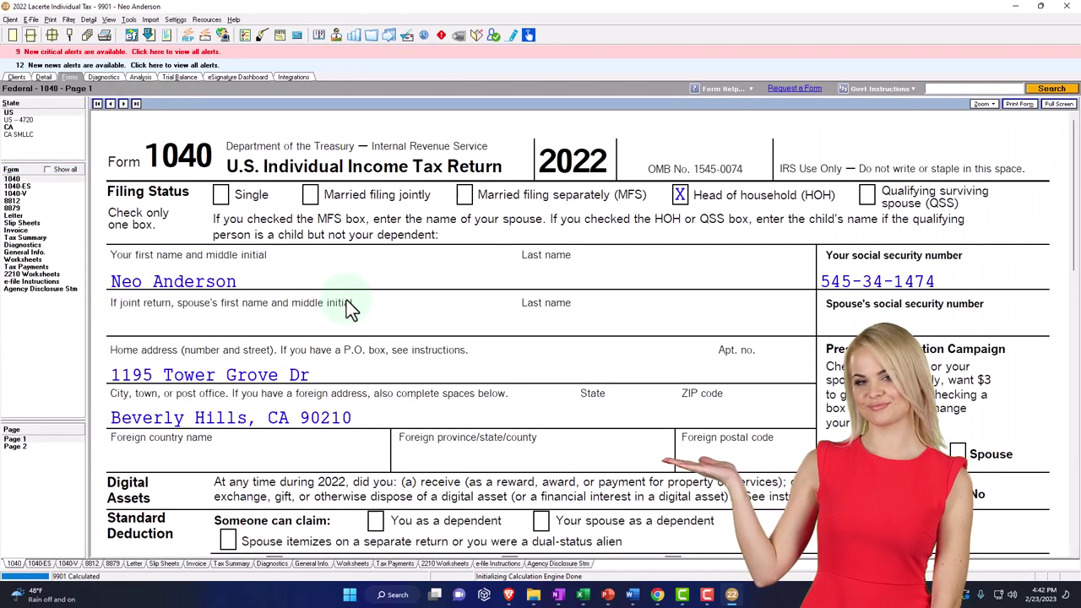
scroll(346, 304, "down", 3)
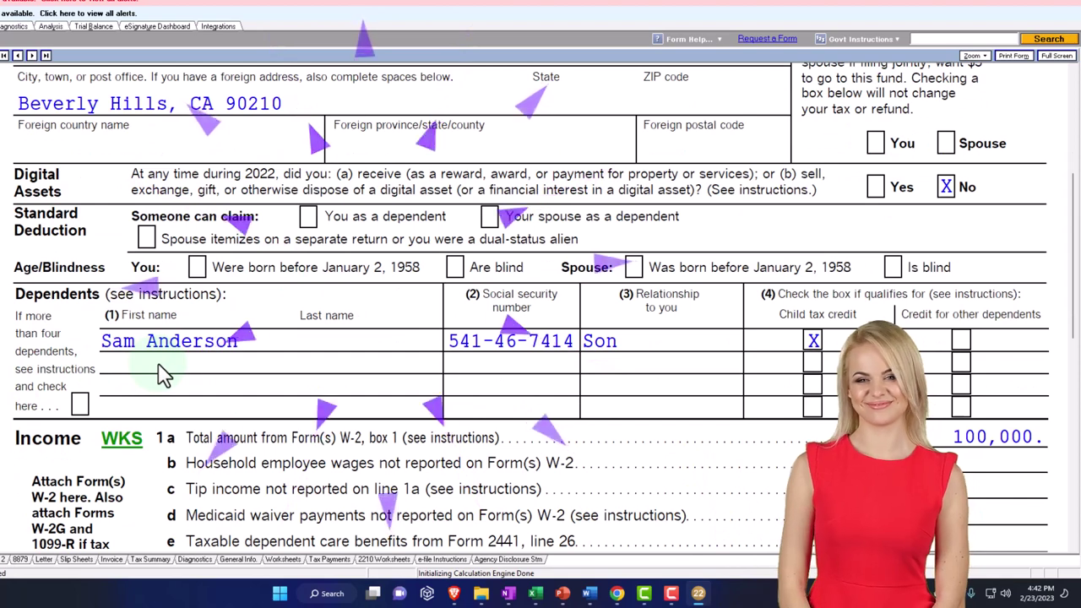
scroll(163, 374, "down", 1)
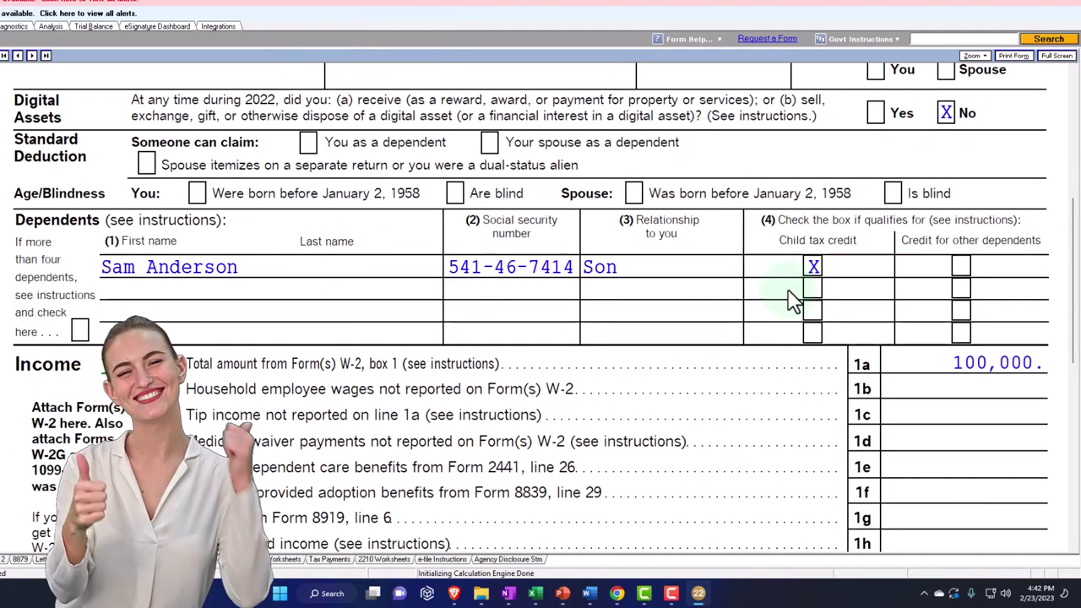
scroll(792, 300, "down", 1)
scroll(792, 300, "down", 2)
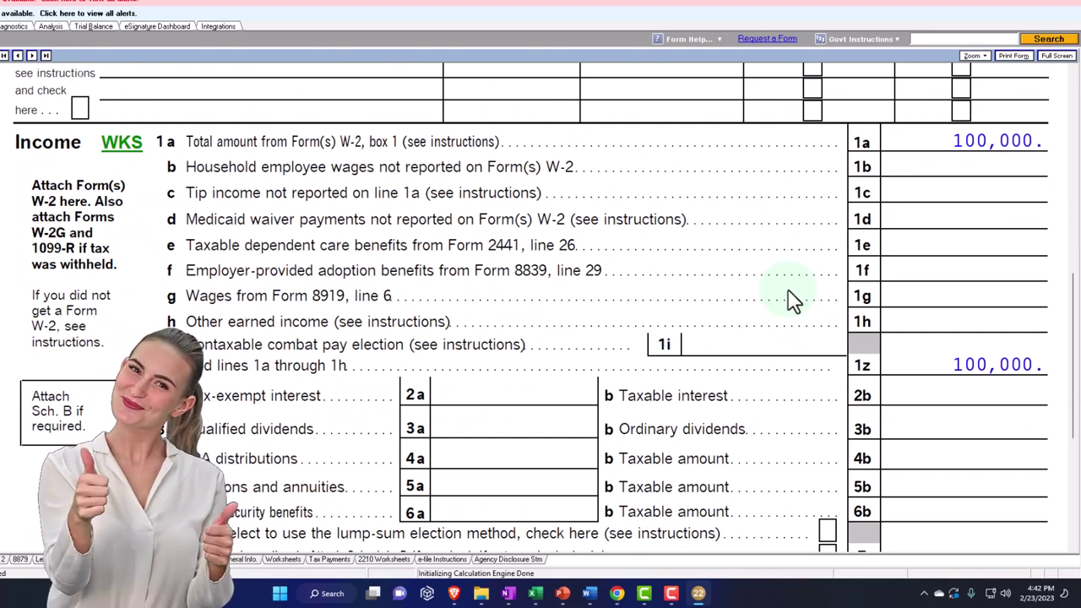
scroll(792, 299, "down", 4)
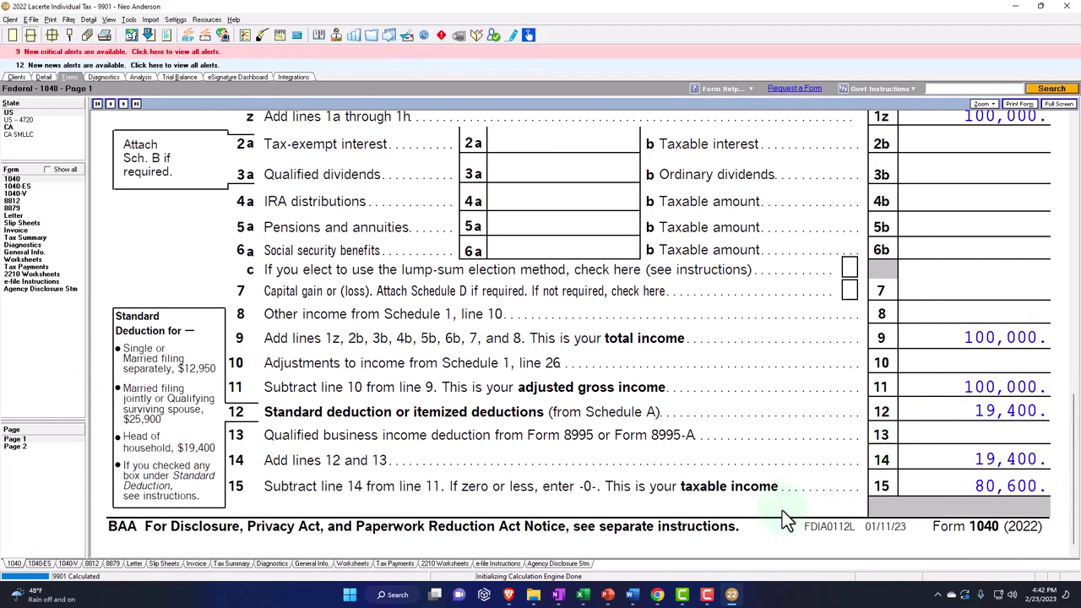
Switch to the Excel worksheet, link the Standard Deduction cell to the Head of Household amount in C24, and check Taxable Income
left_click(583, 594)
scroll(532, 326, "up", 1)
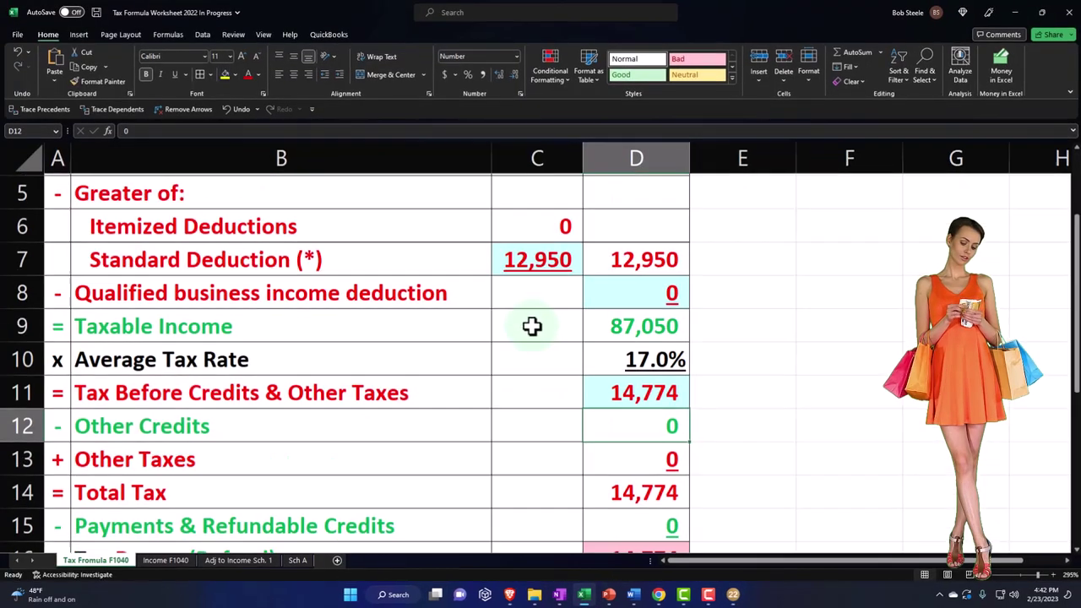
scroll(532, 325, "up", 1)
left_click(537, 259)
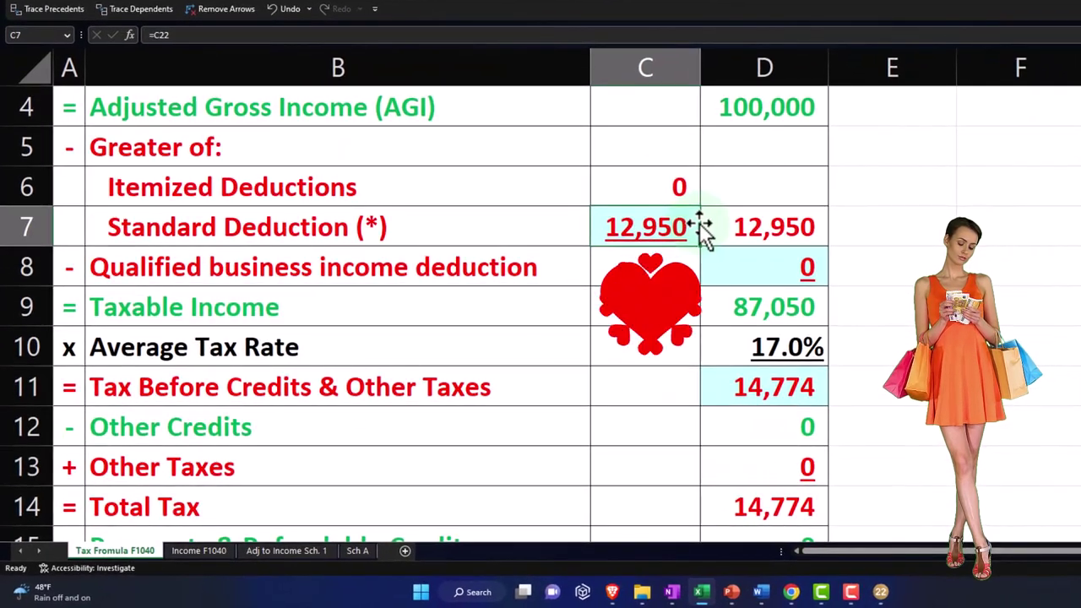
type("=")
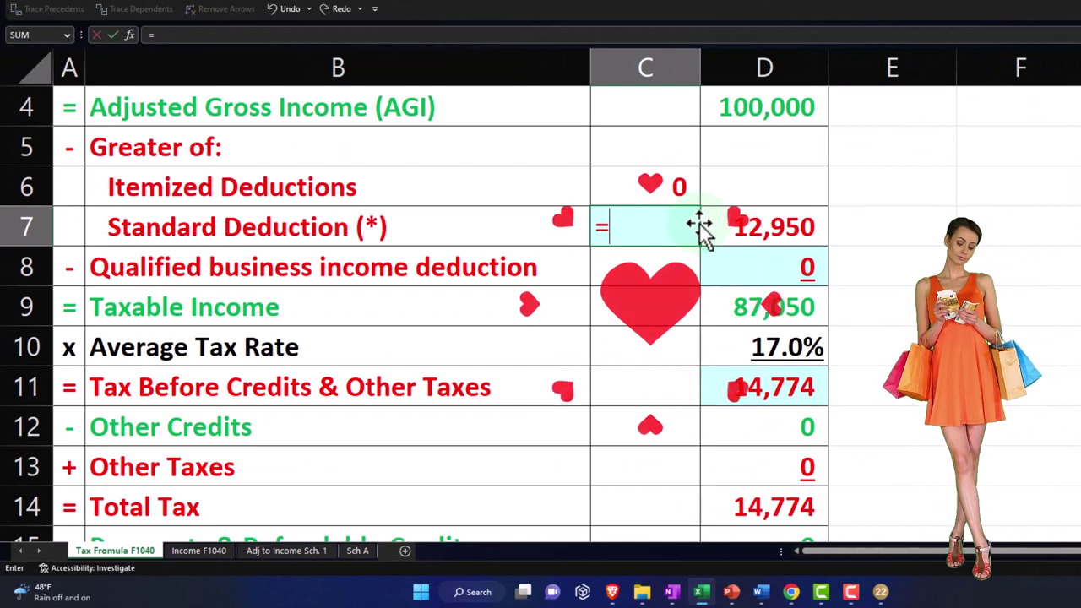
key("Down")
key("Down")
key("Down")
key("Down")
key("Down")
key("Down")
key("Down")
key("Down")
key("Down")
key("Down")
key("Down")
key("Down")
key("Down")
key("Down")
key("Down")
key("Down")
key("Down")
key("Down")
key("Down")
key("Down")
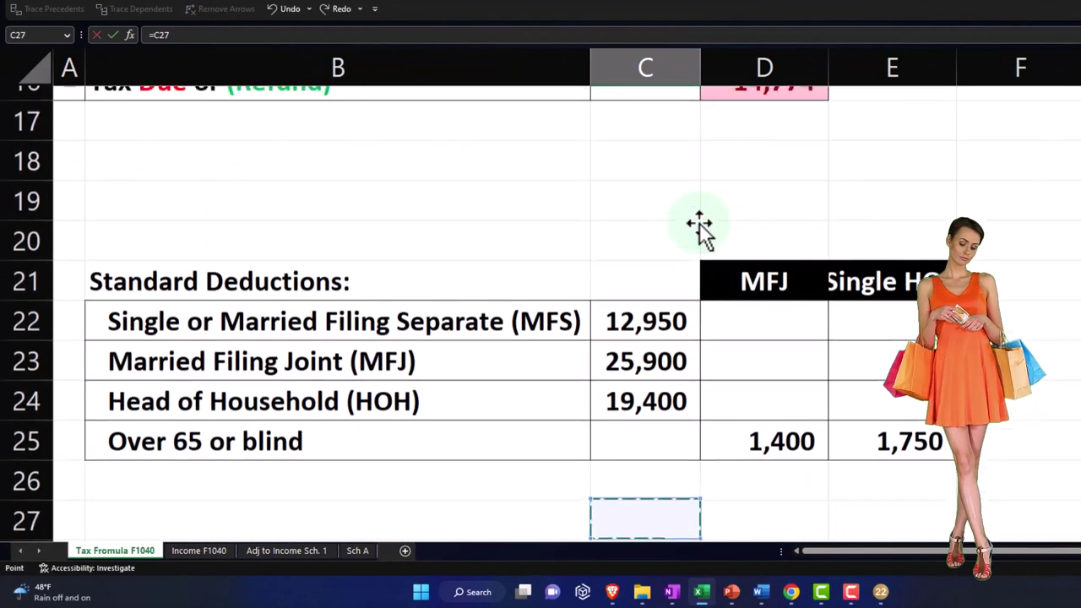
key("Up")
key("Up")
key("Up")
key("Up")
key("Down")
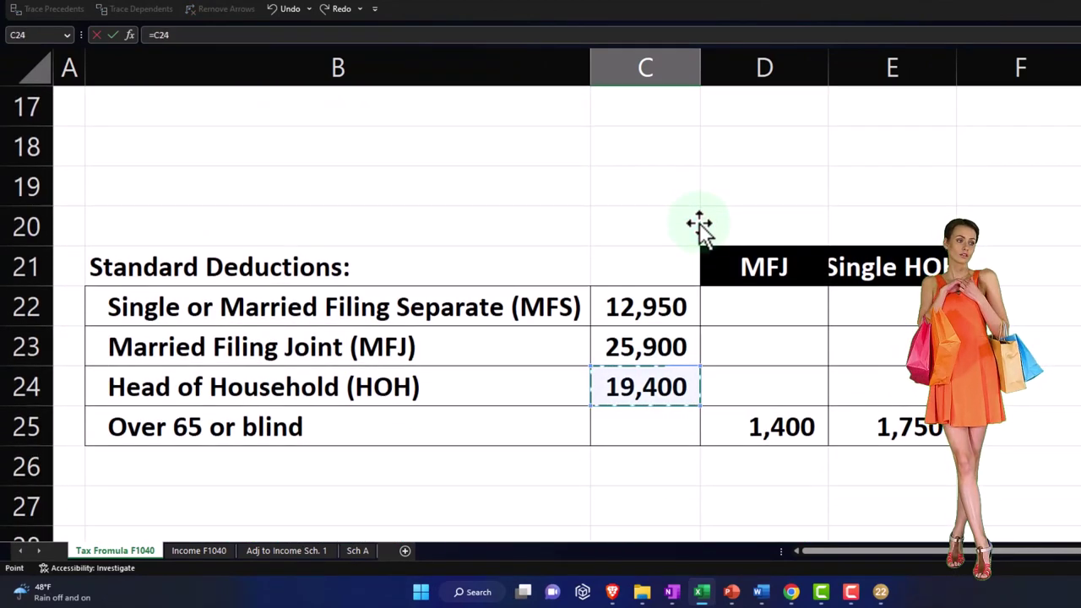
key("Return")
scroll(699, 223, "up", 1)
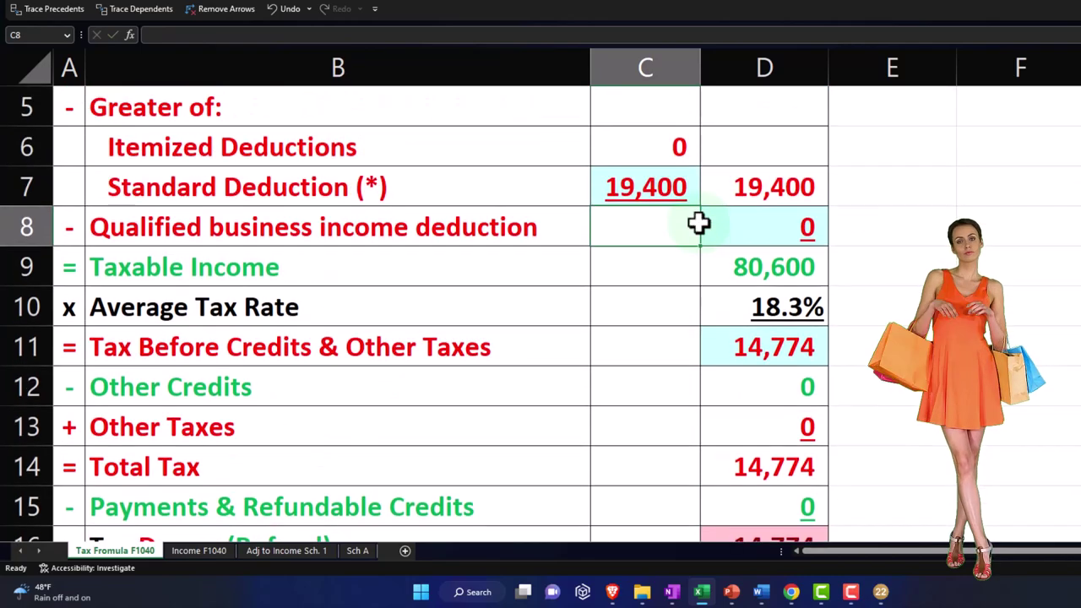
left_click(728, 262)
scroll(717, 312, "up", 1)
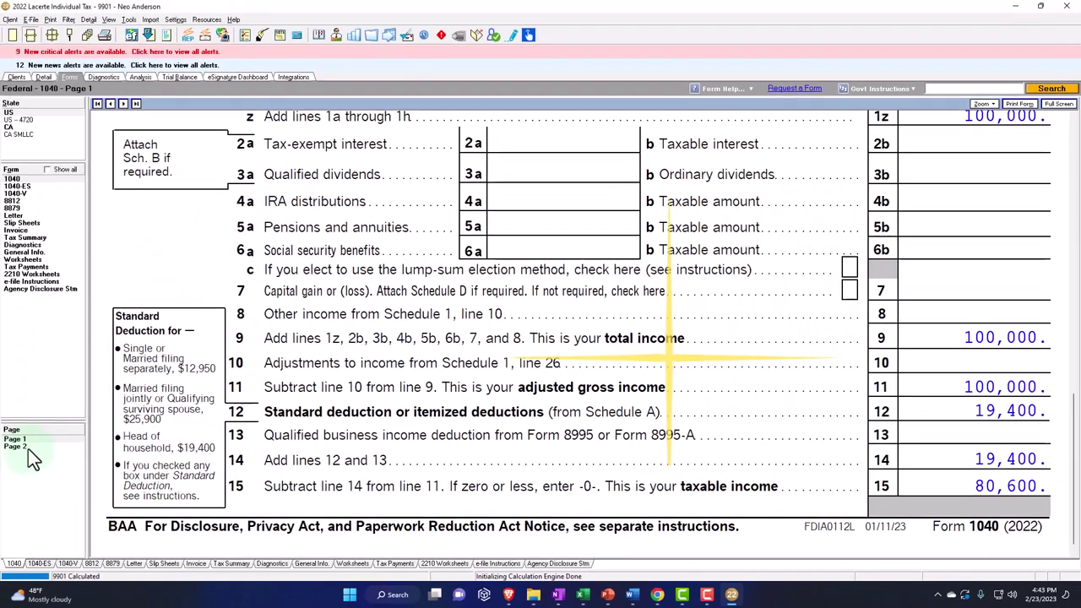
Check the tax on Form 1040 page 2, switch to the Excel worksheet and enter 11865 for Tax Before Credits & Other Taxes
left_click(10, 443)
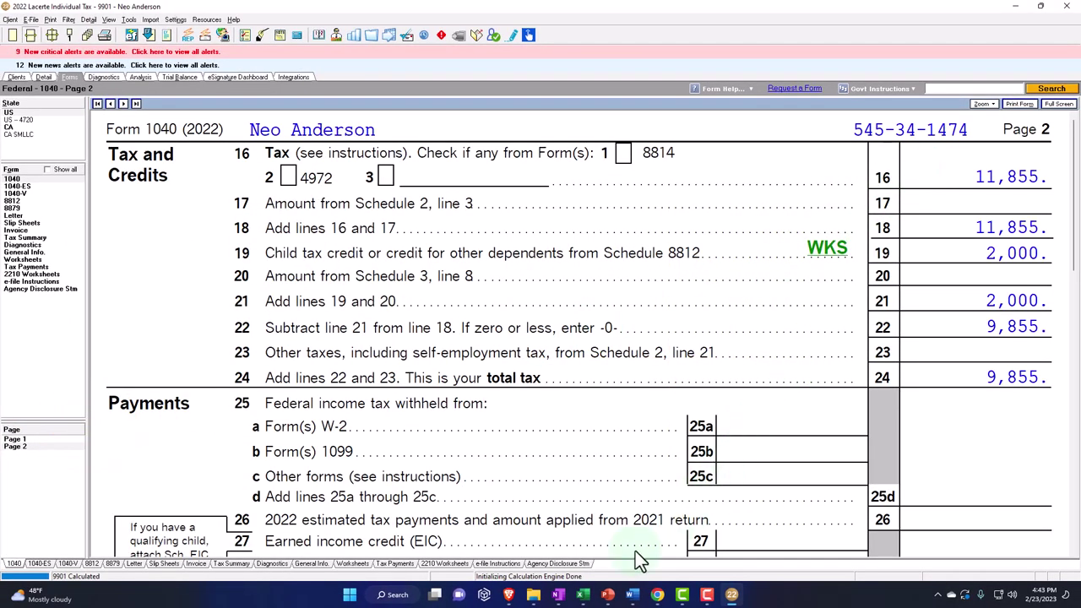
left_click(582, 595)
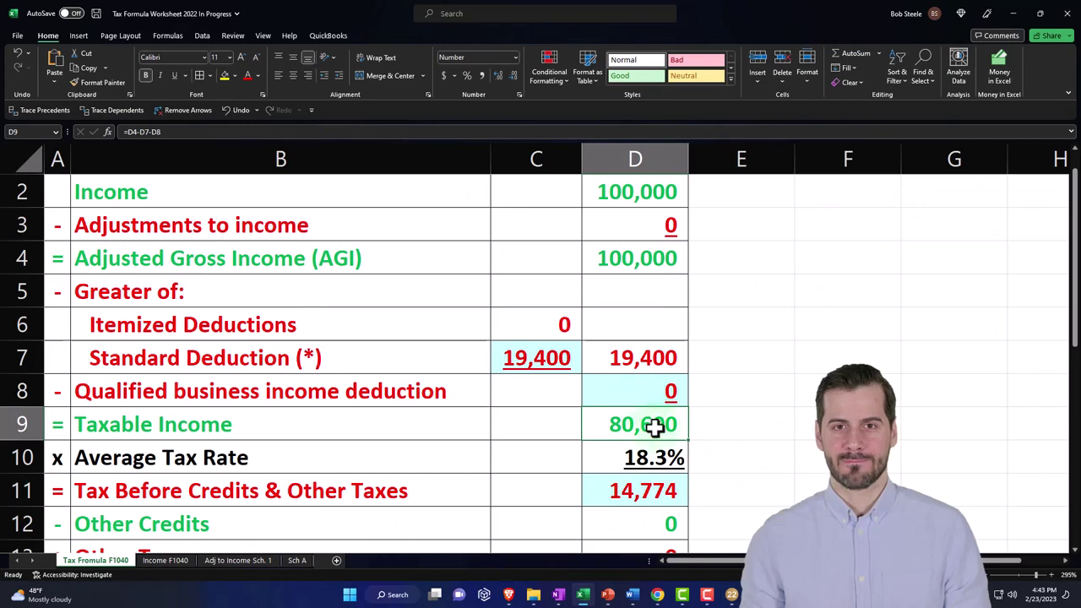
key("BackSpace")
key("BackSpace")
key("BackSpace")
key("BackSpace")
key("BackSpace")
type("11860")
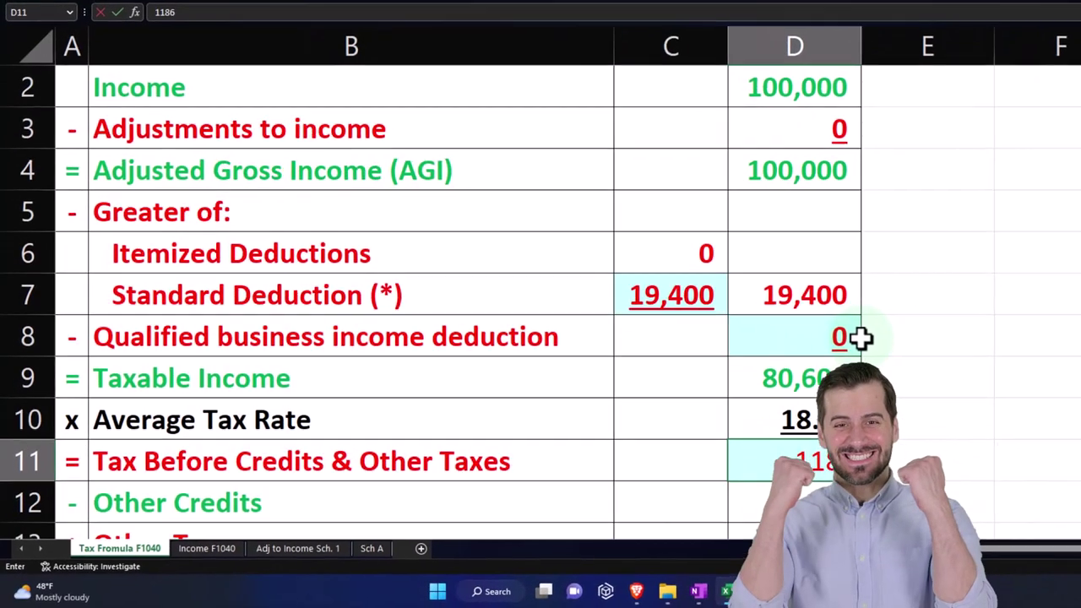
key("Return")
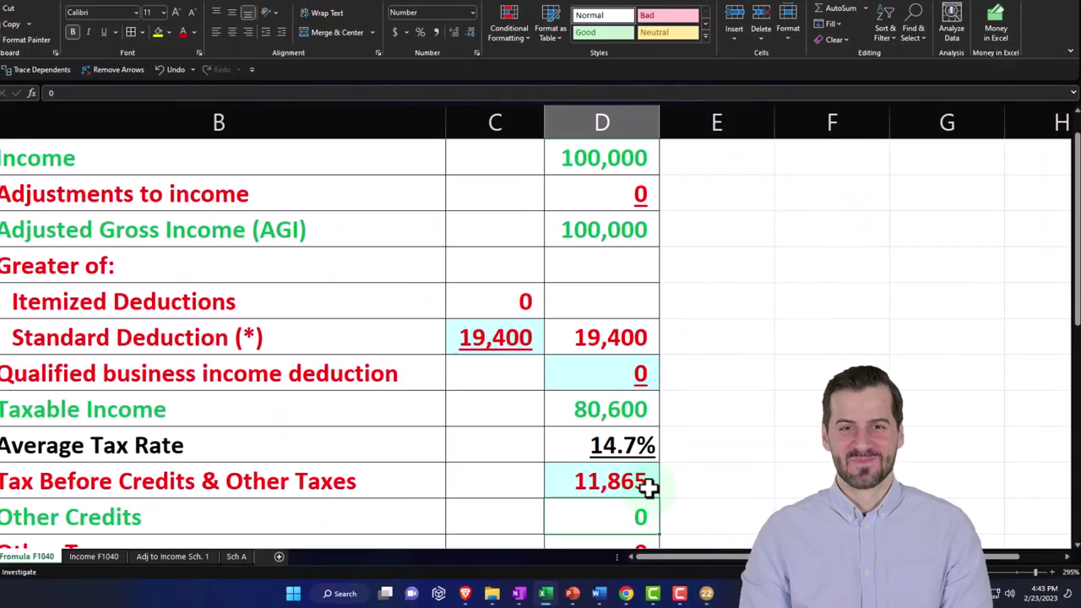
Correct Tax Before Credits & Other Taxes in D11 to 11855 to match the return
double_click(647, 486)
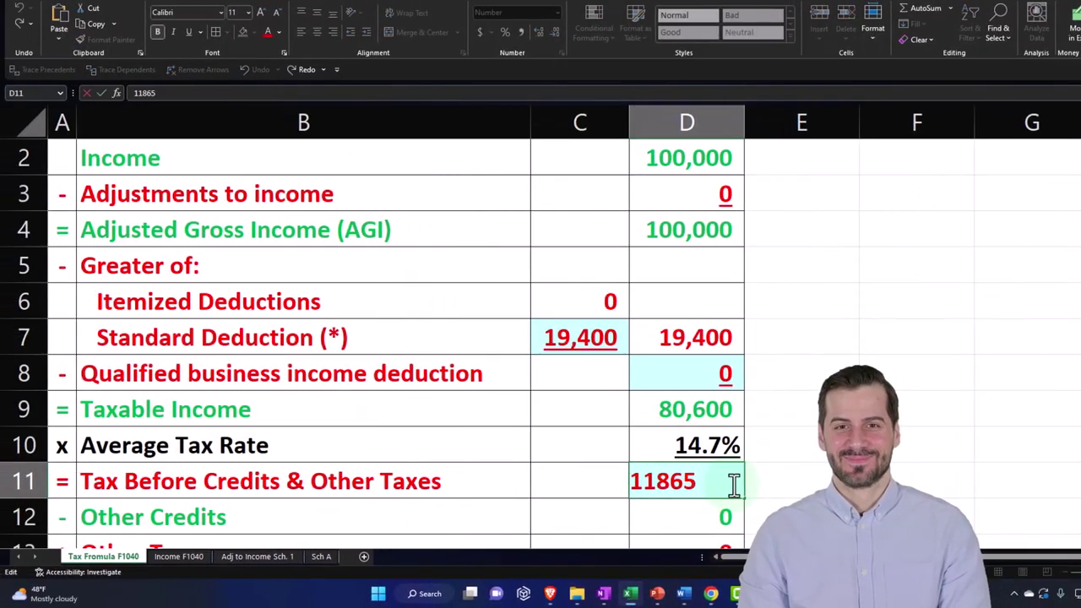
key("BackSpace")
key("BackSpace")
type("55")
key("Return")
scroll(731, 482, "down", 2)
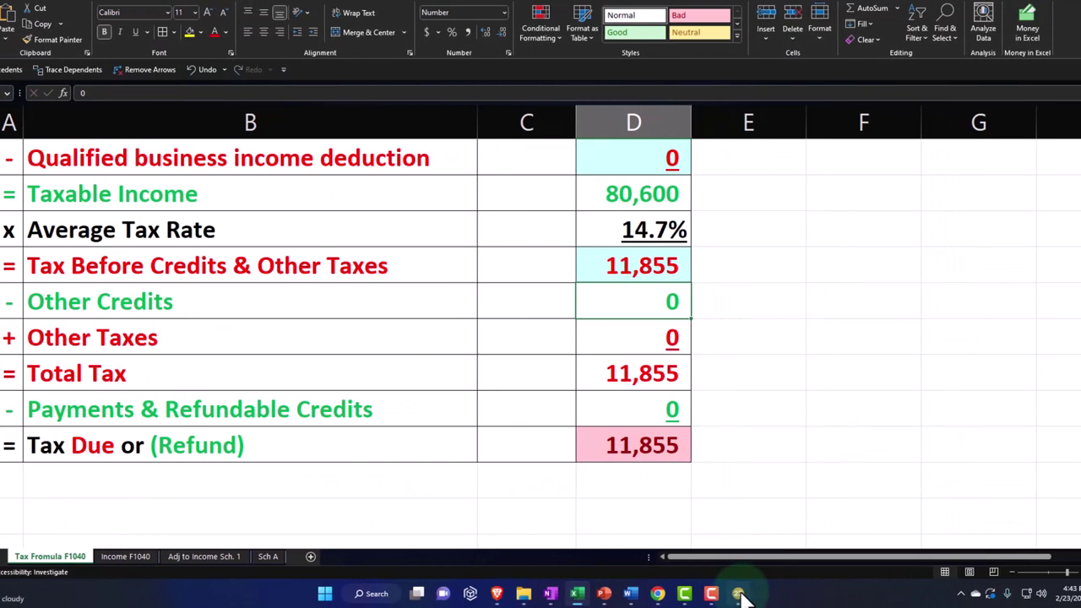
Switch to Lacerte and examine the Credit Limit Worksheet A behind the child tax credit on line 19
left_click(739, 595)
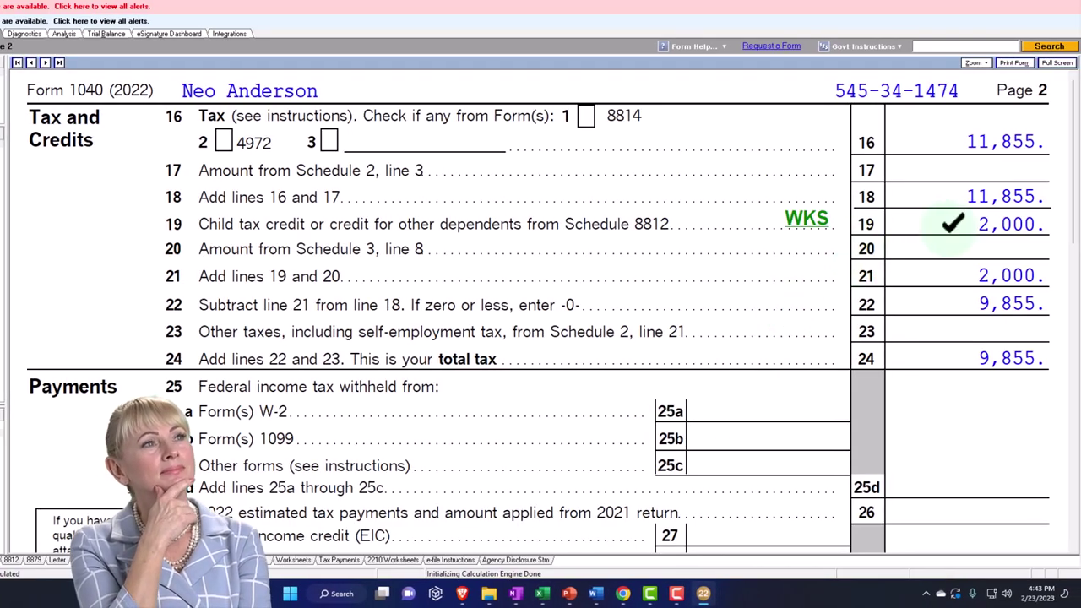
left_click(807, 221)
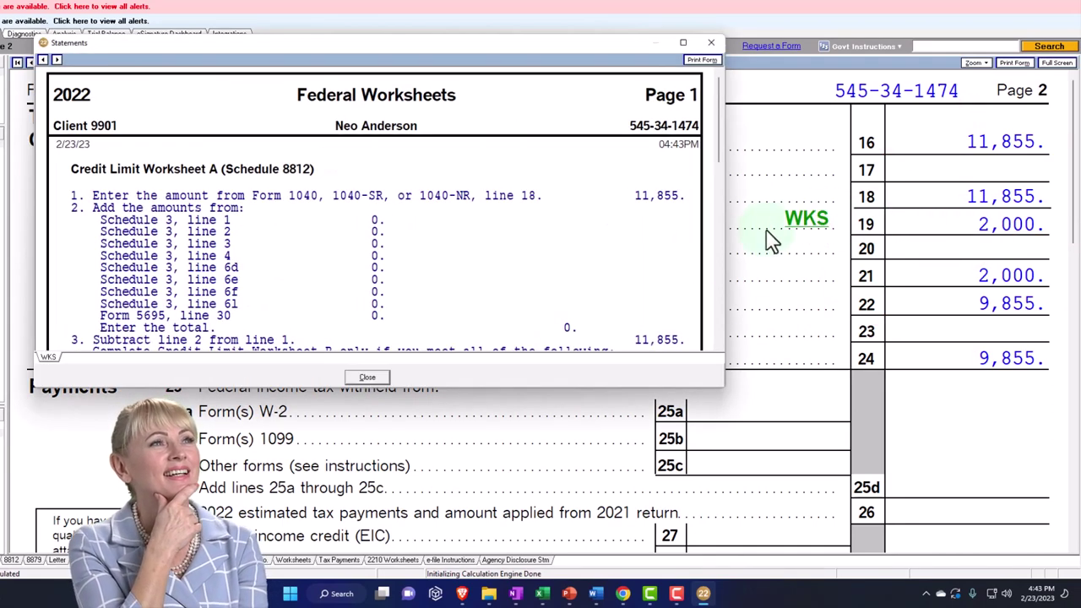
scroll(634, 262, "down", 6)
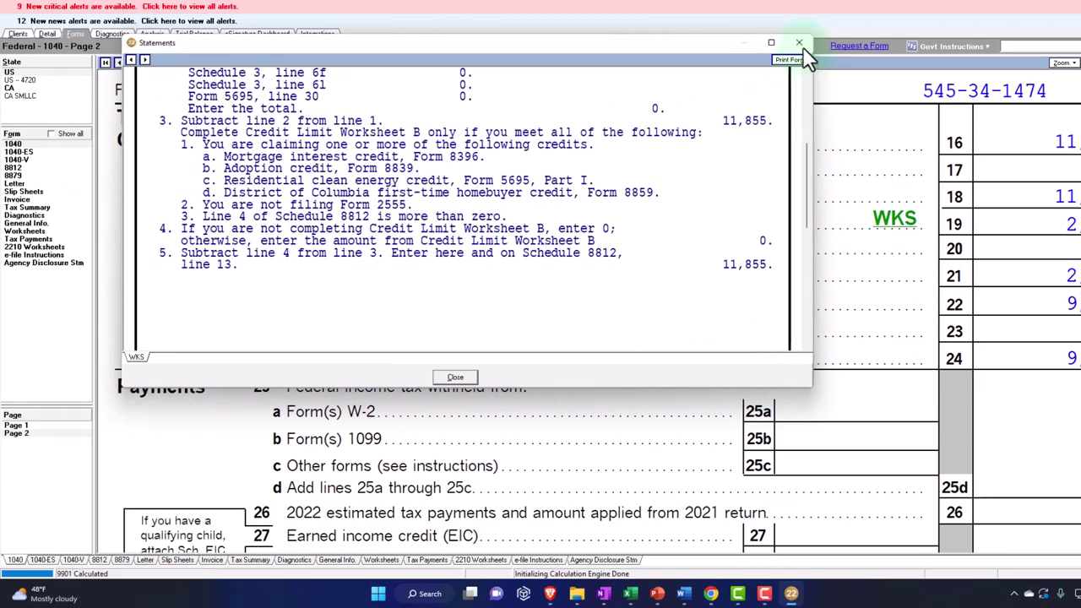
left_click(799, 44)
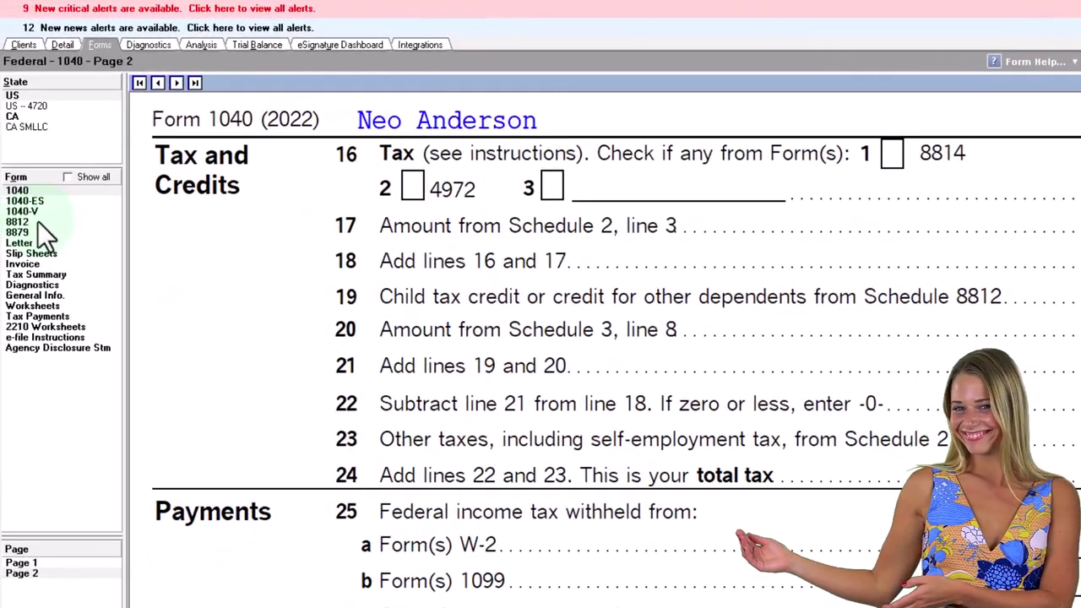
Review the child tax credit calculation on Schedule 8812 and return to Form 1040 page 2
left_click(37, 221)
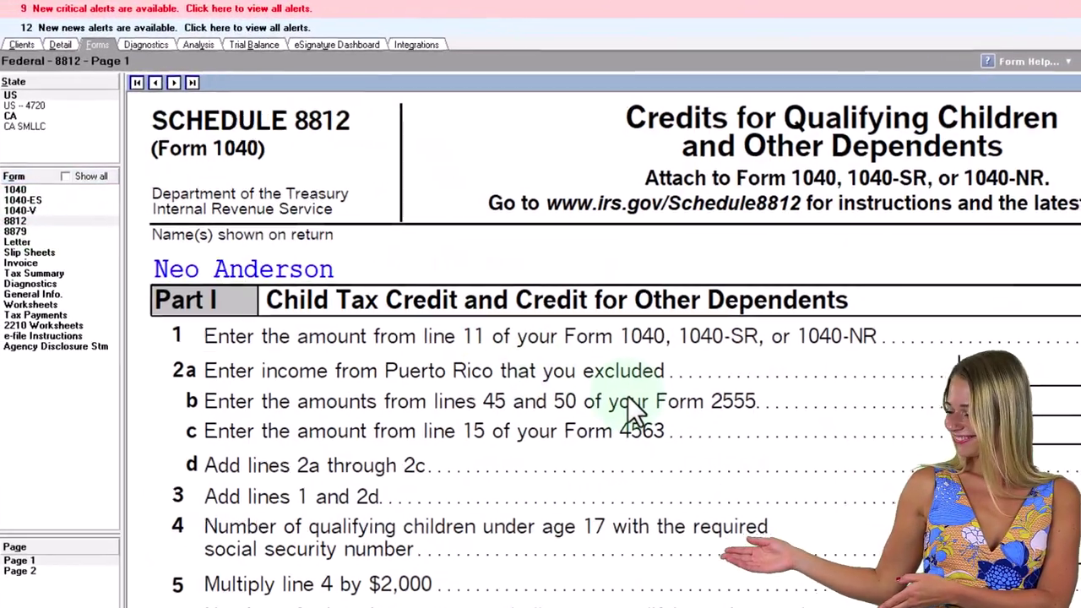
scroll(633, 410, "down", 8)
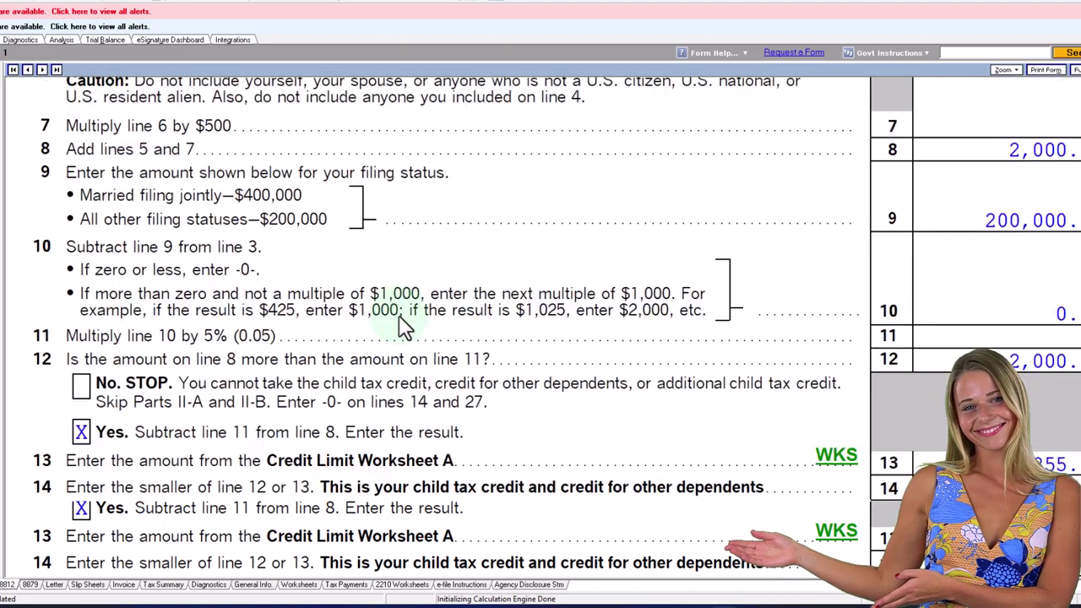
scroll(405, 328, "down", 2)
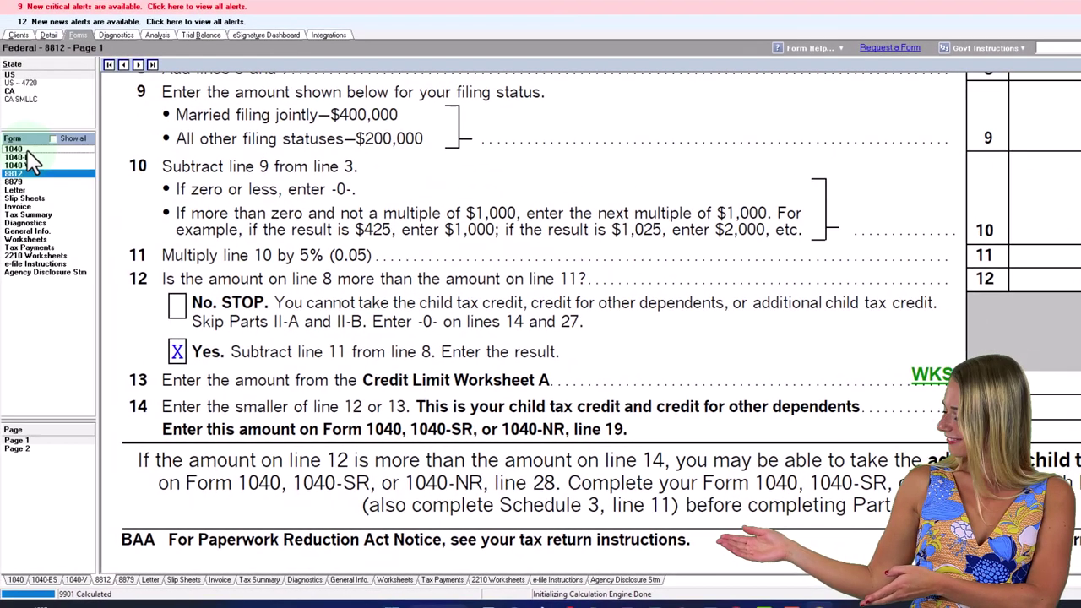
left_click(26, 150)
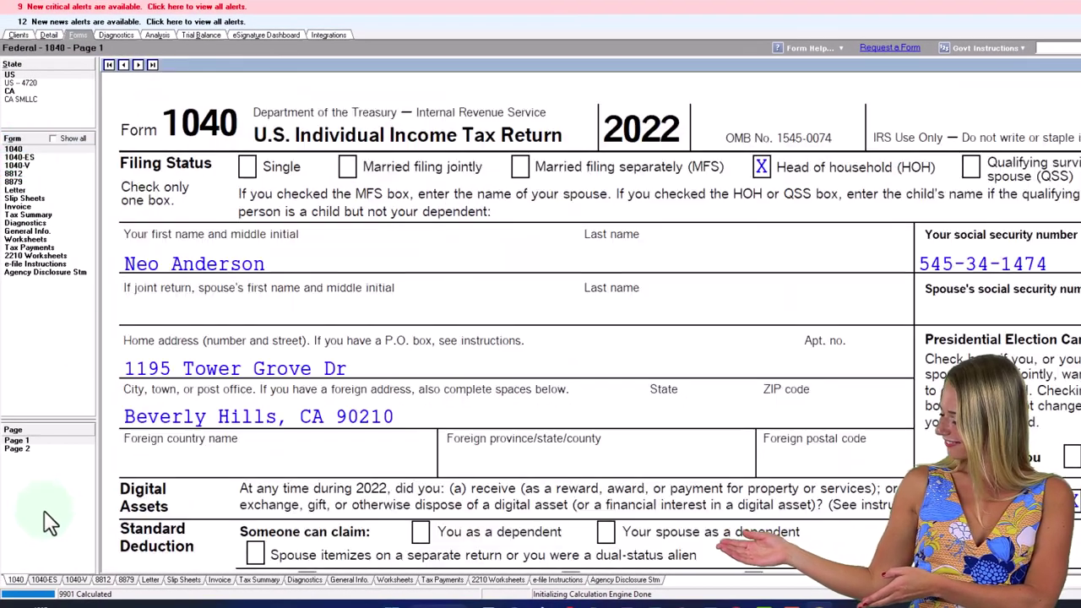
left_click(29, 448)
scroll(616, 379, "down", 2)
scroll(616, 379, "up", 2)
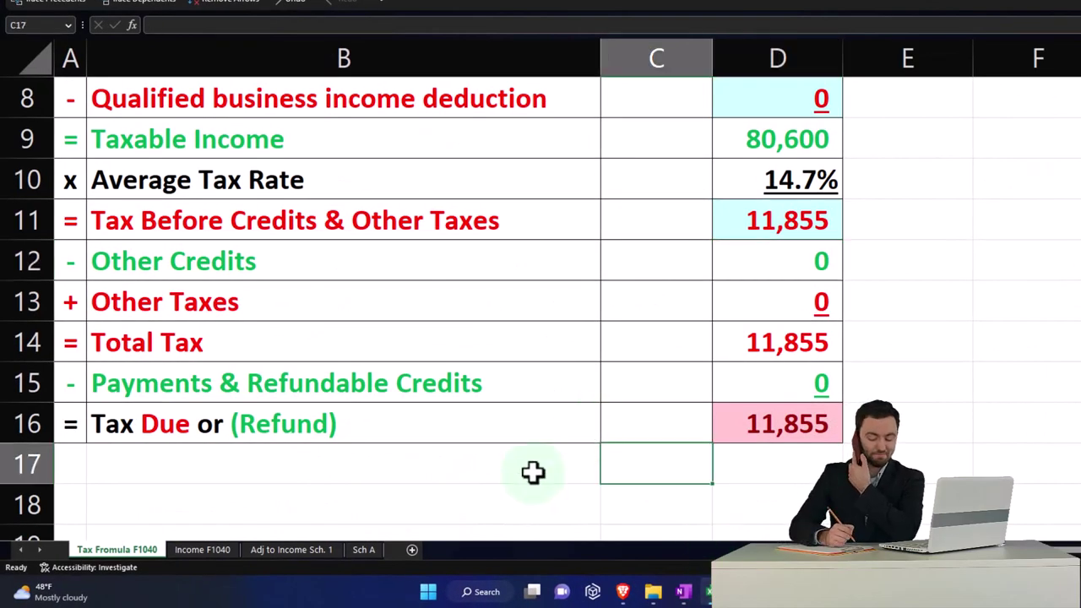
In the Excel tax workbook, add a new sheet, place it after Sch A and name it Other Credits
left_click(411, 550)
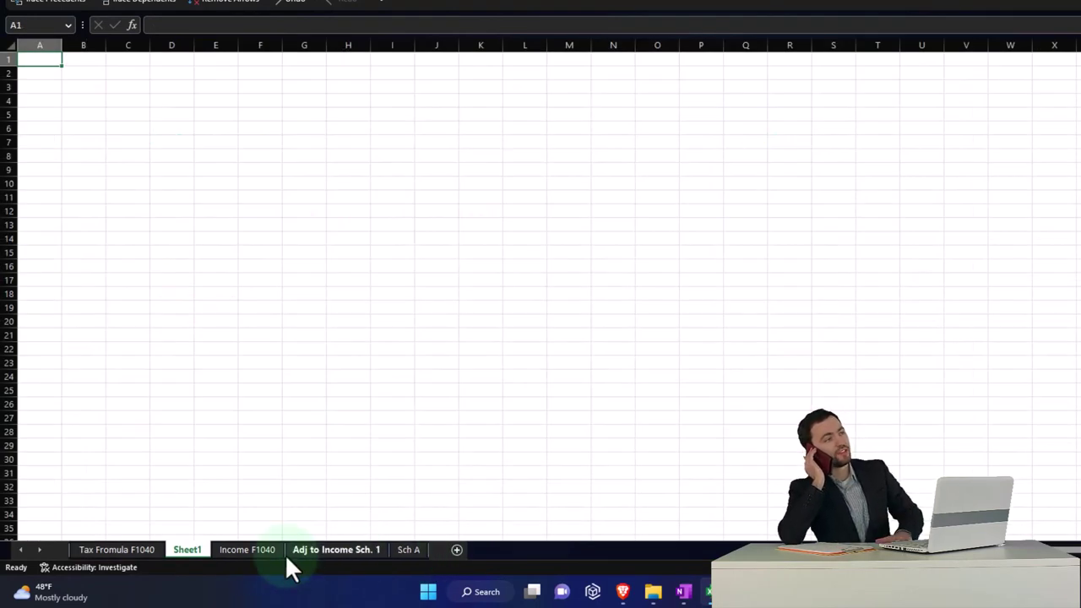
left_click_drag(180, 552, 414, 540)
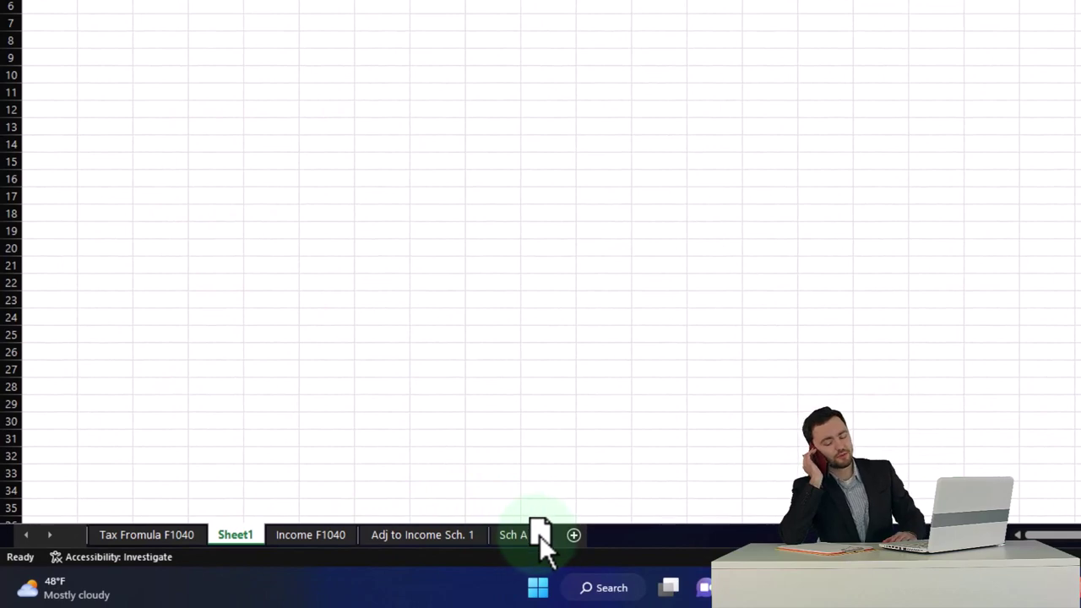
left_click_drag(539, 535, 539, 535)
double_click(511, 534)
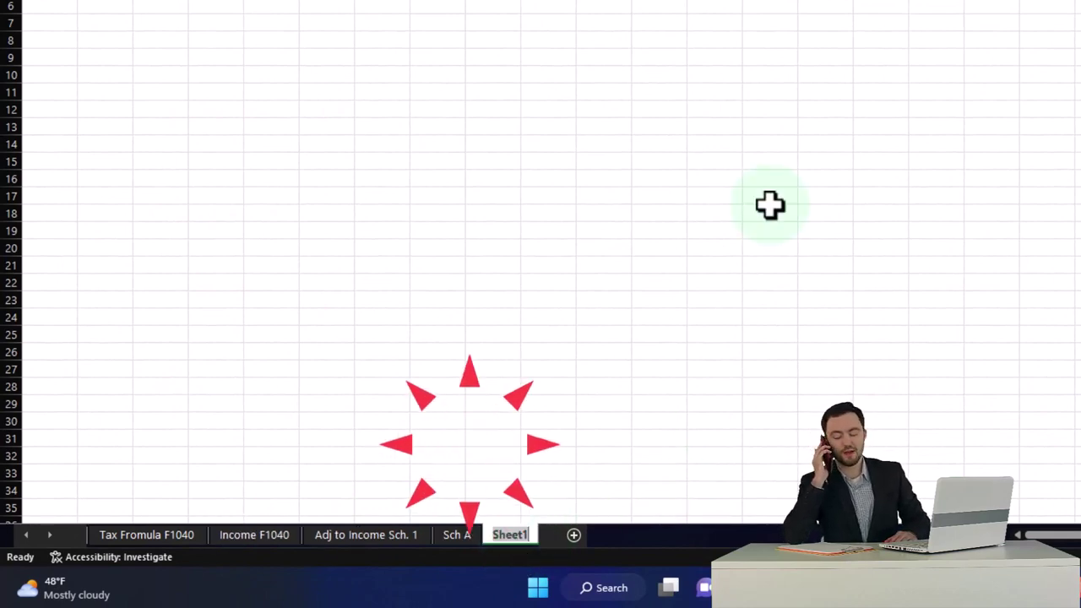
type("0")
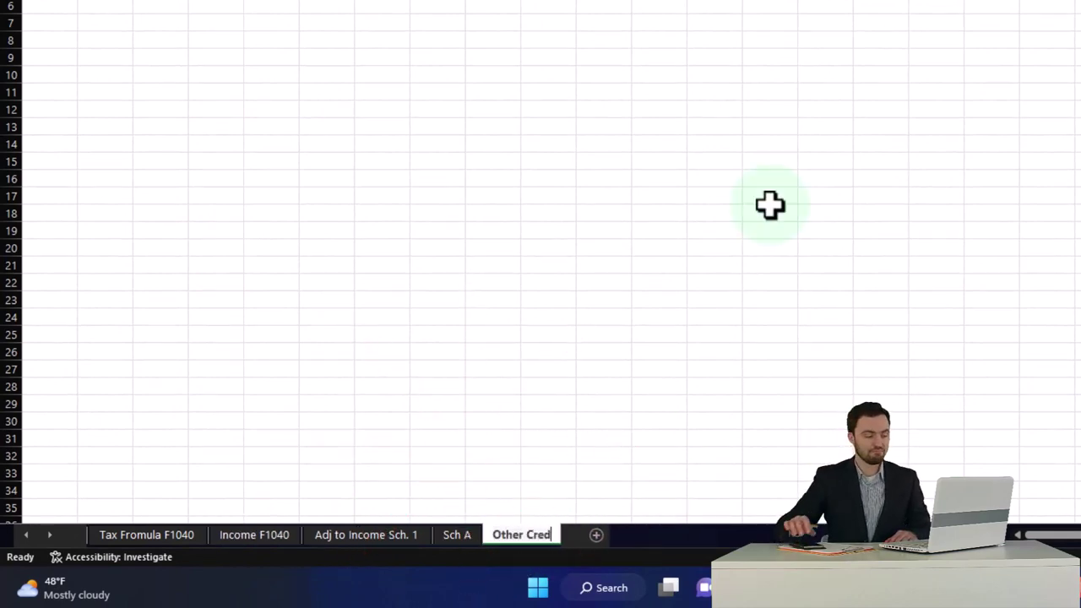
left_click(769, 204)
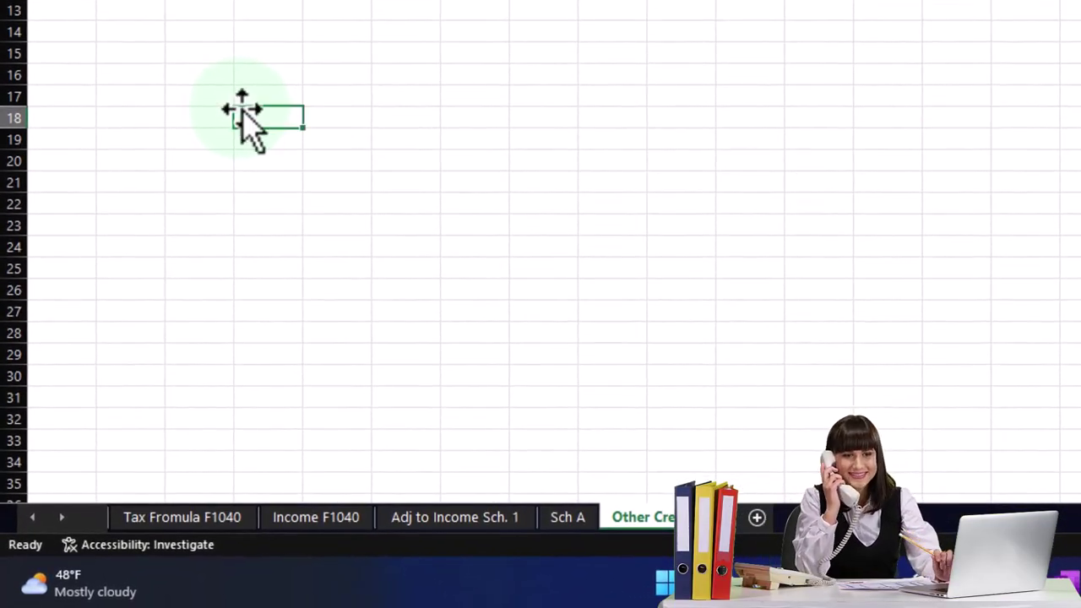
Enter the heading "Other Credits" in cell A7 of the new sheet
scroll(240, 113, "up", 5)
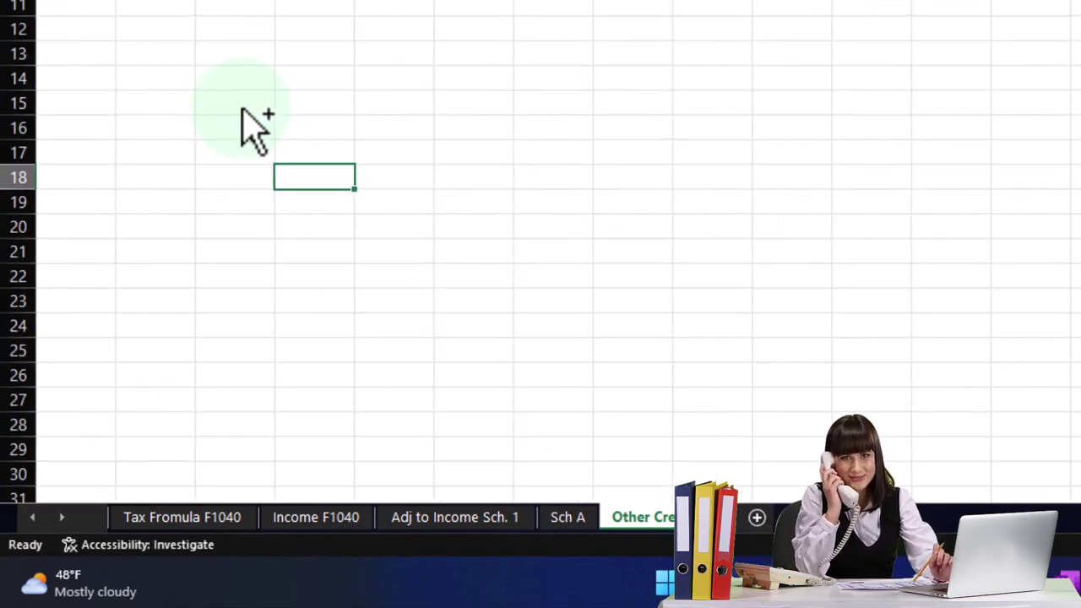
scroll(181, 234, "up", 3)
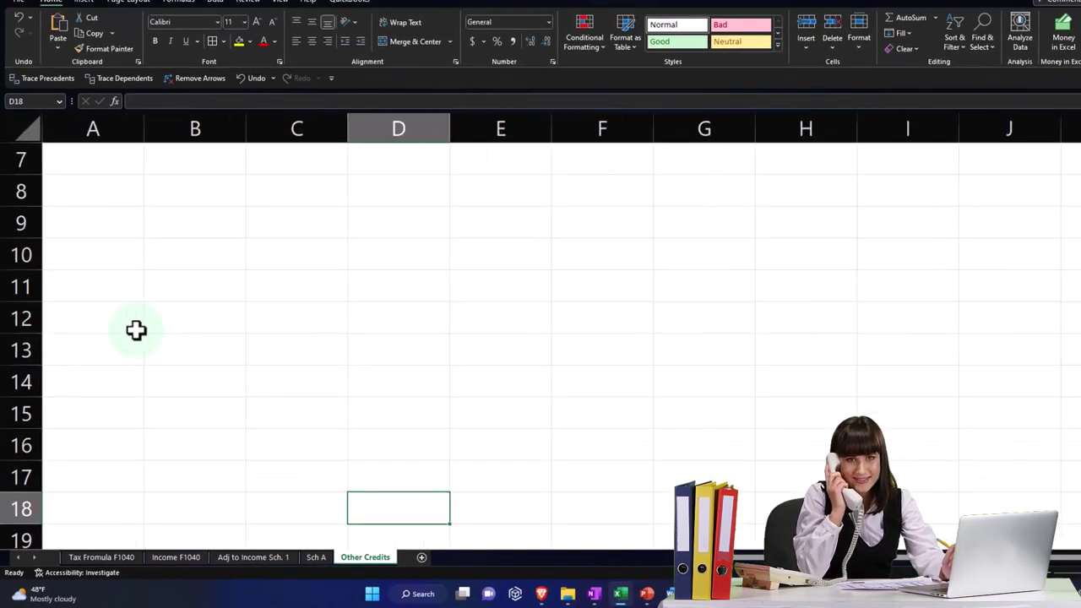
scroll(136, 330, "up", 1)
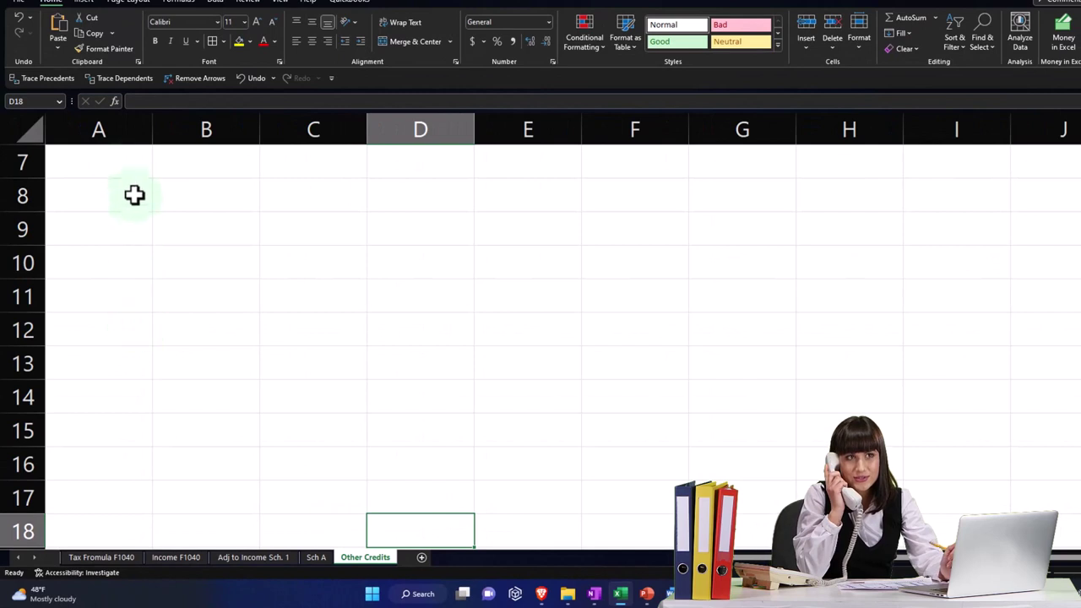
left_click(127, 162)
type("Ot")
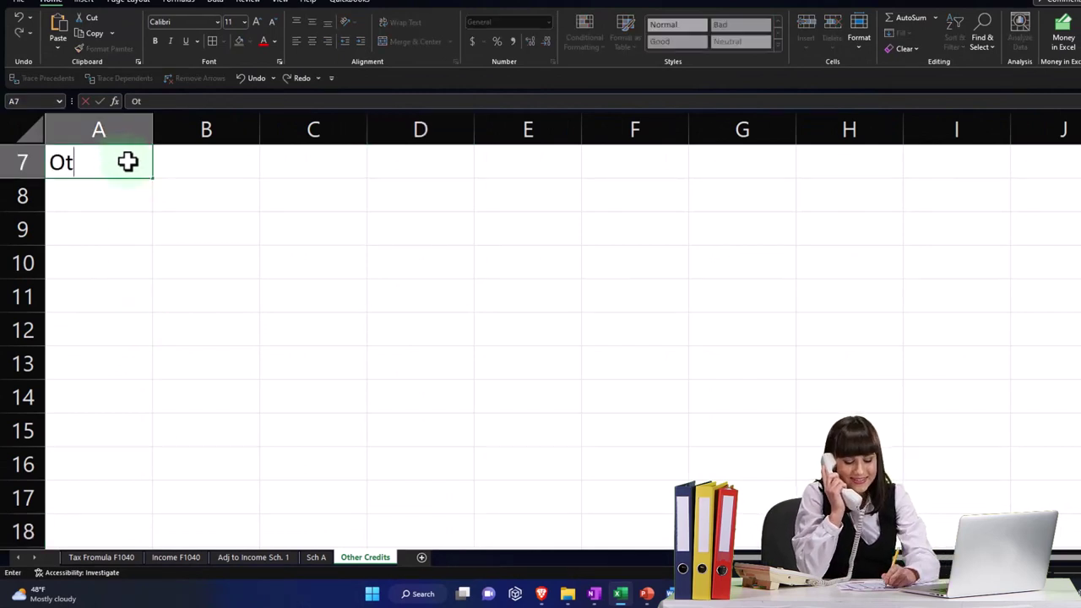
type("her Credits")
key("Return")
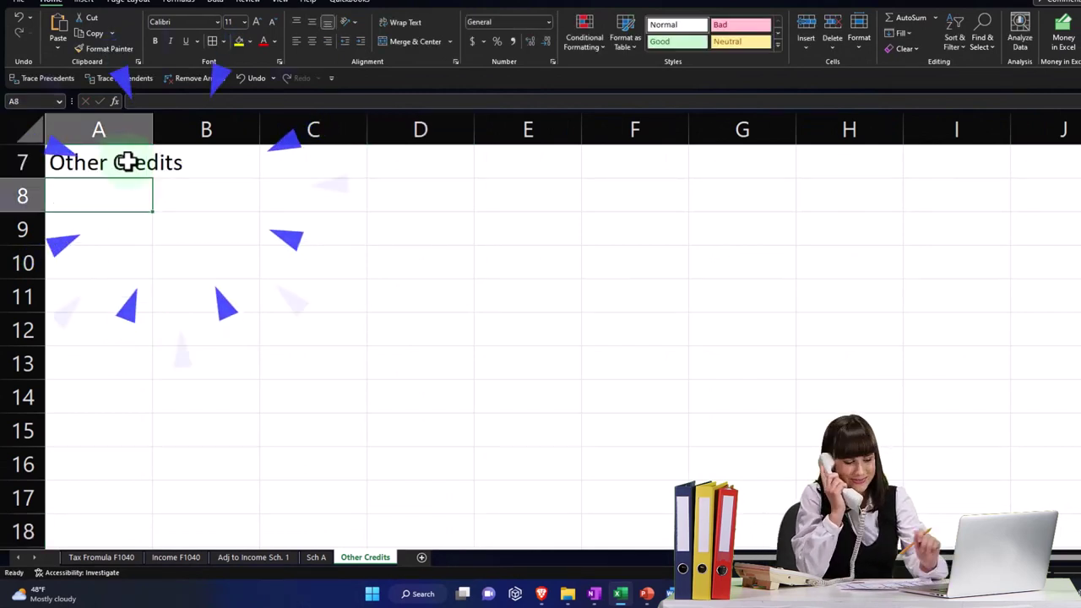
Format the whole sheet as Currency with red bracketed negatives, no symbol and 0 decimal places, and make all cells bold
left_click(32, 131)
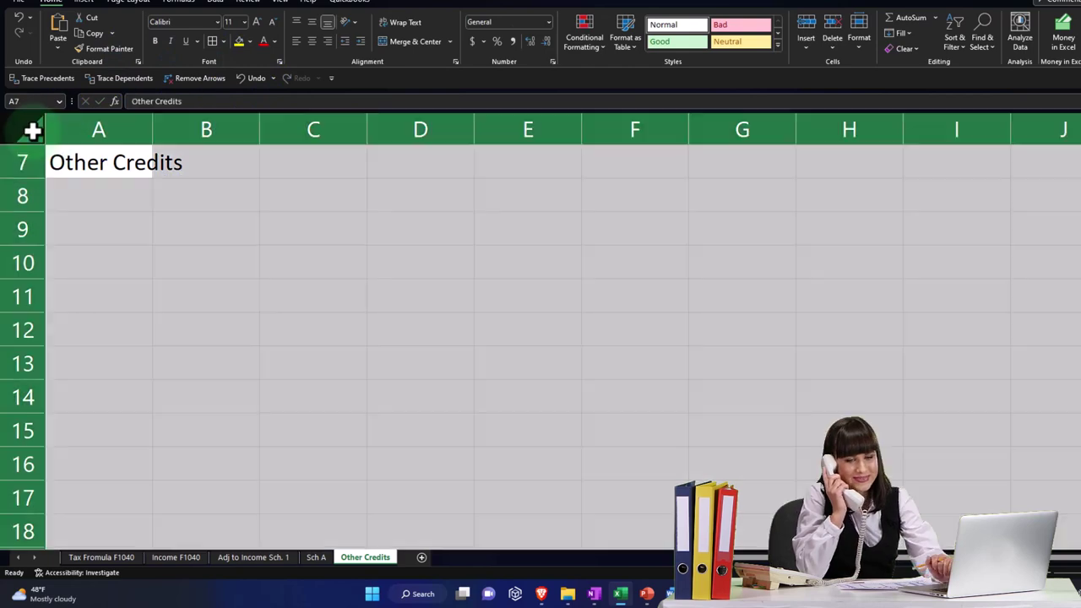
right_click(261, 237)
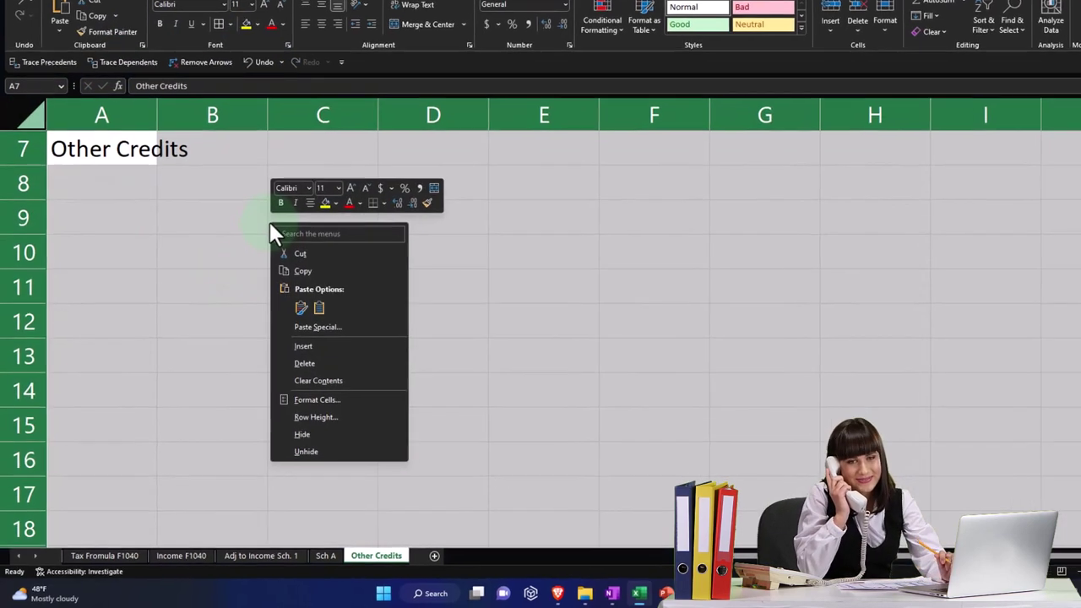
left_click(312, 409)
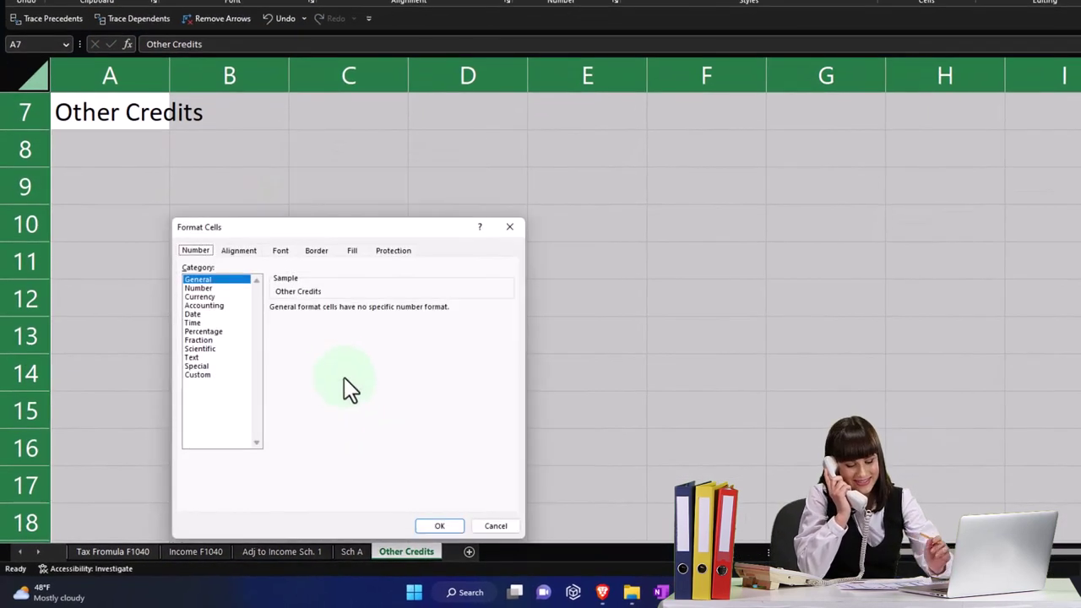
left_click(205, 297)
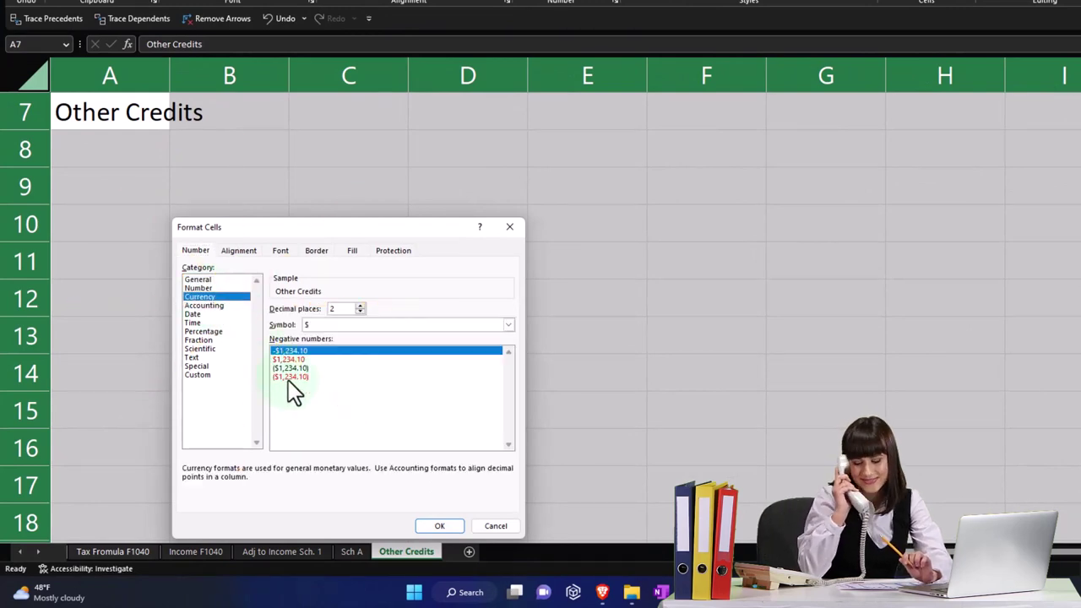
left_click(288, 377)
left_click(352, 326)
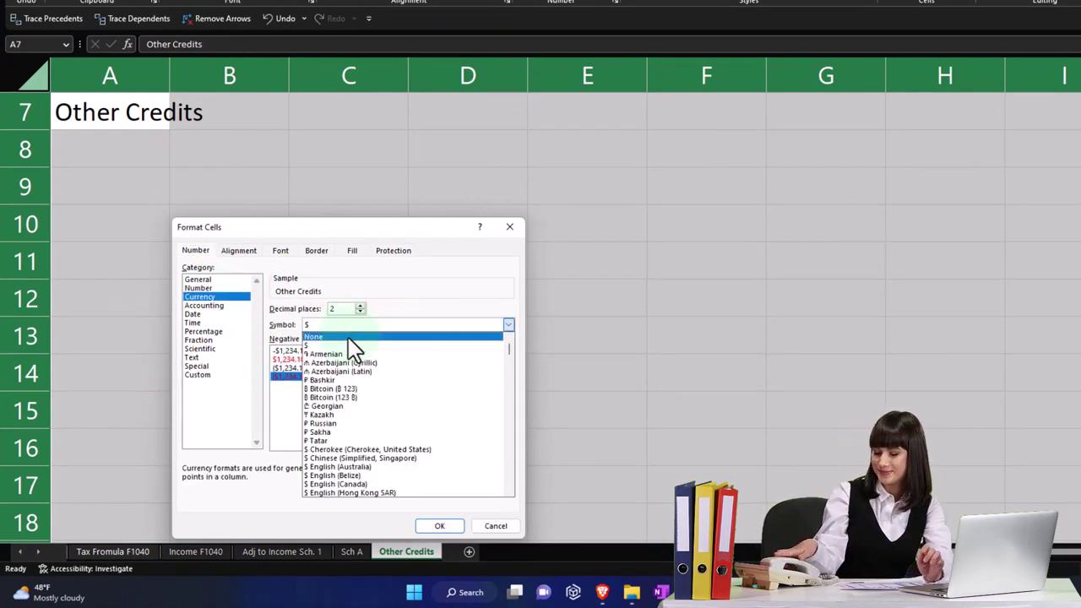
left_click(347, 336)
double_click(360, 311)
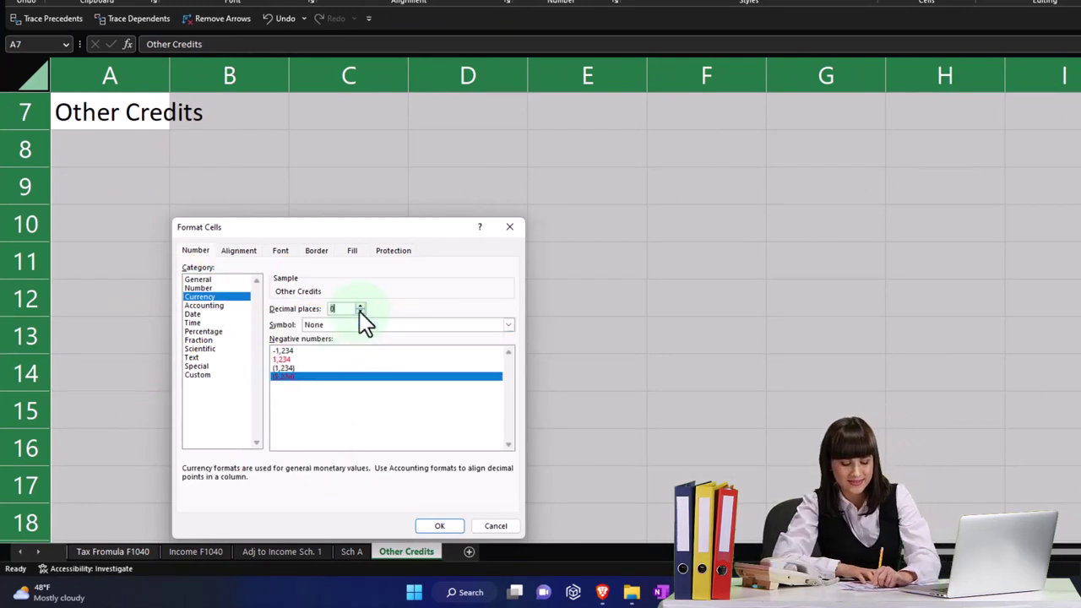
left_click(441, 526)
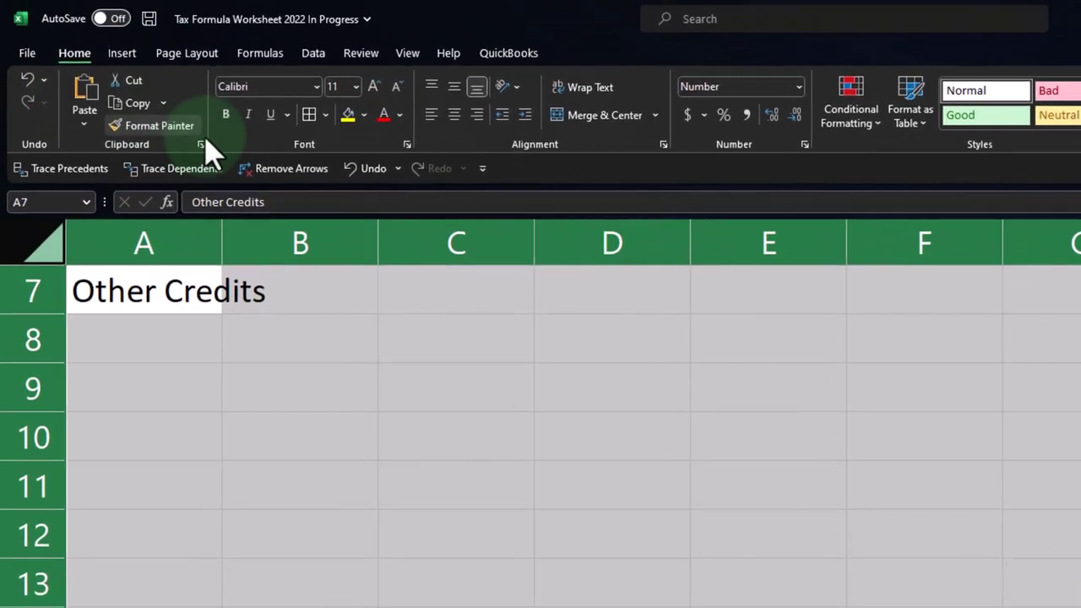
left_click(228, 117)
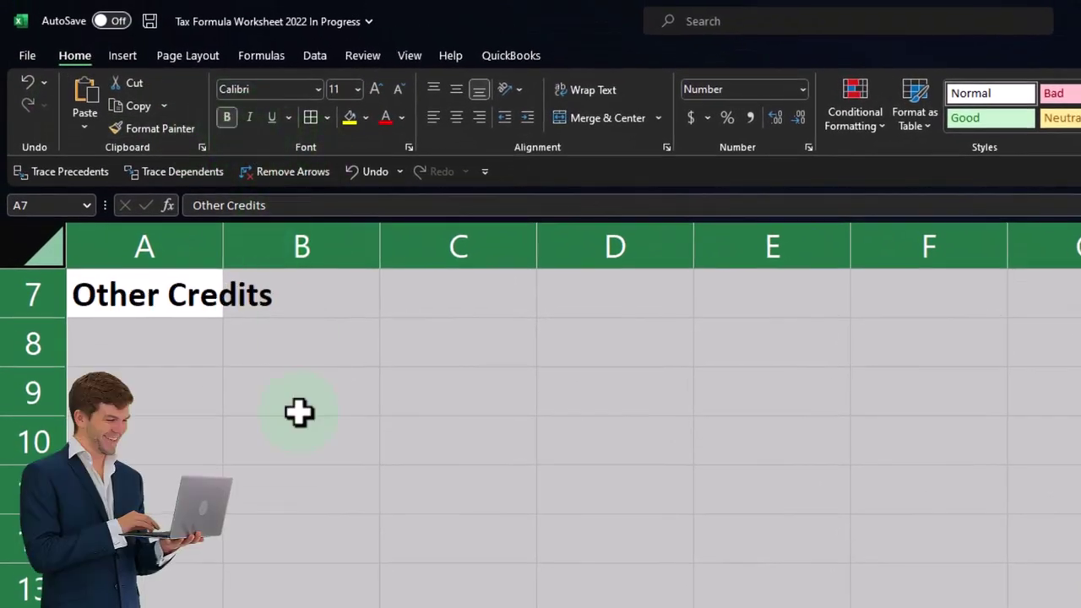
left_click(295, 490)
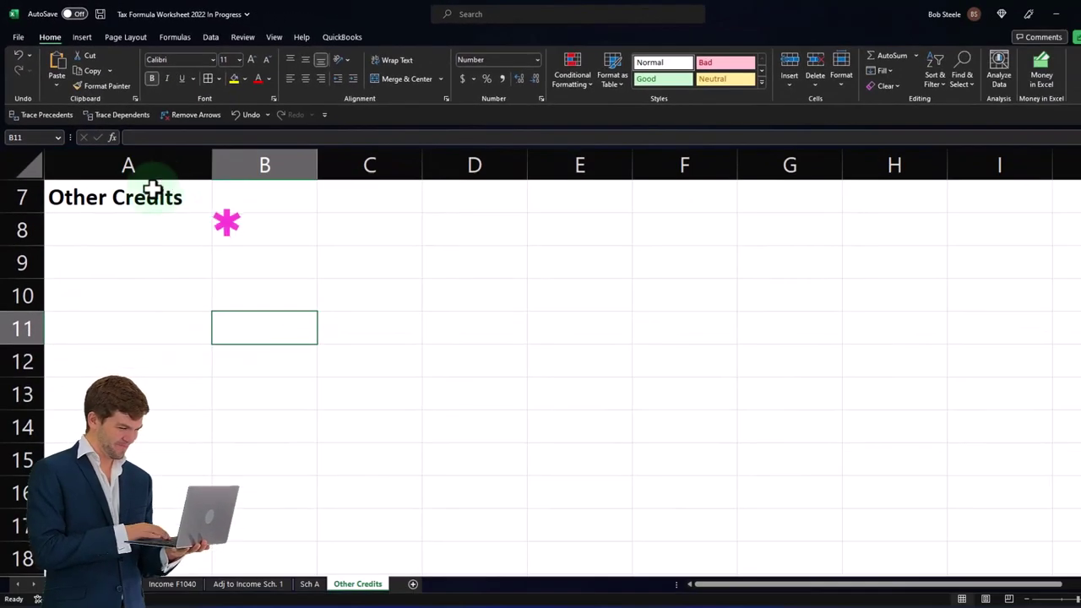
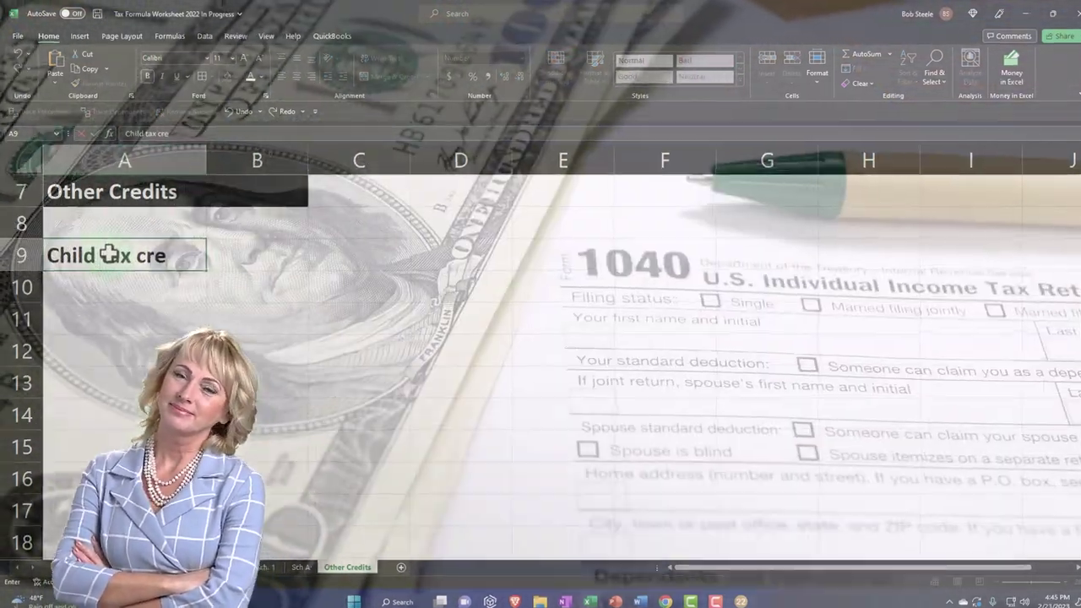
Complete the "Child tax credit" label in A9, widen column A and enter 2000 in B9
key("Tab")
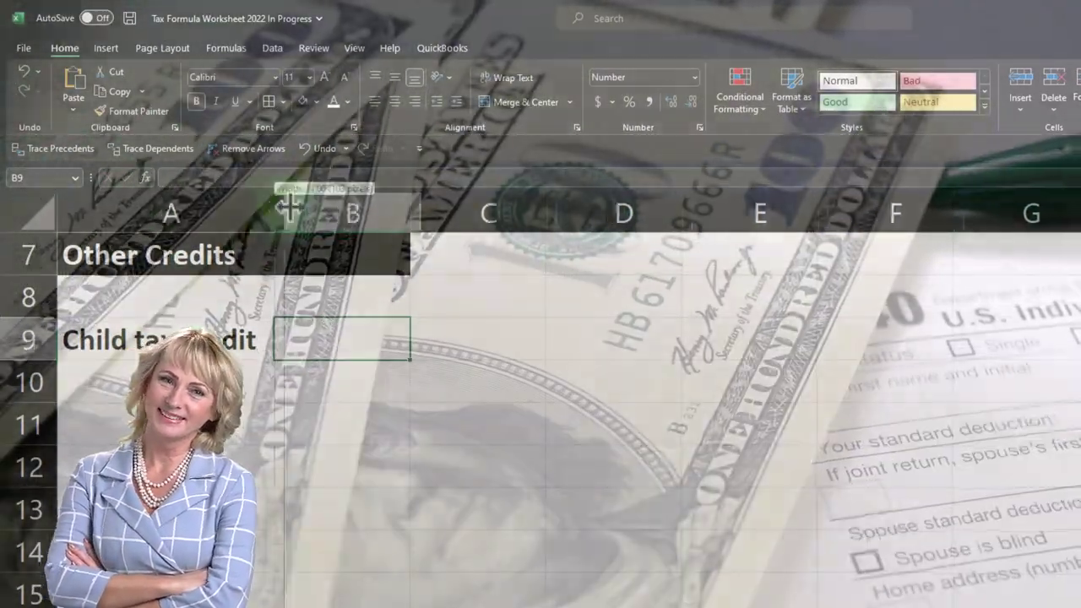
left_click_drag(274, 207, 296, 207)
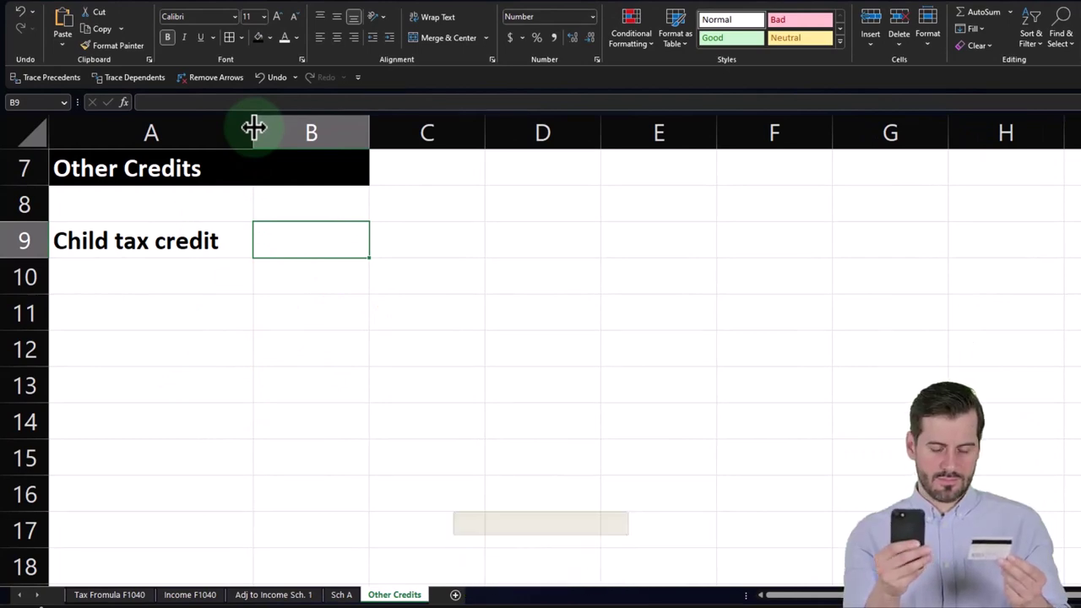
type("2000")
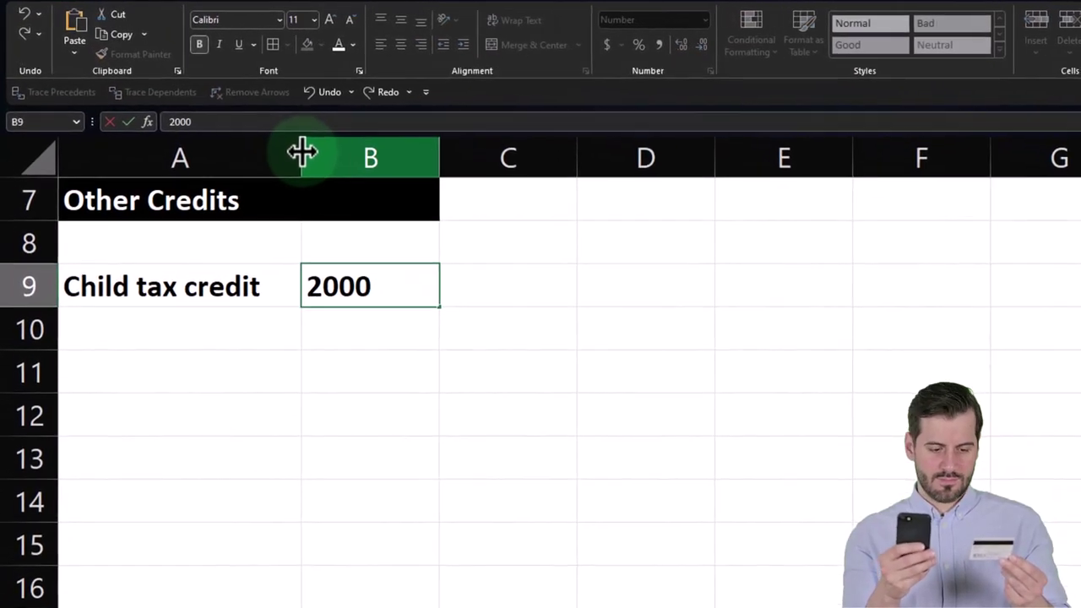
key("Return")
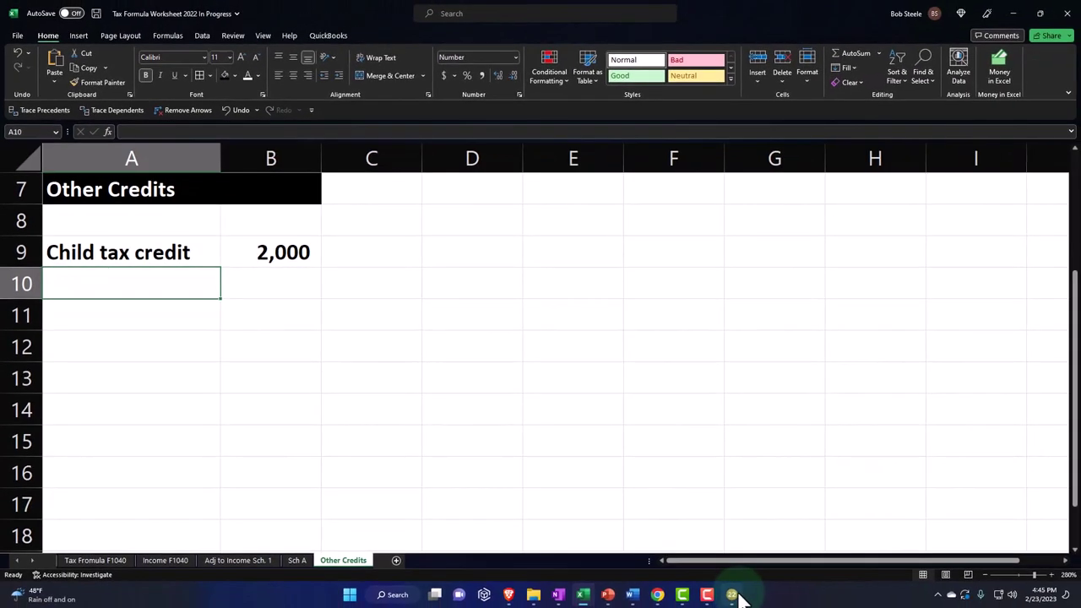
left_click(731, 594)
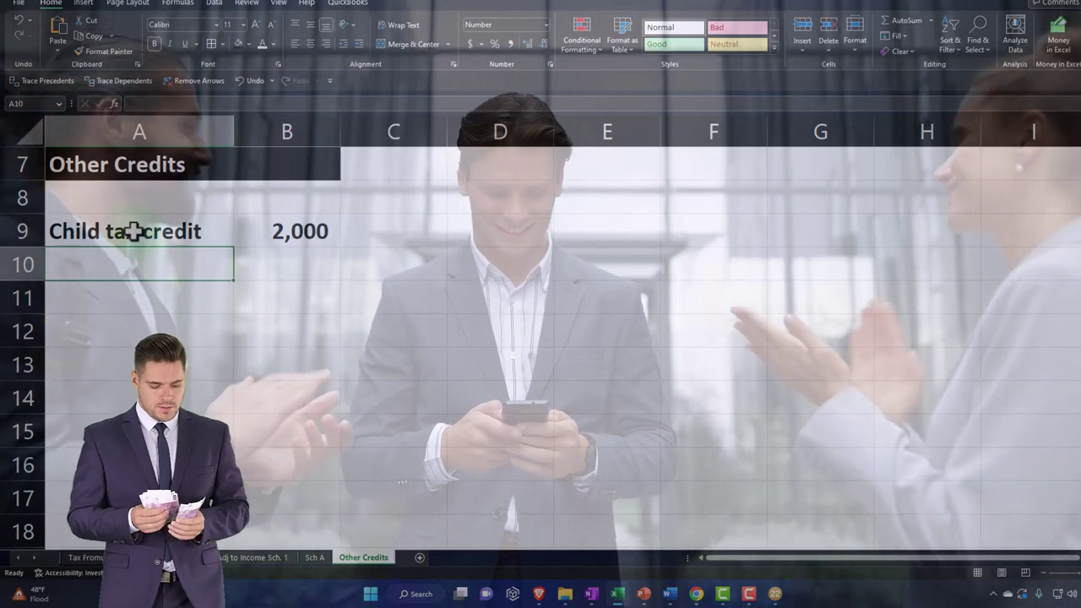
Give the child tax credit cells A9:B9 a light blue fill and borders
left_click(152, 226)
left_click_drag(152, 226, 272, 224)
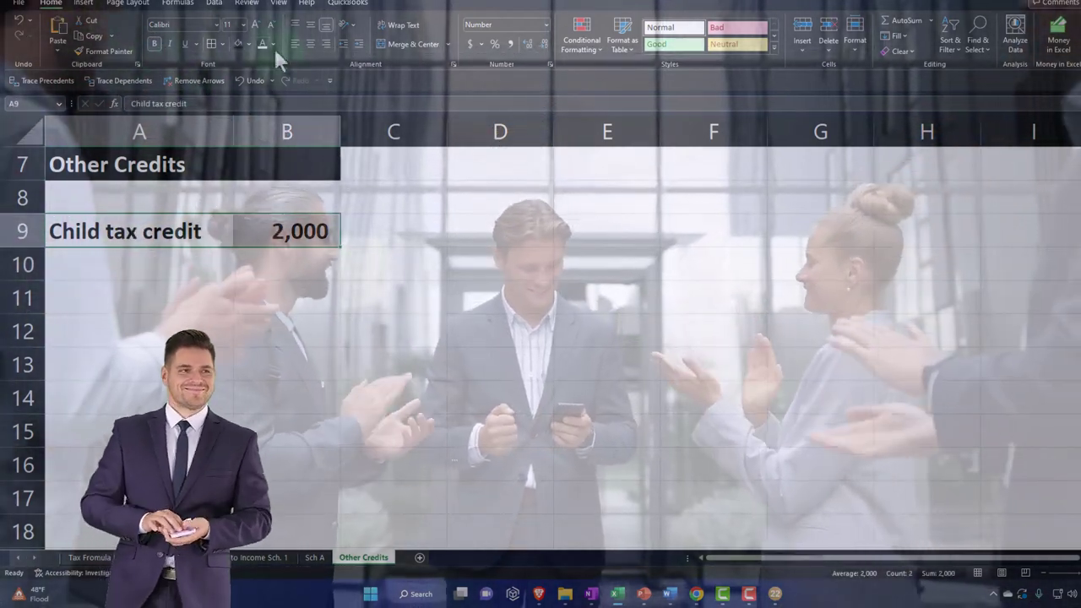
left_click(247, 43)
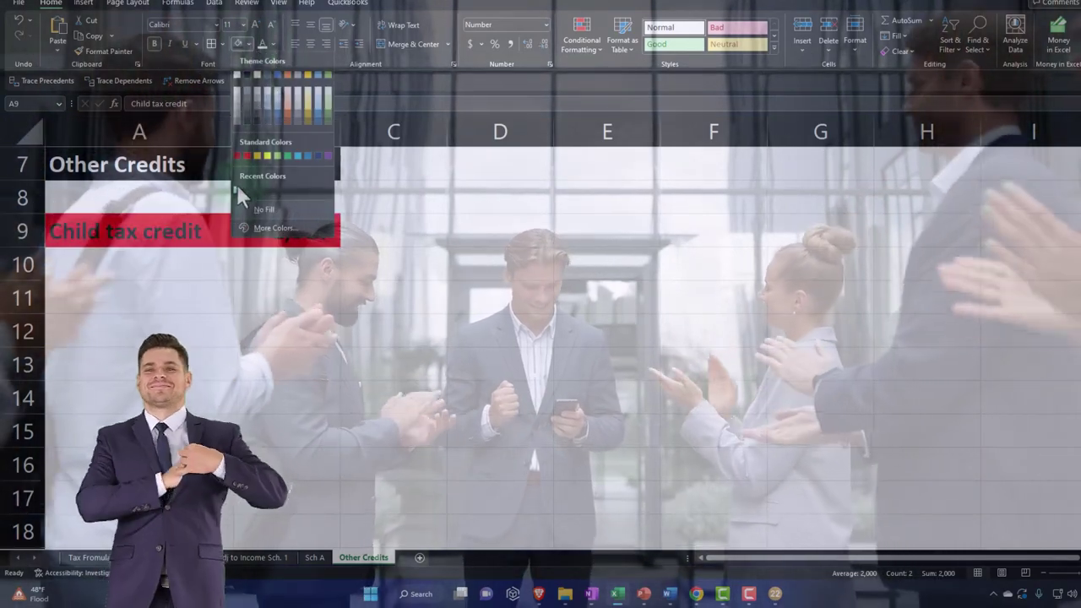
left_click(263, 227)
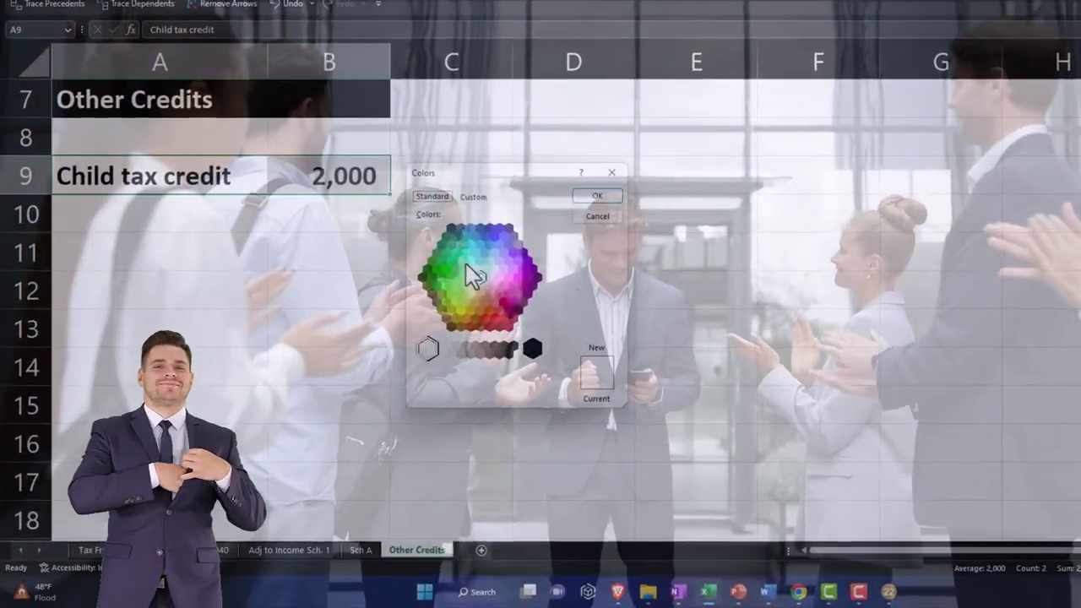
left_click(478, 269)
left_click(597, 195)
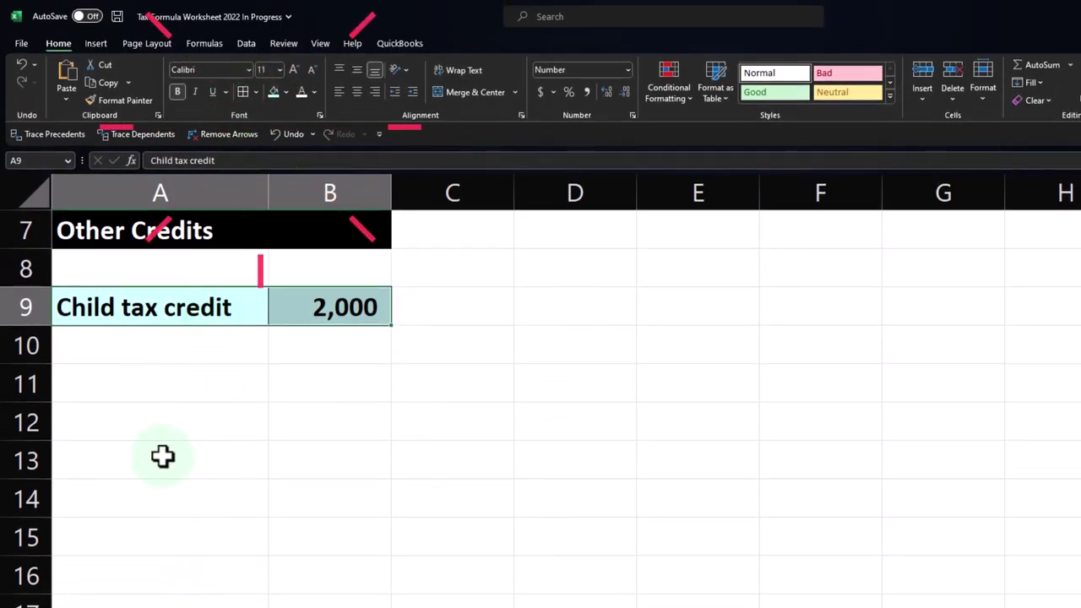
Enter the label "Total other credits" in cell A13
left_click(126, 464)
type("Total other c")
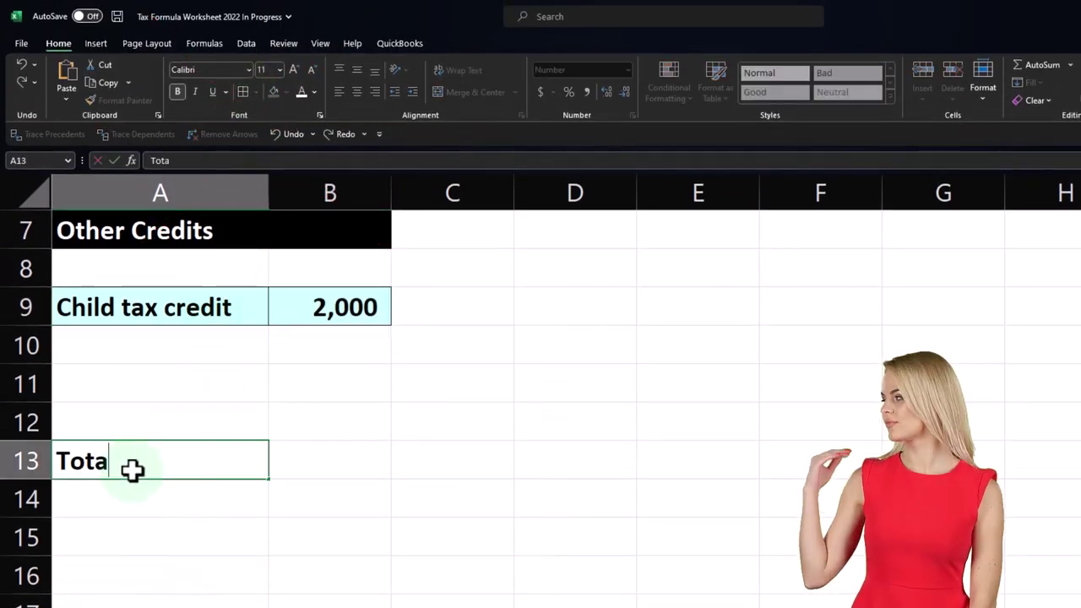
type("redits")
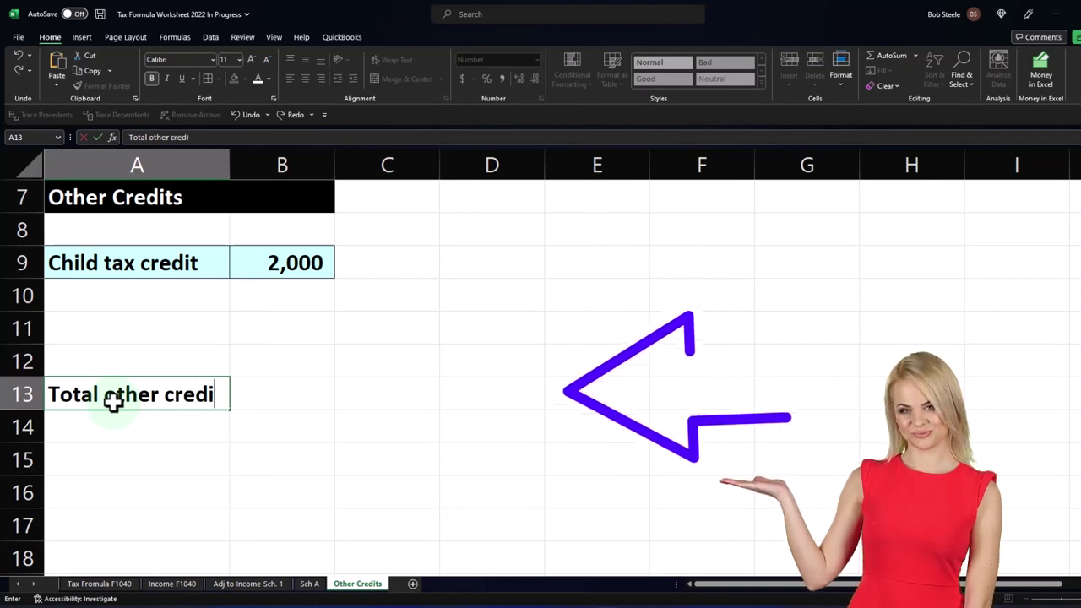
key("Tab")
In C13, enter a SUM formula totalling the credit amounts above it in column B
key("Tab")
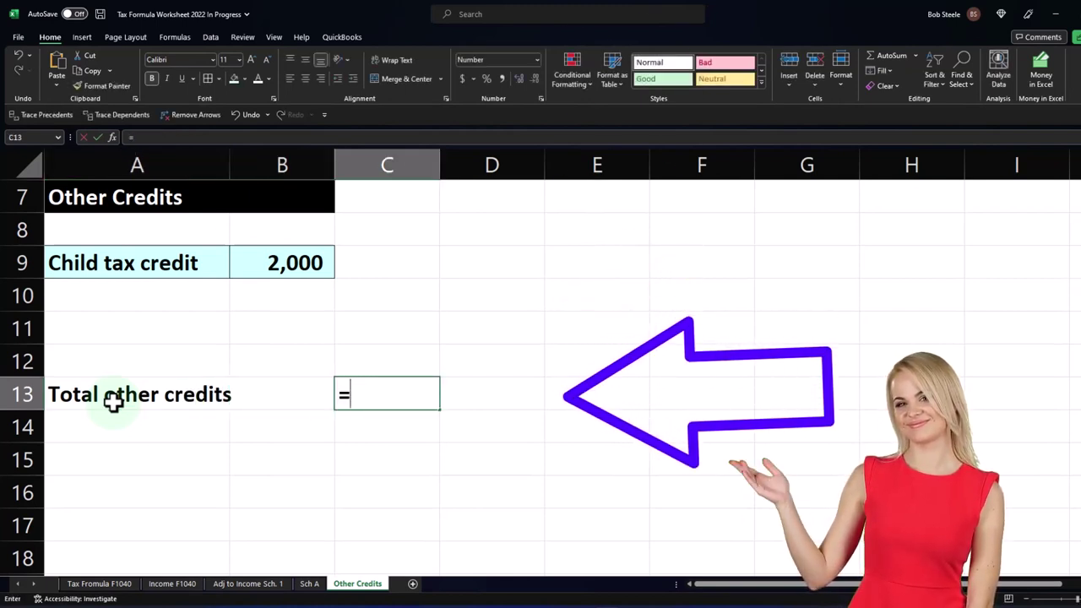
type("=sum(")
key("Left")
key("Up")
key("Up")
key("shift+Down")
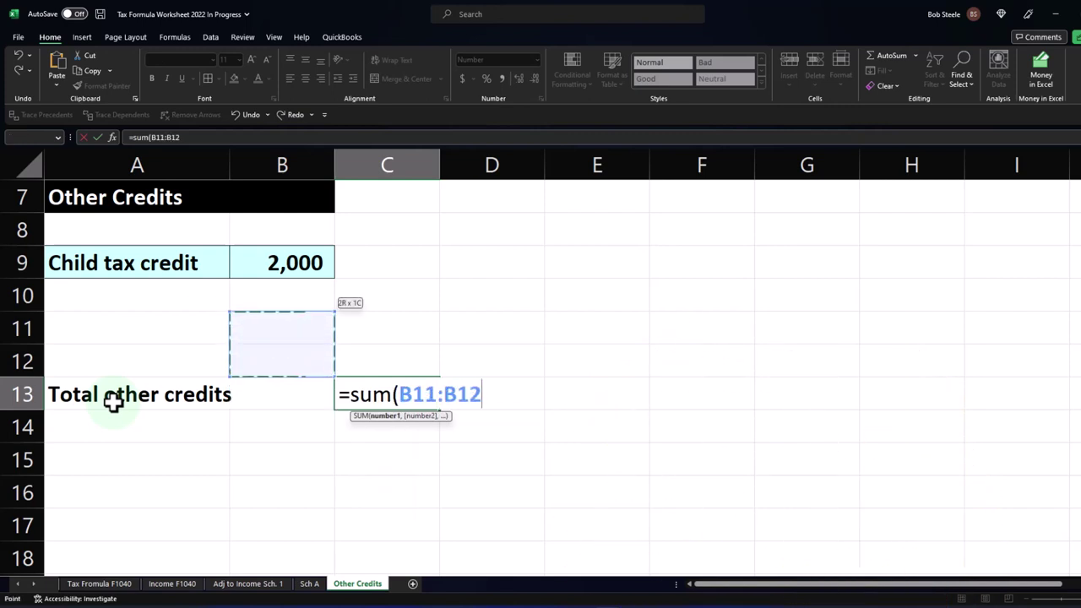
key("Return")
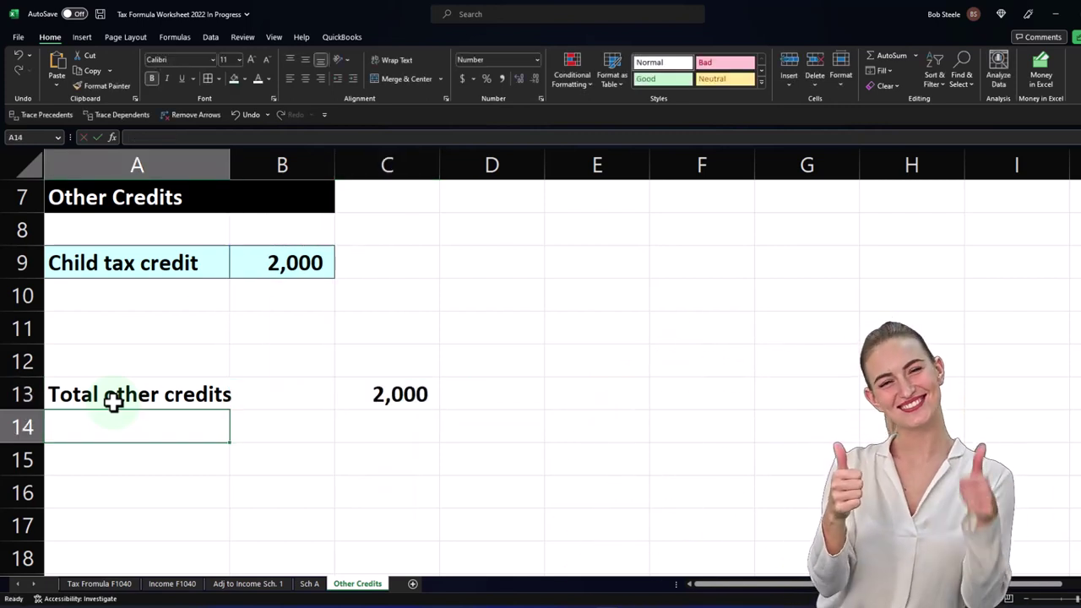
On the Tax Fromula F1040 sheet, link the Other Credits amount in D12 to cell C13 of the Other Credits sheet
left_click(125, 583)
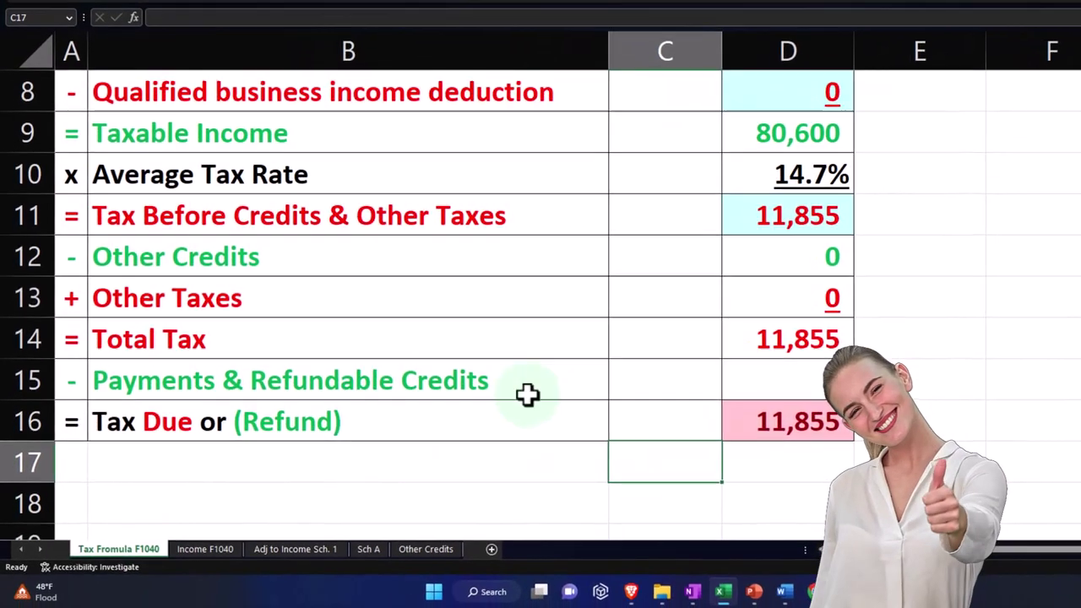
left_click(761, 255)
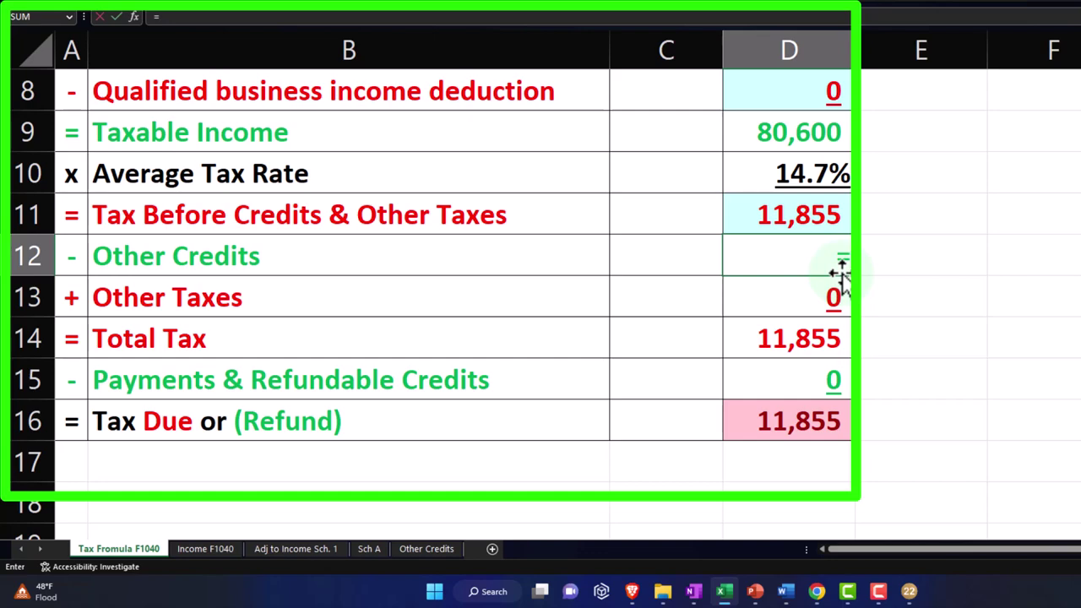
left_click(430, 549)
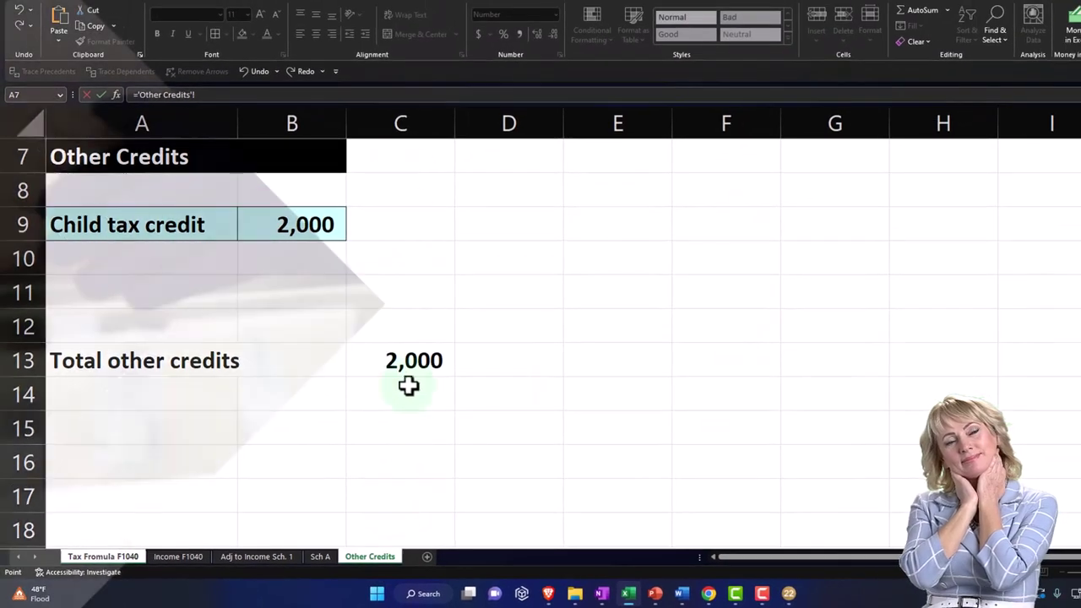
left_click(411, 363)
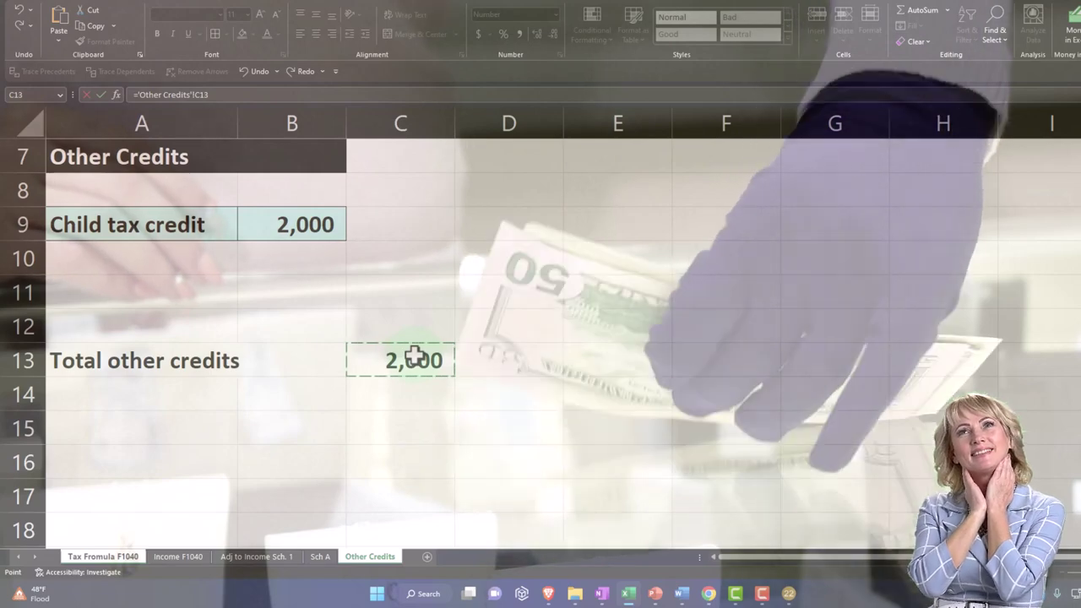
key("Return")
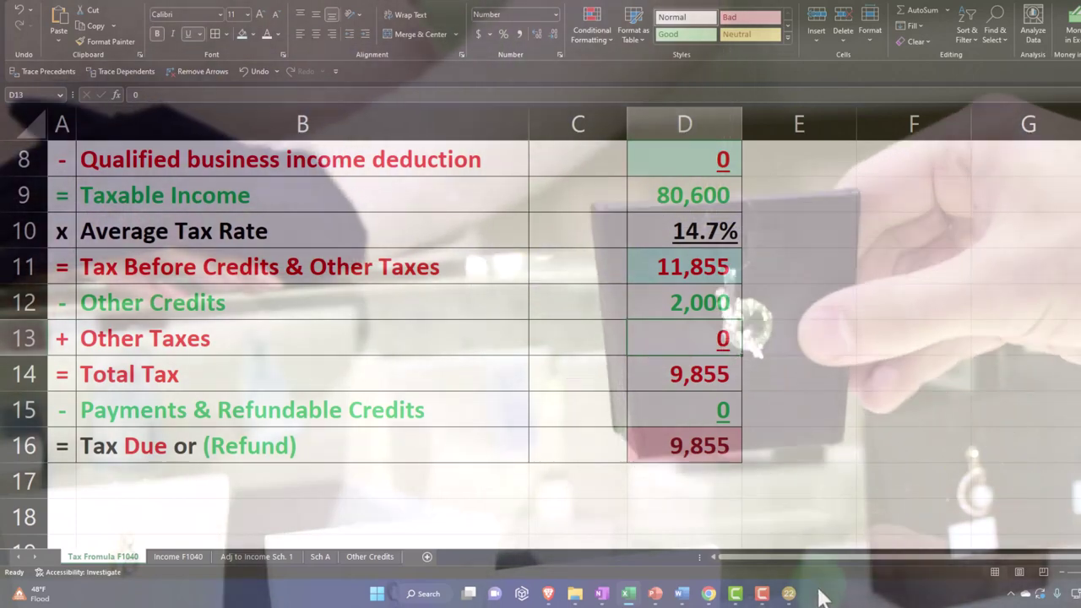
Compare the credits and total tax on Form 1040 page 2 in Lacerte with the Excel tax formula
left_click(788, 594)
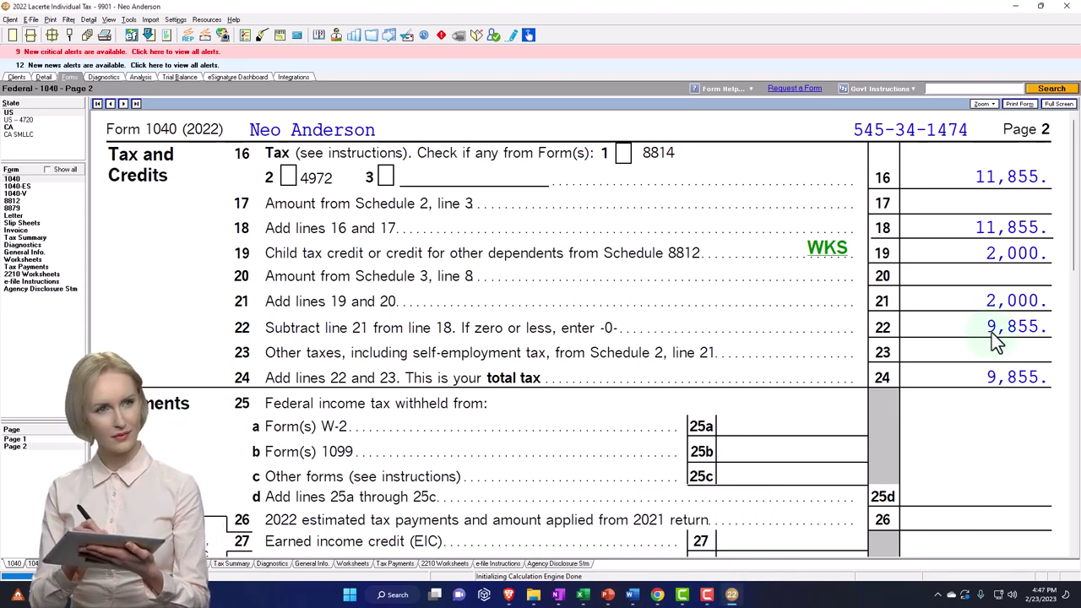
left_click(582, 594)
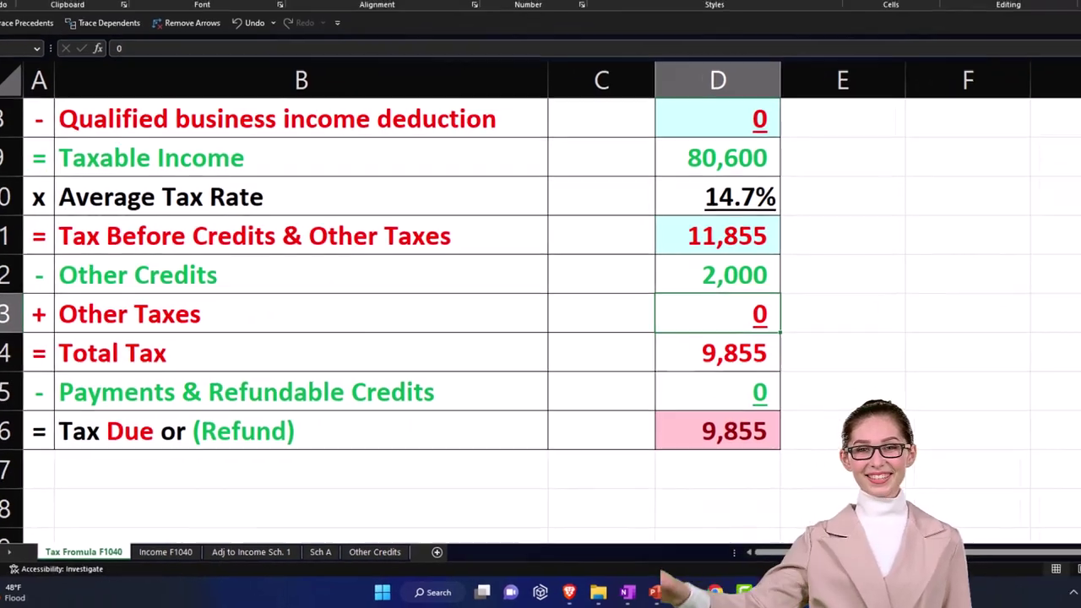
Switch to Lacerte and open the Business Income (Schedule C) input screen from the return's detail data
left_click(879, 591)
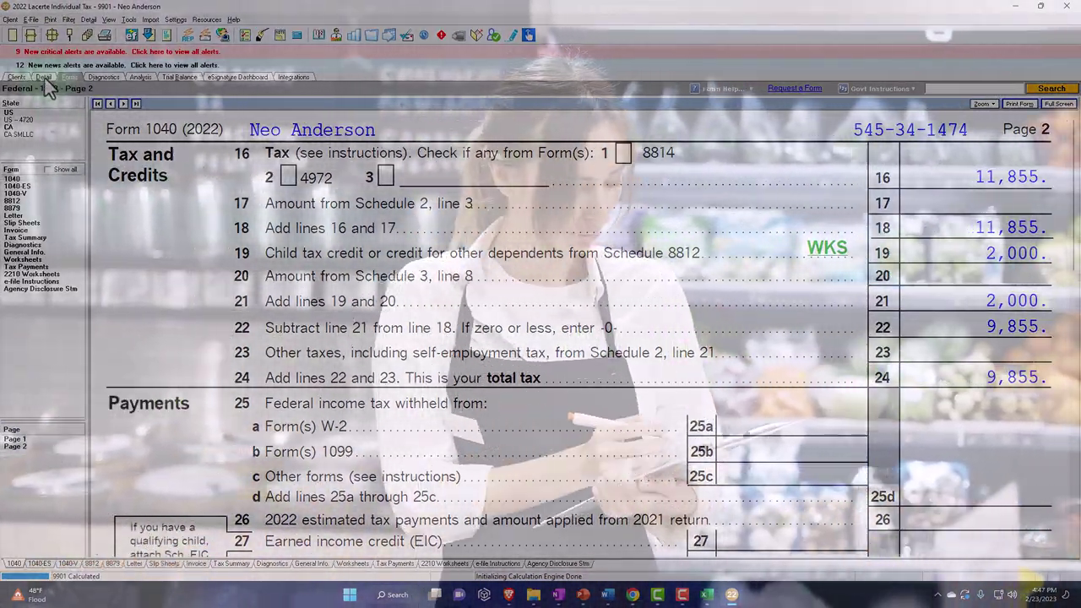
left_click(46, 77)
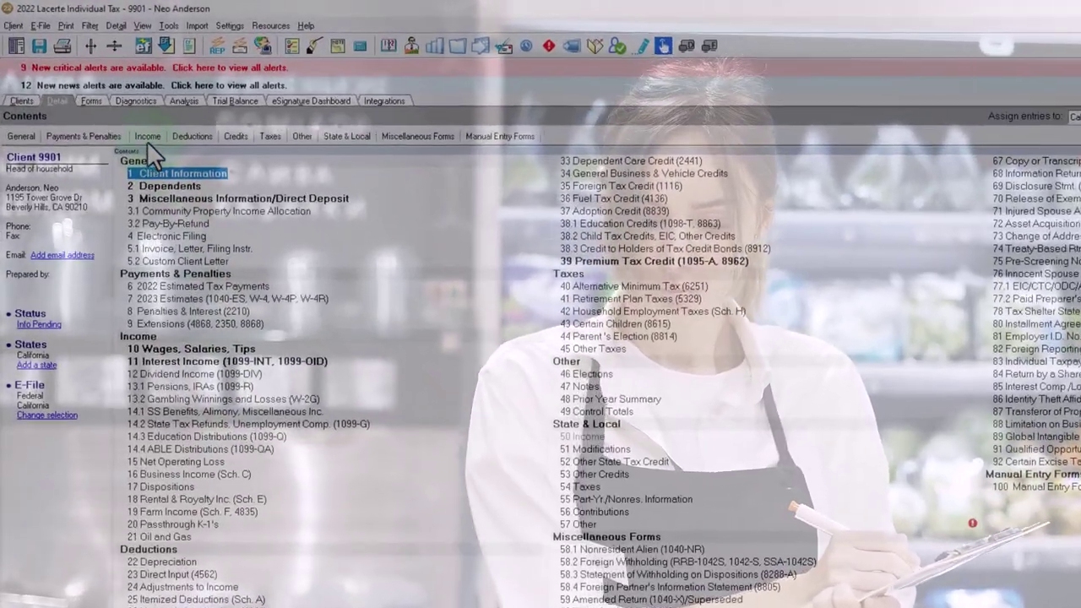
left_click(147, 136)
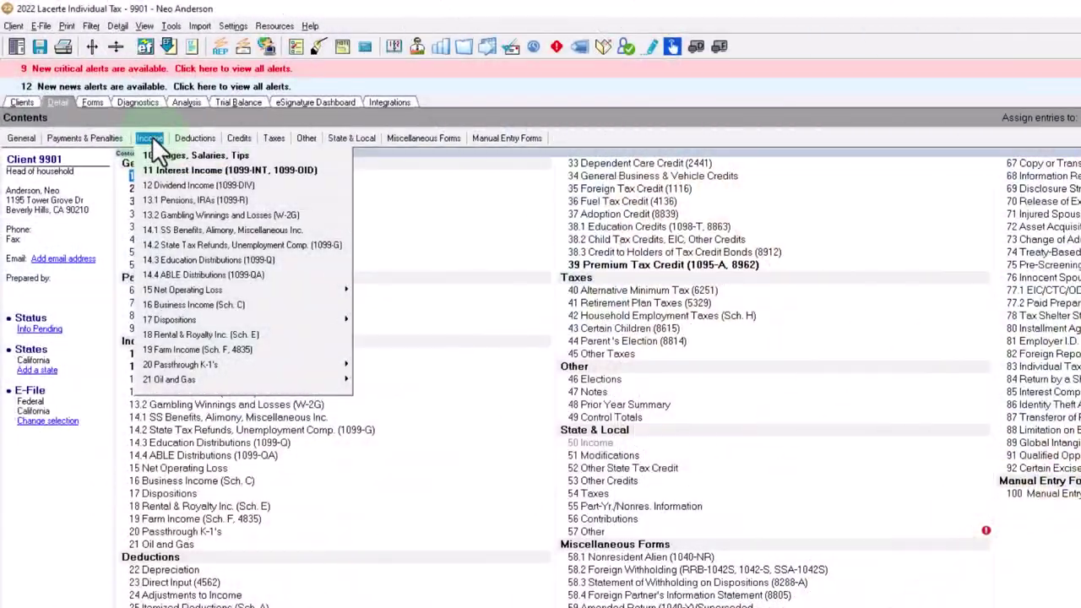
left_click(191, 303)
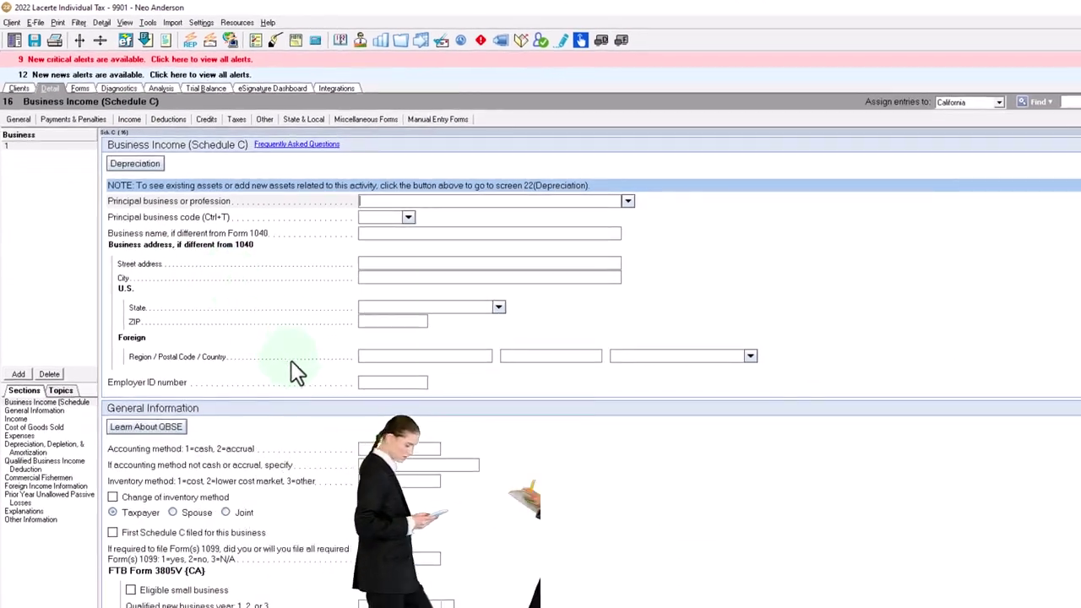
Enter federal gross receipts or sales of 60,000 in the Schedule C Income section
scroll(290, 369, "down", 4)
scroll(301, 381, "down", 4)
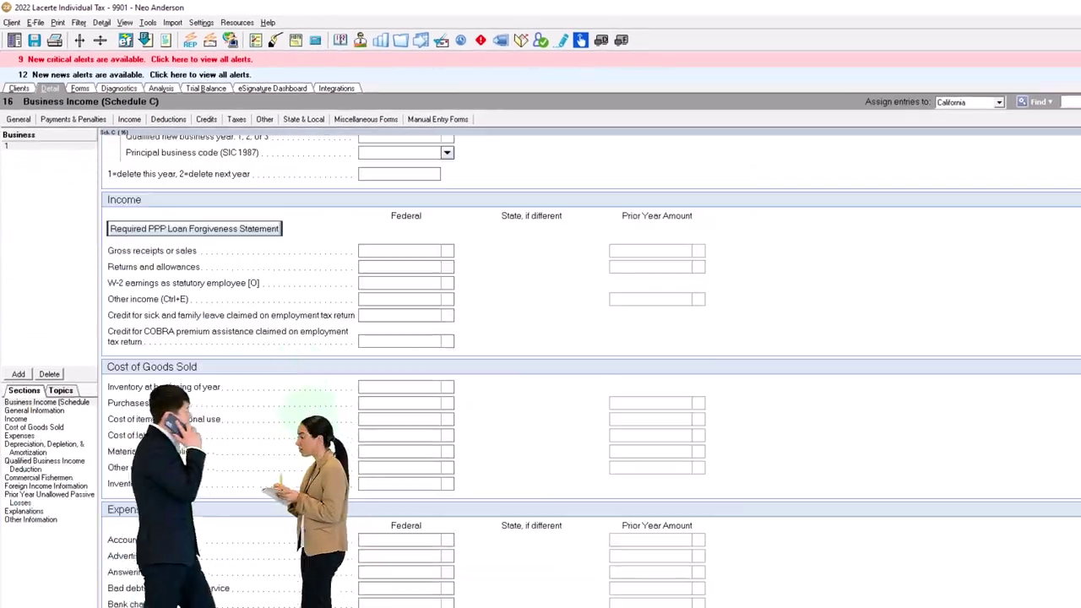
scroll(313, 421, "up", 3)
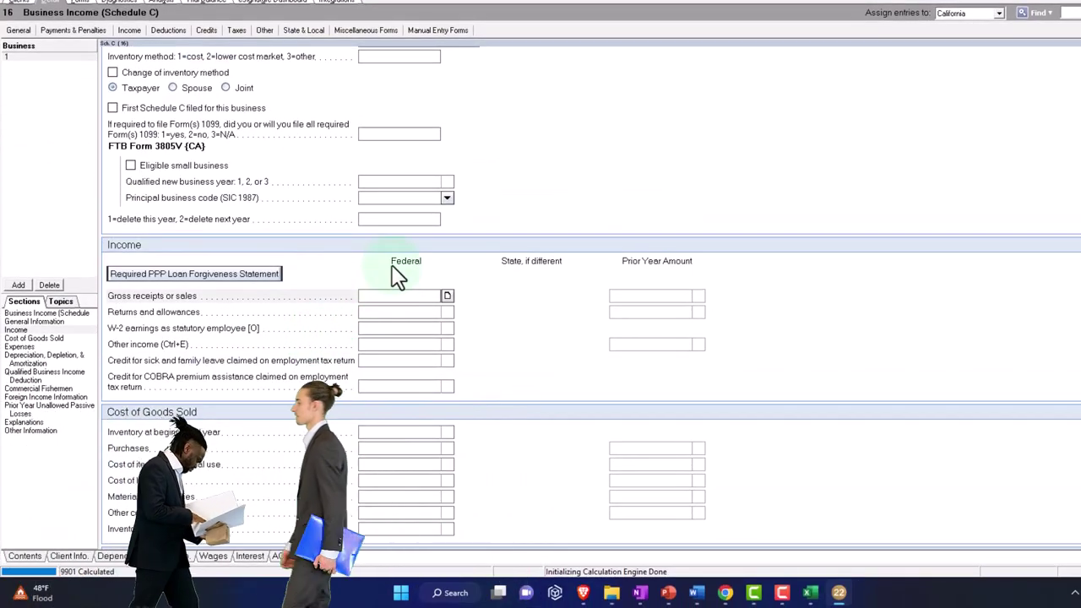
type("60000")
key("Tab")
left_click(413, 312)
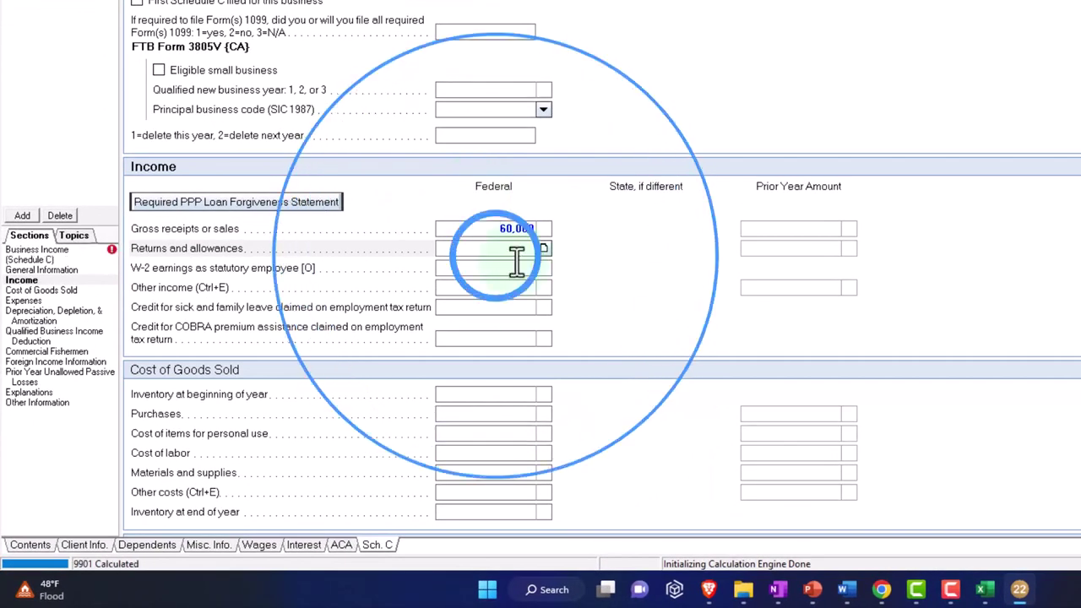
Enter a federal accounting expense of 20,000 in the Schedule C Expenses section
scroll(537, 351, "down", 4)
left_click(494, 418)
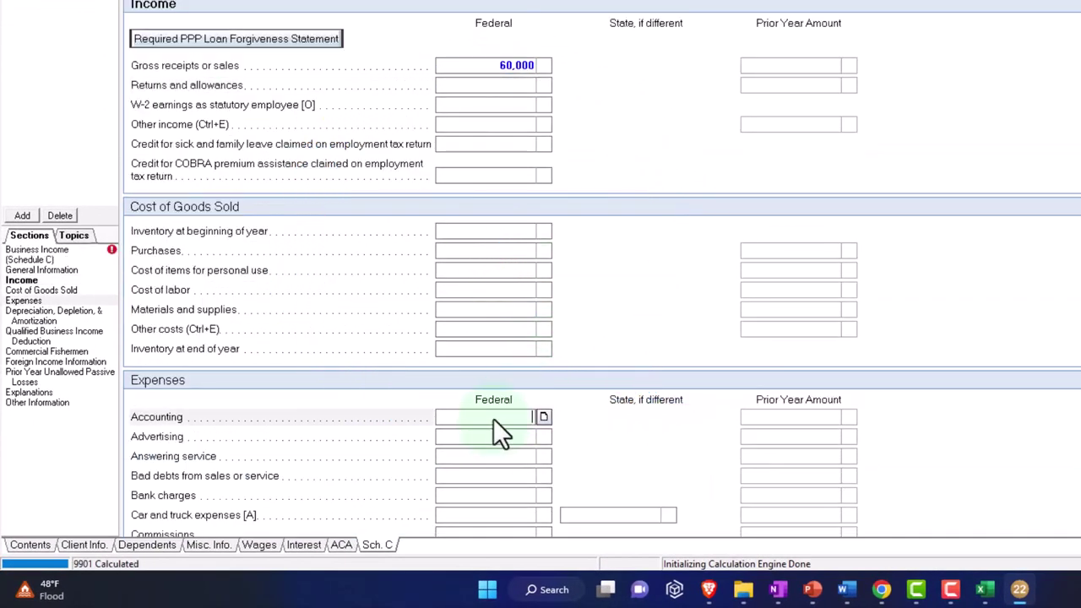
type("20000")
key("Tab")
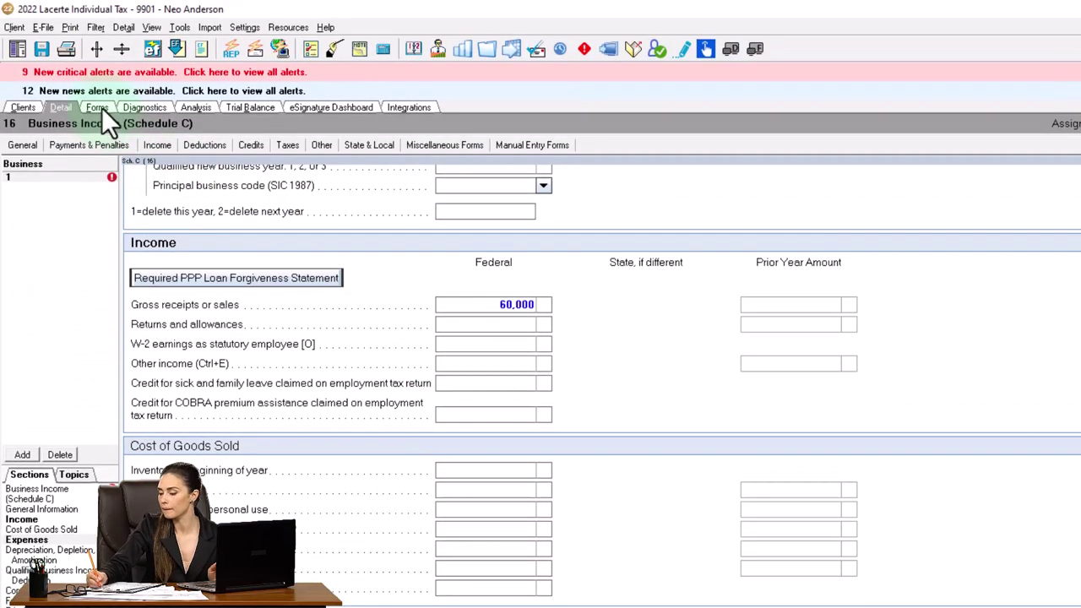
Review the completed Schedule C form from gross receipts through total expenses and net profit
left_click(99, 108)
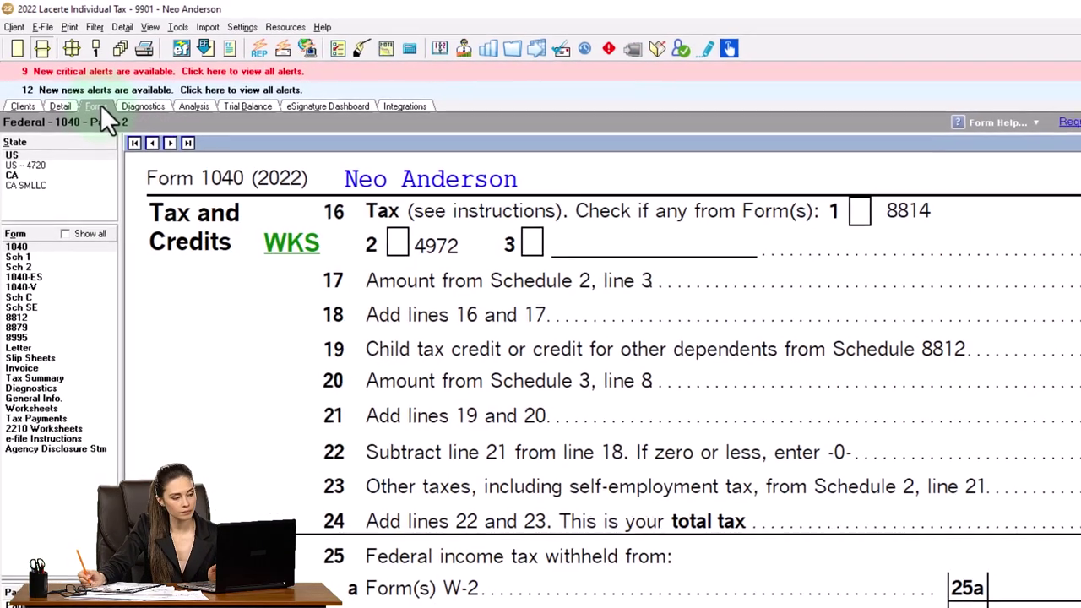
left_click(19, 300)
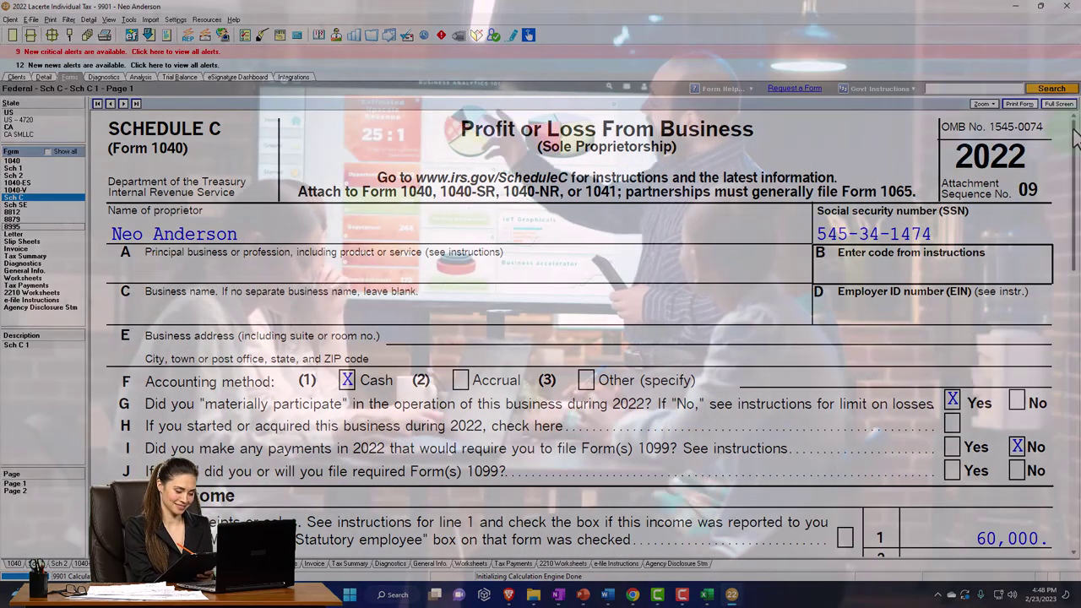
scroll(1070, 258, "down", 5)
scroll(1070, 257, "down", 2)
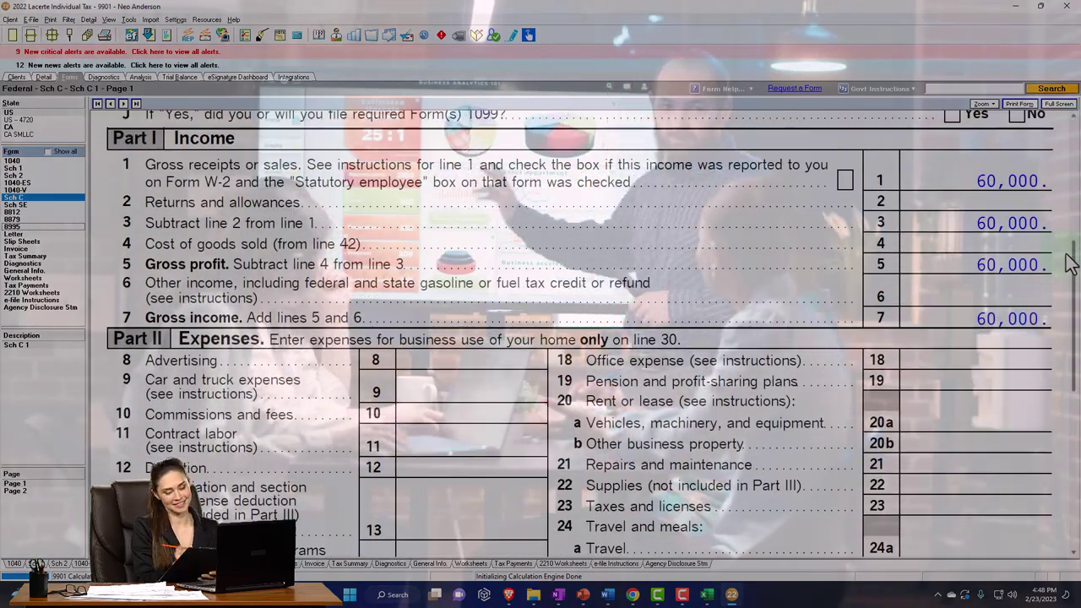
scroll(1062, 264, "down", 10)
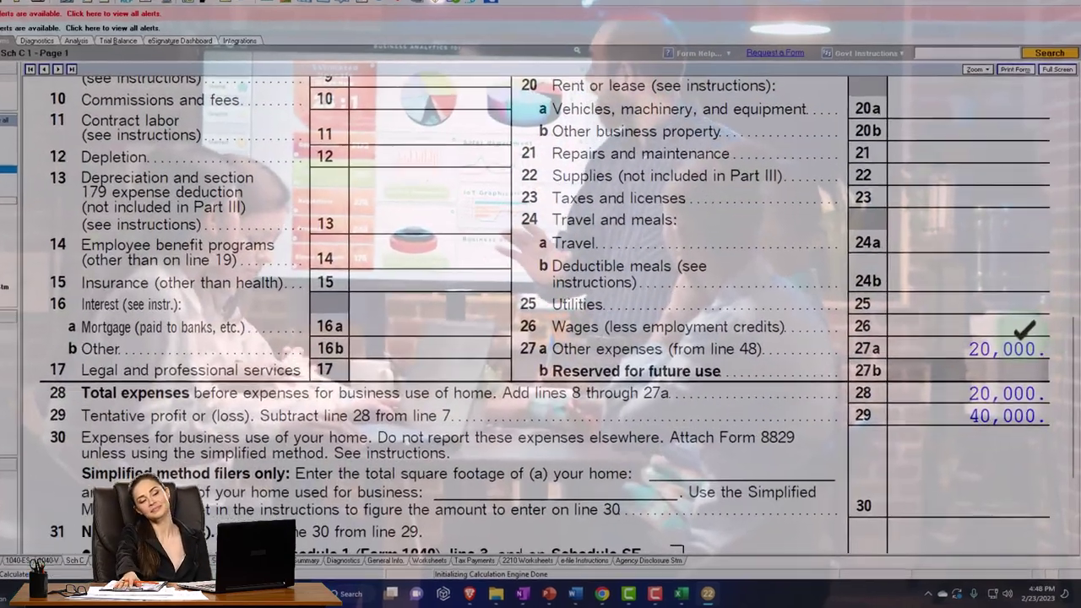
scroll(1072, 330, "down", 4)
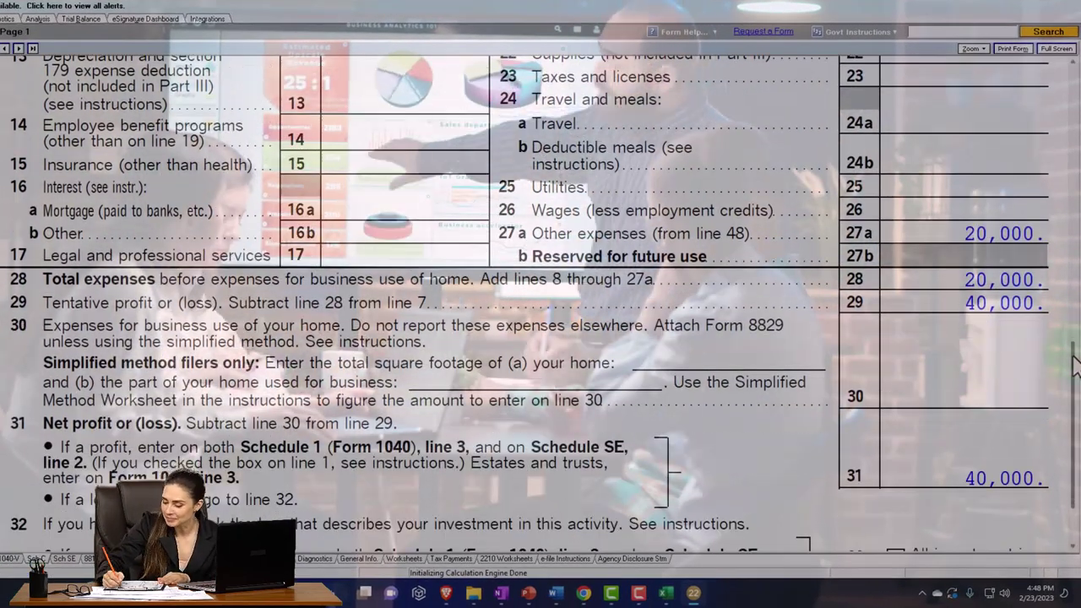
Review the net profit on Schedule C and how it carries into the income, adjustments and AGI lines of Form 1040
scroll(1076, 388, "down", 3)
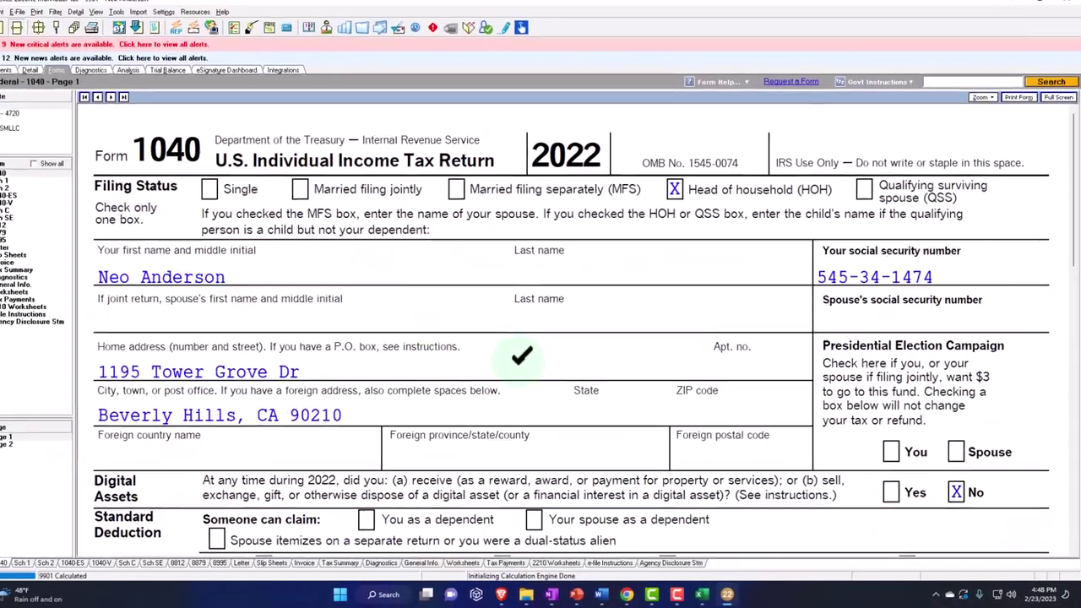
scroll(530, 372, "down", 3)
scroll(529, 372, "down", 10)
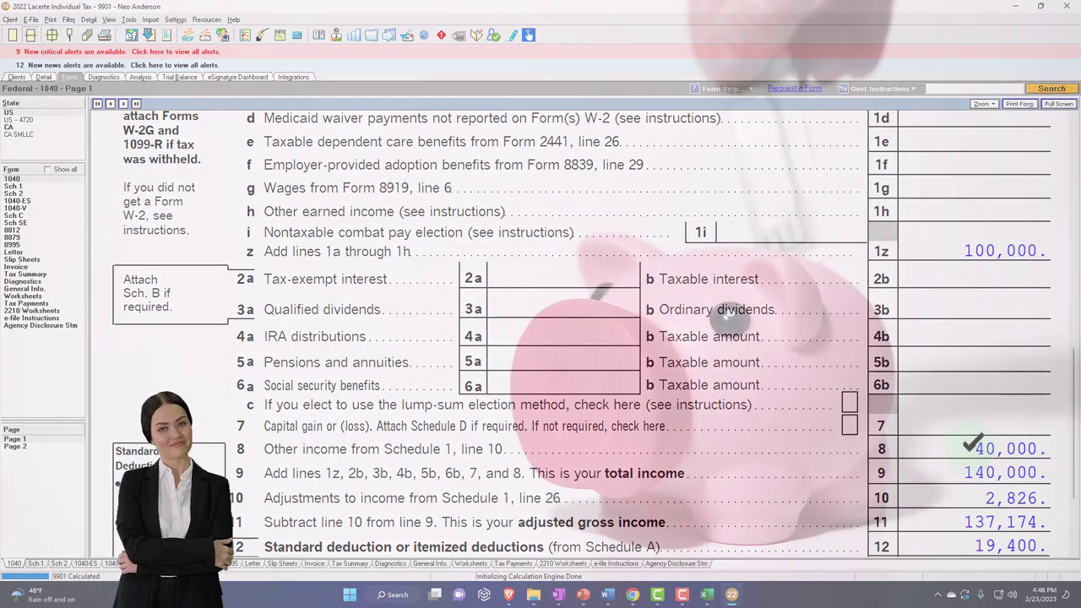
Switch to Excel and compare the Tax Formula sheet's income, adjustments and AGI with the Form 1040 lines in Lacerte
left_click(707, 595)
scroll(613, 431, "up", 3)
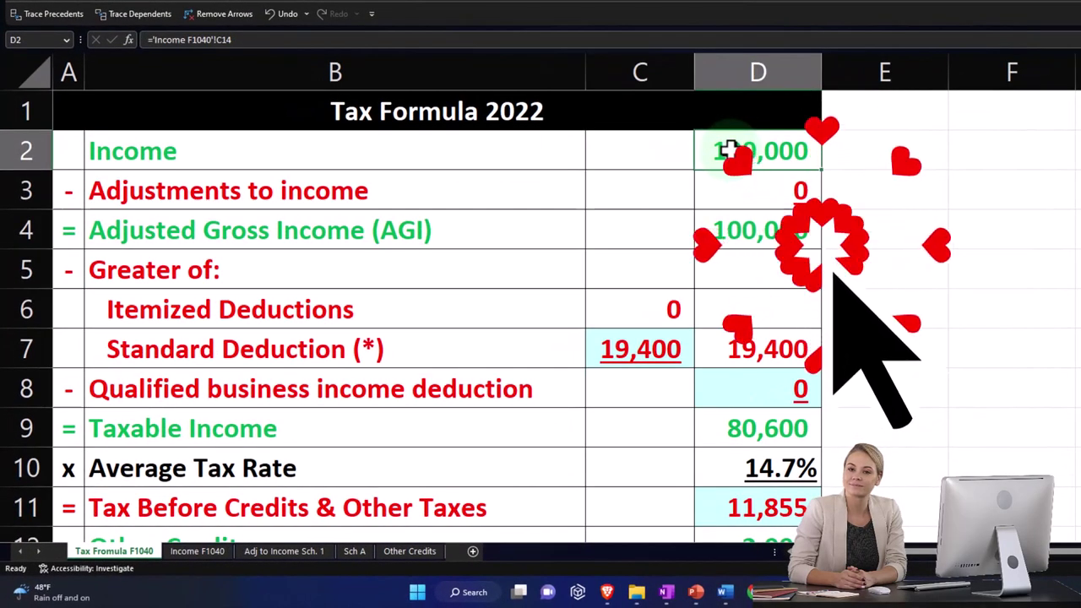
key("Down")
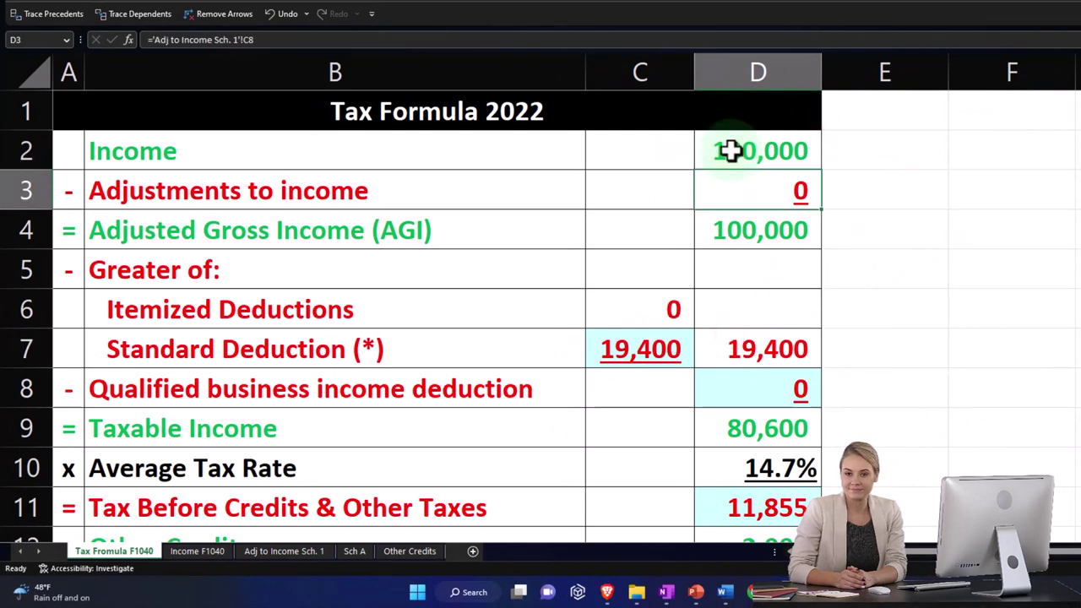
key("Down")
key("Down")
key("Down")
key("Left")
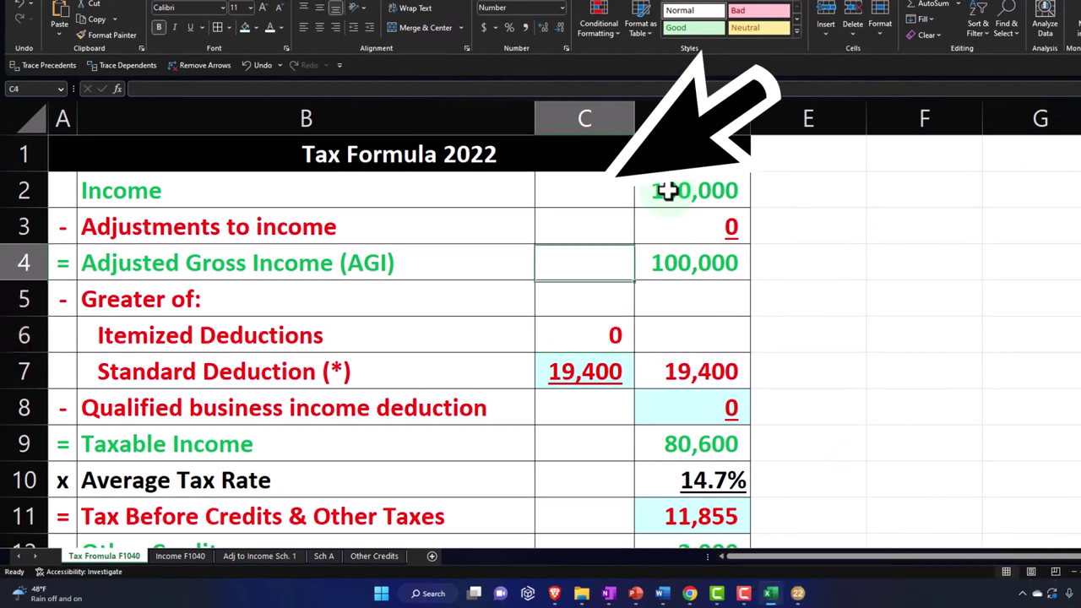
left_click(667, 191)
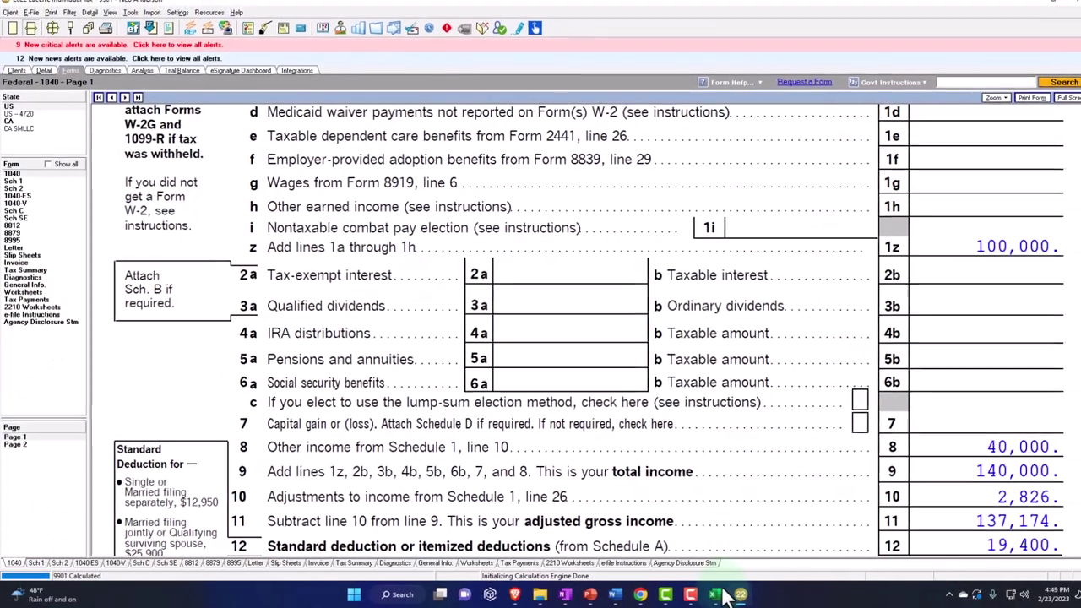
left_click(738, 594)
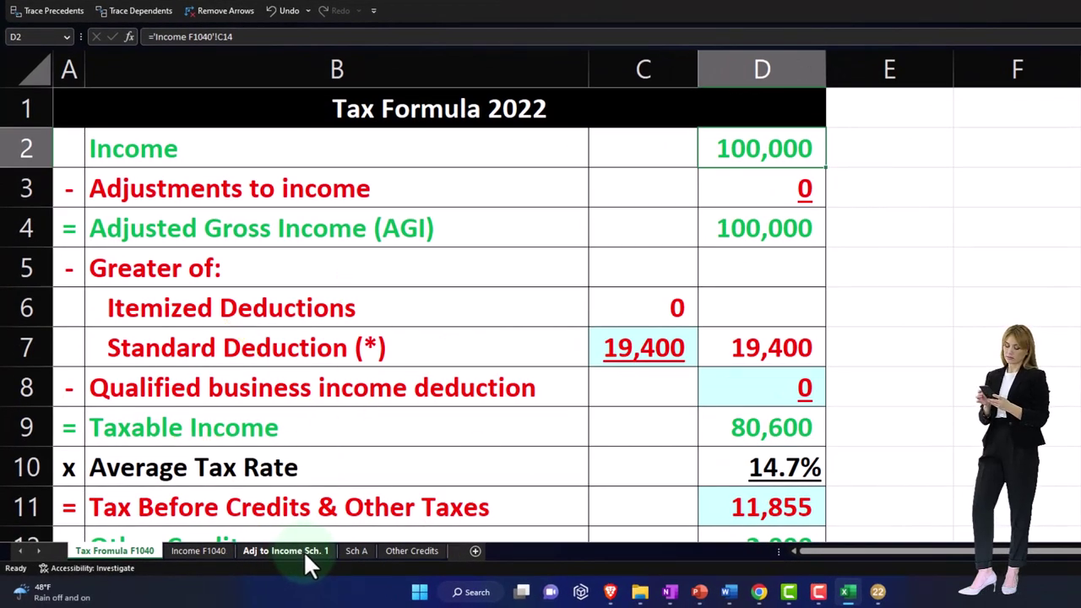
Add a new worksheet named Sch C between the Income F1040 and Adj to Income Sch. 1 sheets
left_click(472, 549)
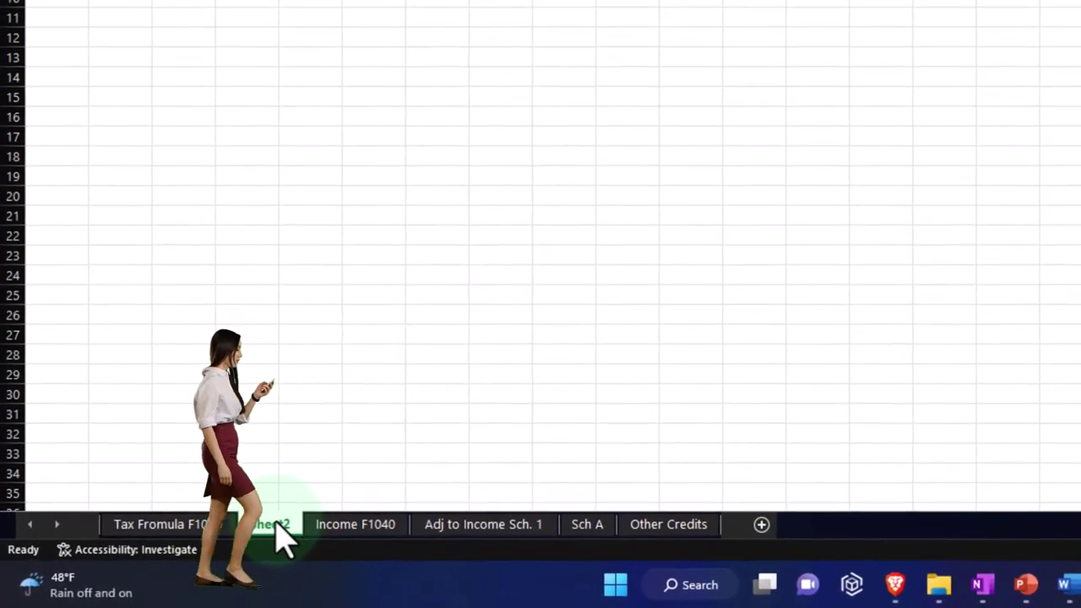
left_click_drag(279, 532, 426, 544)
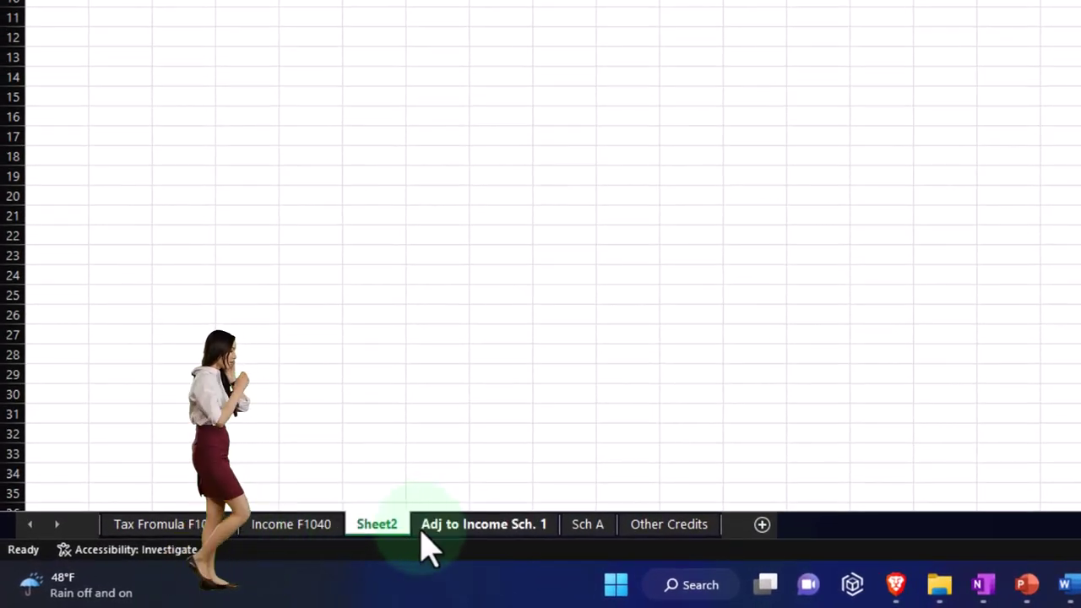
double_click(378, 530)
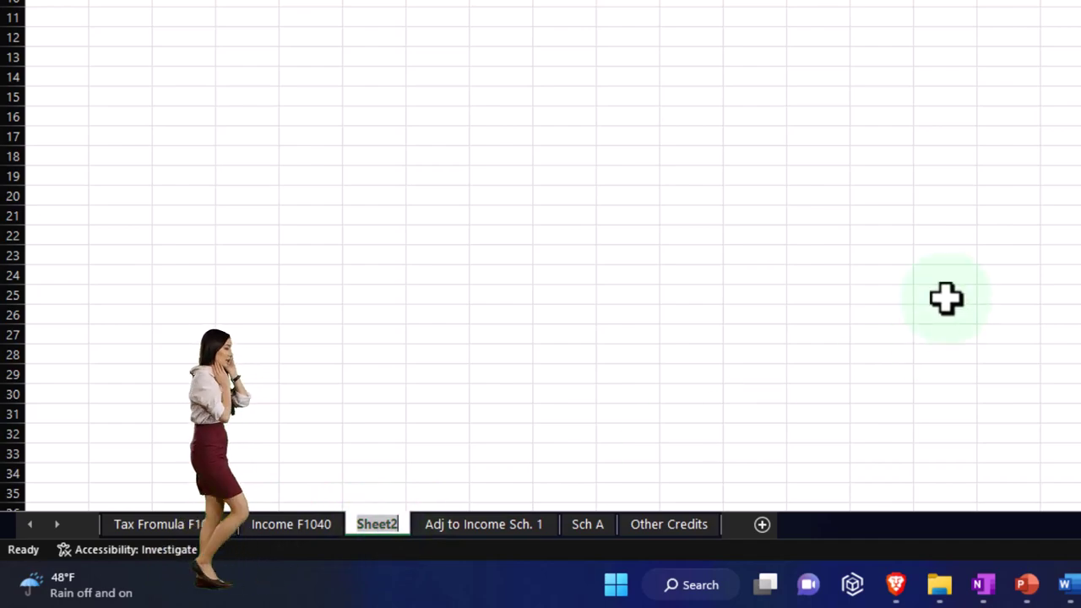
type("Sch")
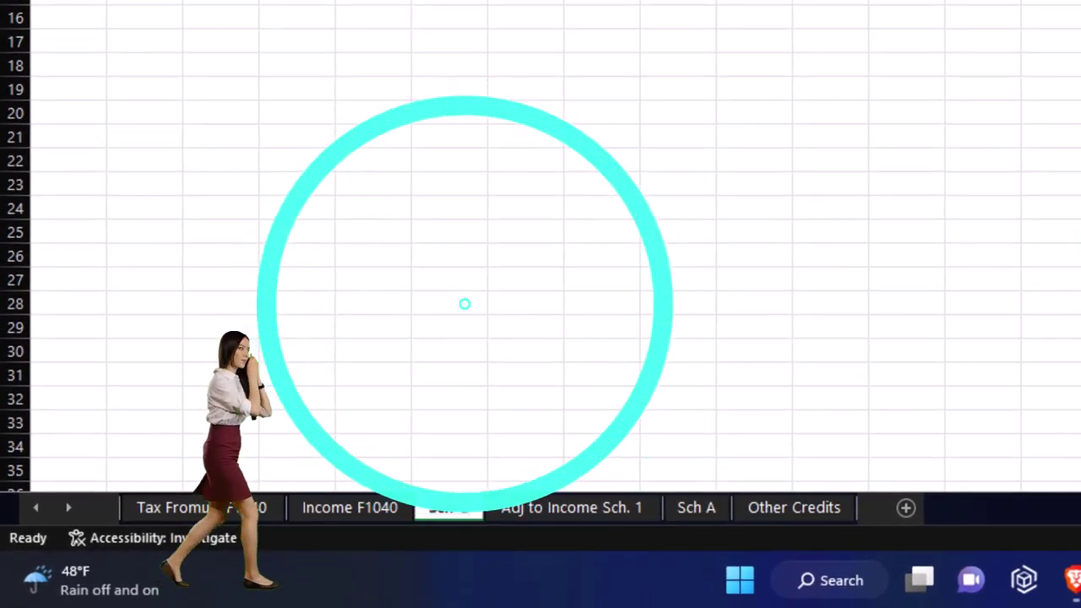
left_click(465, 304)
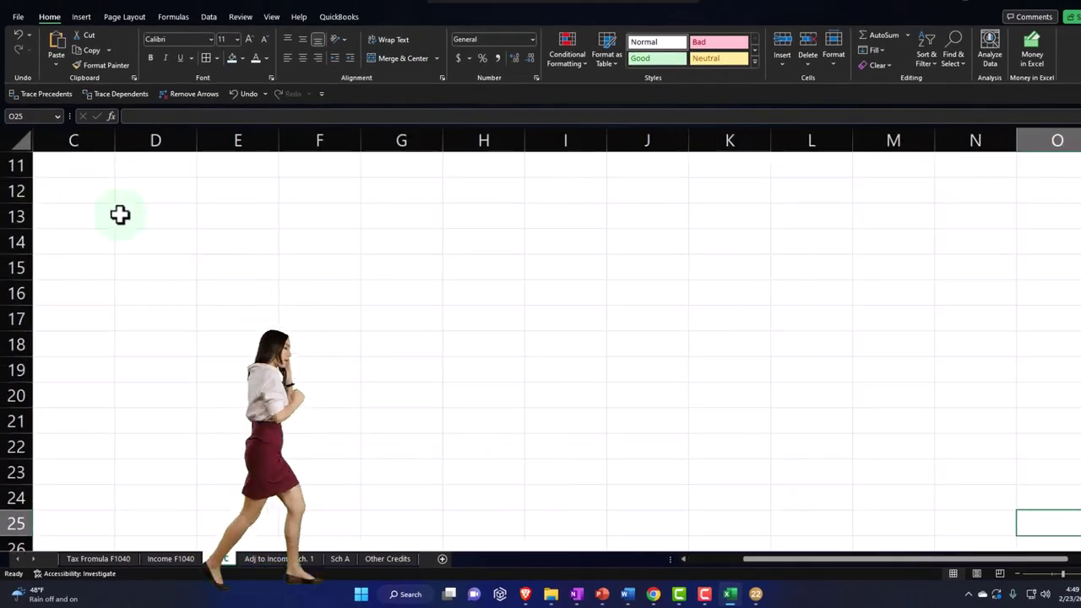
Format all cells of the Sch C sheet as currency with no symbol, zero decimal places and red bracketed negatives
left_click(22, 141)
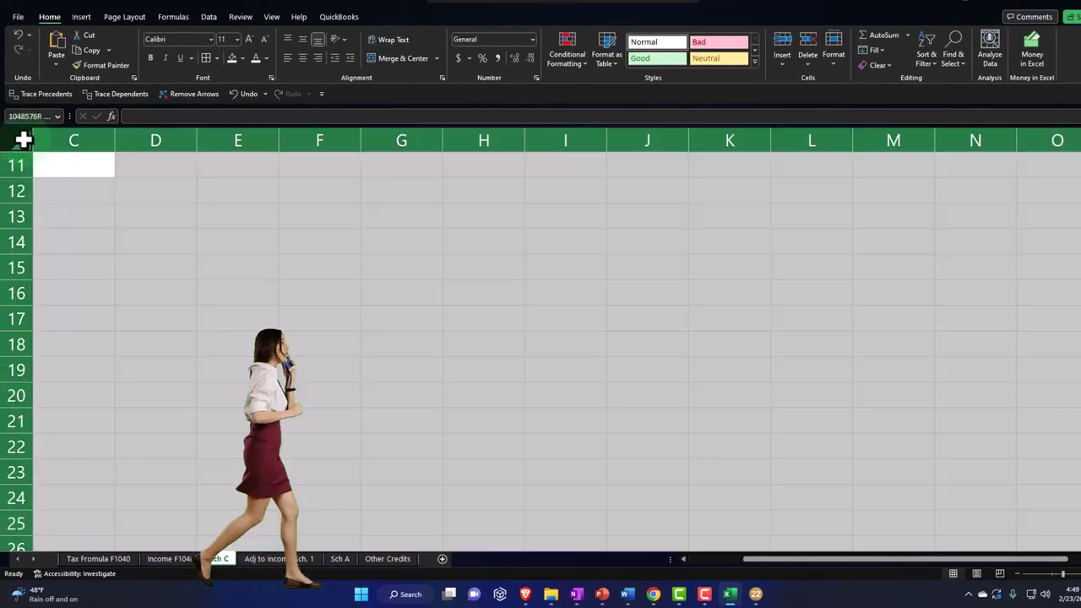
right_click(87, 208)
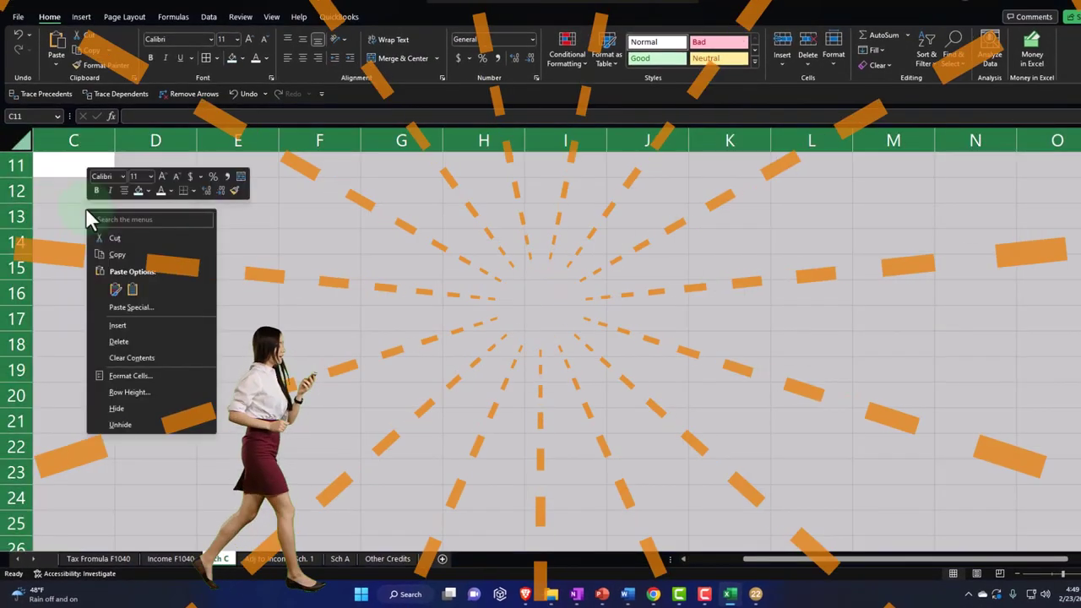
left_click(135, 375)
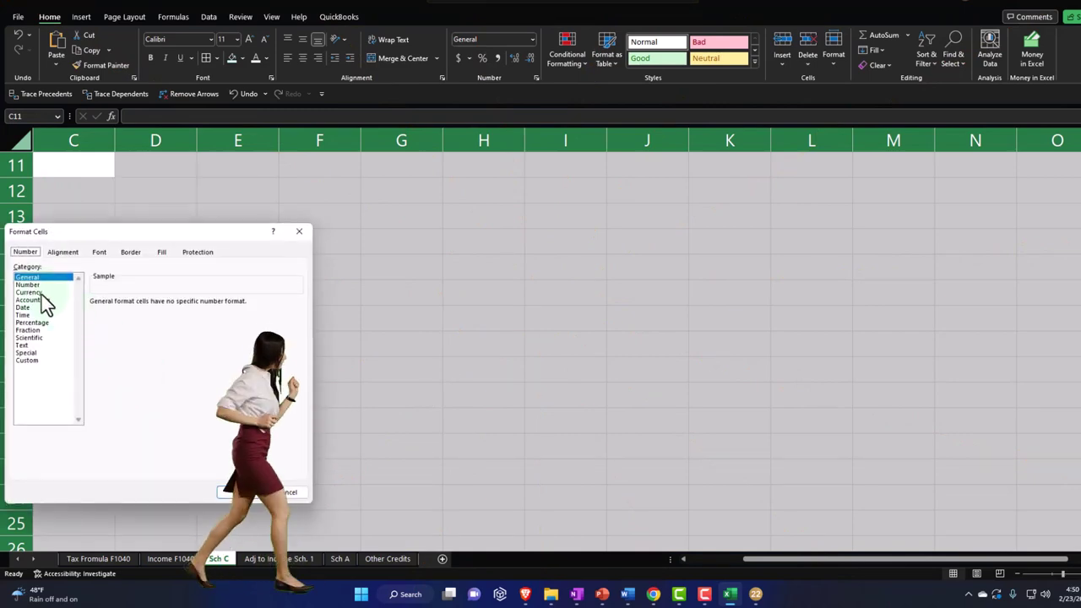
left_click(34, 292)
left_click(152, 319)
left_click(160, 326)
double_click(194, 261)
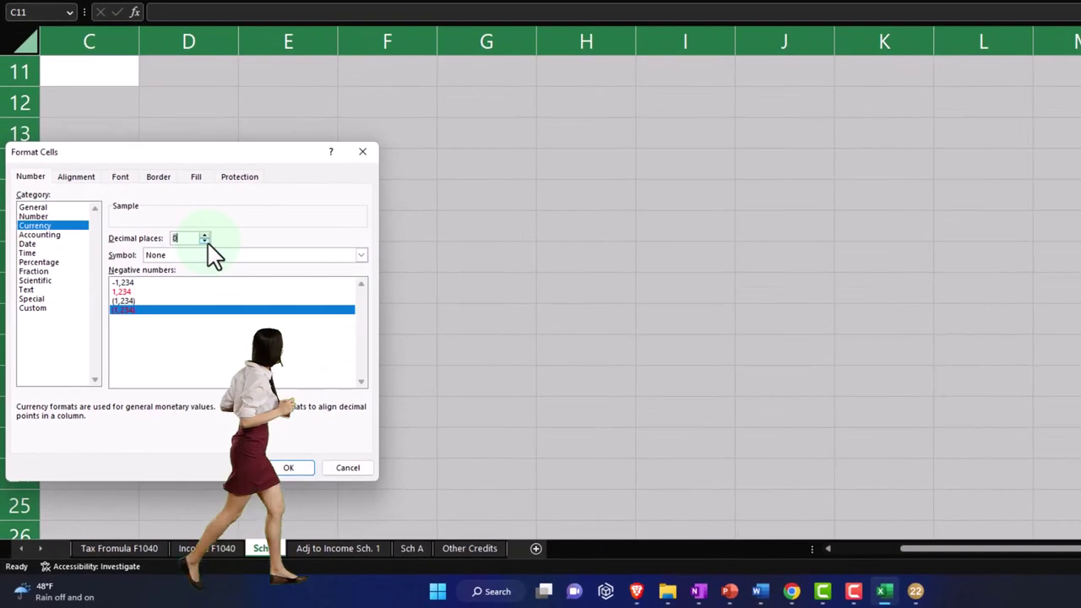
left_click(290, 465)
left_click(174, 192)
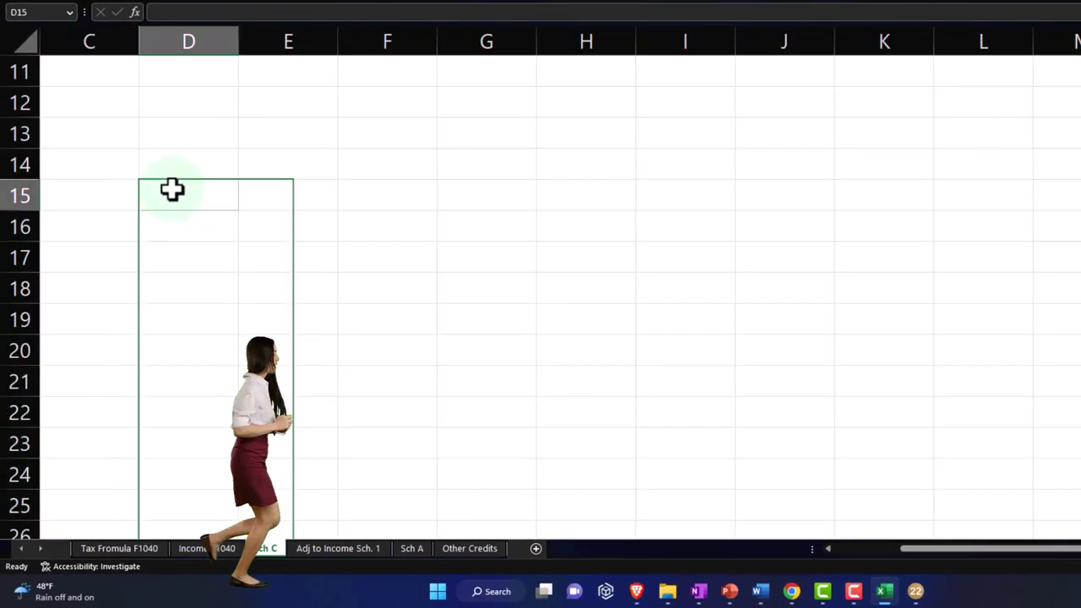
scroll(178, 211, "up", 2)
scroll(181, 218, "up", 2, "ctrl")
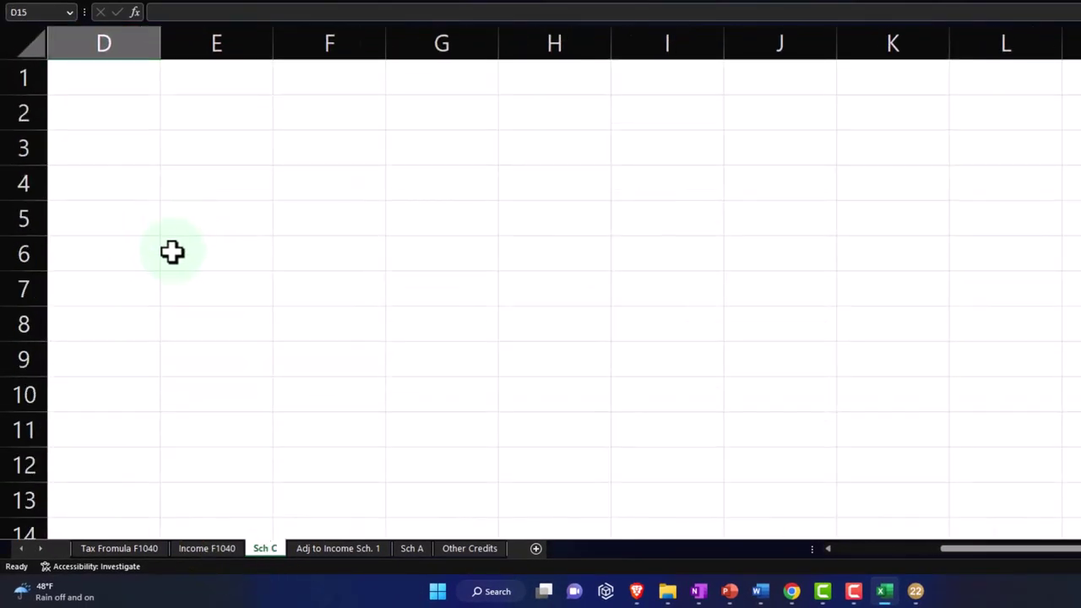
Delete the empty rows 1 to 6 above the heading on the Other Credits sheet
left_click(471, 548)
scroll(355, 359, "up", 2)
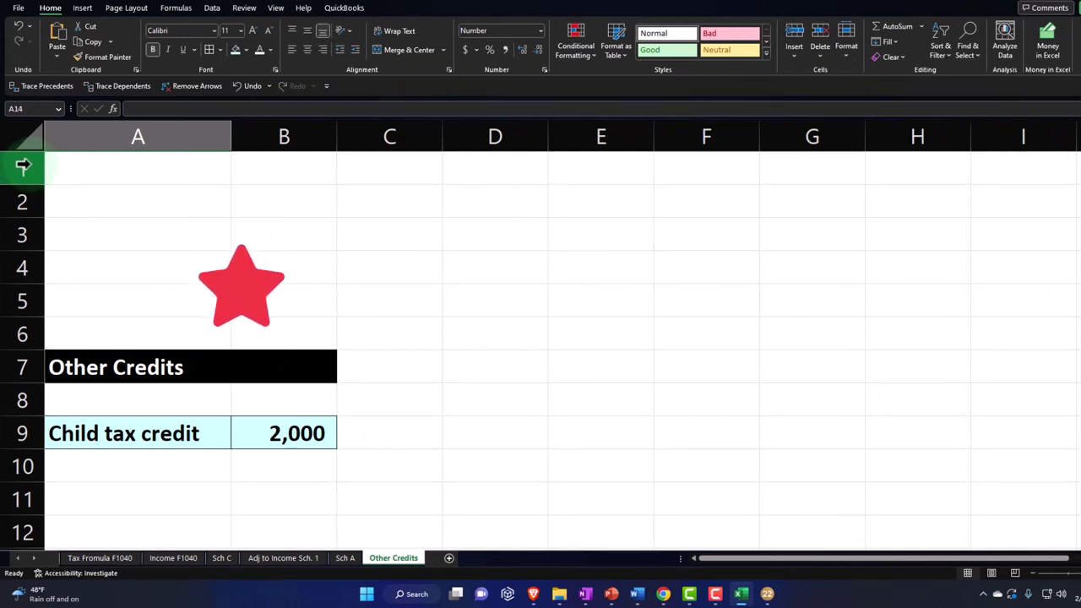
left_click_drag(15, 165, 34, 325)
right_click(218, 288)
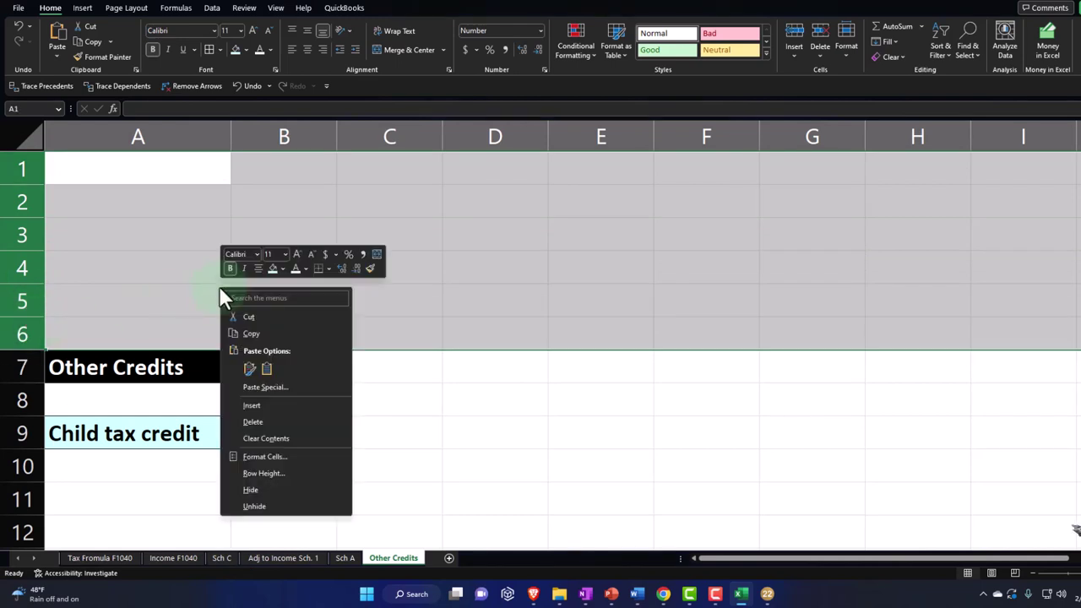
left_click(253, 419)
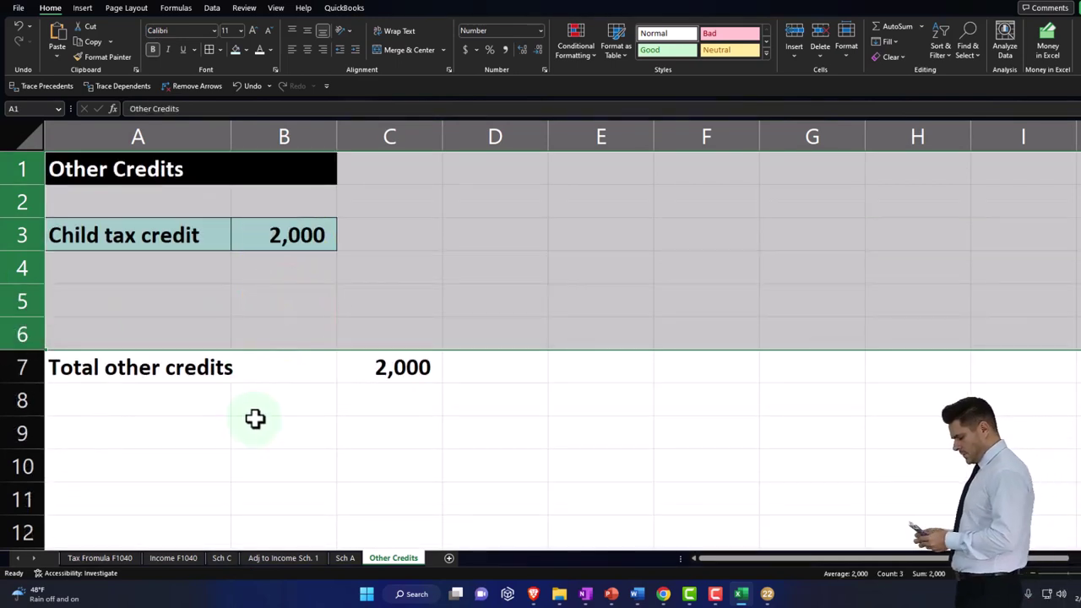
On the Sch C sheet, widen column D and enter the label Income in D1
left_click(230, 558)
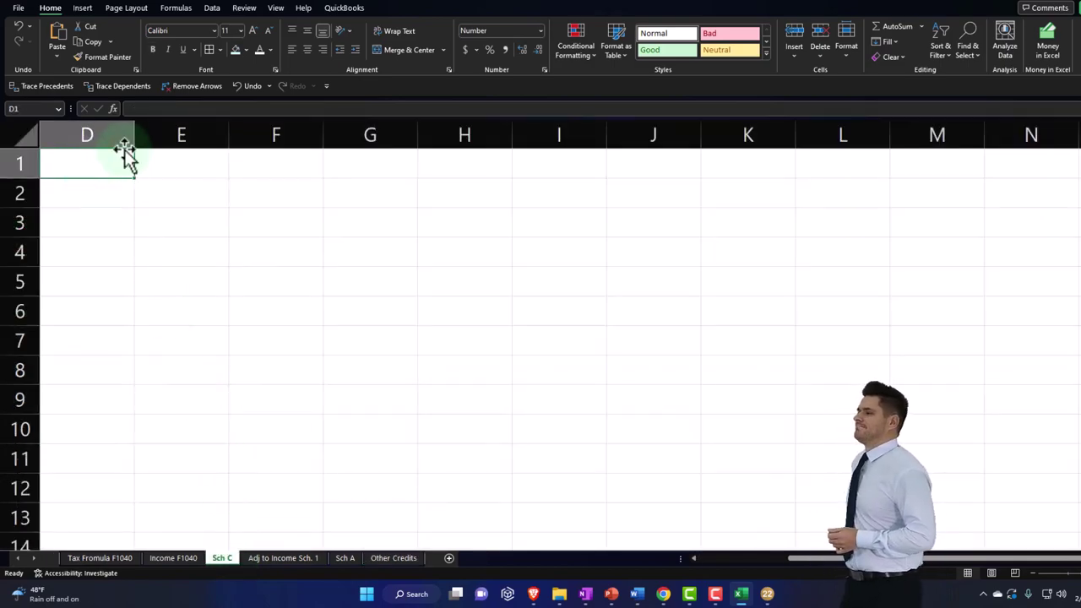
left_click_drag(132, 140, 218, 142)
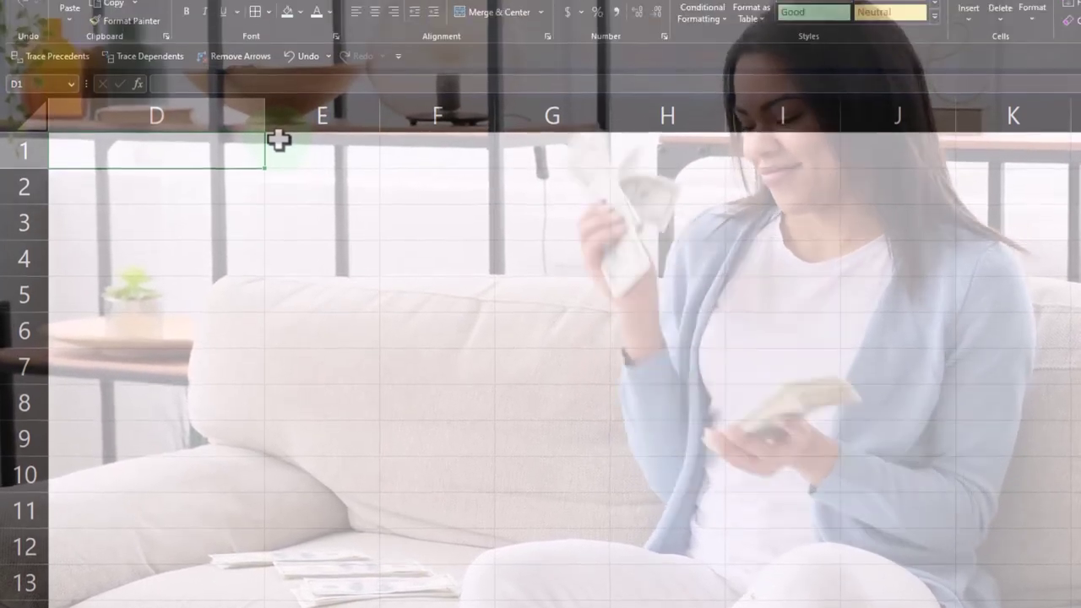
type("Income")
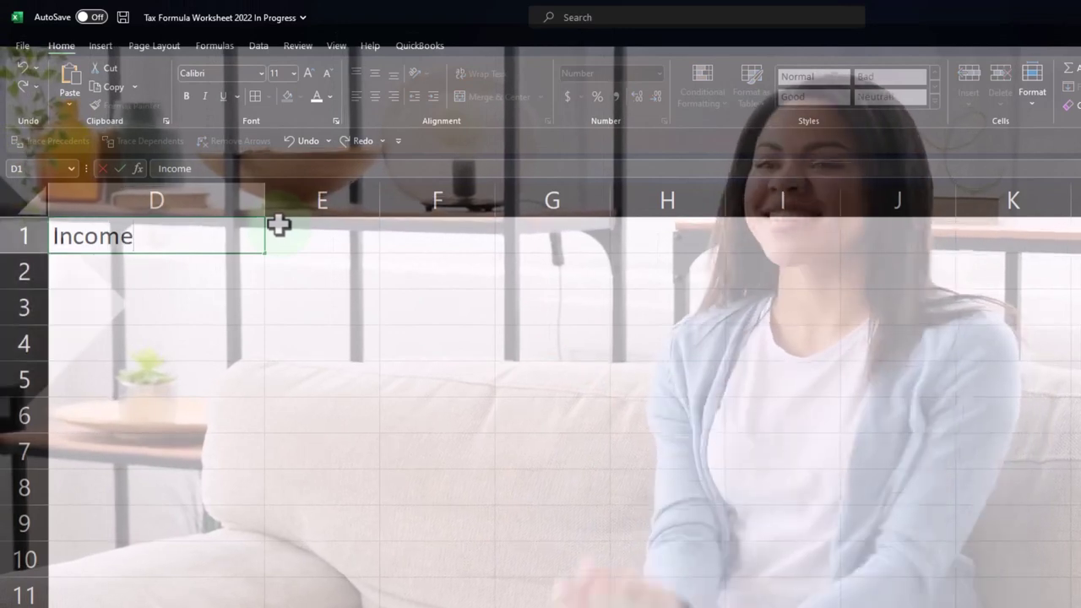
key("Return")
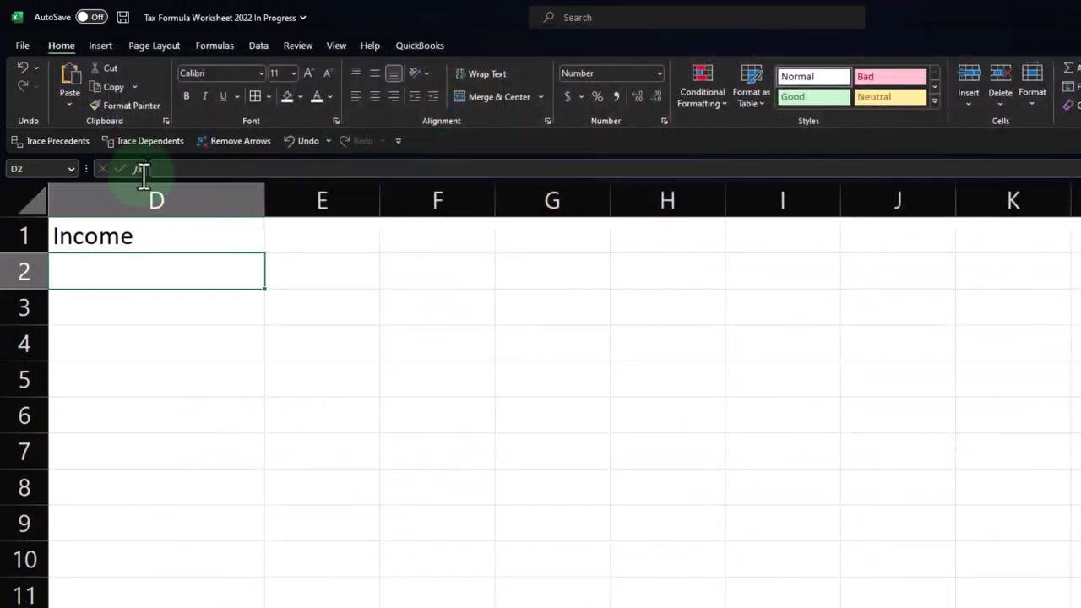
Make the whole Sch C sheet bold and enter the label Expenses in D3
left_click(36, 198)
left_click(188, 96)
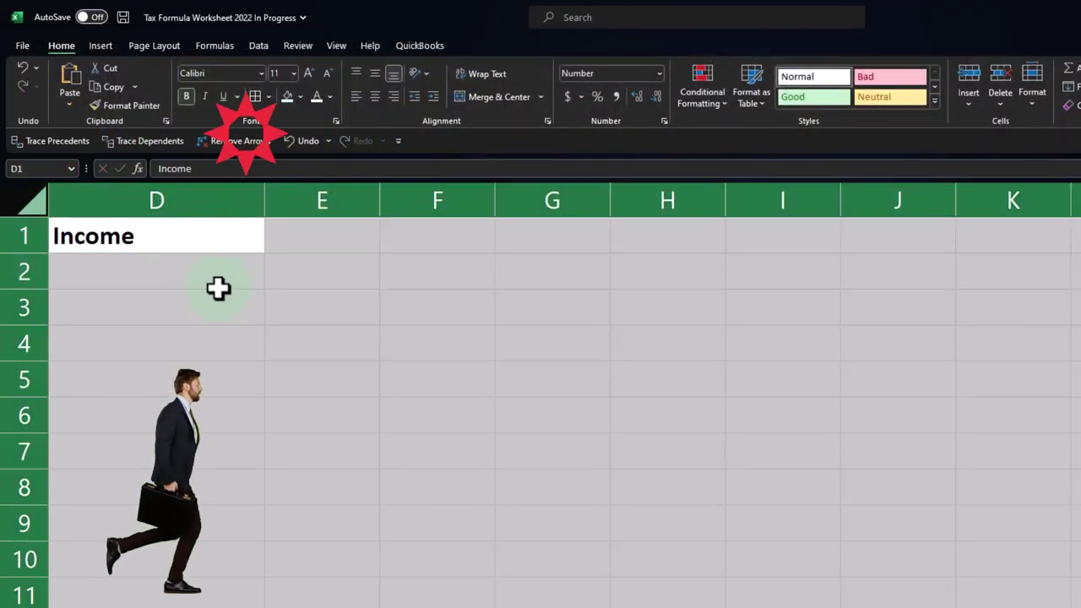
left_click(127, 311)
type("Expenses")
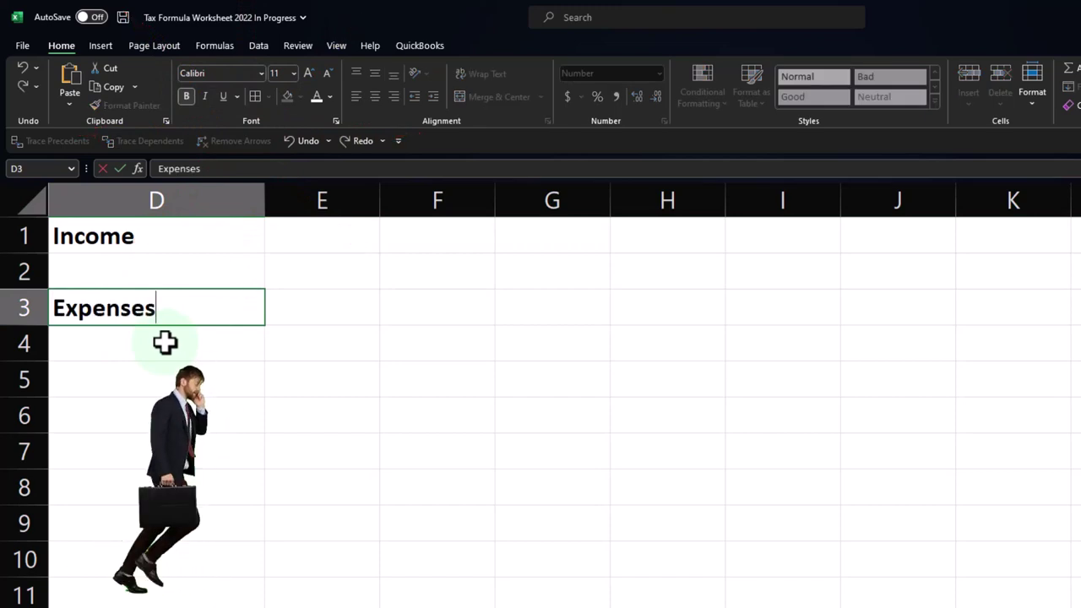
Enter 60,000 in E1 as the Schedule C income amount
key("Tab")
key("Up")
key("Up")
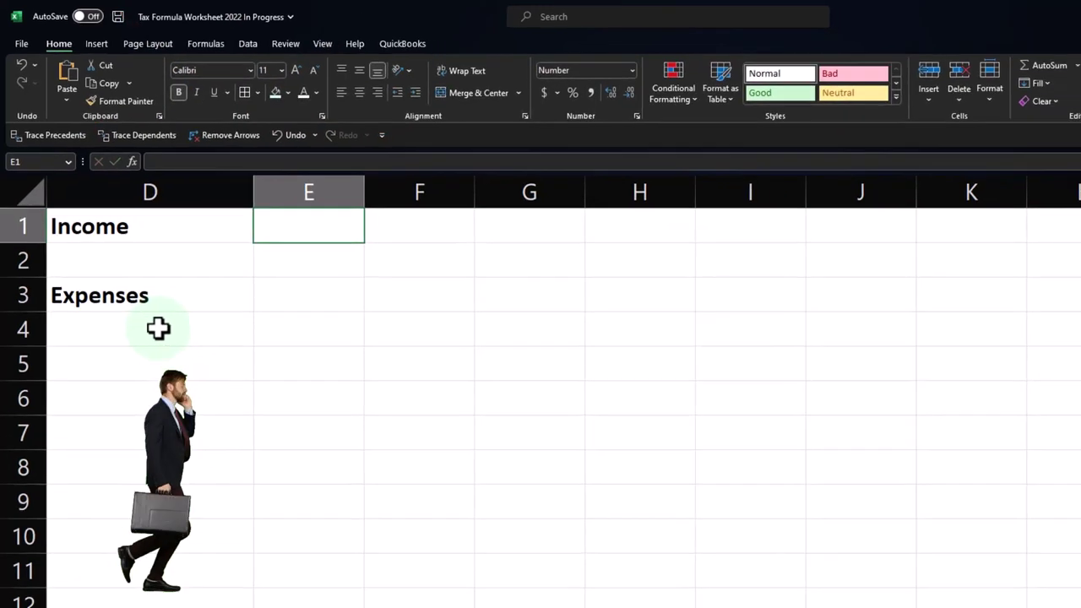
type("60000")
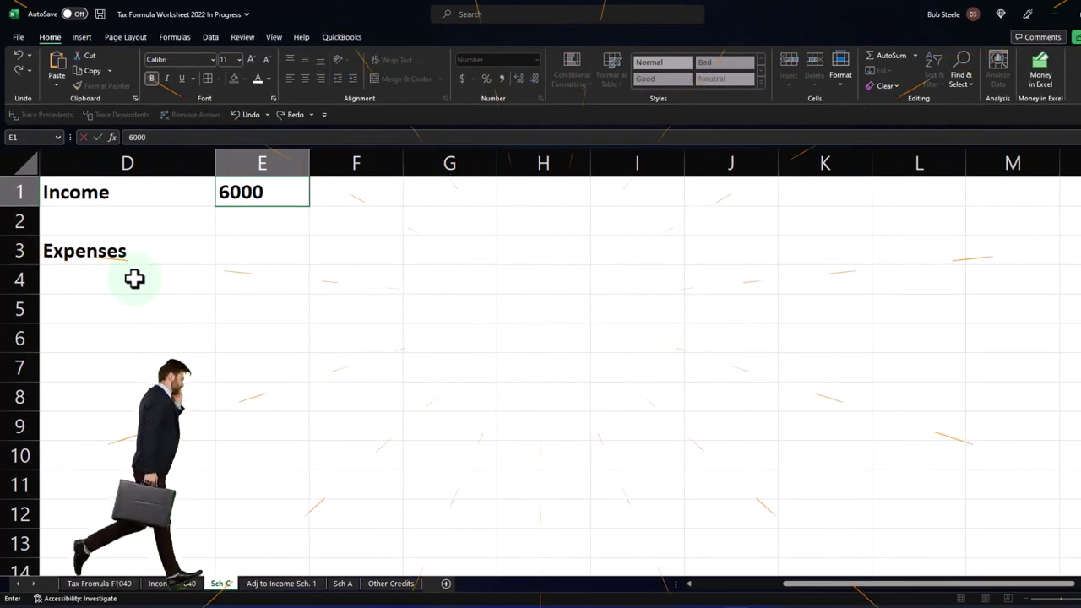
key("Return")
key("Down")
key("Down")
key("Left")
key("Left")
type("E")
key("BackSpace")
key("BackSpace")
key("BackSpace")
key("BackSpace")
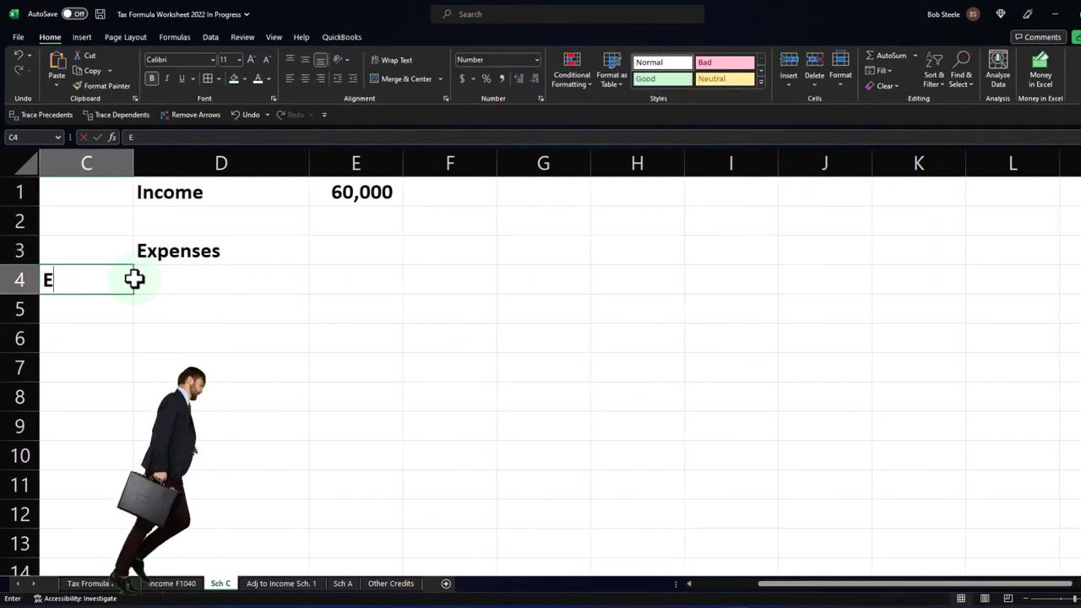
key("Return")
Delete the empty columns A to C from the Sch C sheet
left_click(156, 314)
left_click_drag(92, 163, 12, 197)
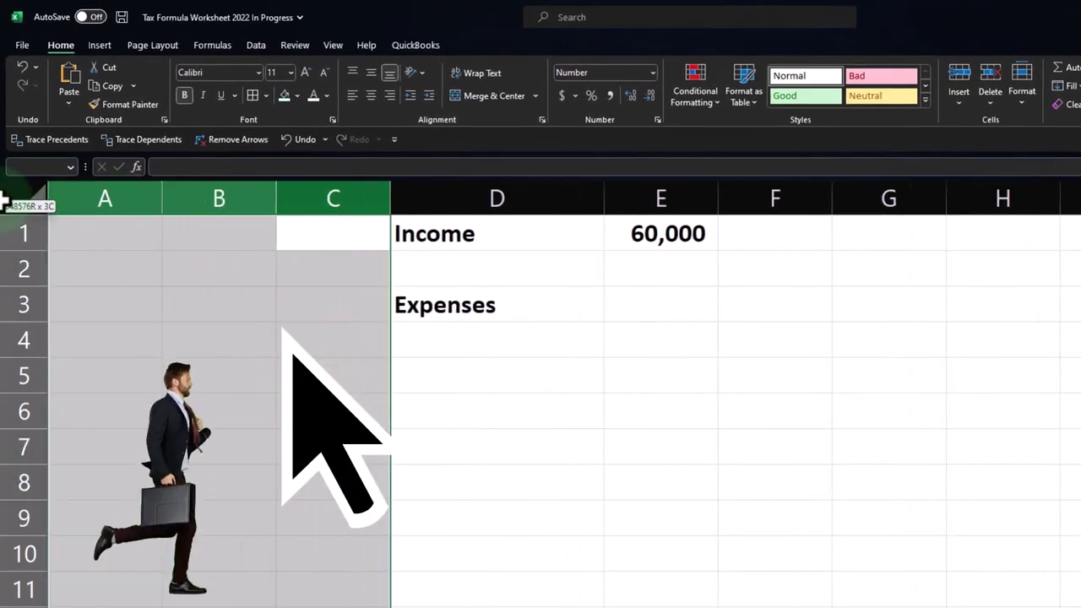
right_click(158, 314)
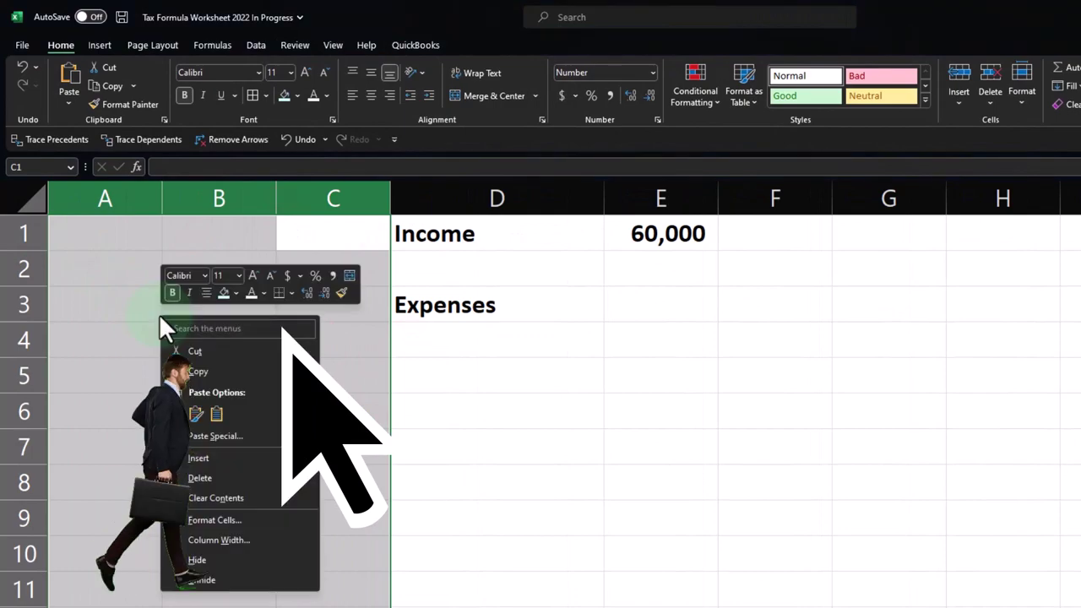
left_click(190, 475)
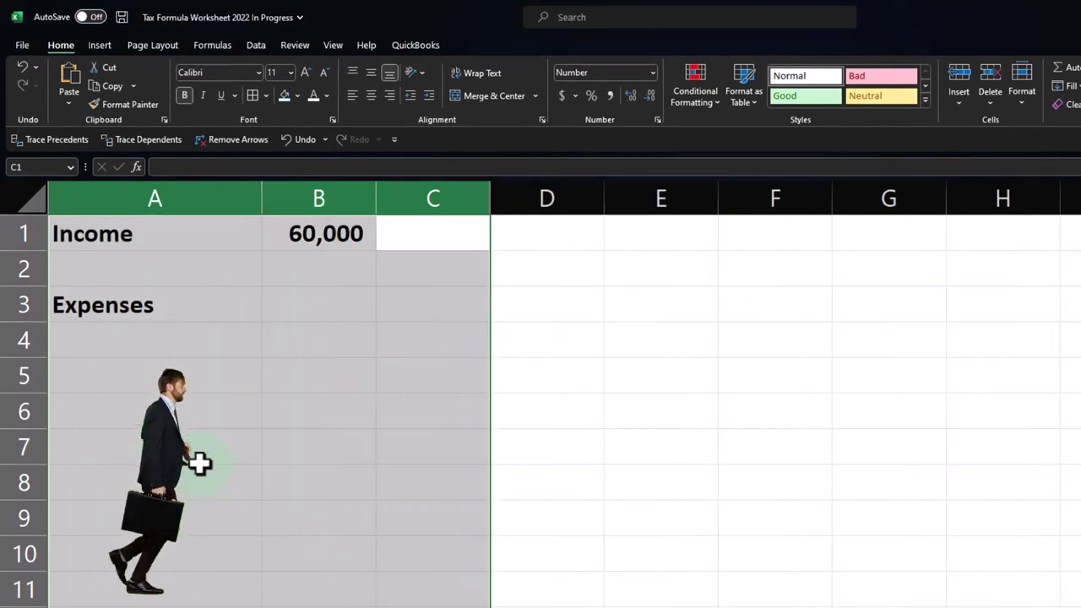
Edit the label in A3 to read "Expenses:" with a colon
left_click(117, 341)
left_click(159, 304)
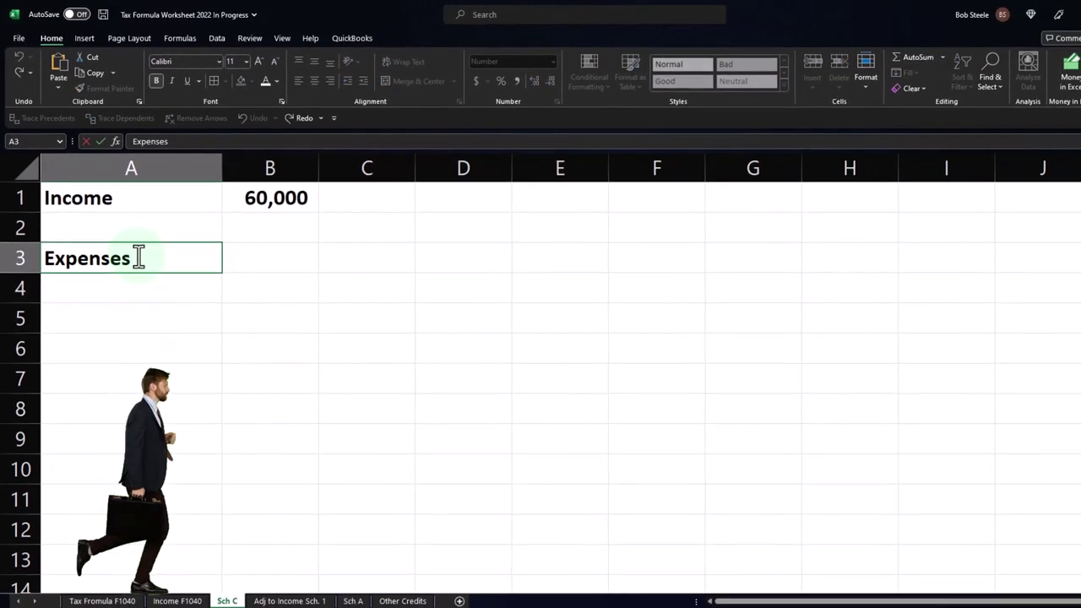
type(":")
key("Return")
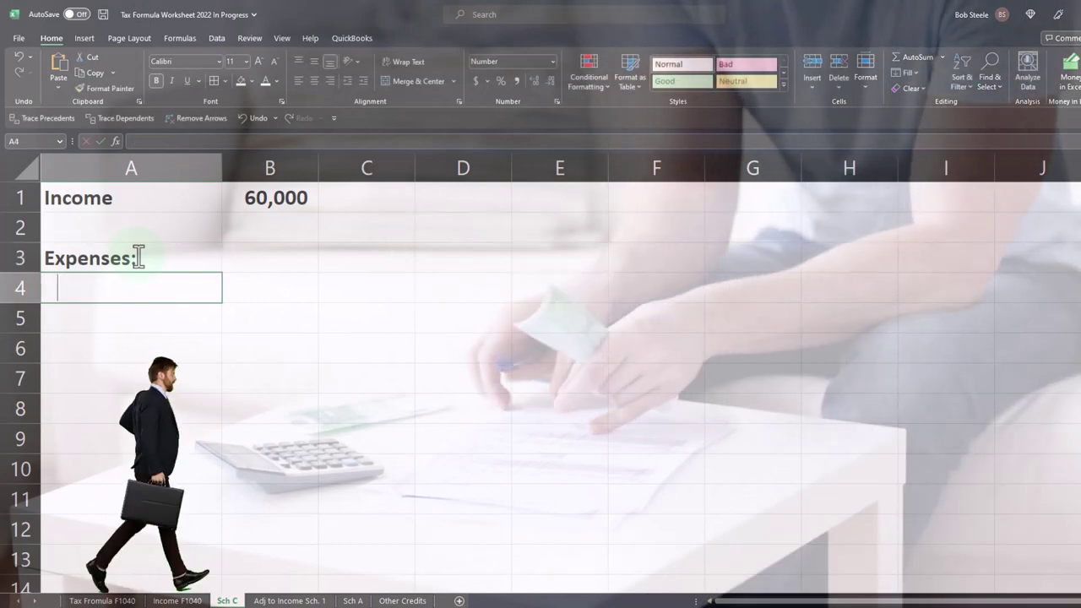
Enter the expense label Advertising in A4 of the Sch C sheet
type("Advers")
key("BackSpace")
key("BackSpace")
key("BackSpace")
key("BackSpace")
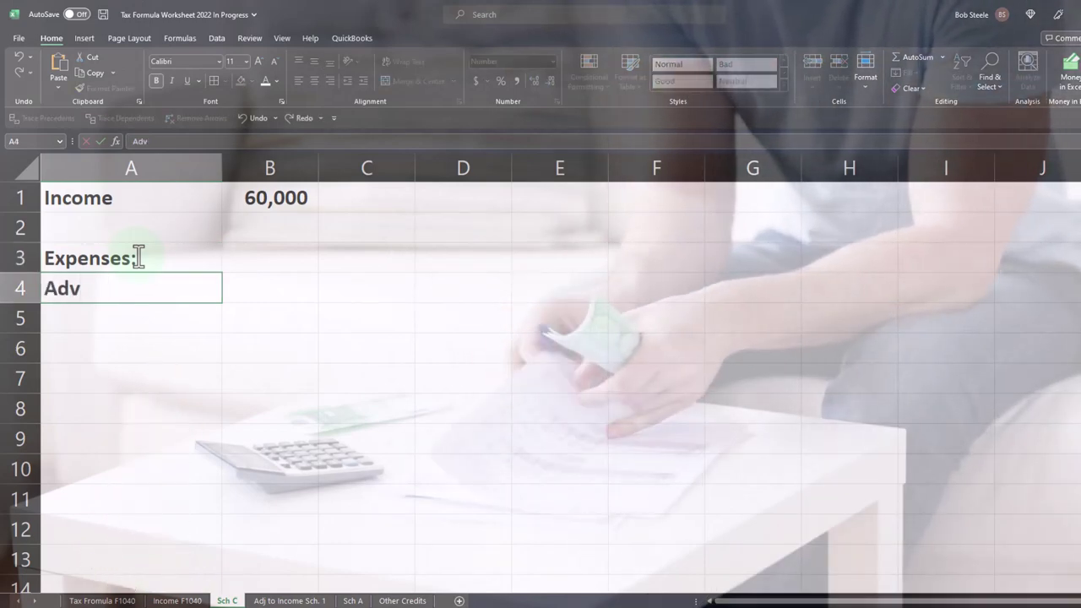
type("vertising")
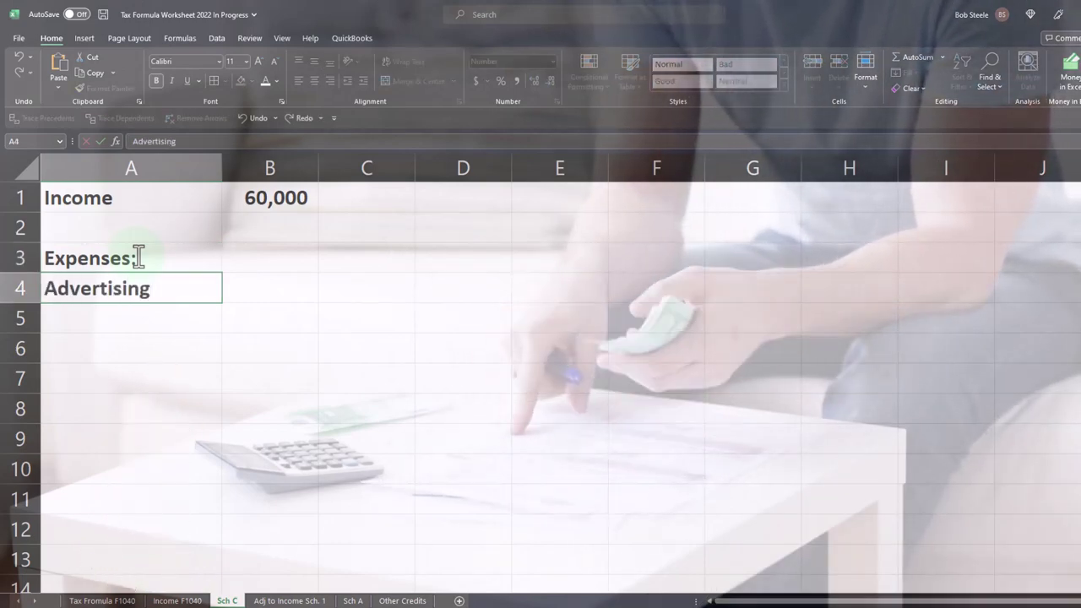
left_click(166, 348)
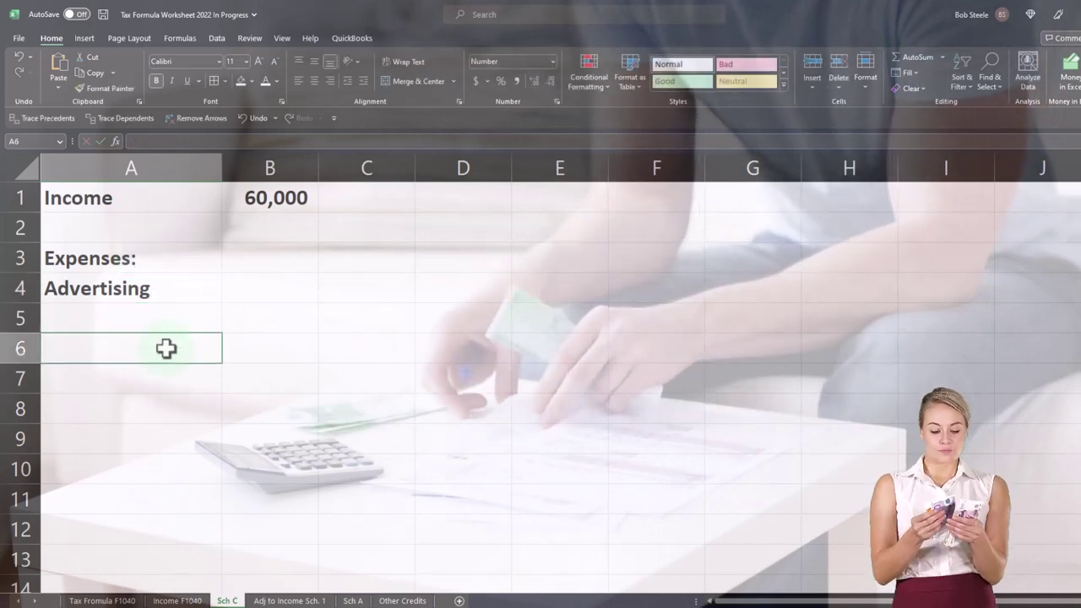
Move the Expenses: and Advertising labels down to A5:A6 to leave room below the income row
left_click(266, 202)
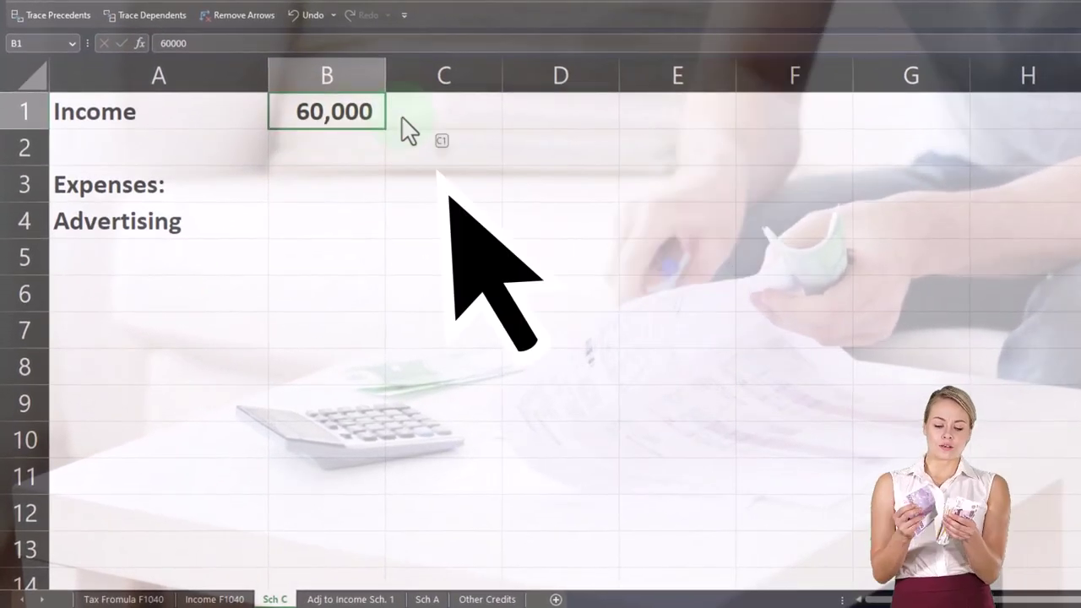
left_click(395, 146)
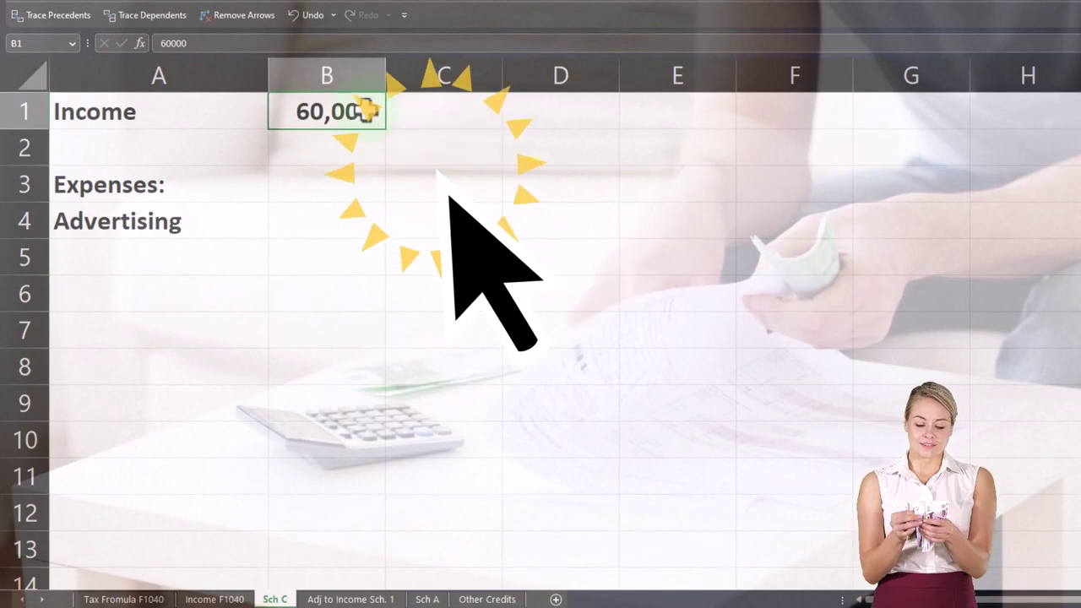
left_click_drag(149, 193, 152, 255)
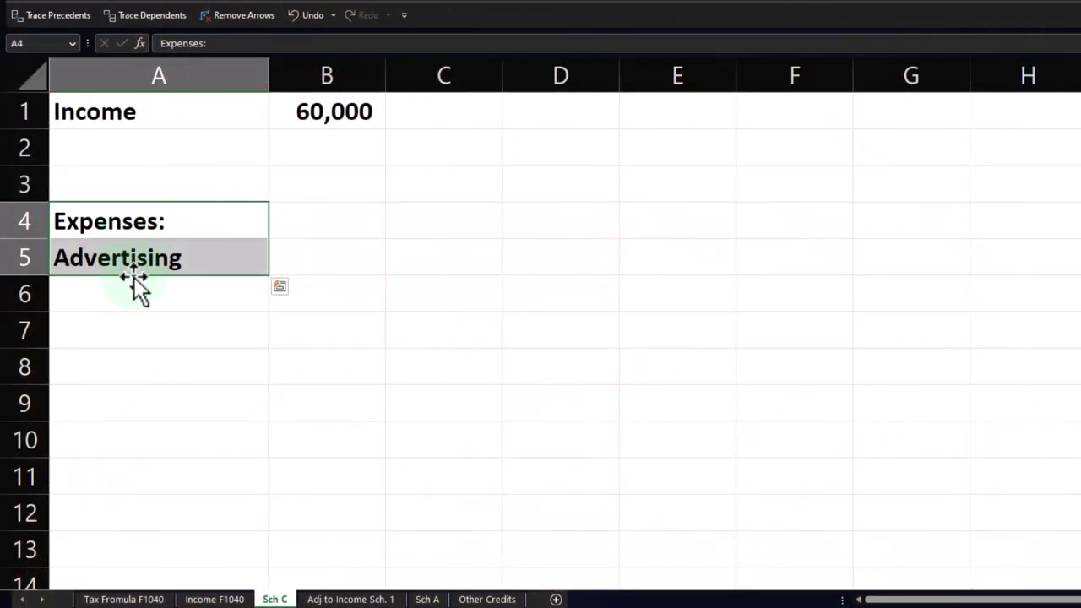
left_click(135, 287)
left_click_drag(118, 220, 133, 308)
Label A3 Total income and sum the income amounts from column B in C3
left_click(116, 188)
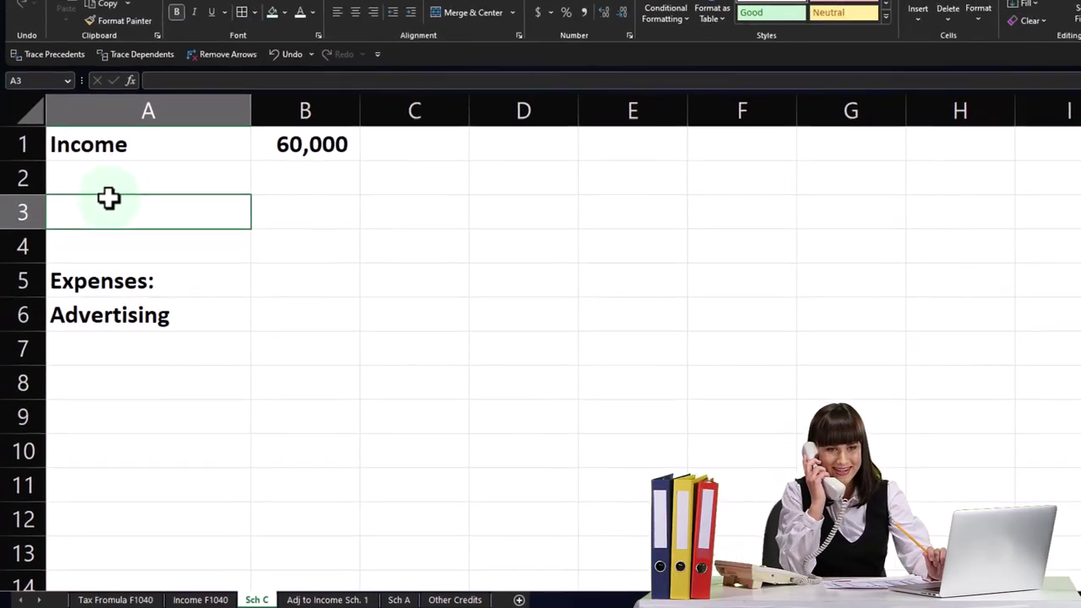
type("Total inco")
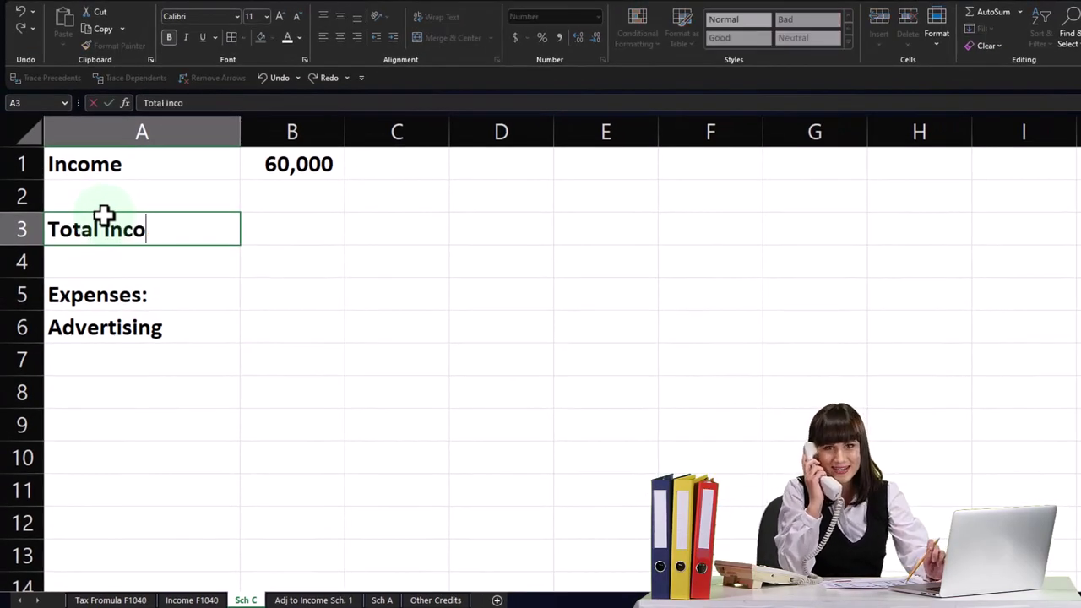
key("Tab")
key("Tab")
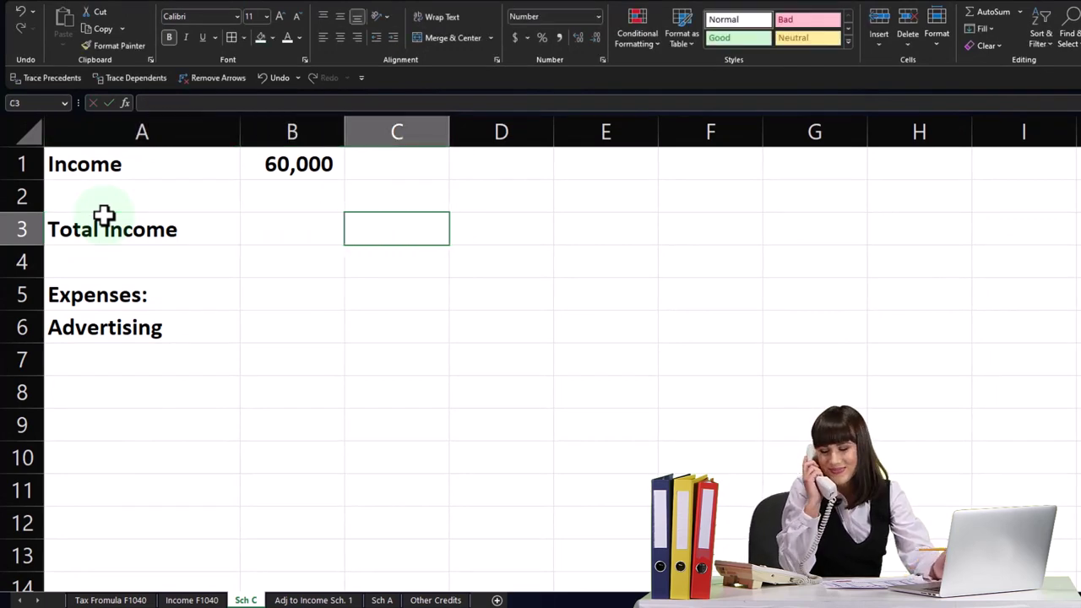
type("=sum(")
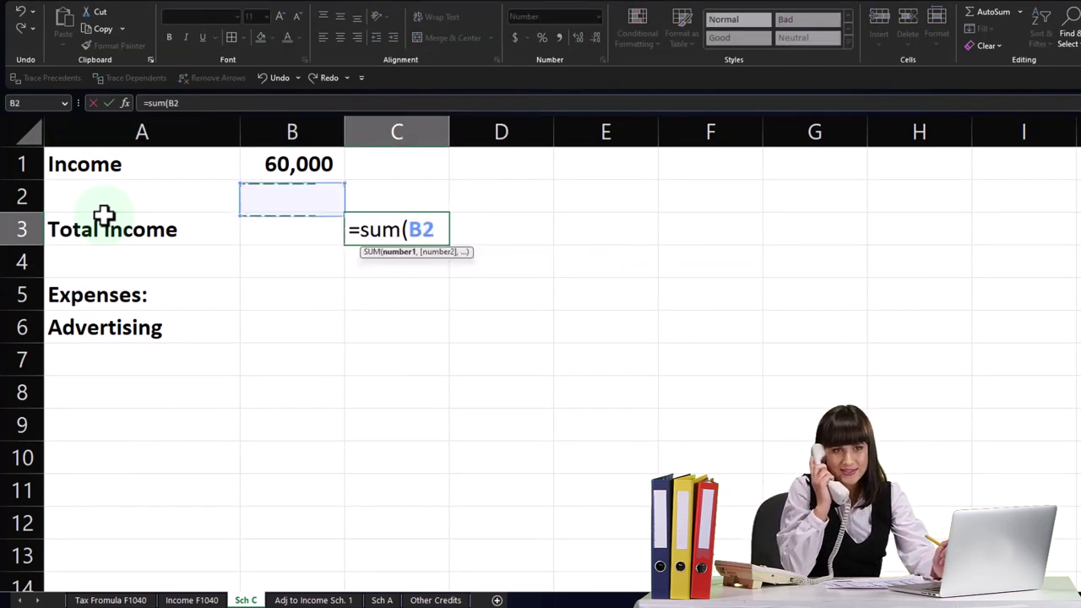
key("Return")
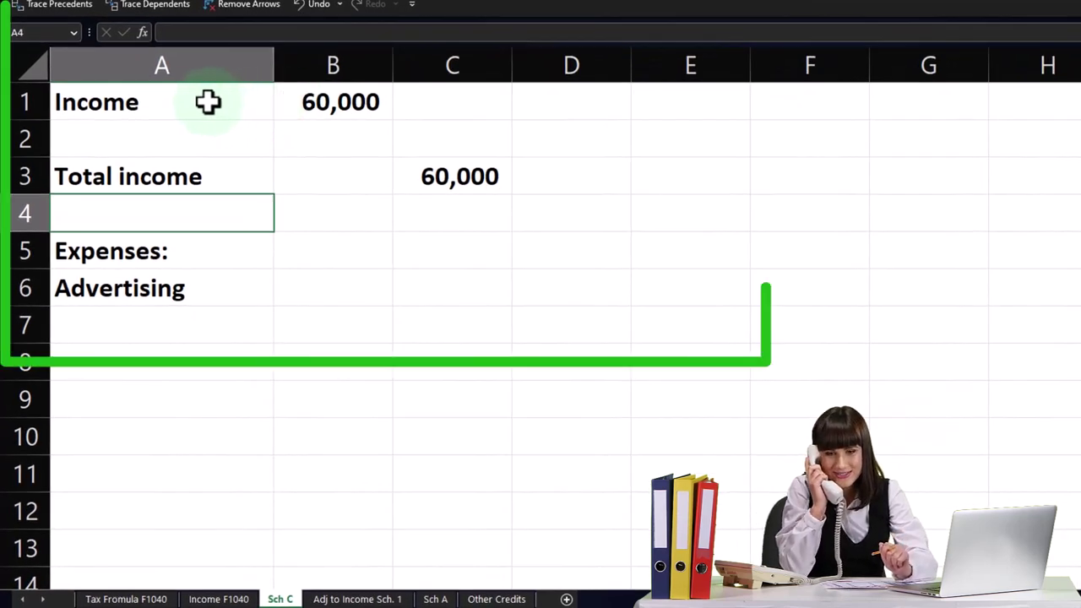
Apply the light blue fill and cell borders to the input ranges A1:B2 and A6:B10
left_click_drag(208, 101, 294, 139)
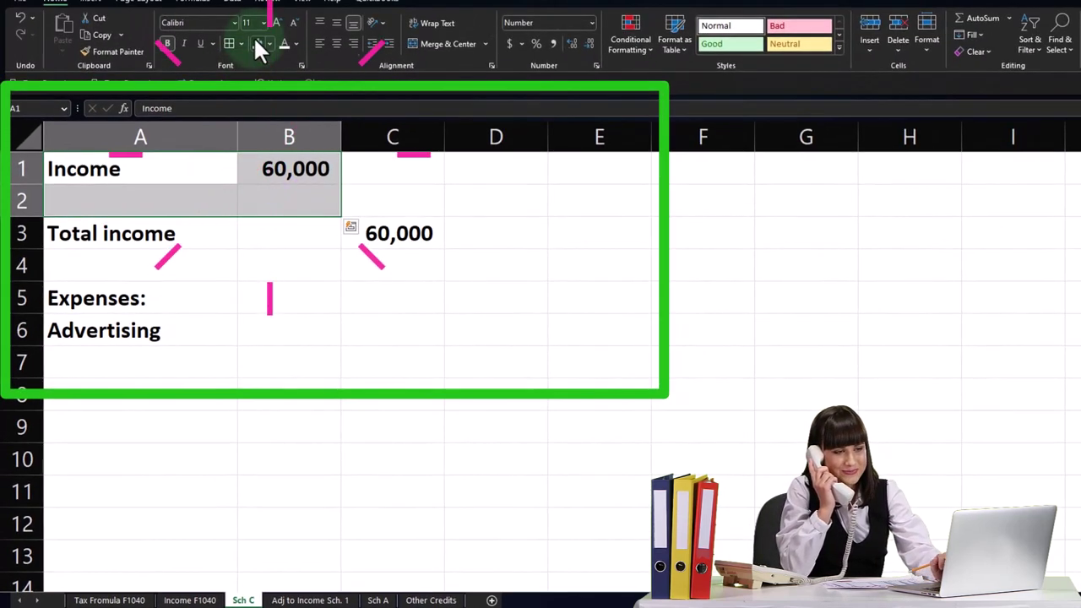
left_click(256, 42)
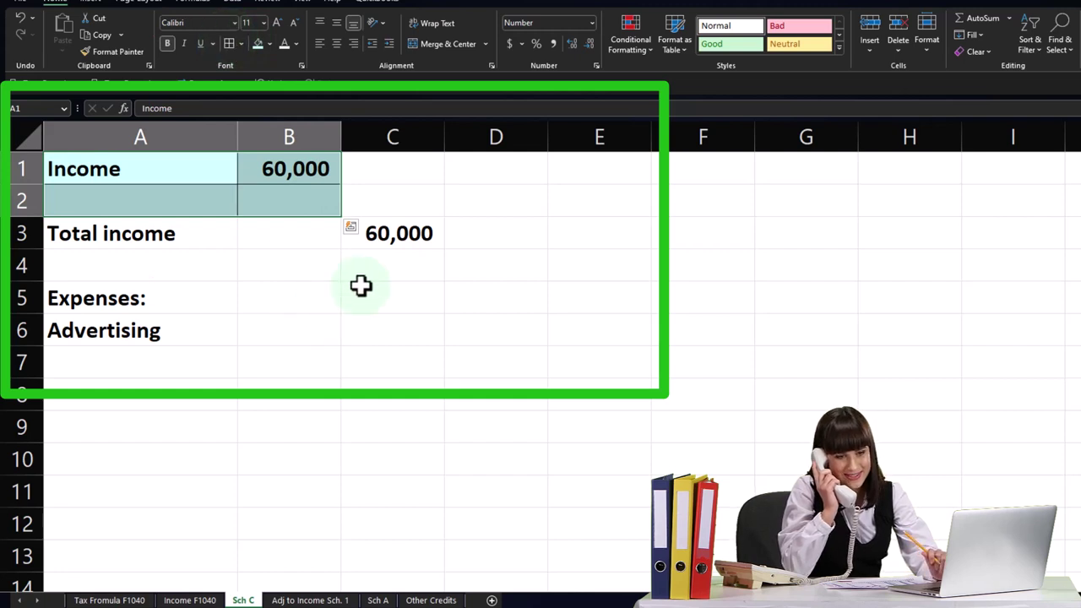
left_click(391, 258)
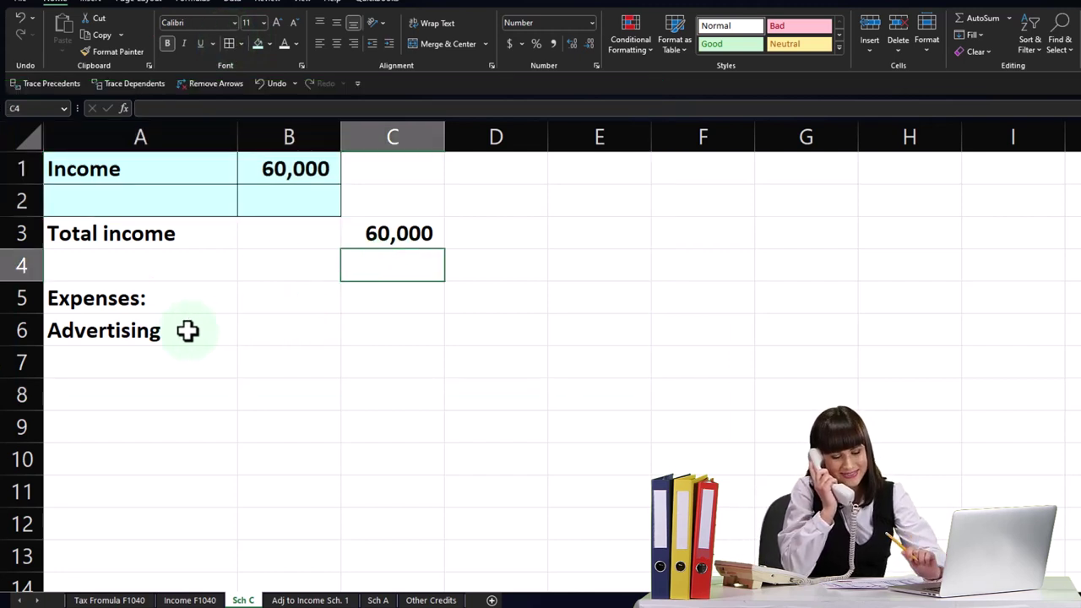
left_click_drag(195, 331, 260, 472)
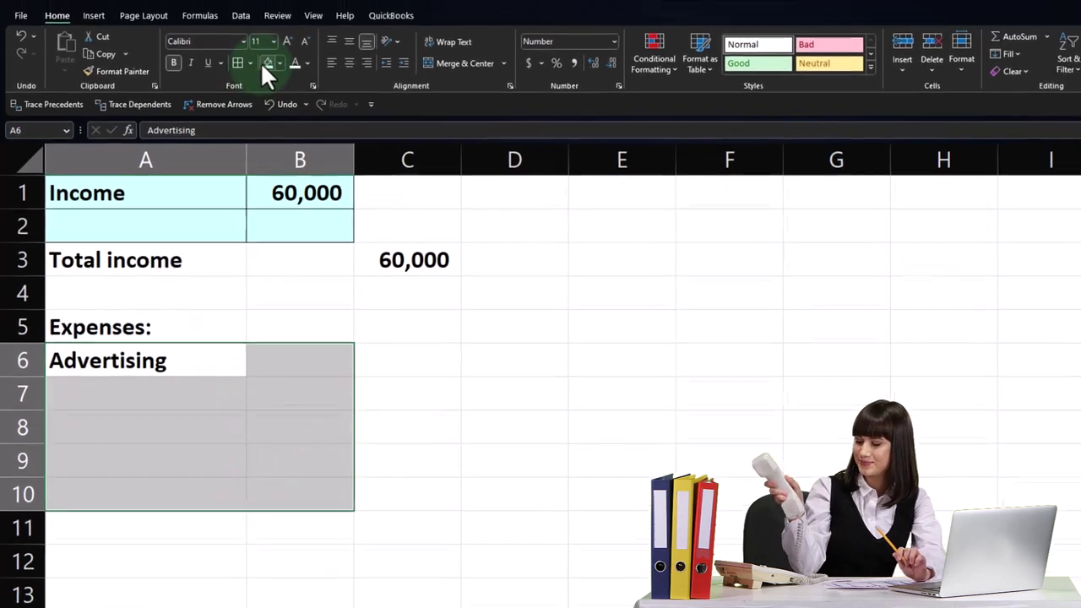
left_click(258, 43)
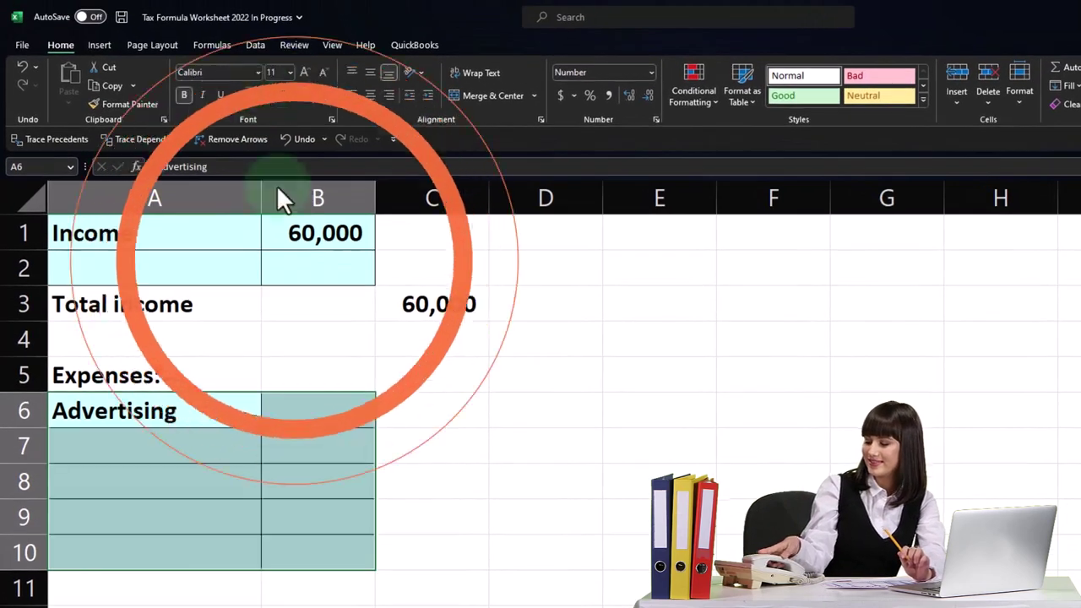
Label A11 Total expenses and sum the expense cells B6:B10 in C11
left_click(114, 587)
type("Total expenses")
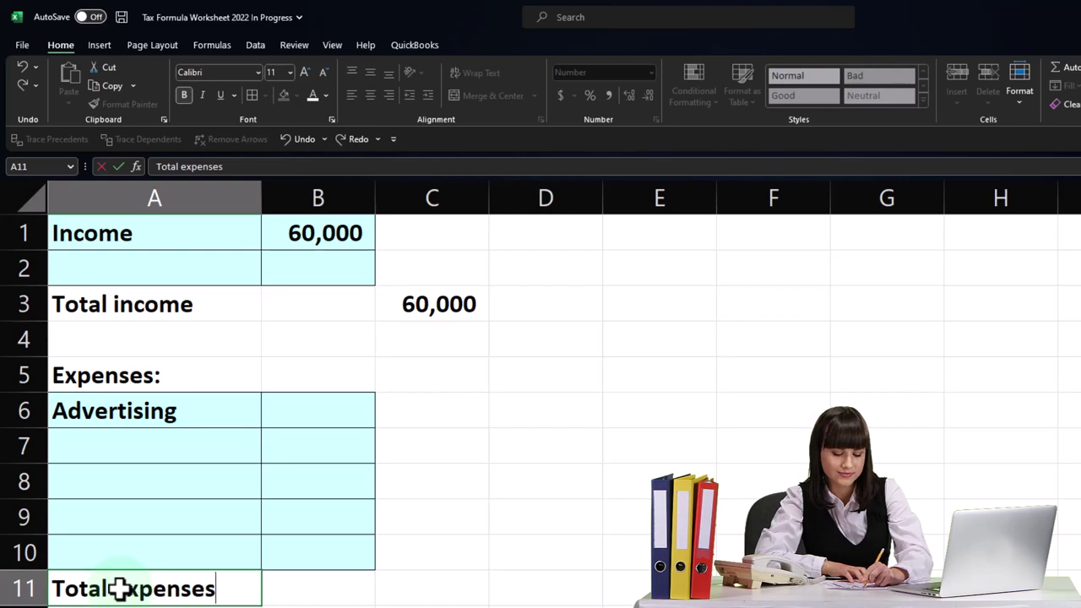
key("Tab")
key("Tab")
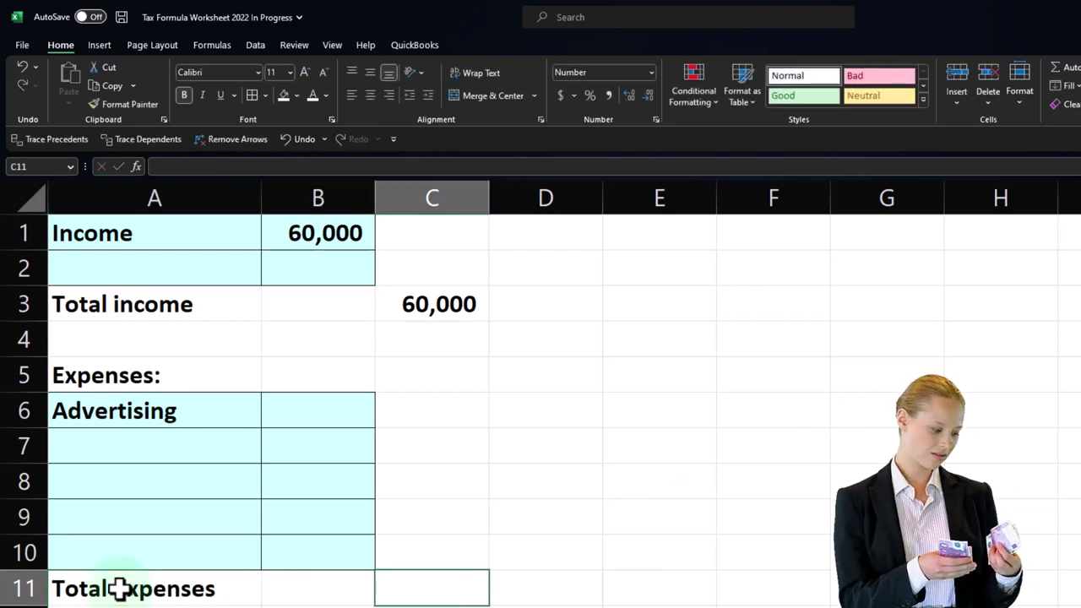
type("=sum(")
key("Left")
key("Up")
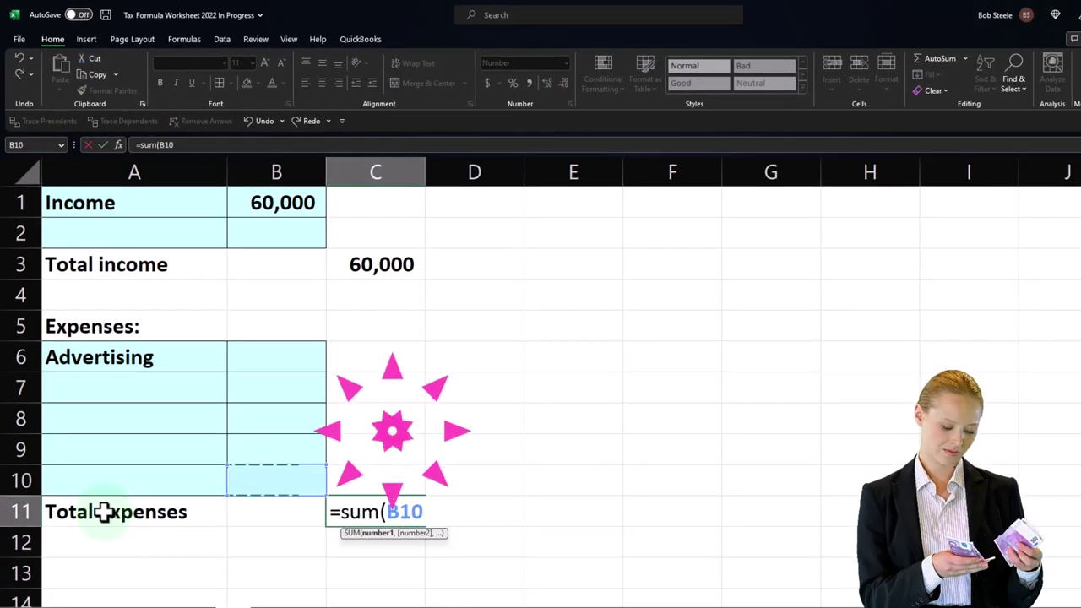
key("shift+Up")
key("shift+Up")
key("shift+Up")
key("shift+Up")
key("Return")
Enter 20,000 as the Advertising amount in B6
key("Up")
key("Up")
key("Up")
key("Up")
key("Up")
key("Up")
key("Right")
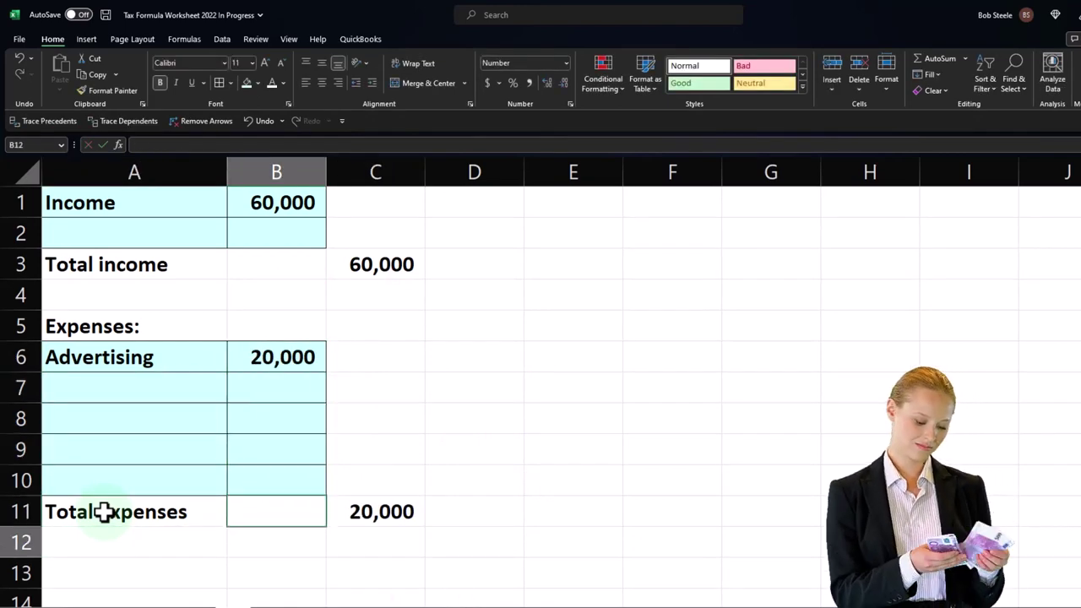
Label A13 Net income and calculate total income minus total expenses in C13
key("Left")
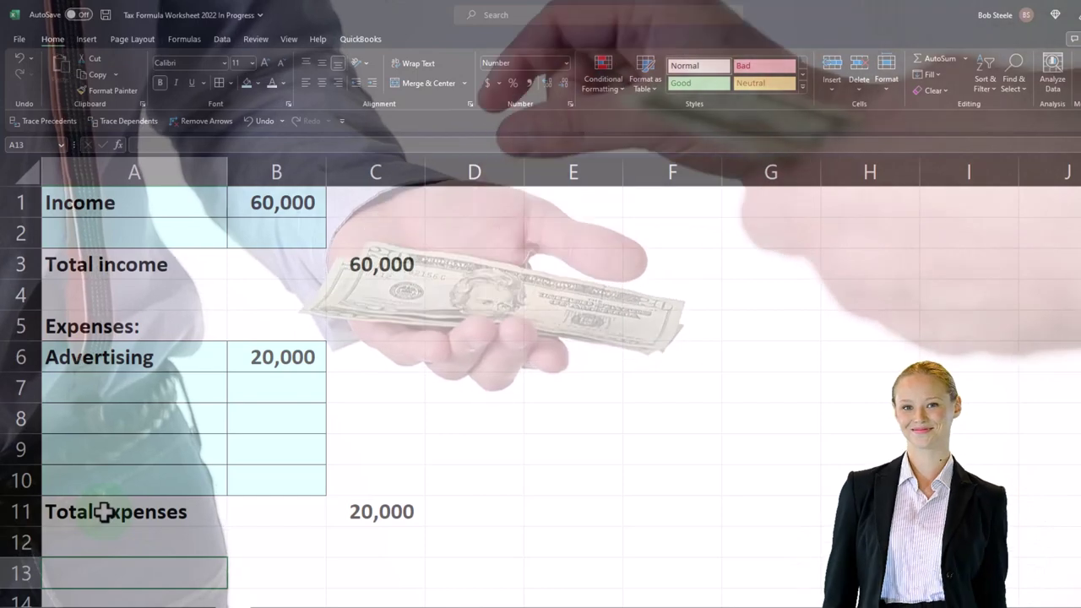
type("Net")
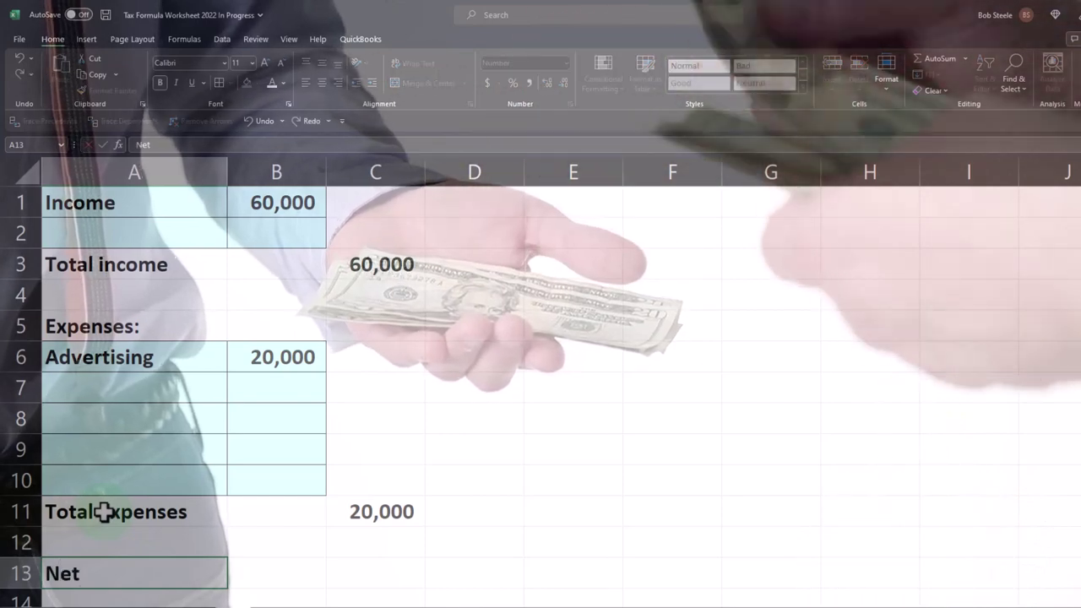
type(" incom")
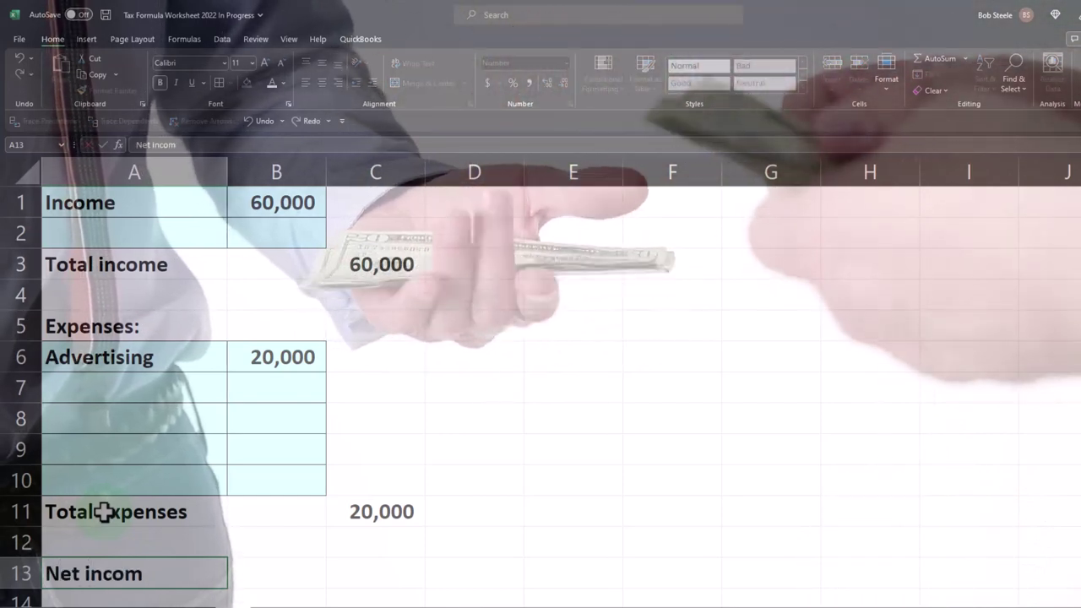
type("e")
key("Tab")
key("Tab")
type("=")
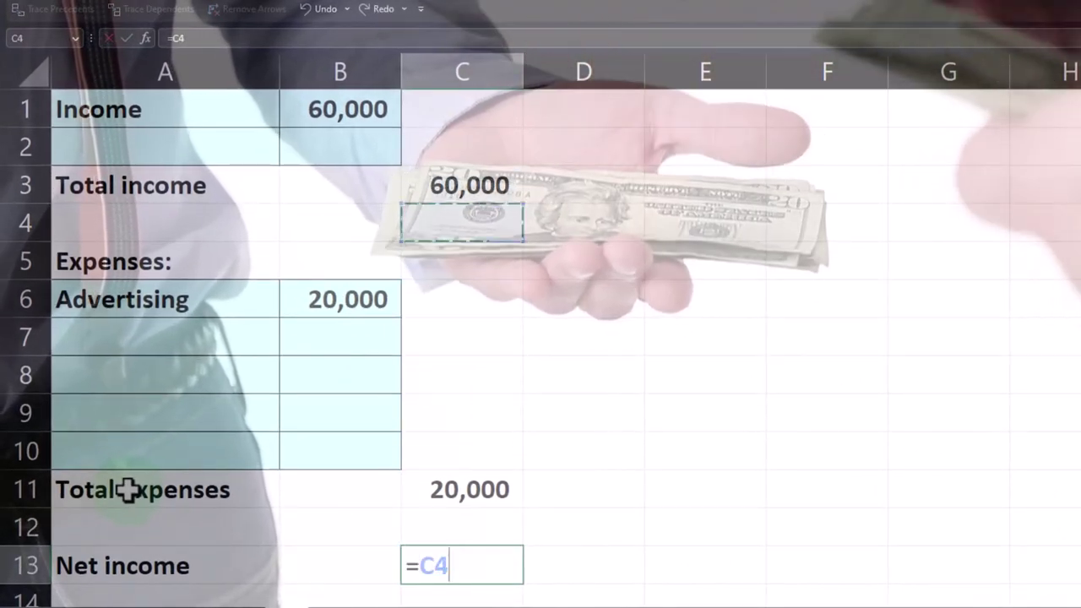
key("Return")
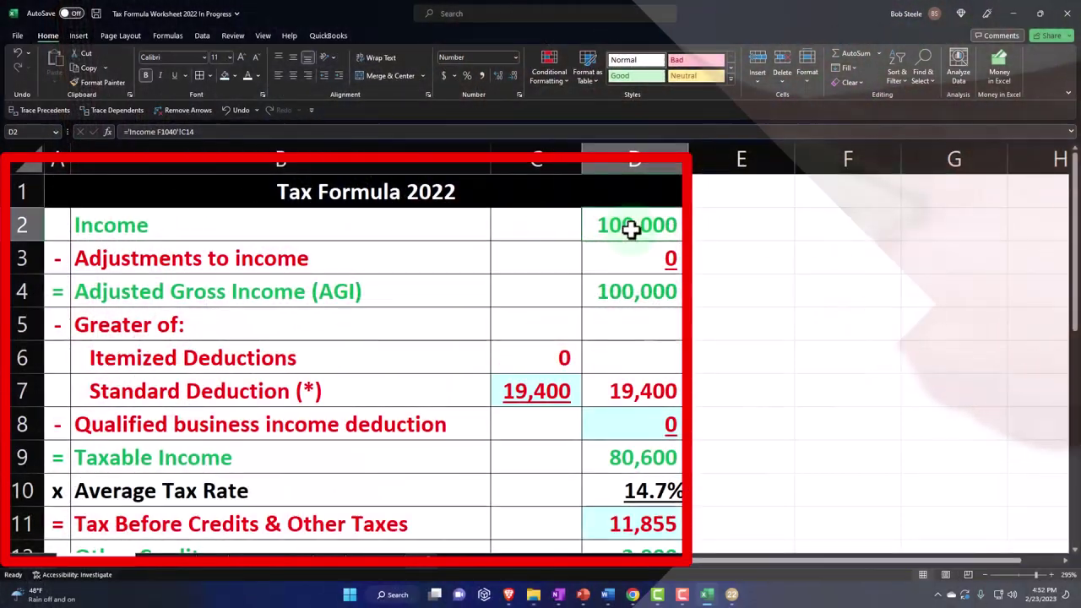
Extend the Income formula in D2 of the tax formula sheet to add the Sch C net income from C13
double_click(631, 228)
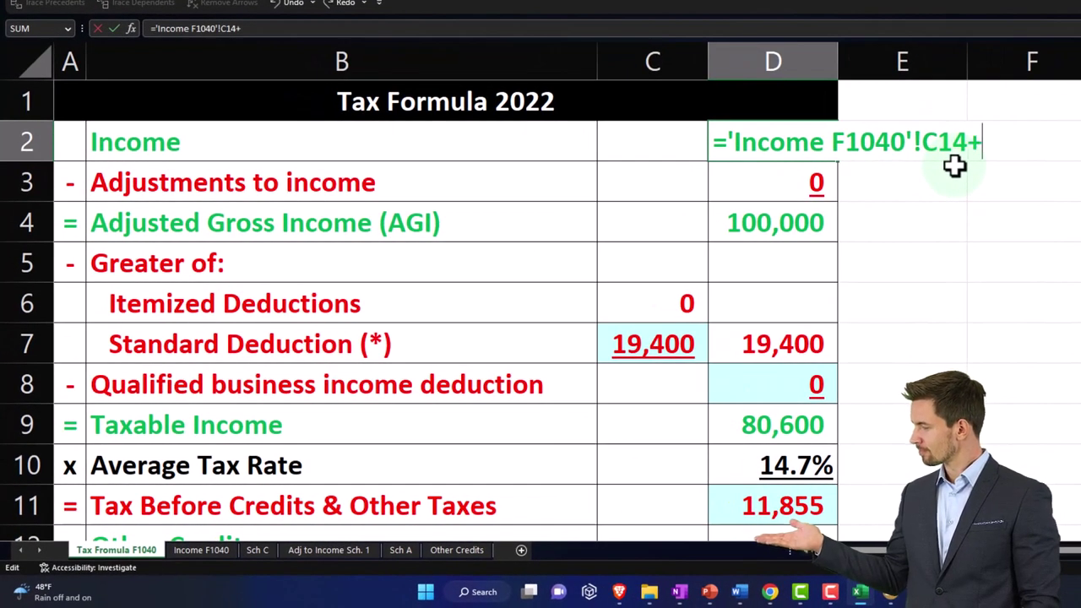
left_click(250, 551)
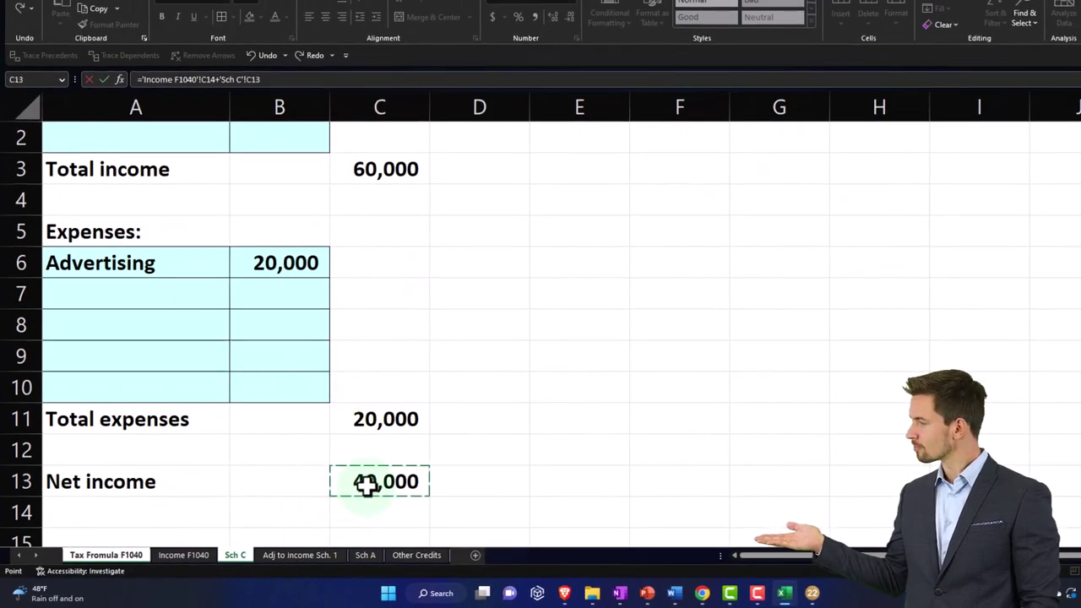
key("Return")
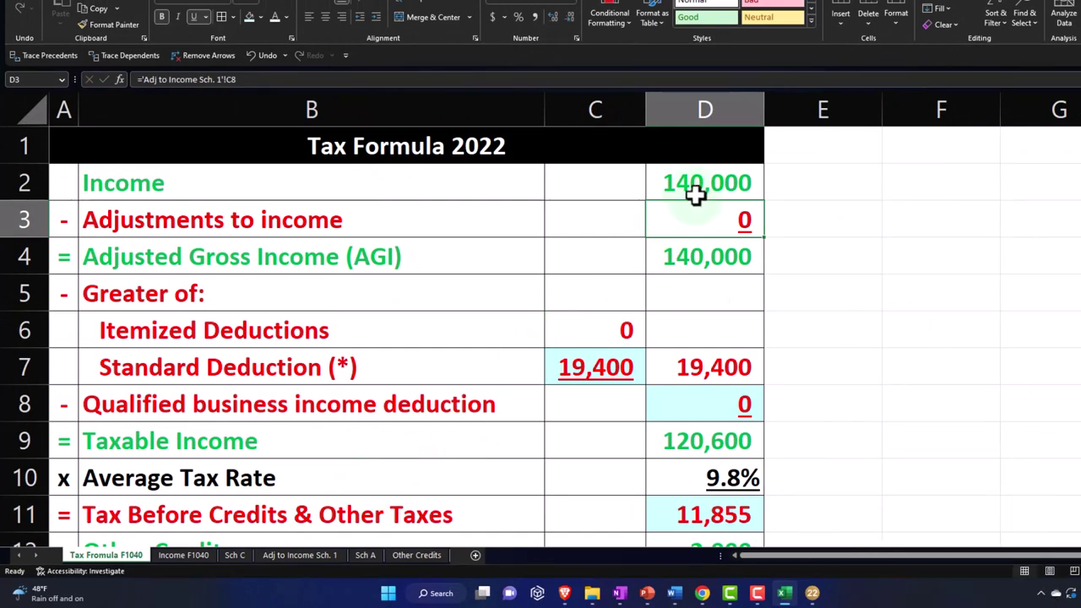
Switch to Lacerte and check the Form 1040 income lines, the Schedule C income and expenses, and the Schedule 1 business income
left_click(811, 592)
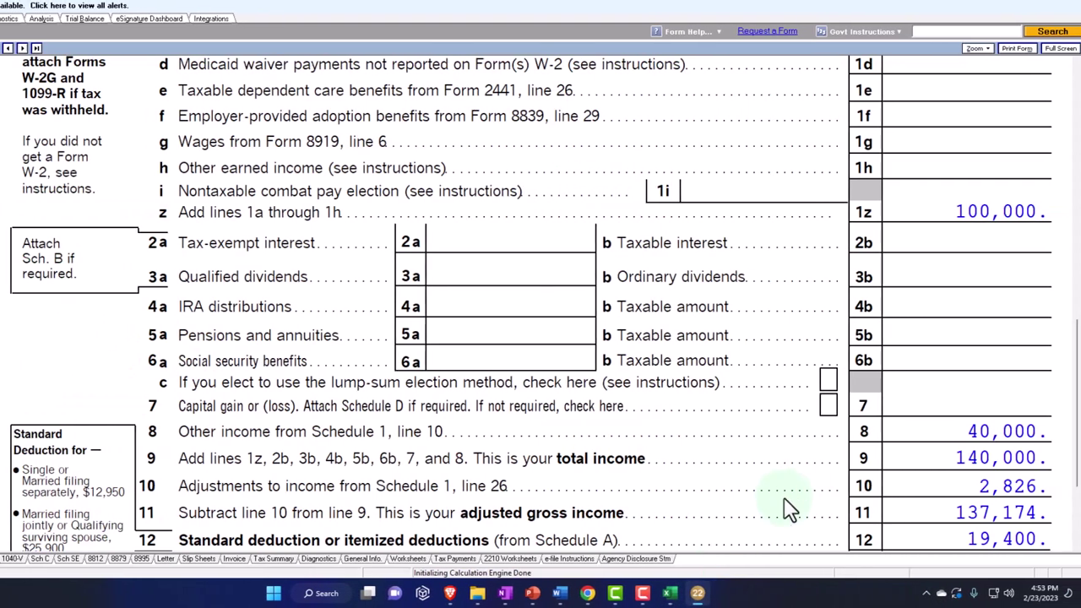
scroll(523, 304, "down", 3)
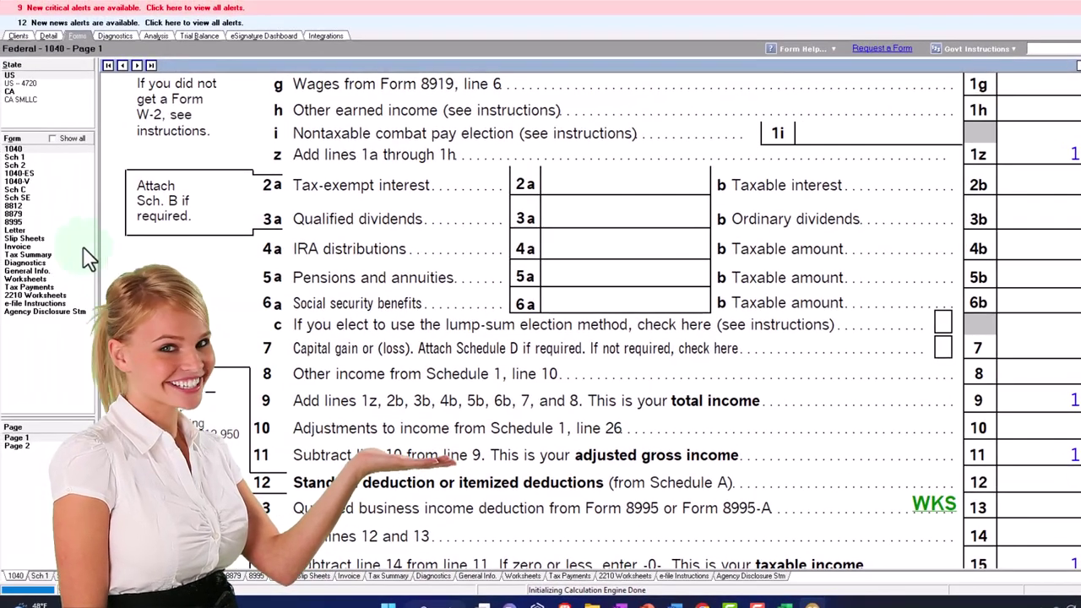
left_click(20, 190)
scroll(612, 380, "down", 5)
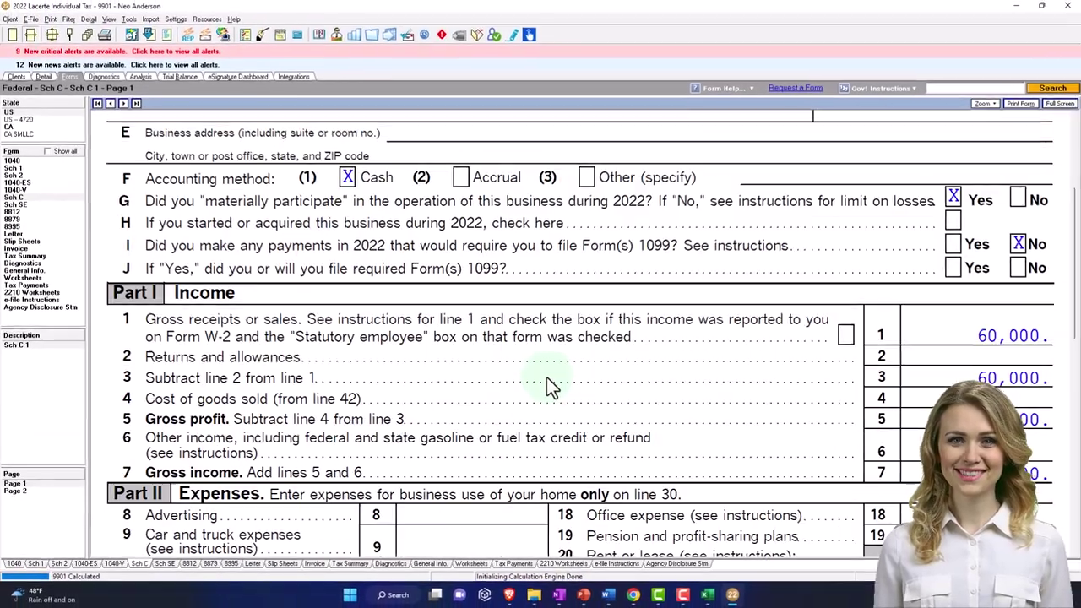
scroll(546, 377, "down", 8)
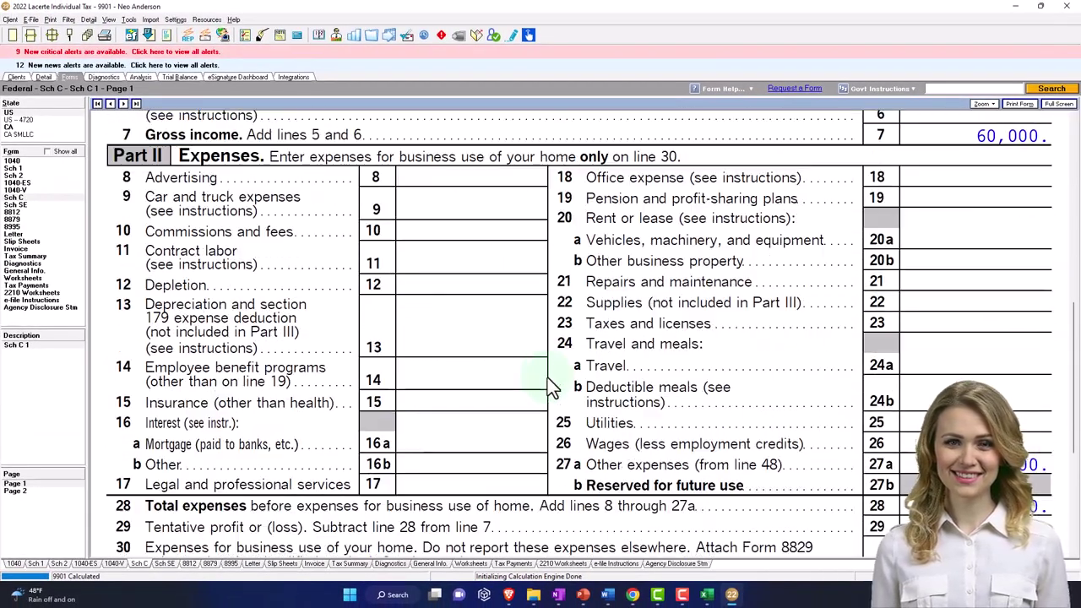
scroll(550, 388, "down", 2)
scroll(550, 379, "down", 2)
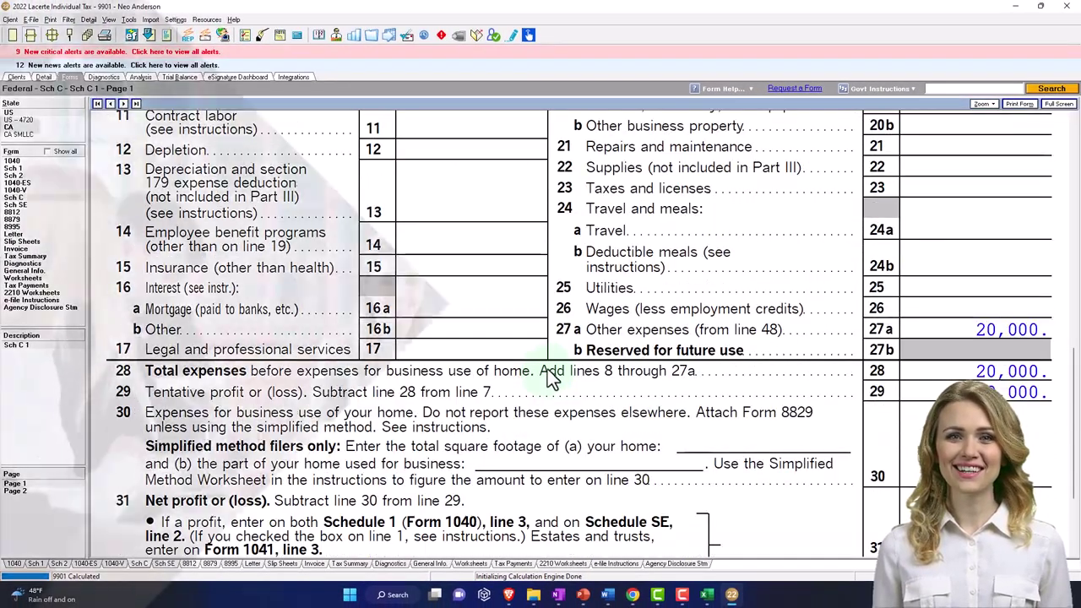
scroll(547, 371, "down", 2)
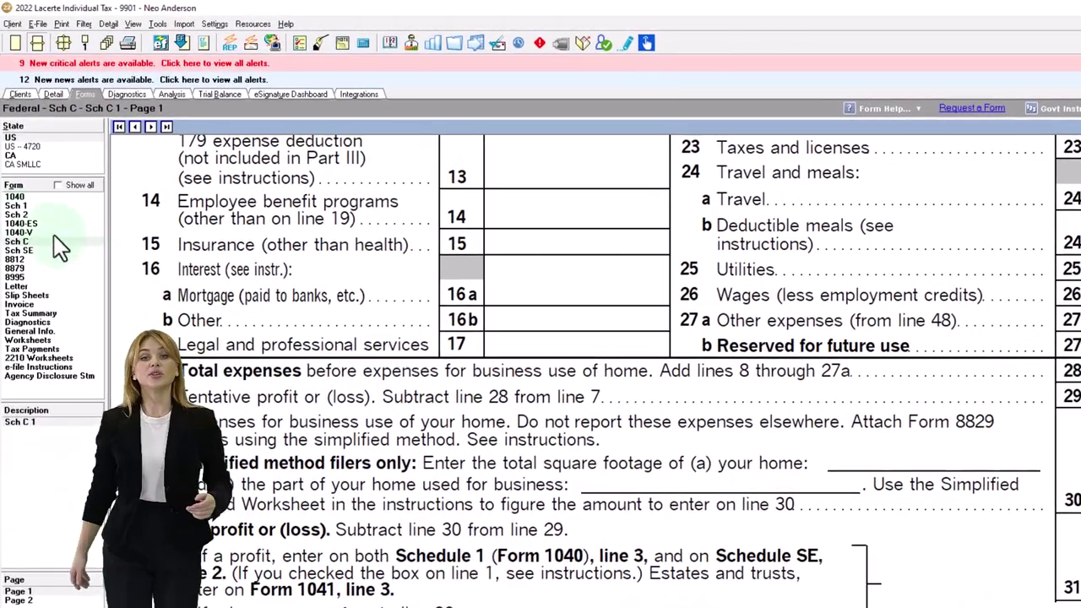
left_click(23, 213)
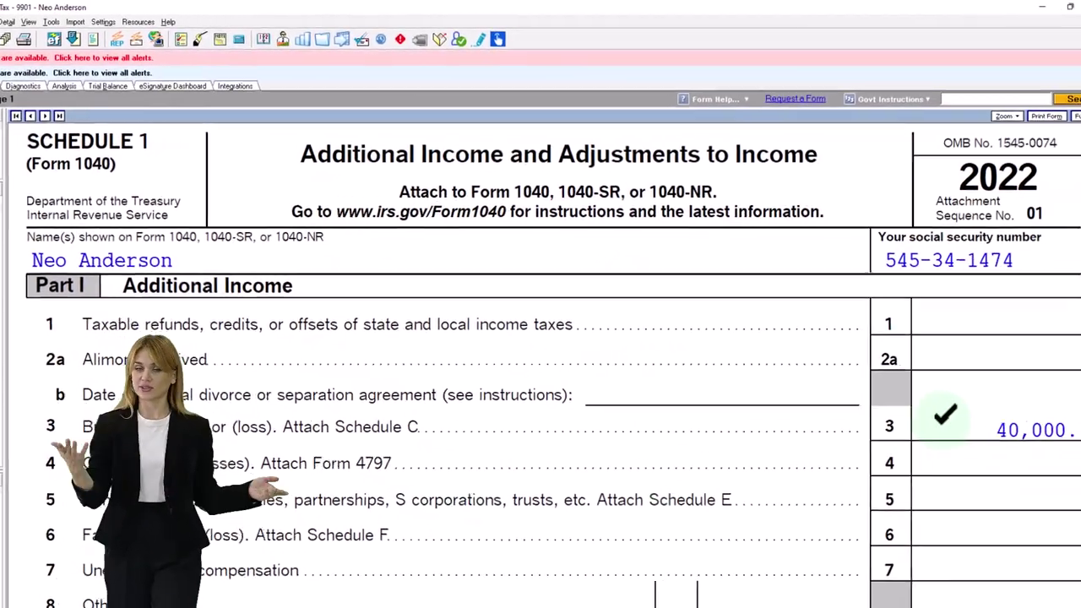
Check the Schedule 1 additional income total on line 10 and its carryover to Form 1040 lines 8 and 9
scroll(914, 414, "down", 10)
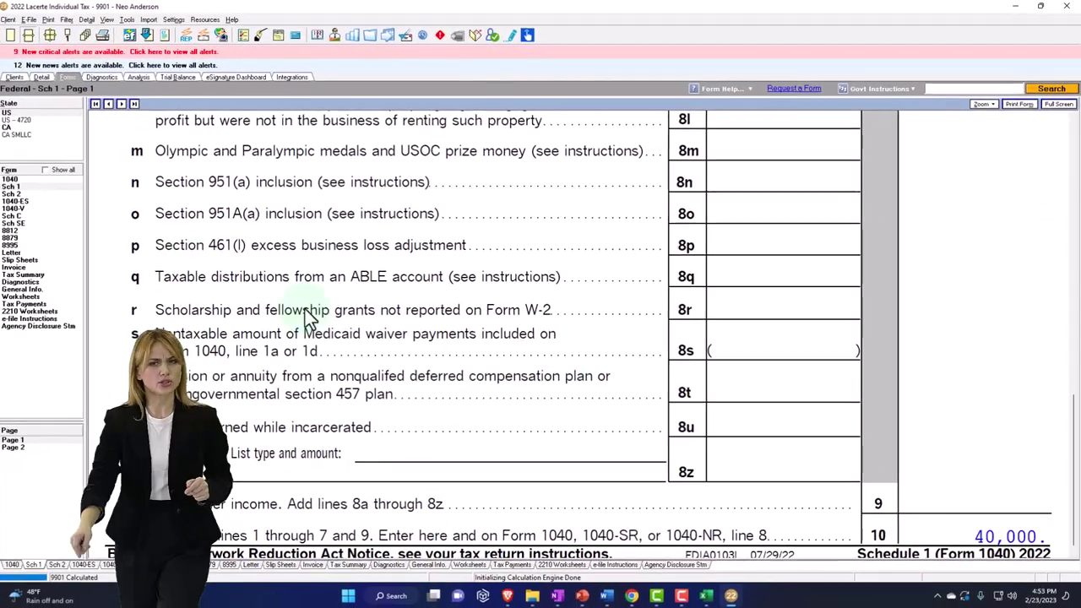
left_click(13, 181)
scroll(591, 350, "down", 10)
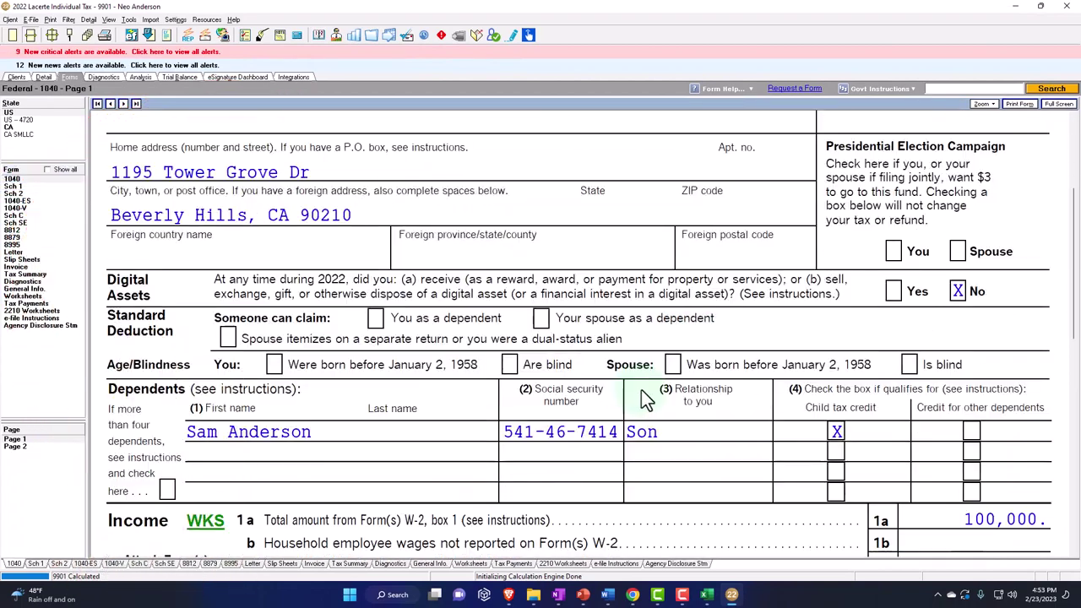
scroll(870, 439, "down", 4)
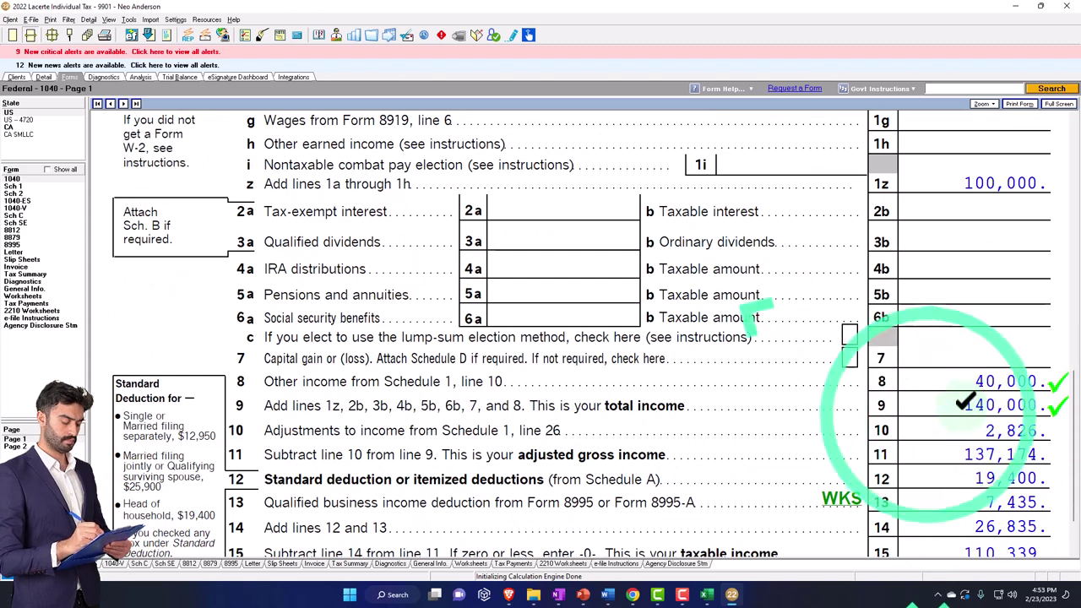
Examine the Schedule SE calculation from net profit through self-employment tax and the deduction for one-half of it
left_click(24, 225)
scroll(420, 353, "down", 5)
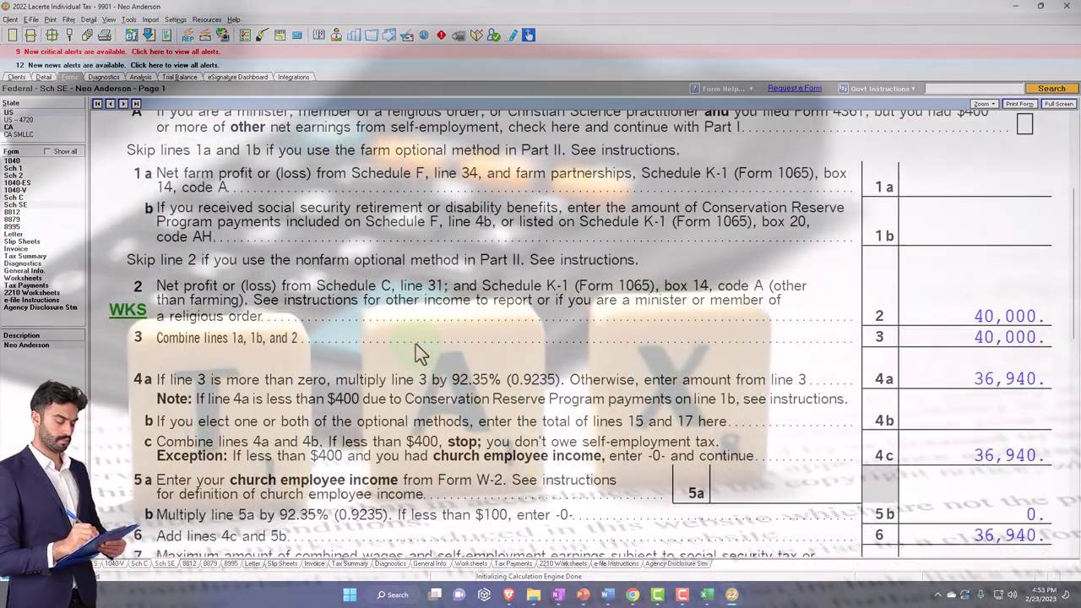
scroll(419, 350, "down", 2)
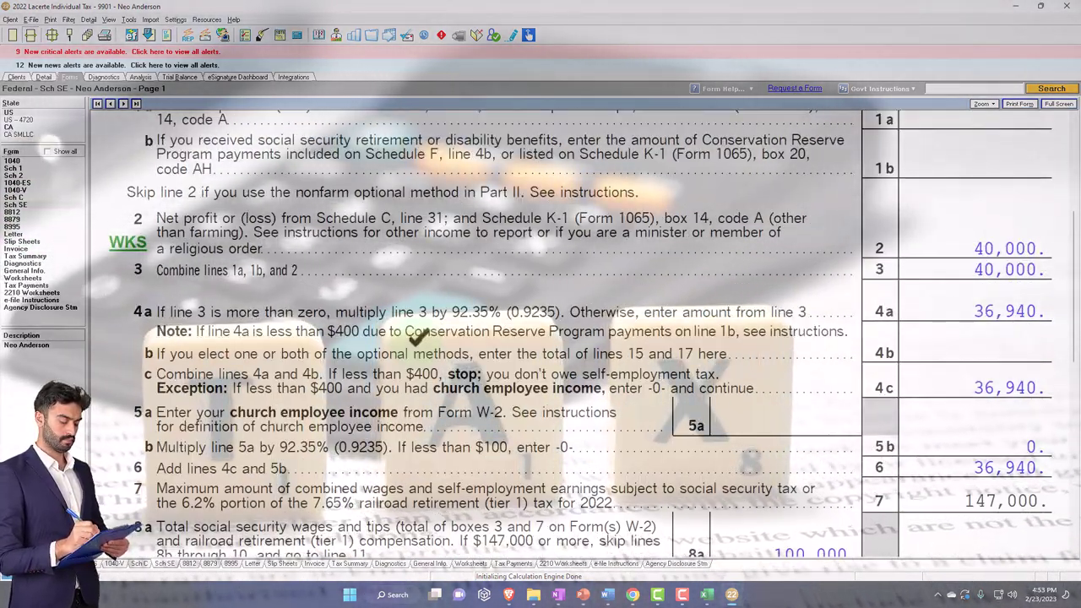
scroll(418, 346, "down", 4)
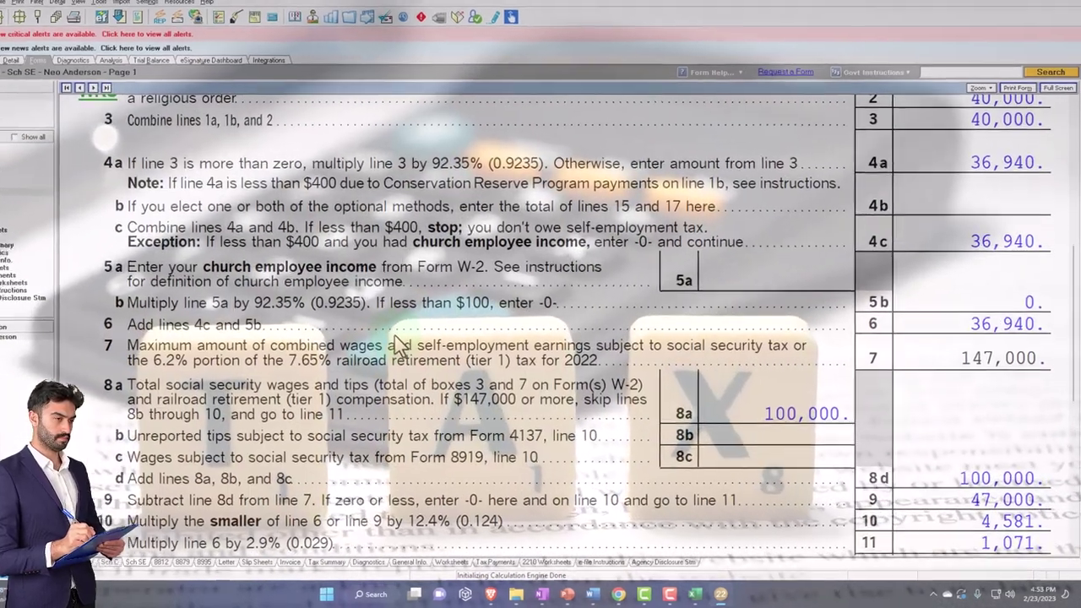
scroll(420, 350, "down", 2)
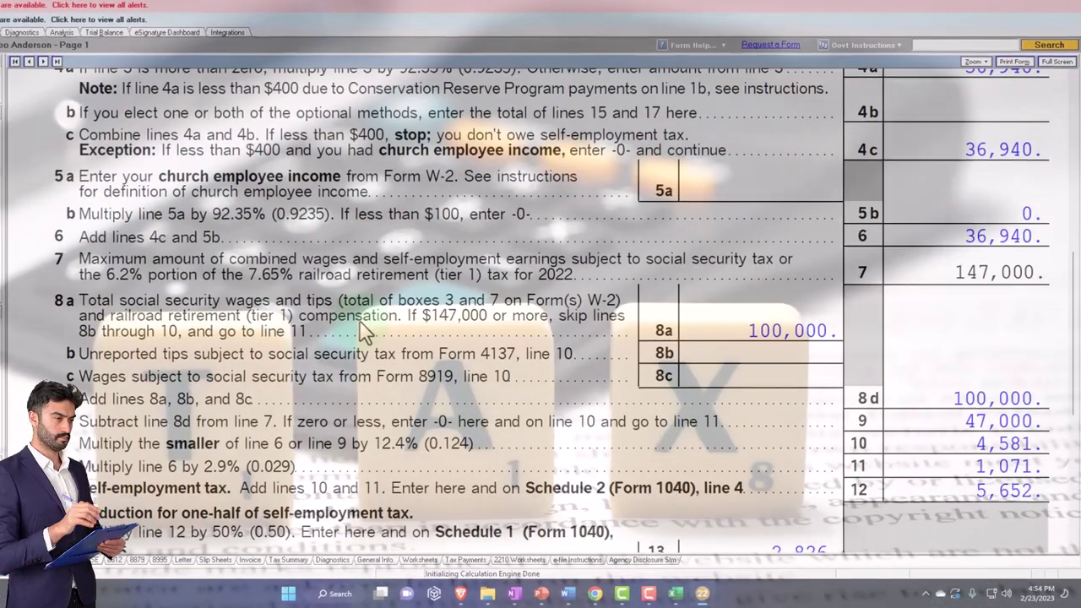
scroll(363, 329, "down", 2)
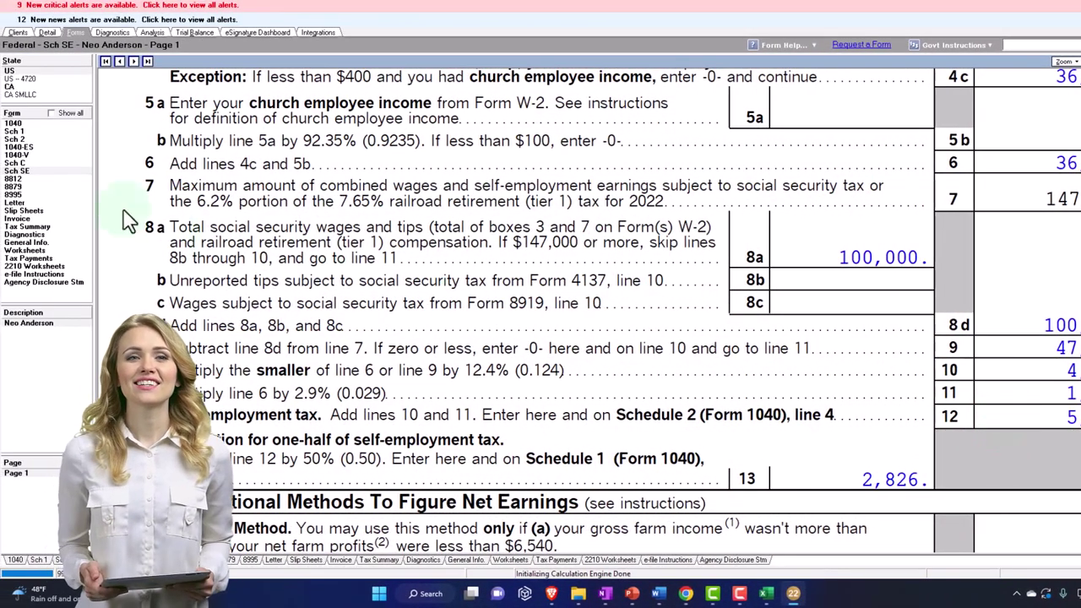
Check other taxes on Form 1040 page 2, and switch to Excel to compare the Other Taxes row of the tax formula sheet
left_click(24, 123)
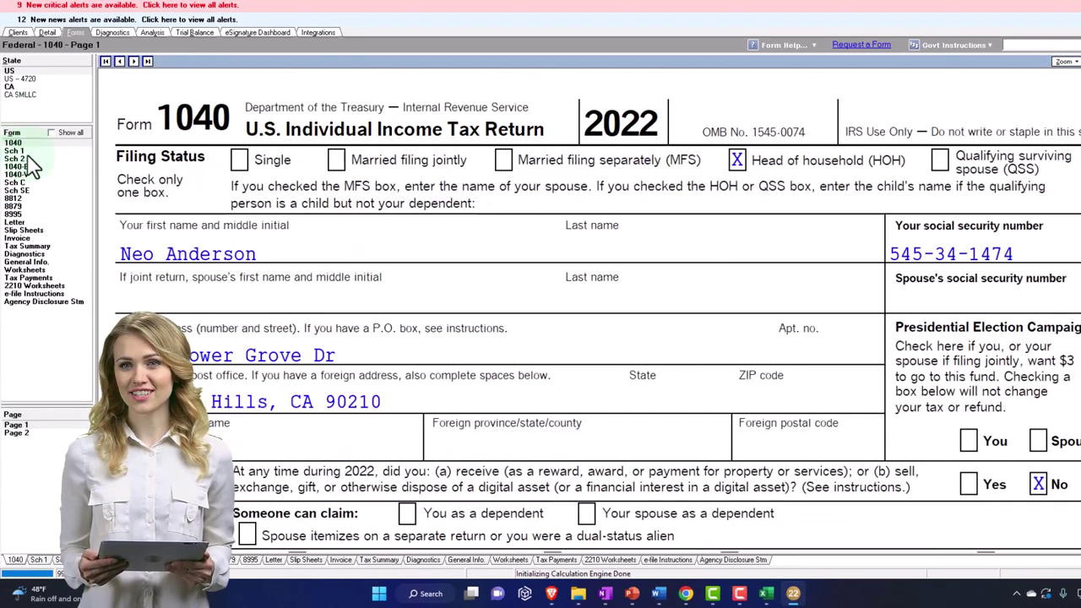
left_click(32, 432)
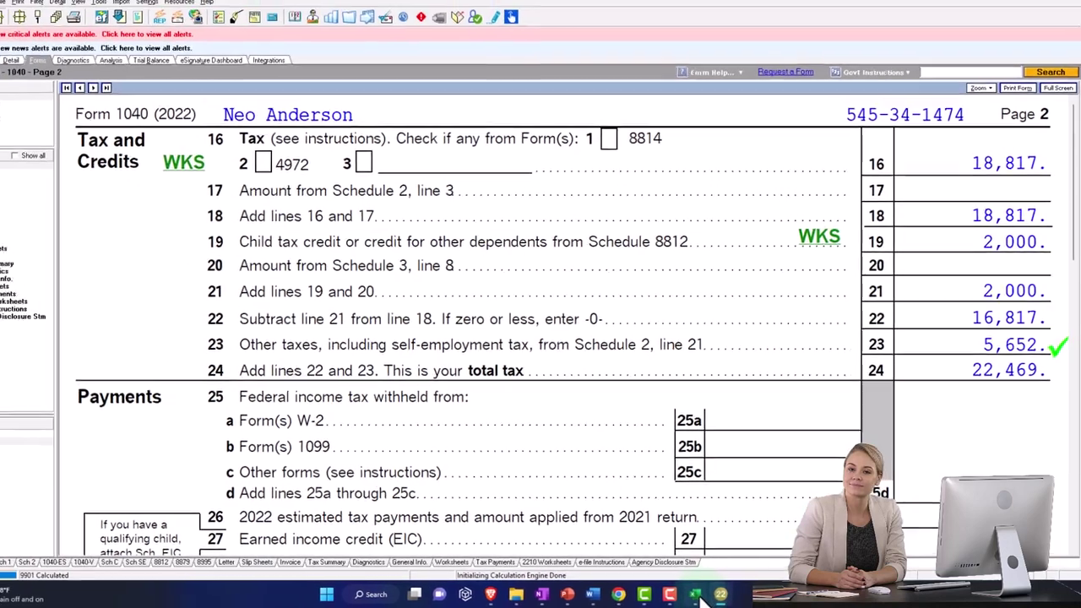
left_click(675, 594)
scroll(645, 490, "down", 1)
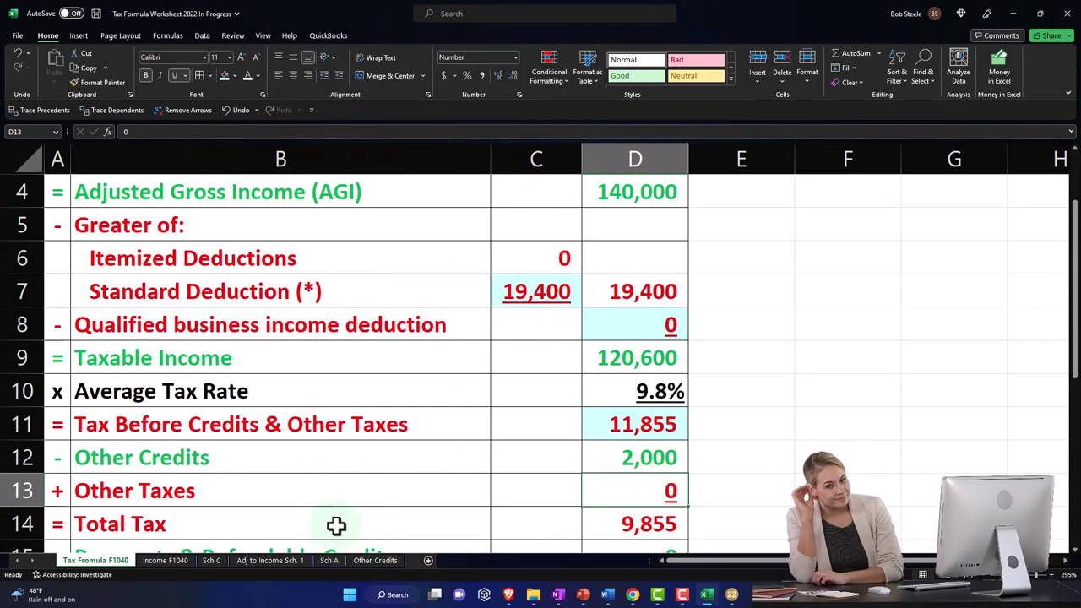
left_click(705, 593)
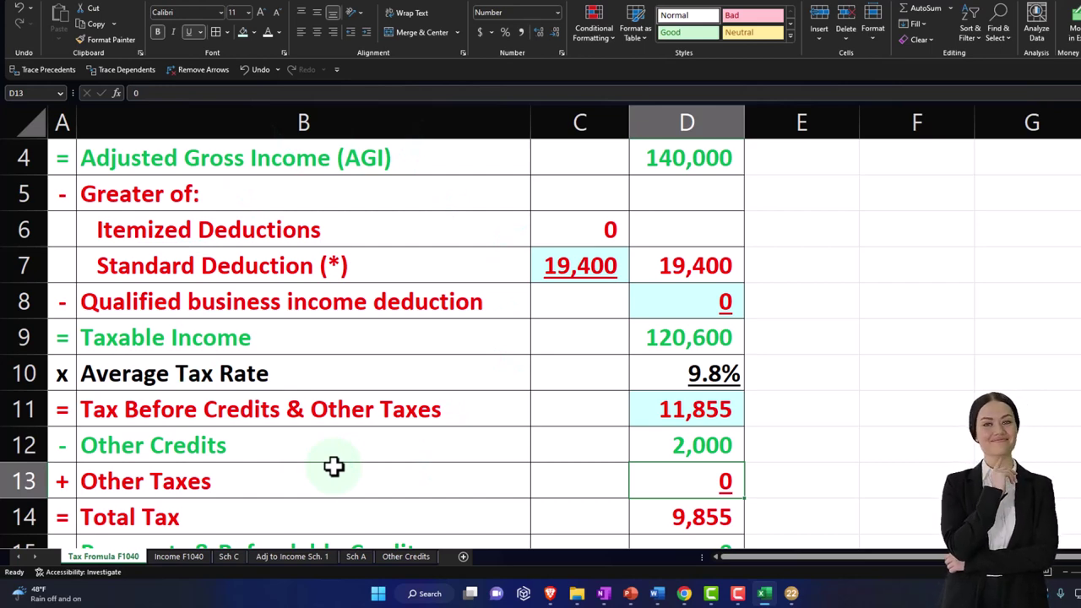
Add a new worksheet and place it after the Other Credits sheet
left_click(464, 558)
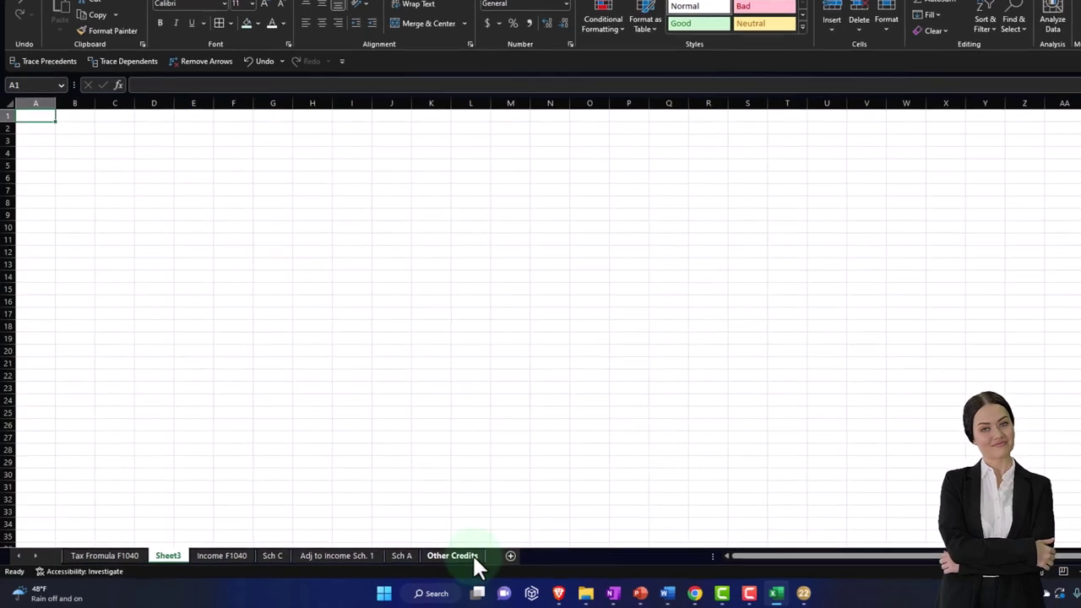
left_click_drag(163, 552, 264, 551)
left_click_drag(465, 515, 819, 513)
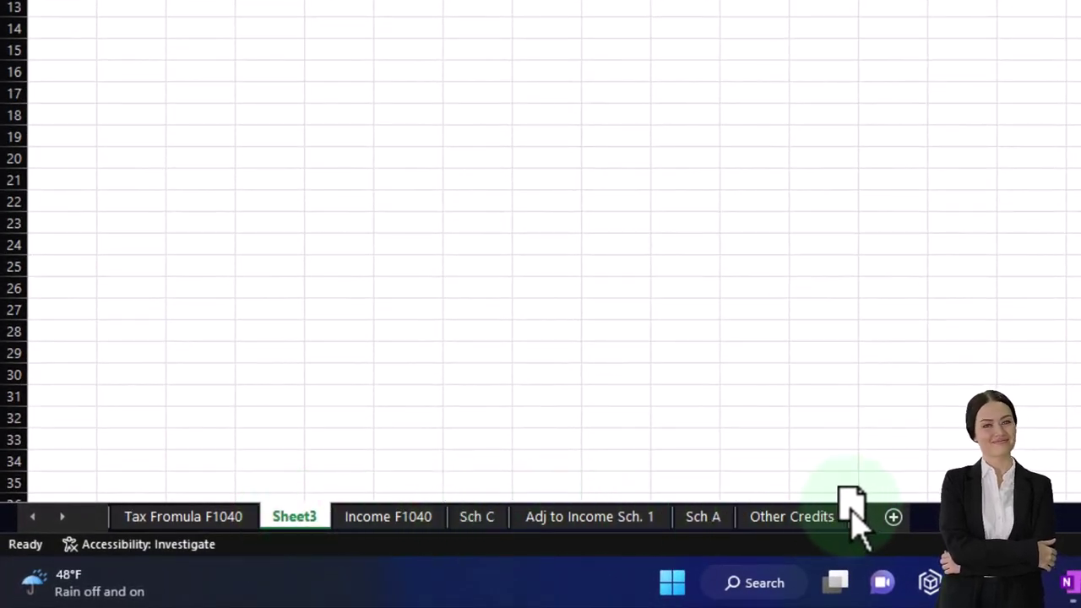
left_click_drag(844, 511, 859, 530)
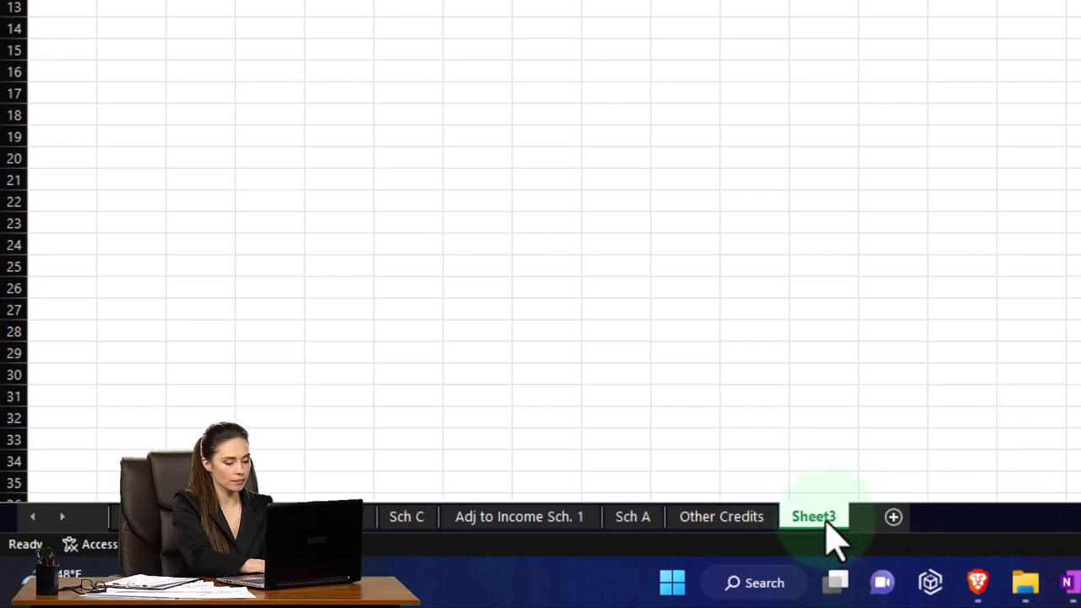
Rename the new worksheet as Other Taxes
type("Other")
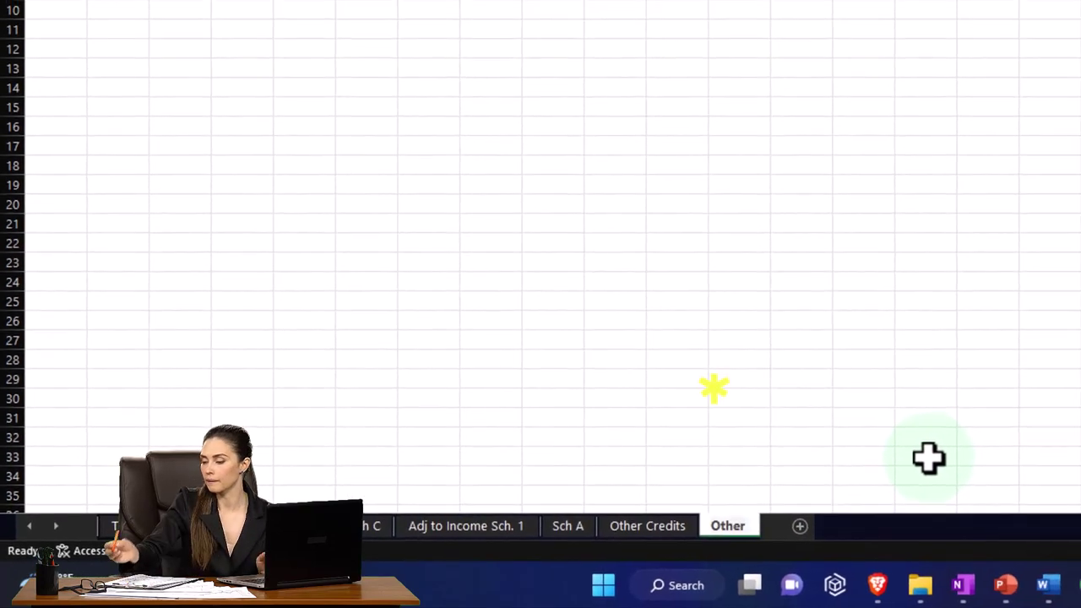
type(" Taxes")
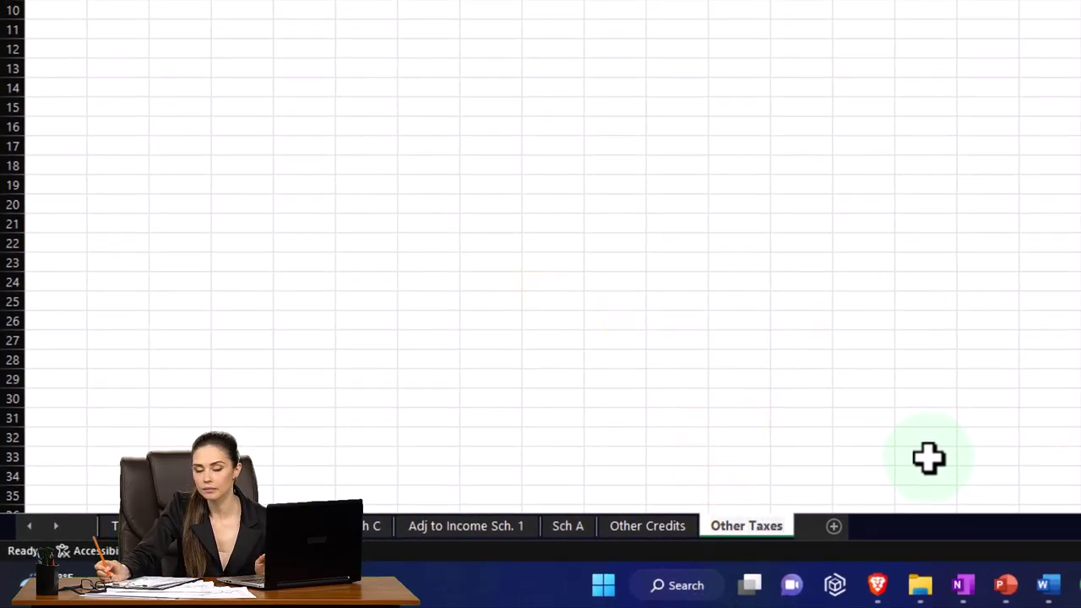
left_click(928, 458)
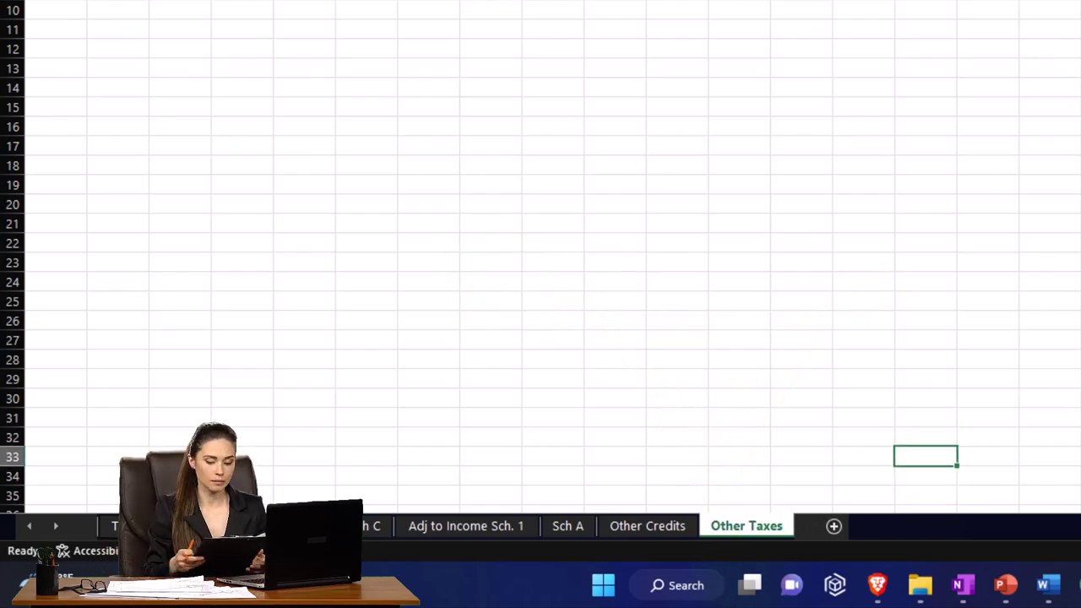
Enter the title Other Taxes in cell A1 of the new sheet
left_click(137, 46)
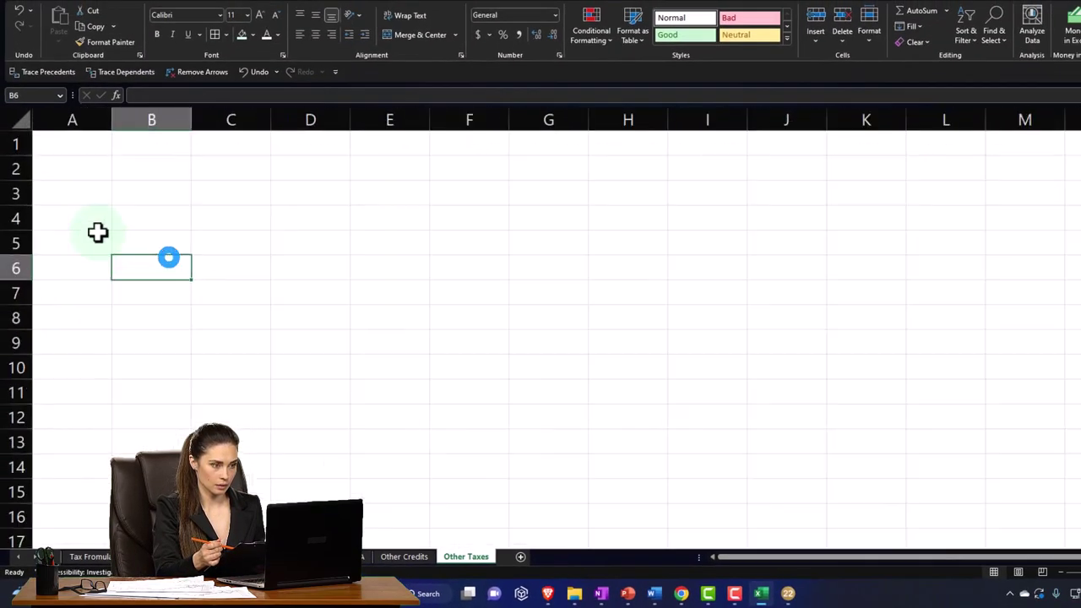
scroll(94, 232, "up", 2)
left_click(90, 228)
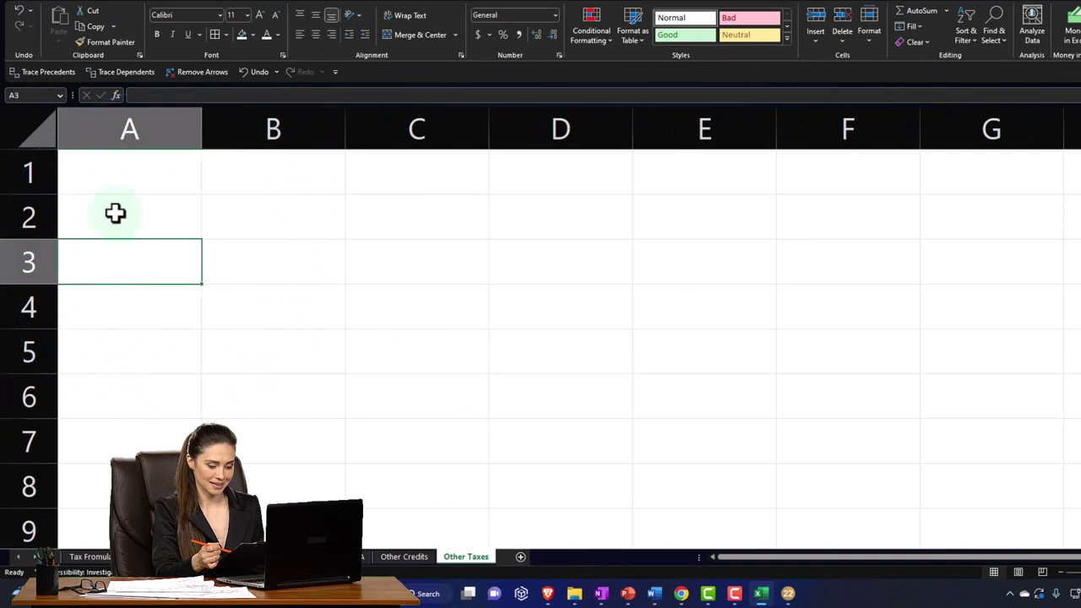
left_click(84, 159)
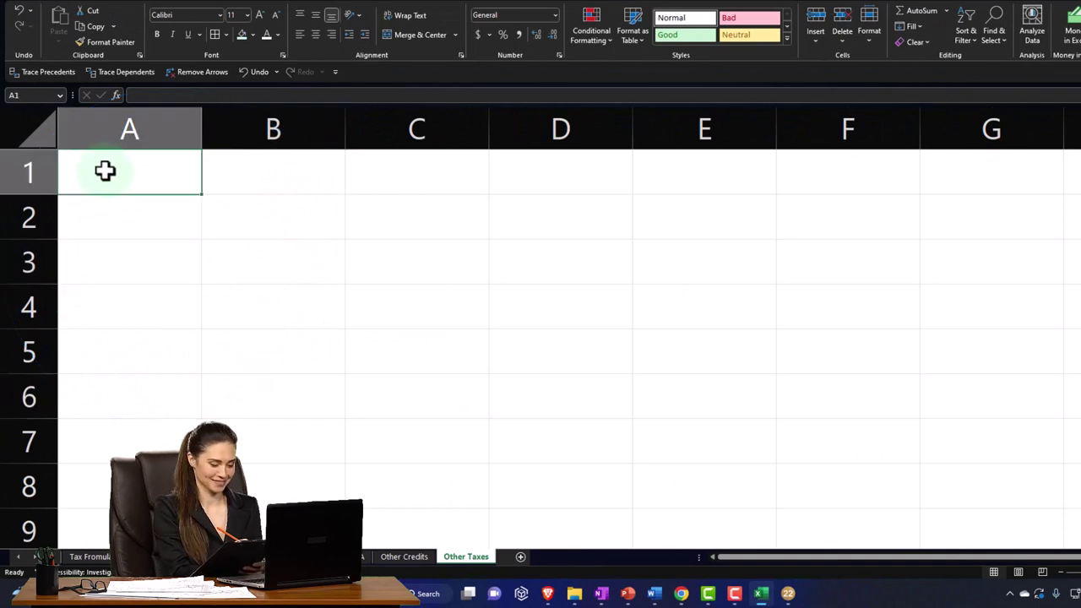
type("Other Taxe")
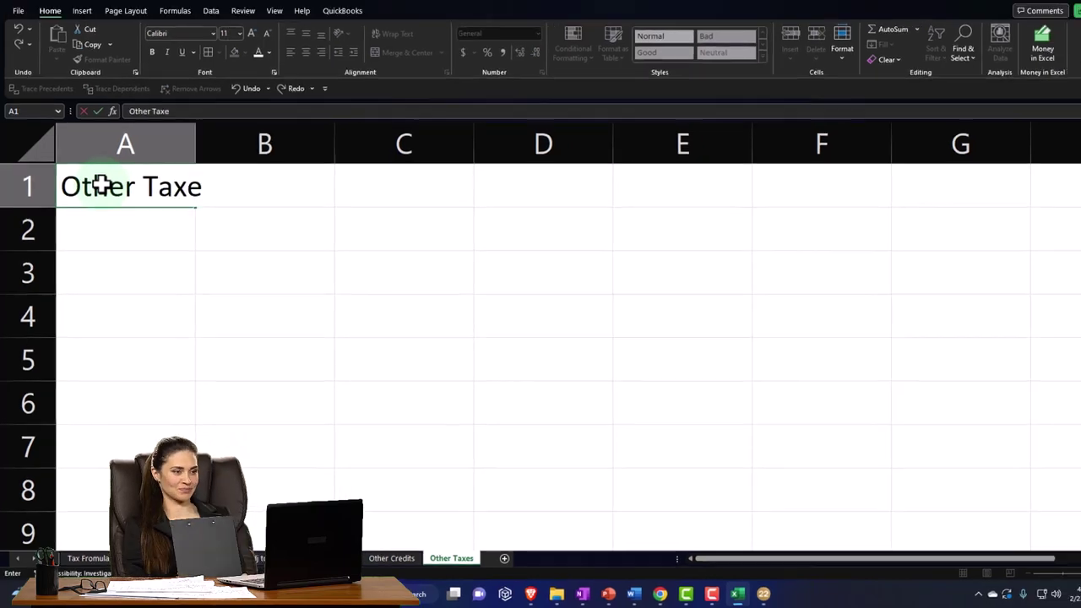
type("s")
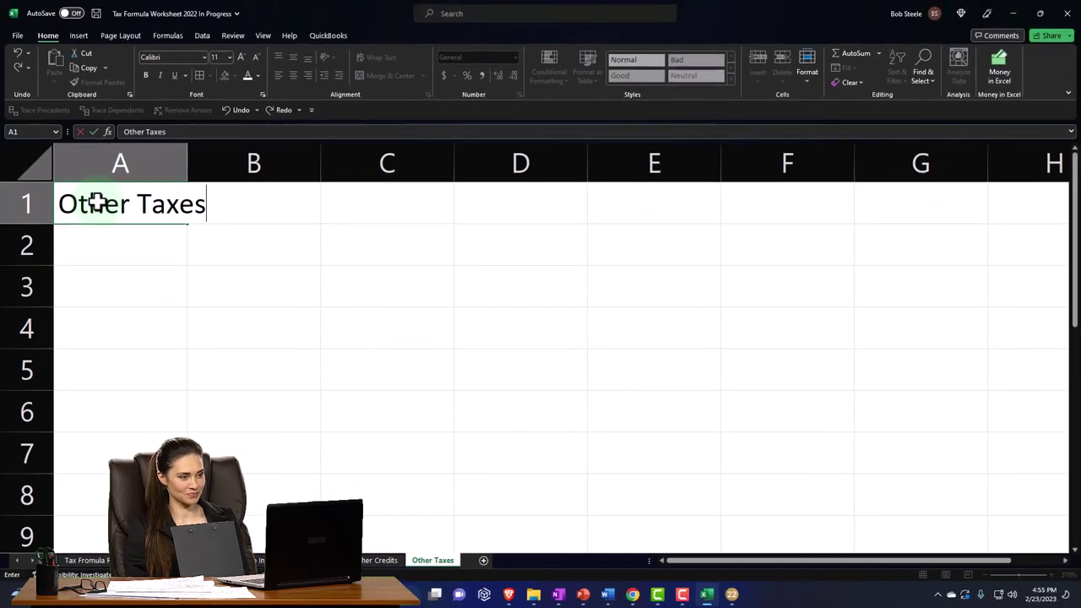
key("Return")
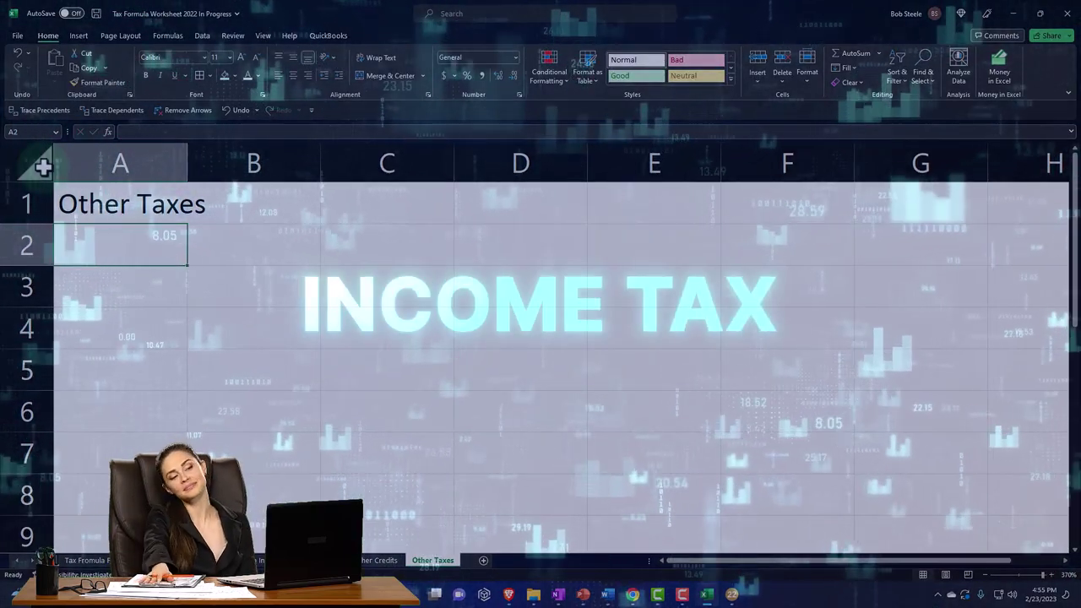
Select the entire Other Taxes sheet and open its cell formatting settings
left_click(42, 166)
right_click(160, 309)
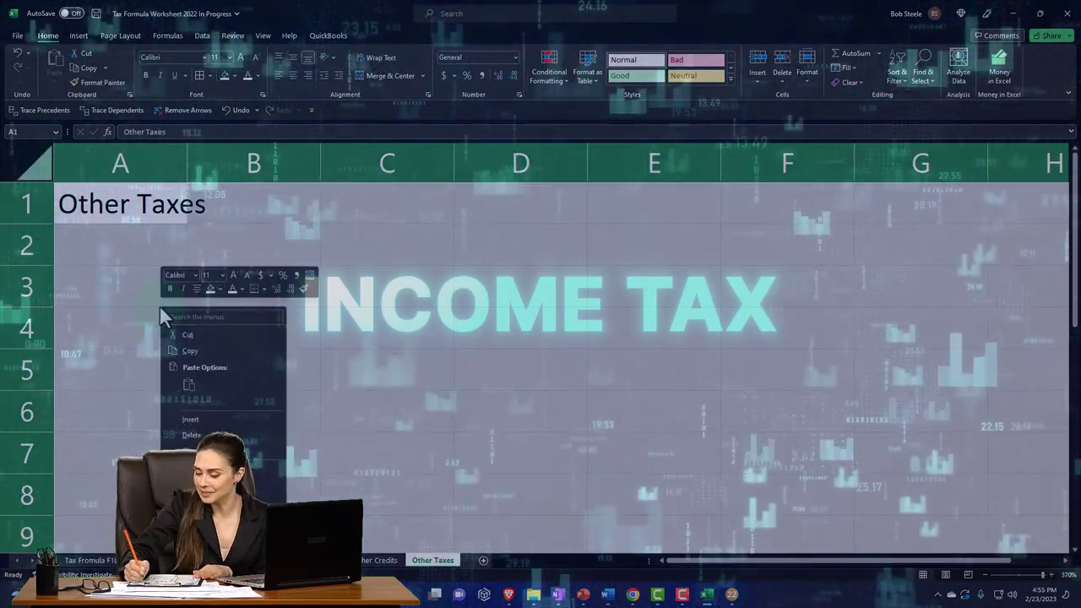
left_click(207, 519)
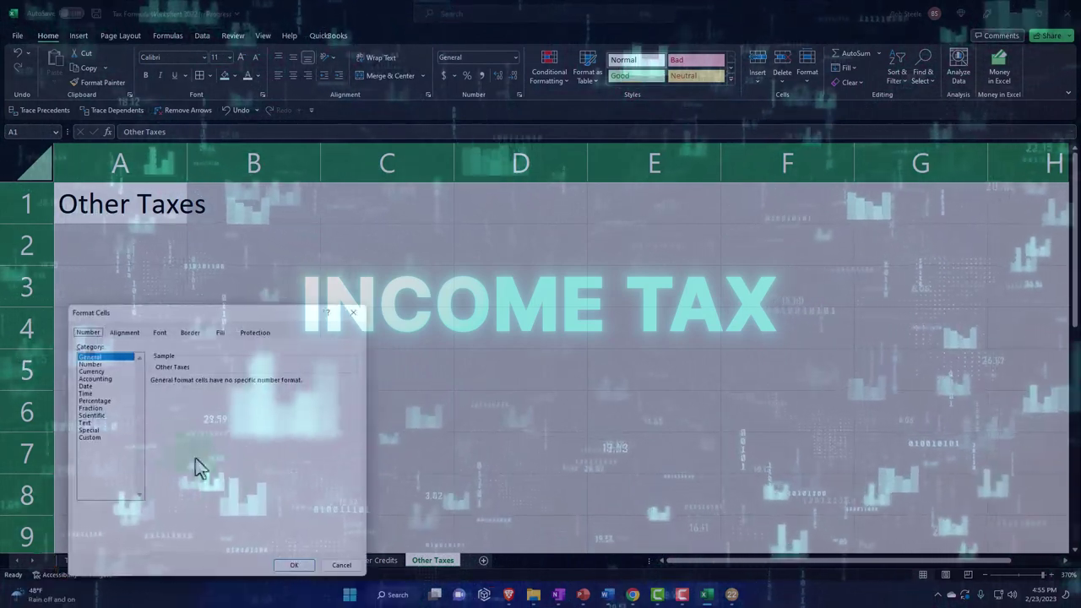
Format the whole sheet as bold Currency with no symbol, 0 decimal places and negatives in red parentheses
left_click(95, 372)
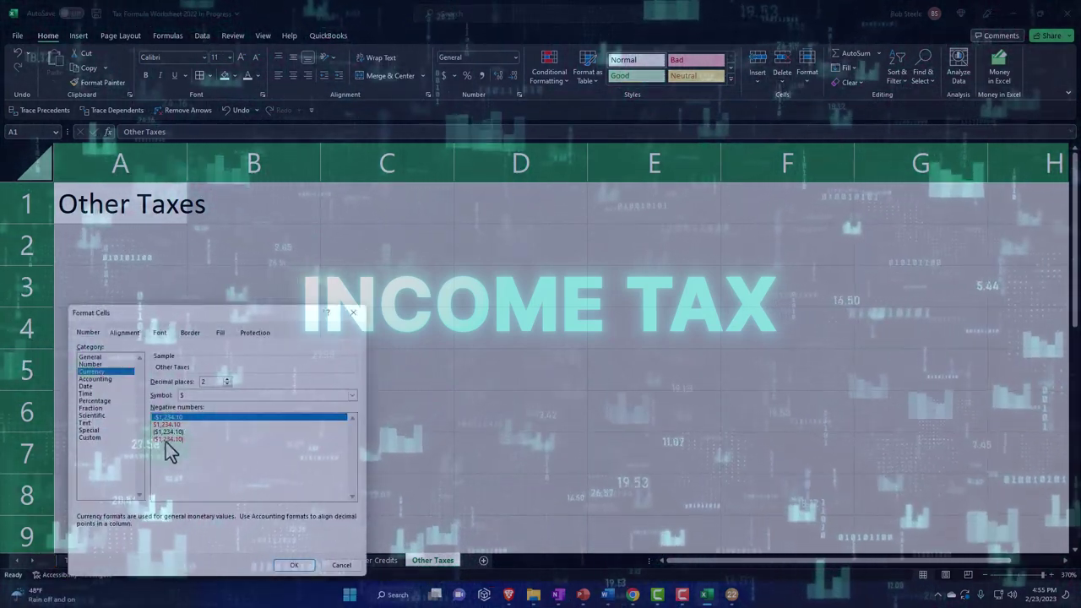
left_click(169, 439)
left_click(238, 396)
left_click(239, 406)
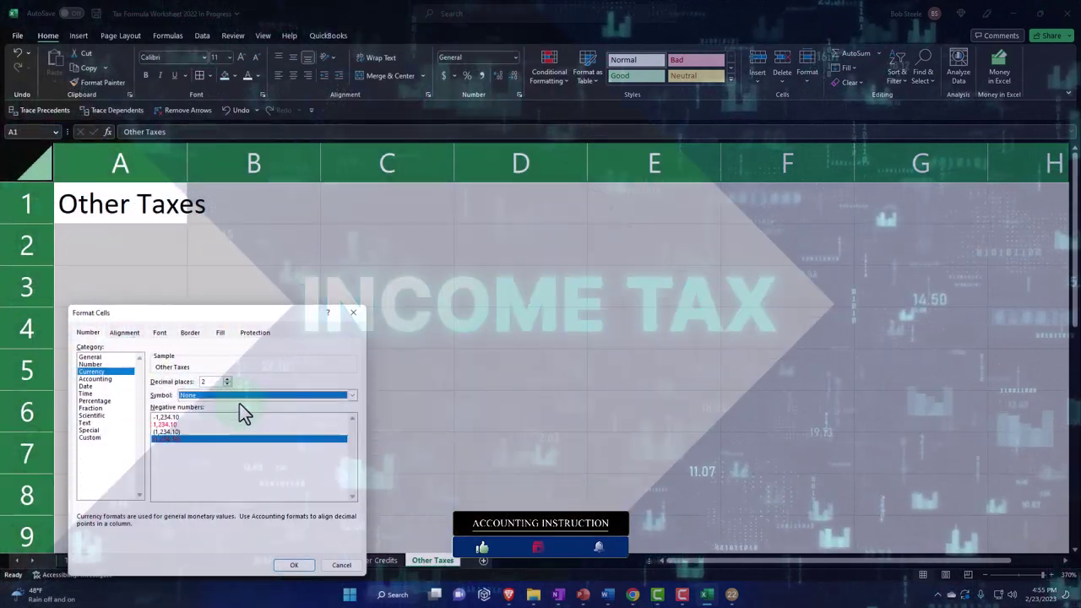
left_click(226, 384)
left_click(227, 384)
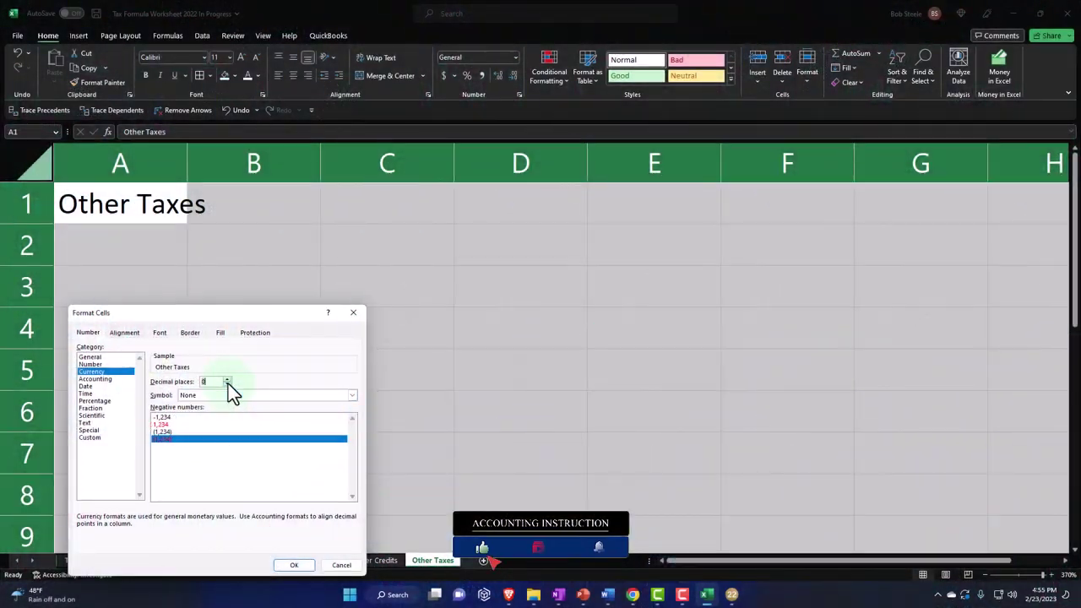
left_click(294, 565)
left_click(185, 93)
left_click(265, 434)
Give the header cells A1:B1 a black fill with white text and widen column A
left_click_drag(191, 279, 307, 269)
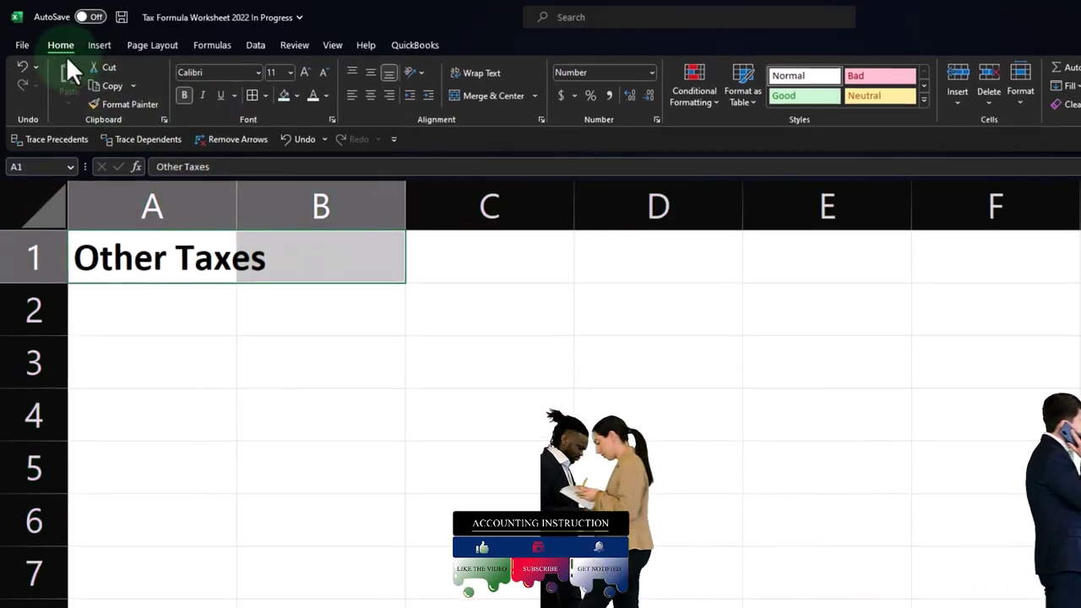
left_click(296, 97)
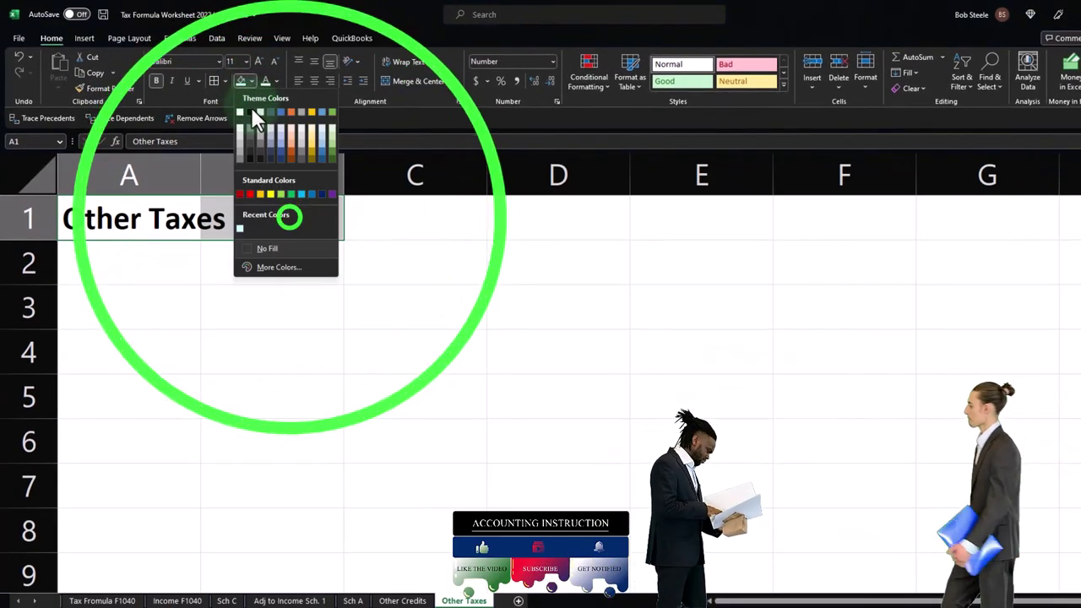
left_click(250, 112)
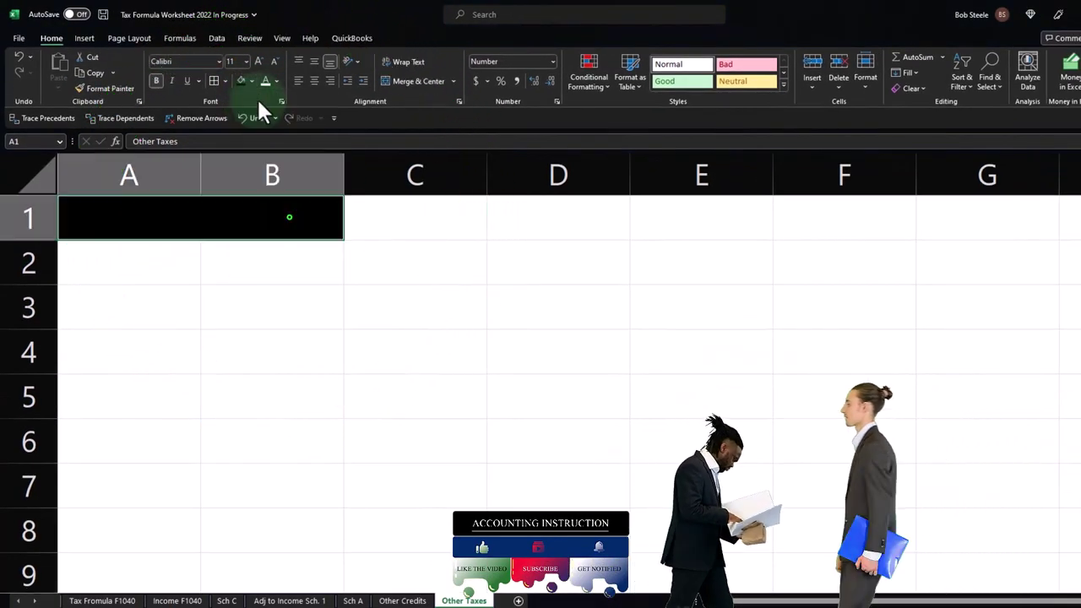
left_click(264, 81)
left_click(169, 308)
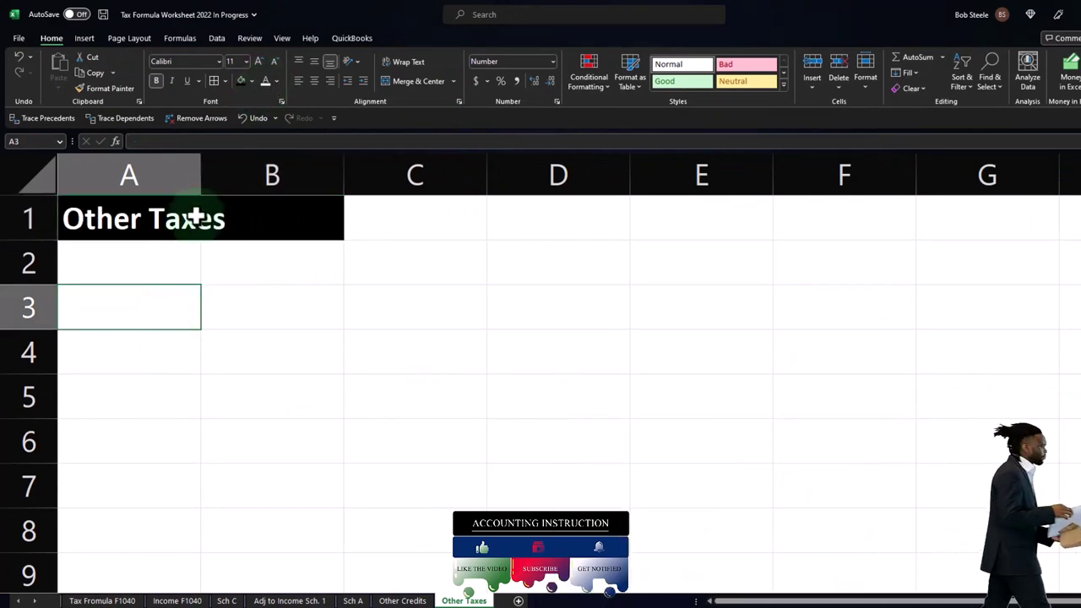
left_click_drag(201, 175, 274, 173)
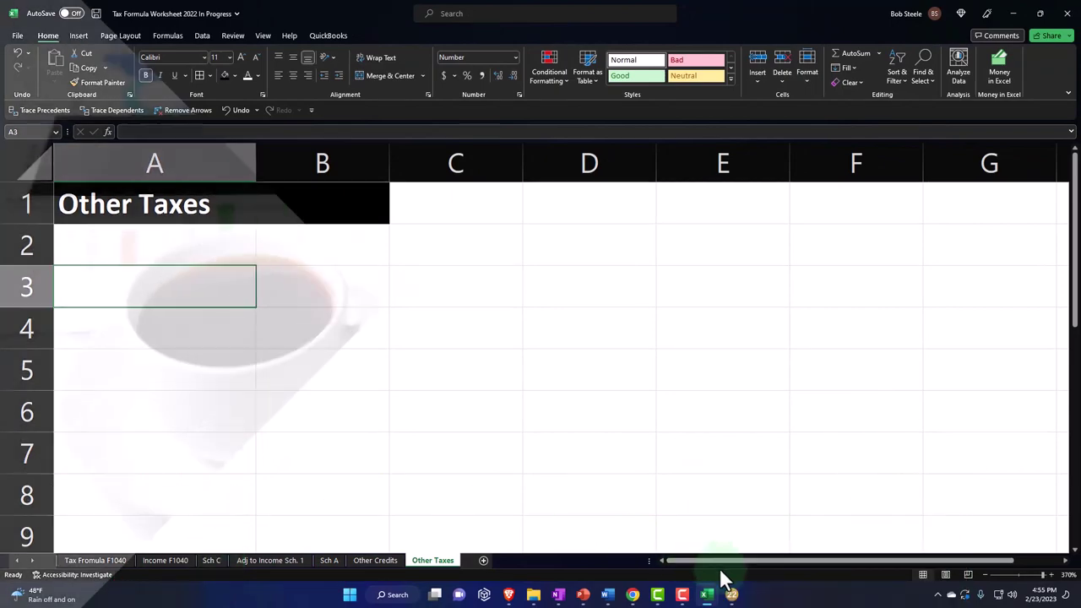
Review Schedule SE in Lacerte down to the self-employment tax line, and return to Excel to enter "Self employment tax" in A3
left_click(731, 594)
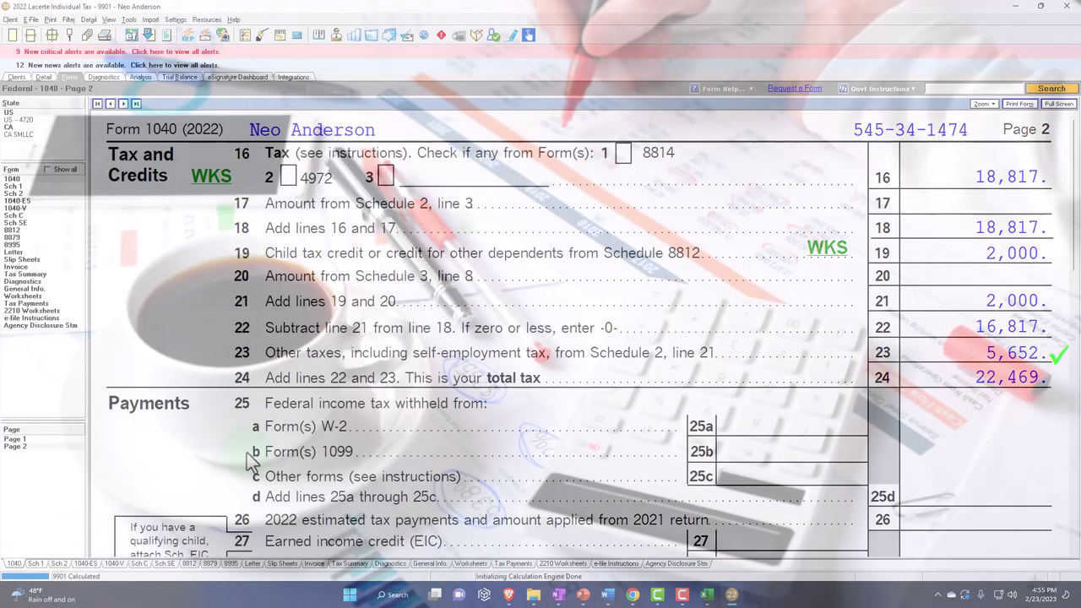
left_click(21, 223)
scroll(467, 379, "down", 10)
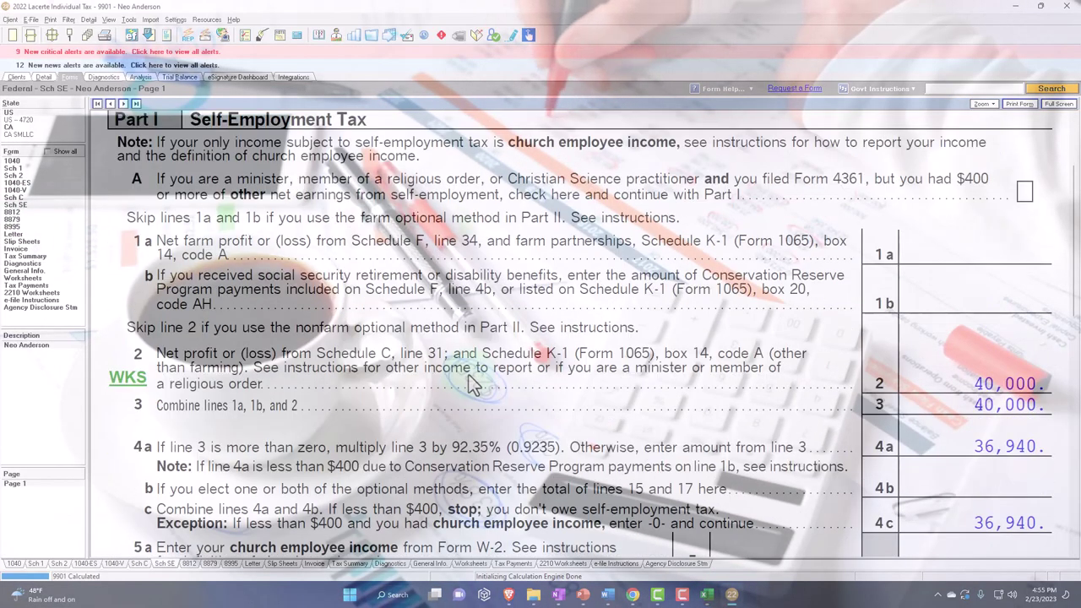
scroll(476, 386, "down", 3)
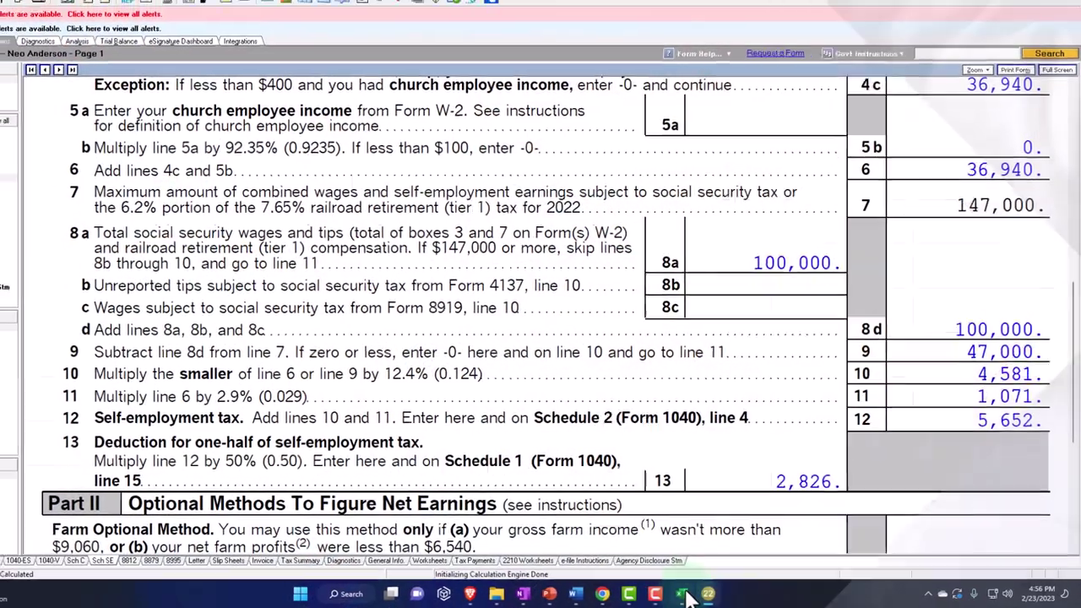
left_click(675, 595)
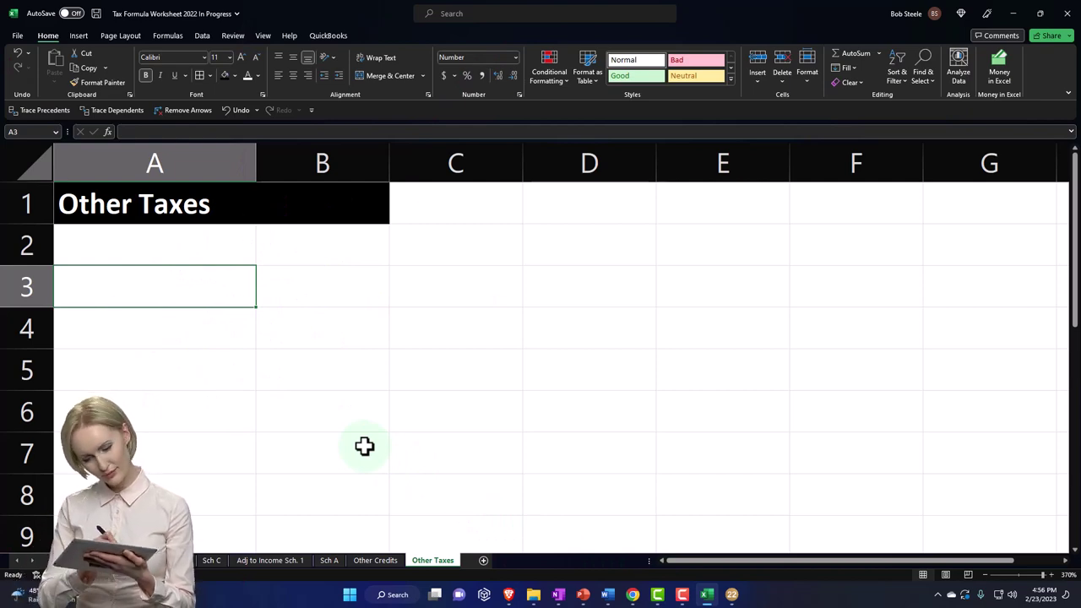
type("Self emplo")
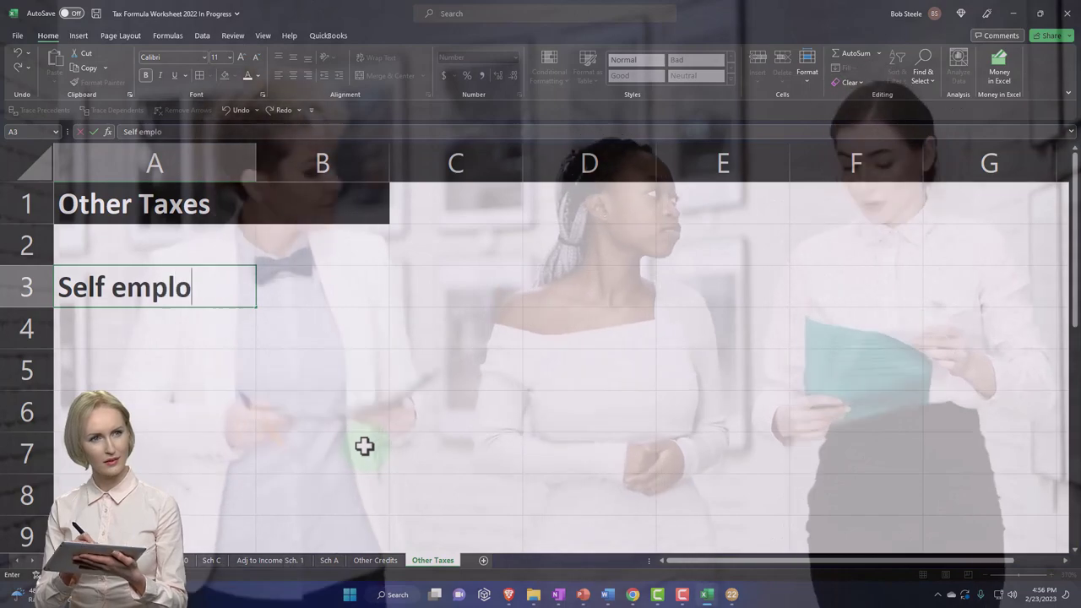
type("yment tax")
key("Return")
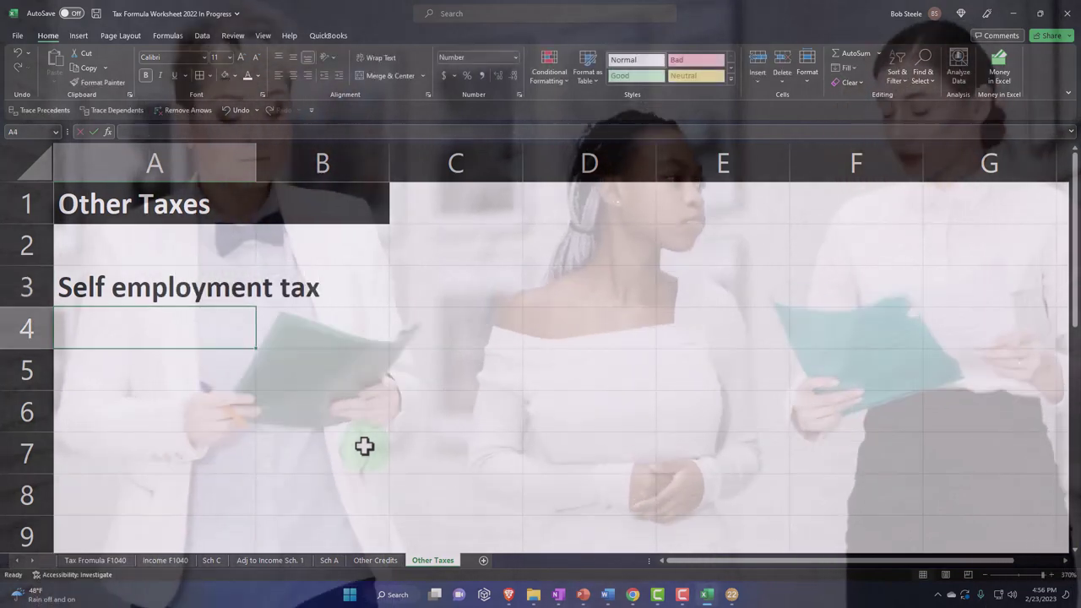
Widen column A further to fit the "Self employment tax" label
key("Right")
key("Up")
key("Right")
key("Right")
key("Left")
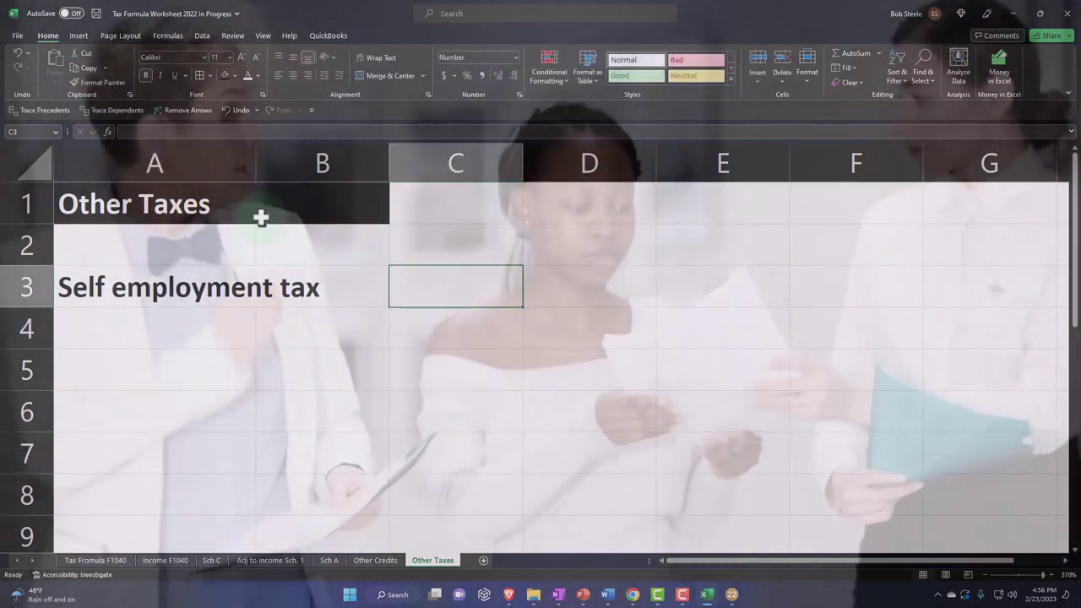
left_click_drag(258, 167, 318, 165)
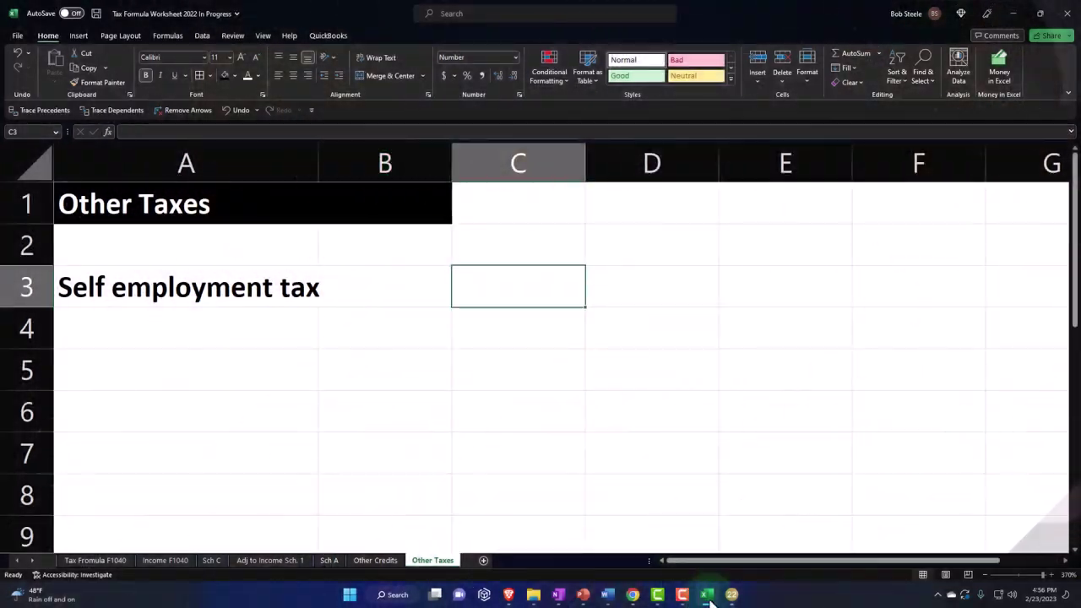
Look up Schedule SE line 12 in Lacerte and enter its amount, 5,652, in C3 of the Excel worksheet
left_click(708, 596)
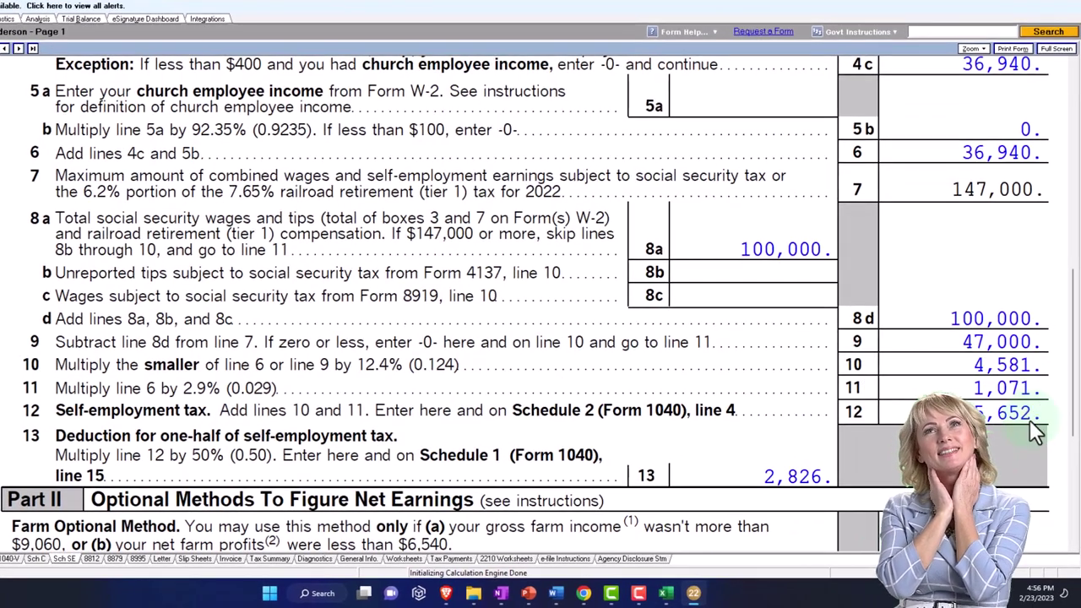
left_click(667, 594)
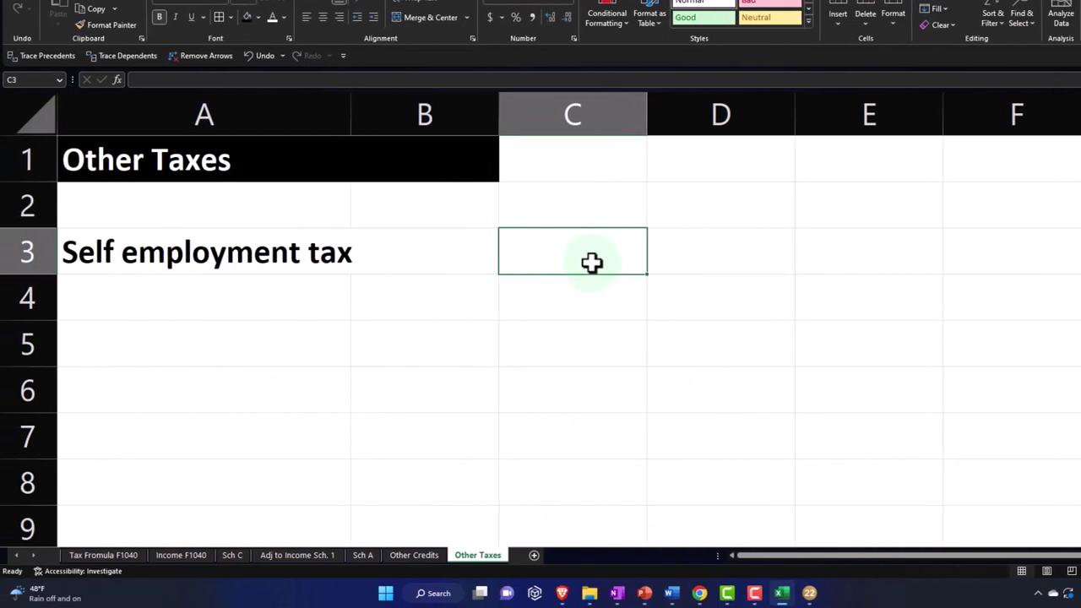
type("5,652")
key("Return")
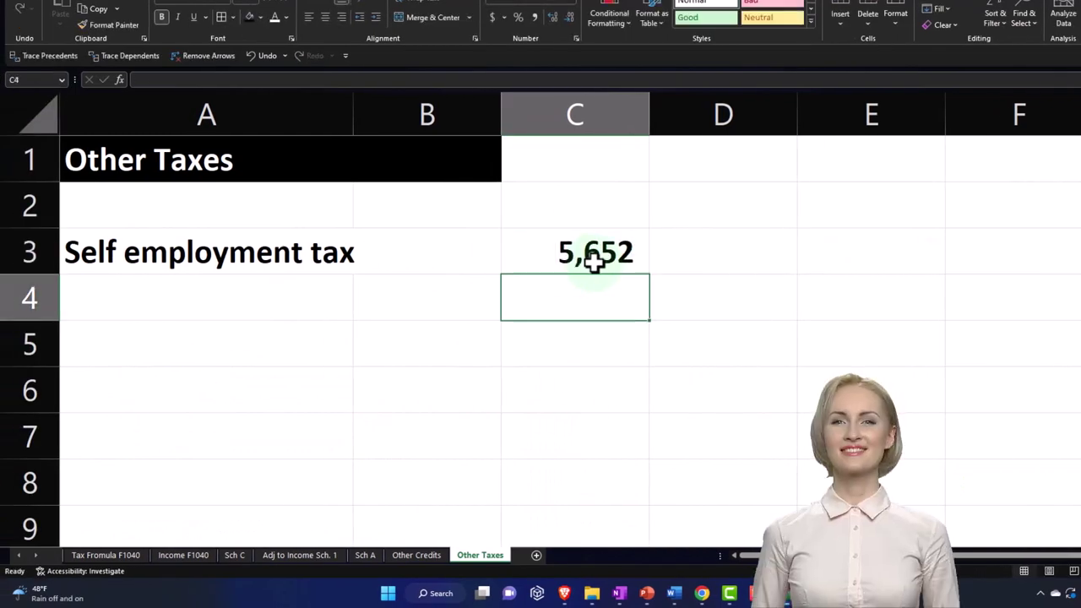
Enter the label "Total other tax" in A10
left_click(758, 594)
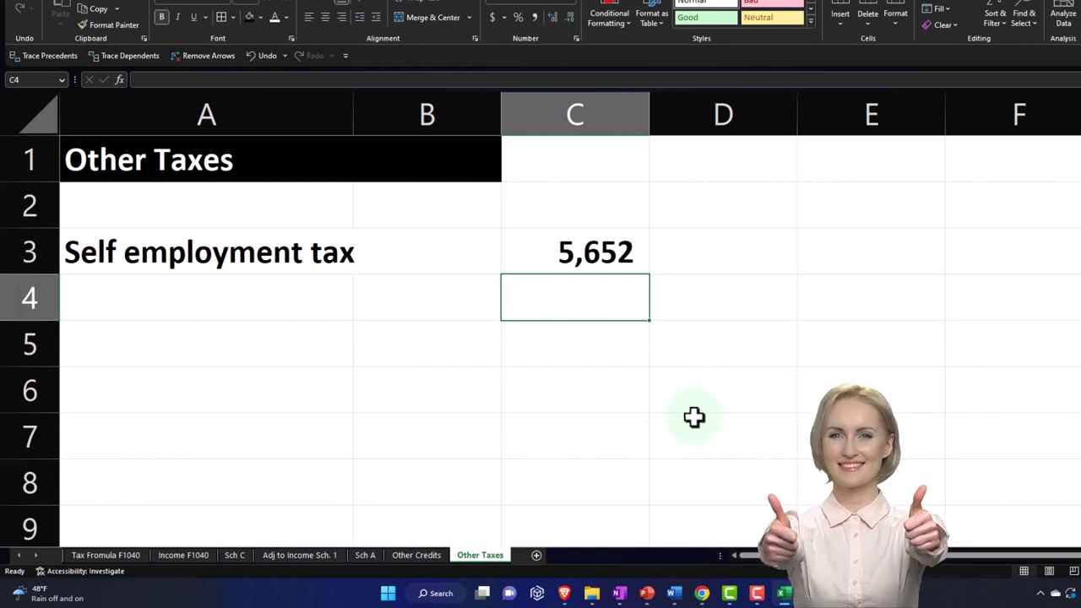
scroll(135, 456, "down", 1)
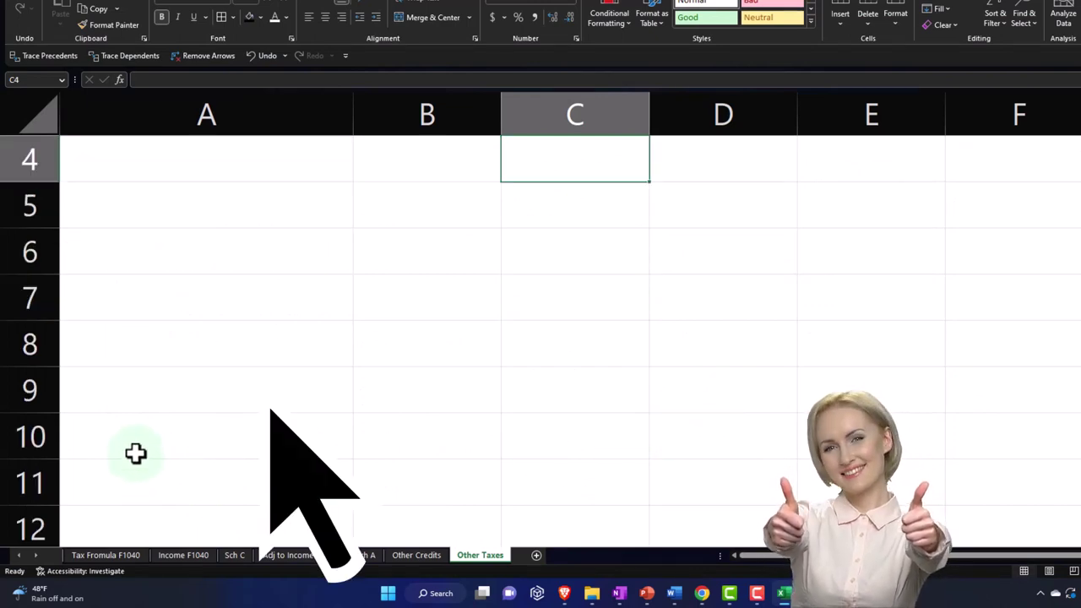
left_click(120, 422)
scroll(142, 457, "up", 1)
type("To")
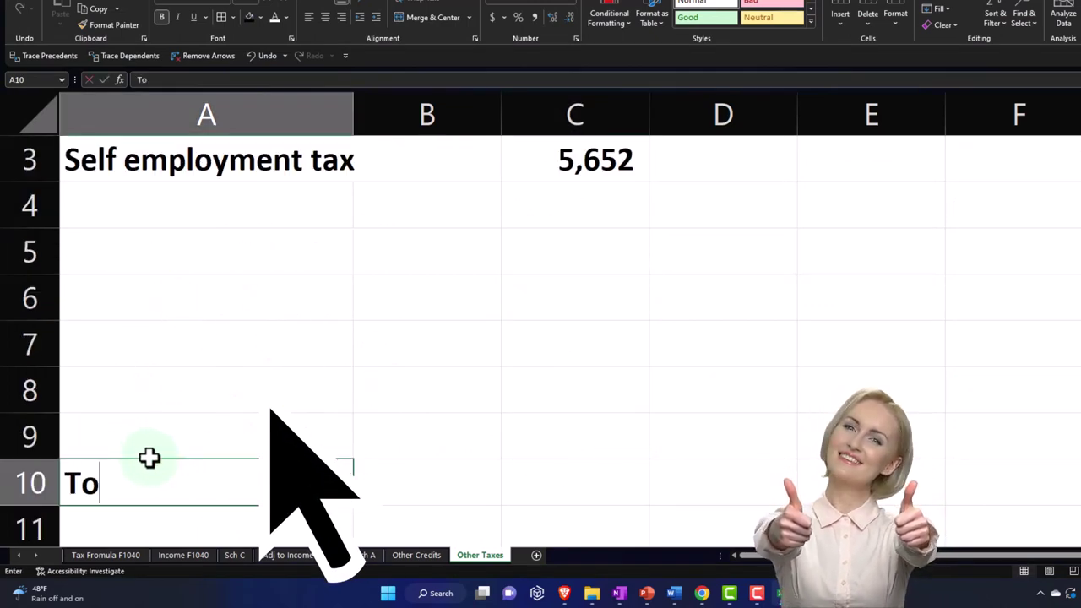
type("thaal")
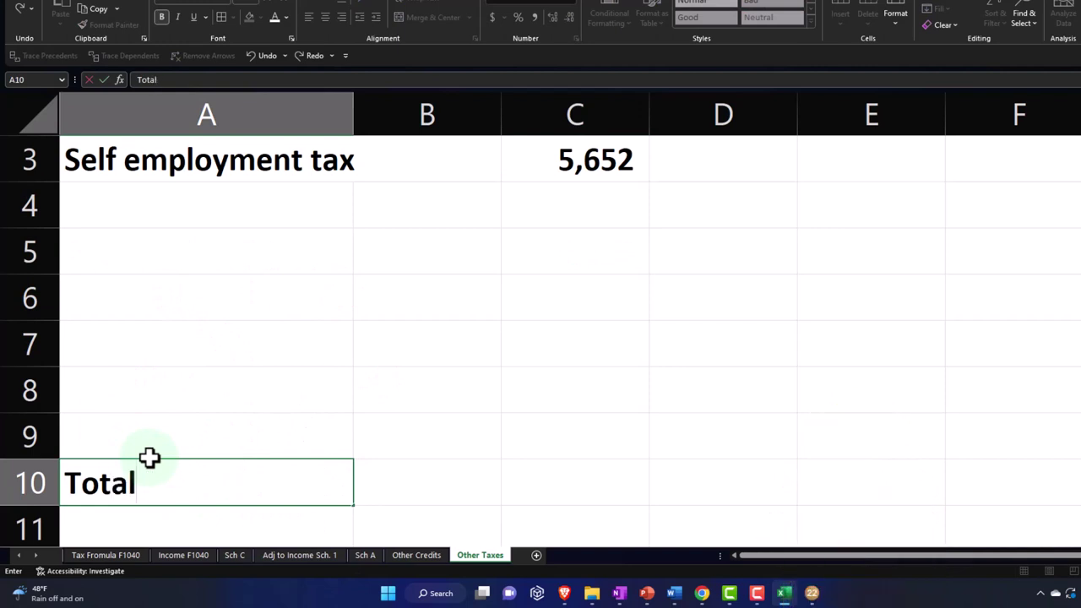
type(" other tax")
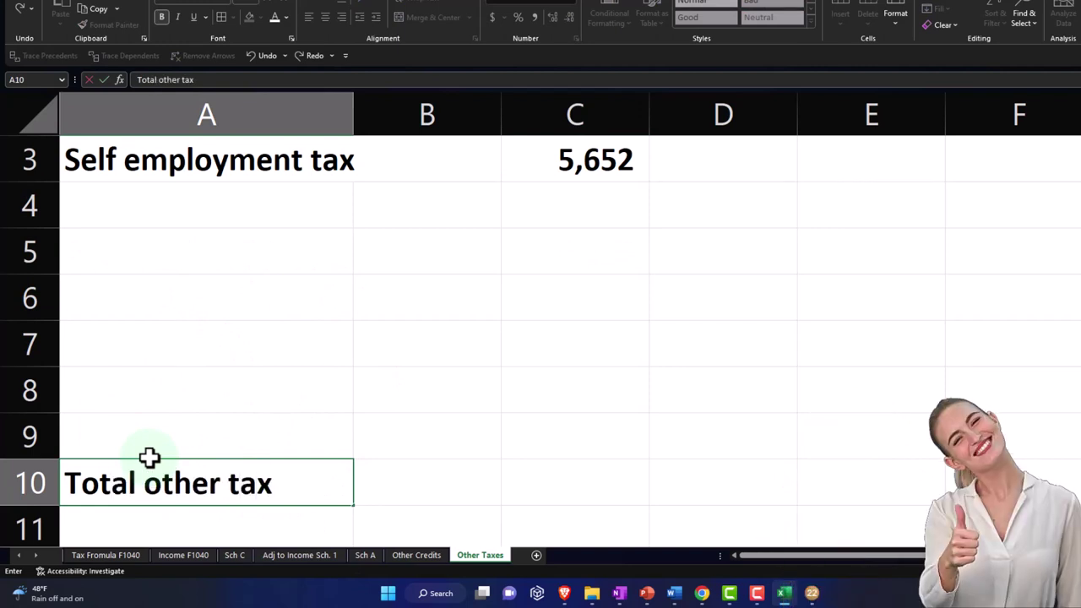
Total the other taxes in D10 with the formula =SUM(C2:C9)
key("Right")
key("Right")
key("Right")
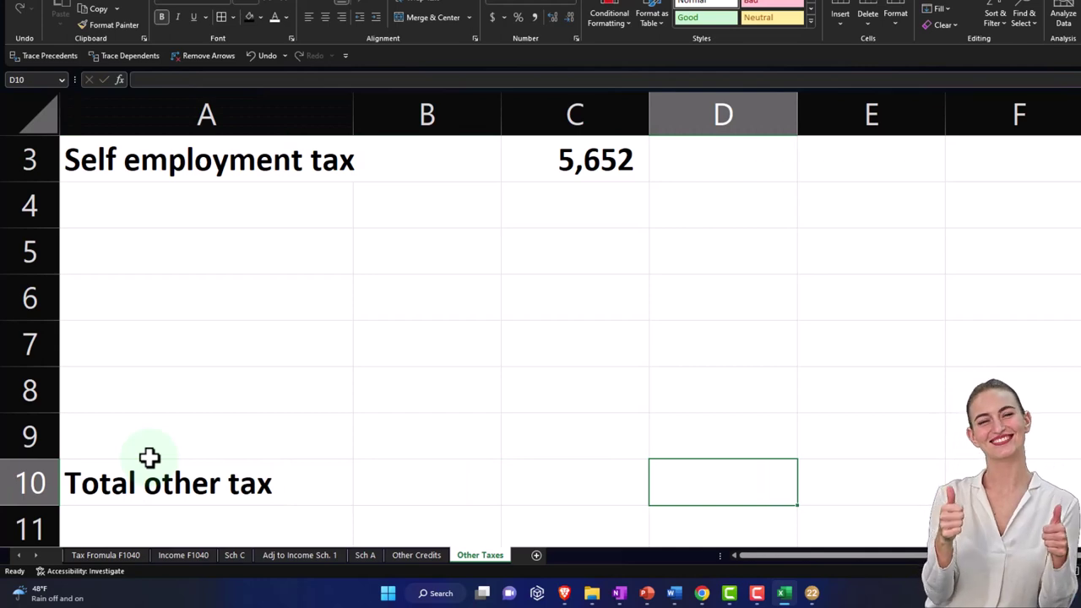
type("=sum(")
key("Up")
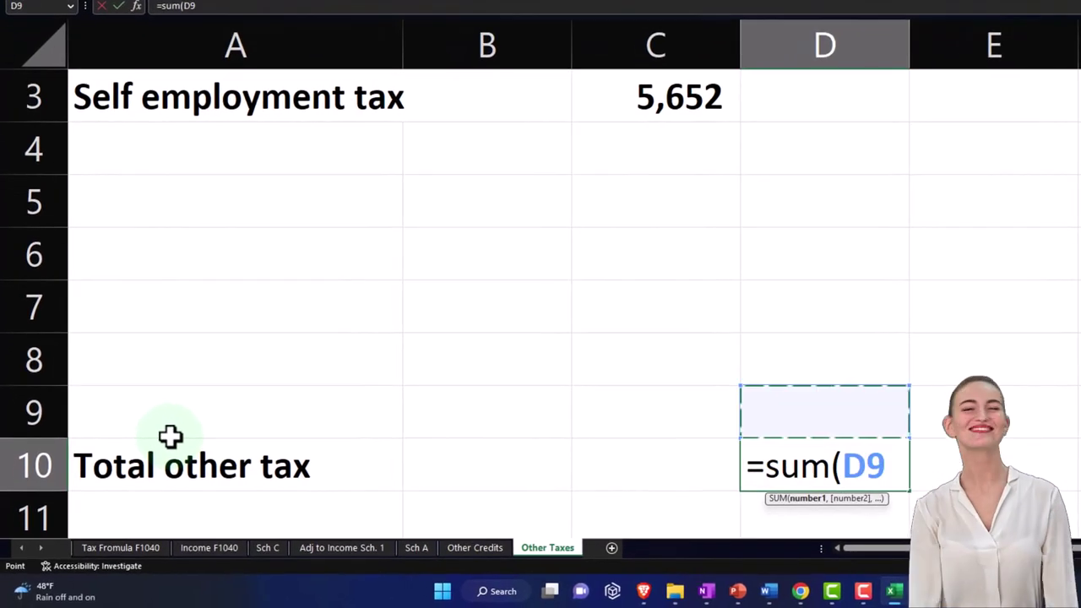
key("Left")
key("shift+Up")
key("shift+Up")
key("shift+Up")
key("shift+Up")
key("shift+Up")
key("shift+Up")
key("shift+Up")
key("shift+Up")
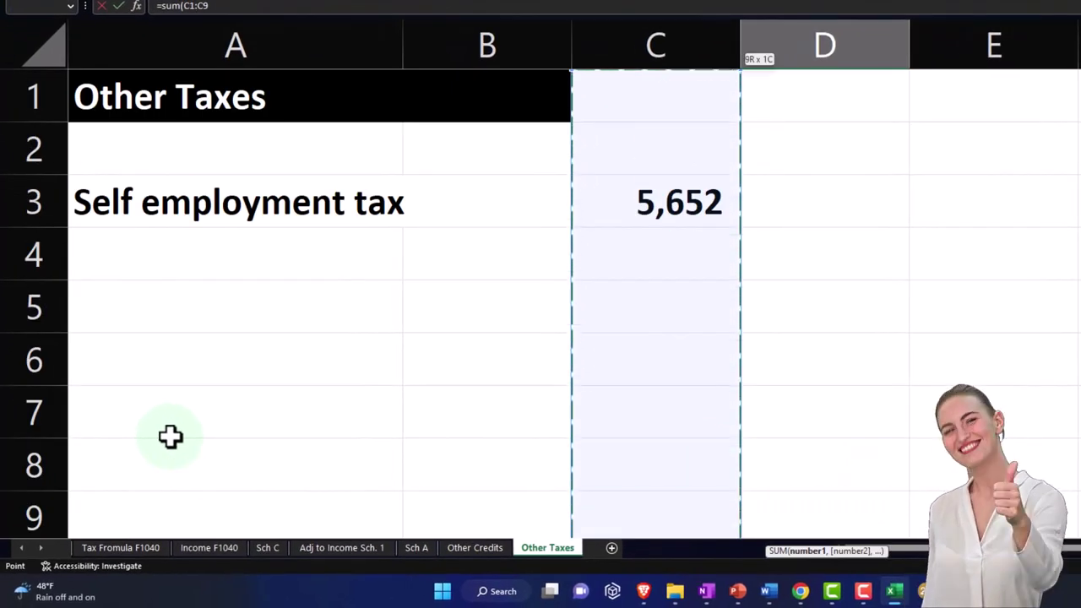
key("shift+Down")
key("shift+Down")
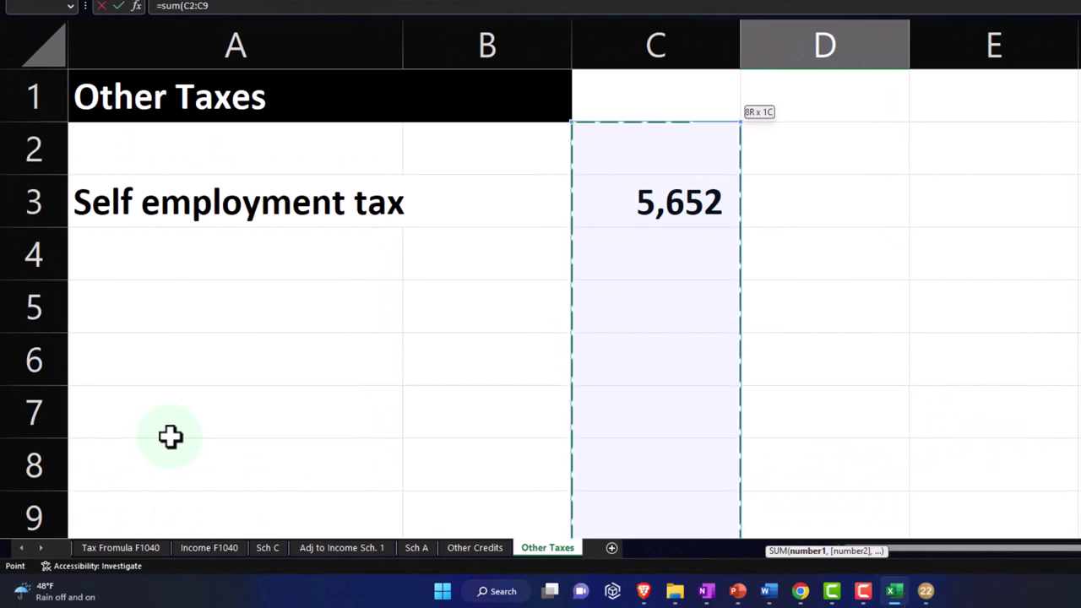
key("Return")
Add cell borders and the recent light blue fill to A2:C3
scroll(172, 439, "up", 1)
left_click_drag(187, 144, 612, 209)
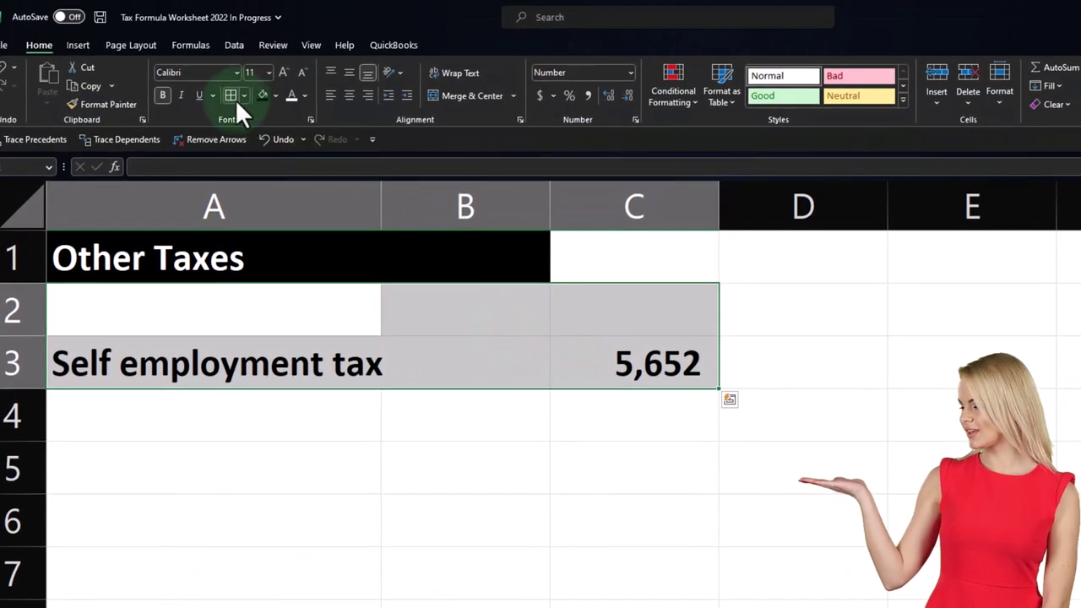
left_click(275, 94)
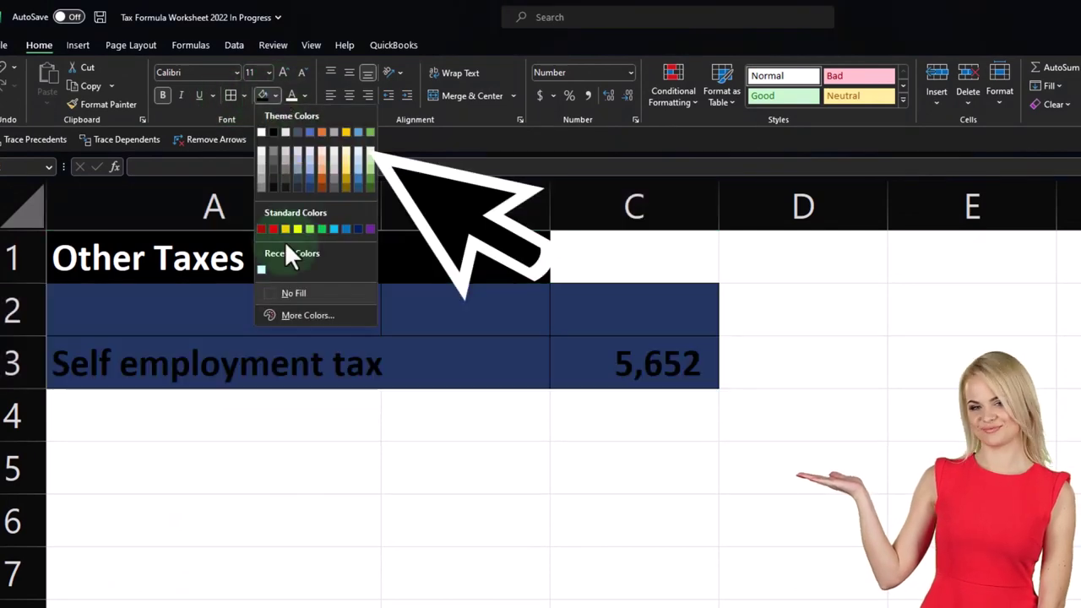
left_click(264, 268)
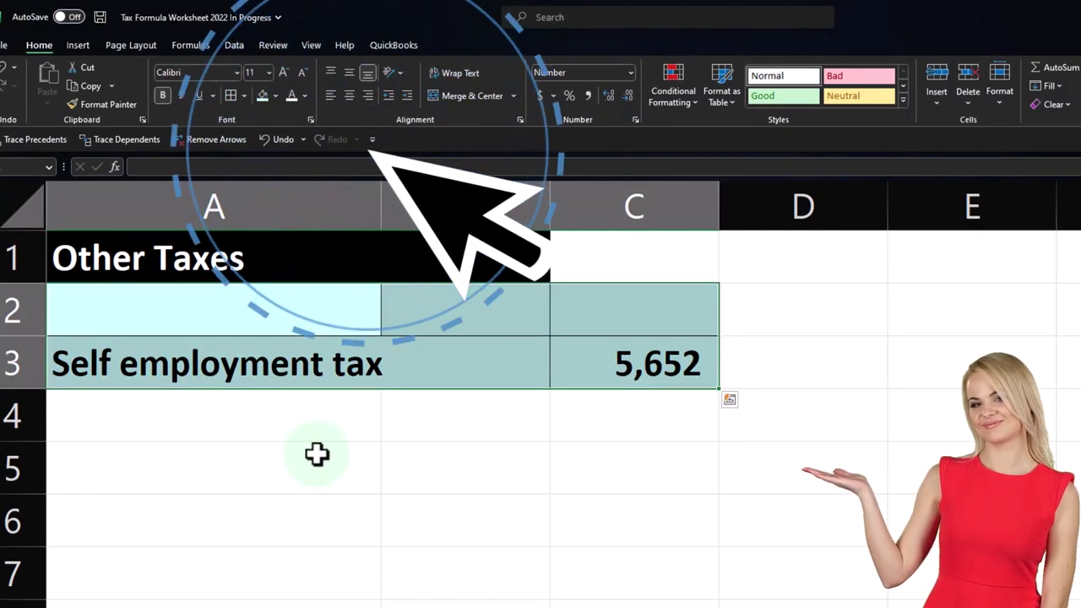
Link Other Taxes in D13 of the Tax Fromula F1040 sheet to the total in D10 of the Other Taxes sheet
scroll(316, 453, "down", 1)
left_click(726, 524)
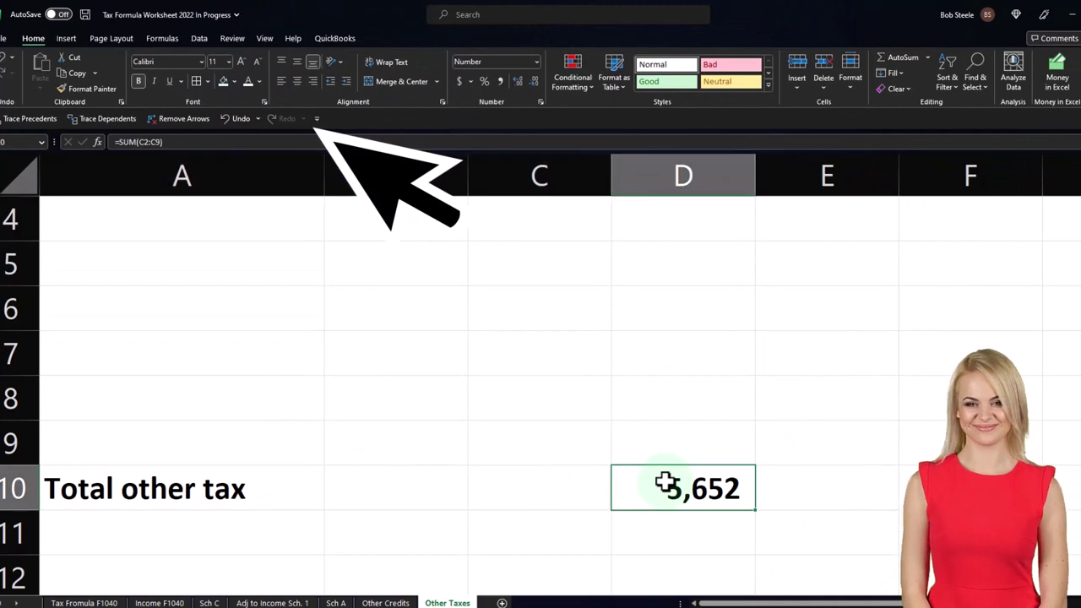
left_click(89, 603)
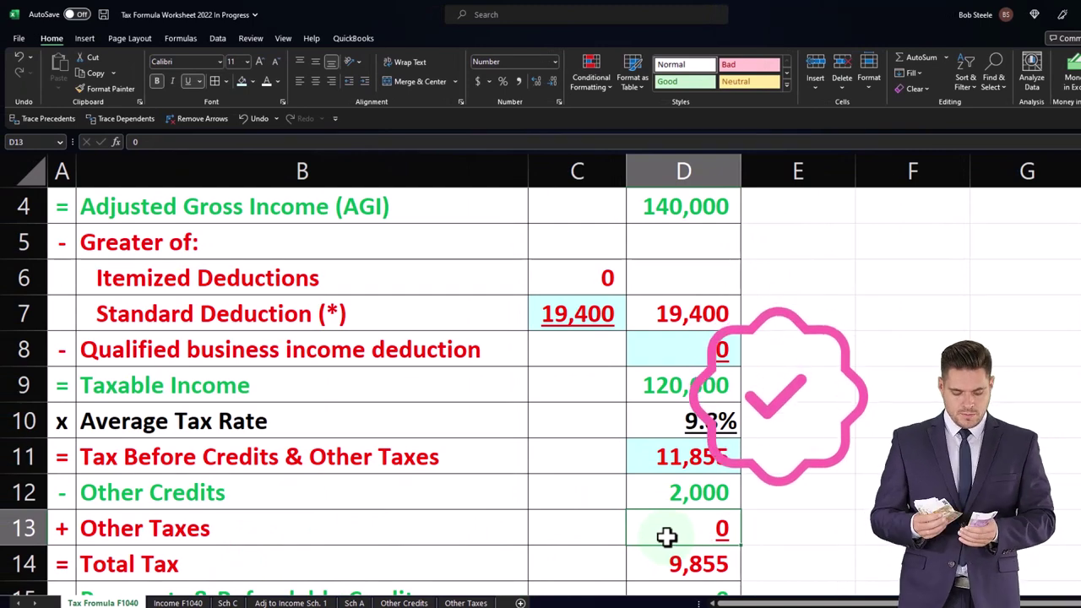
type("=")
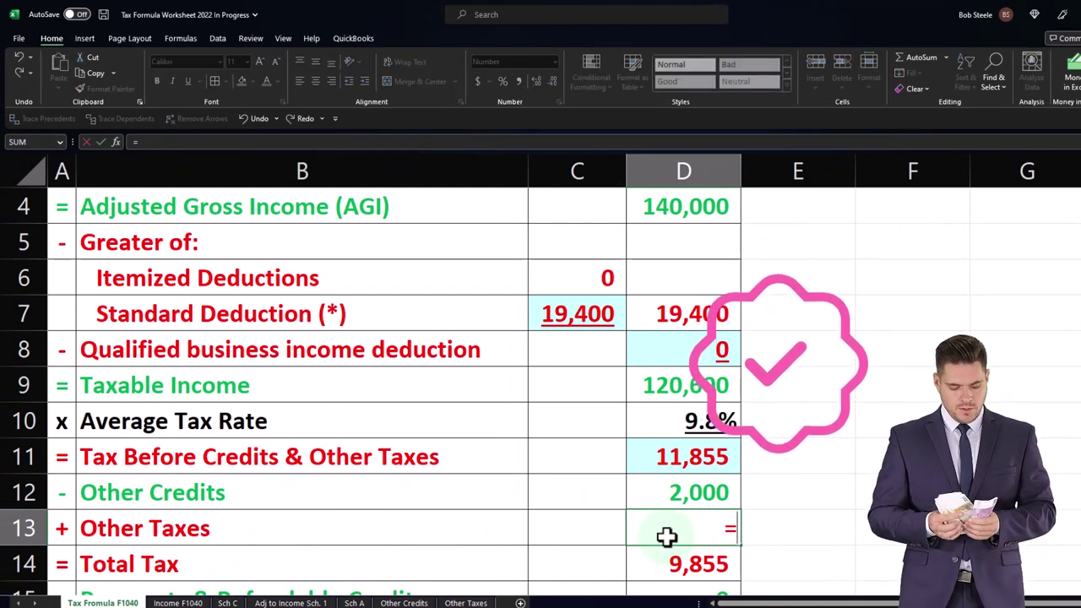
left_click(466, 602)
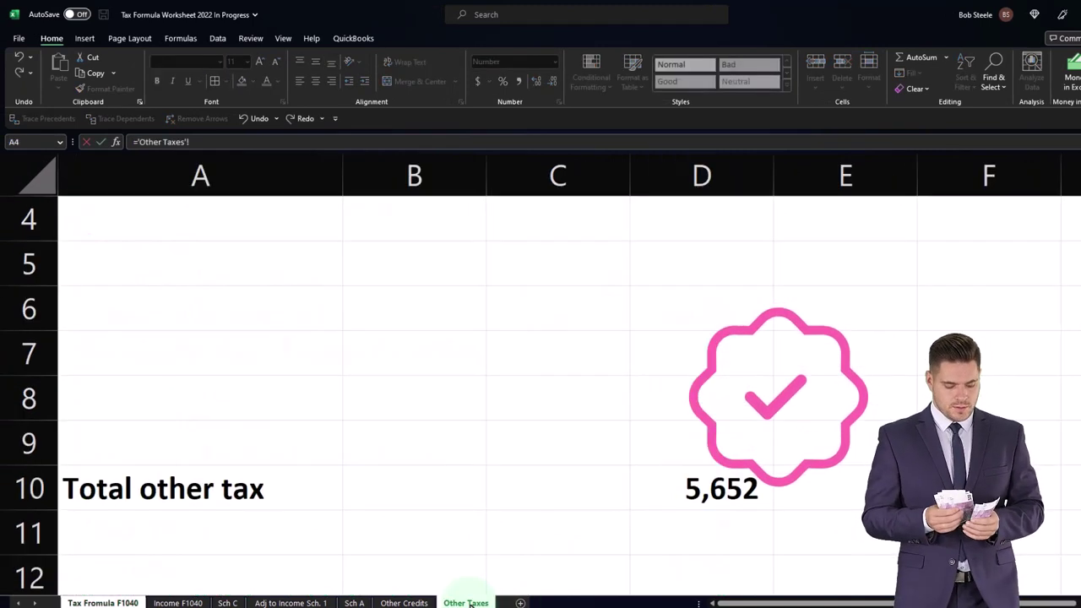
left_click(694, 493)
scroll(717, 483, "up", 1)
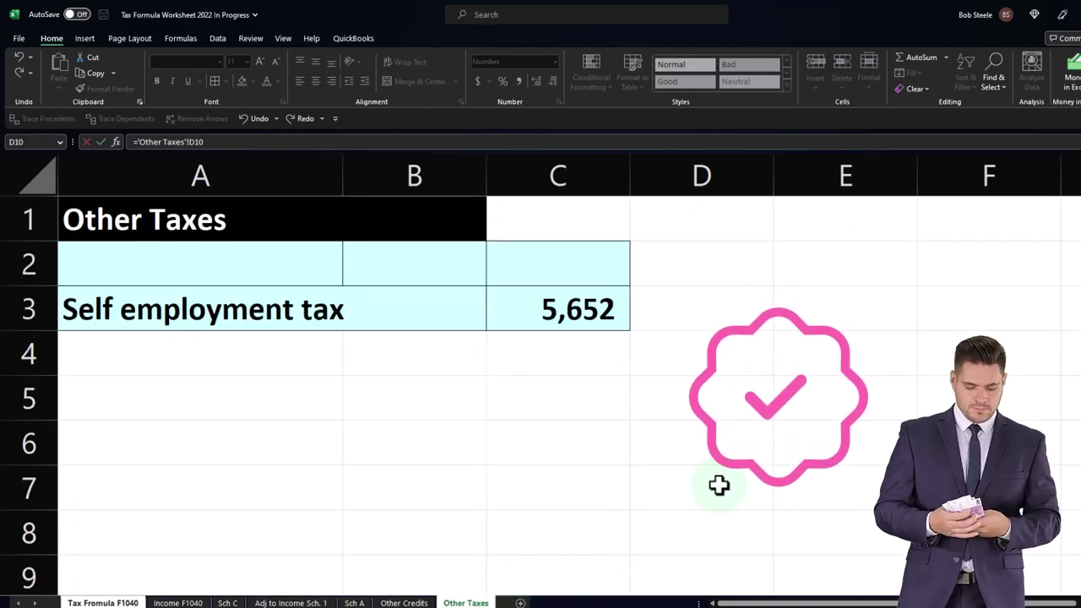
key("Return")
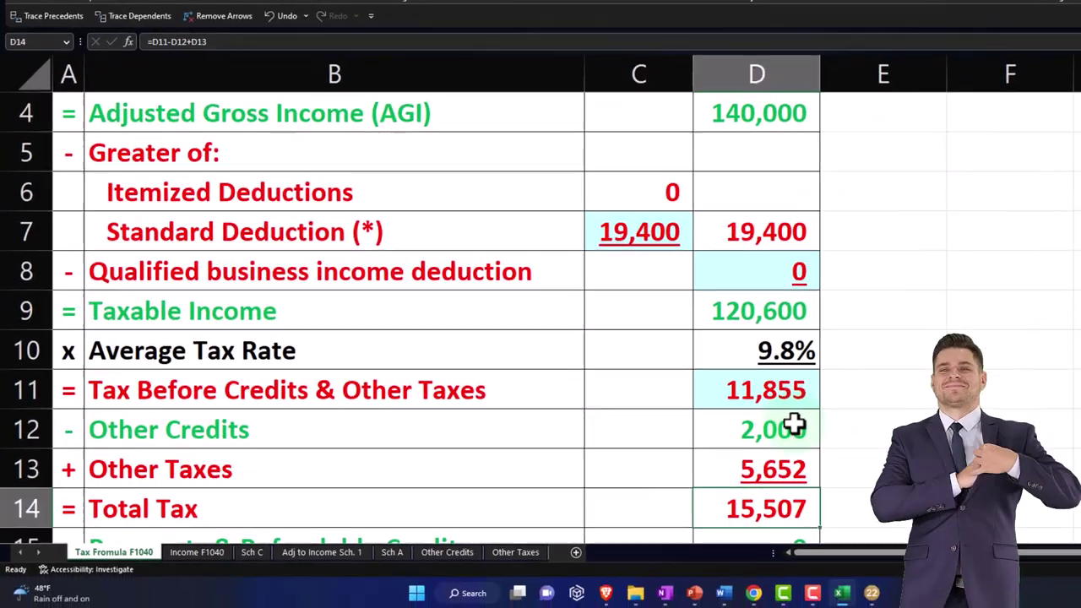
Switch to Lacerte and review the tax and other tax lines on Form 1040 page 2, plus Form 1040 page 1
left_click(873, 592)
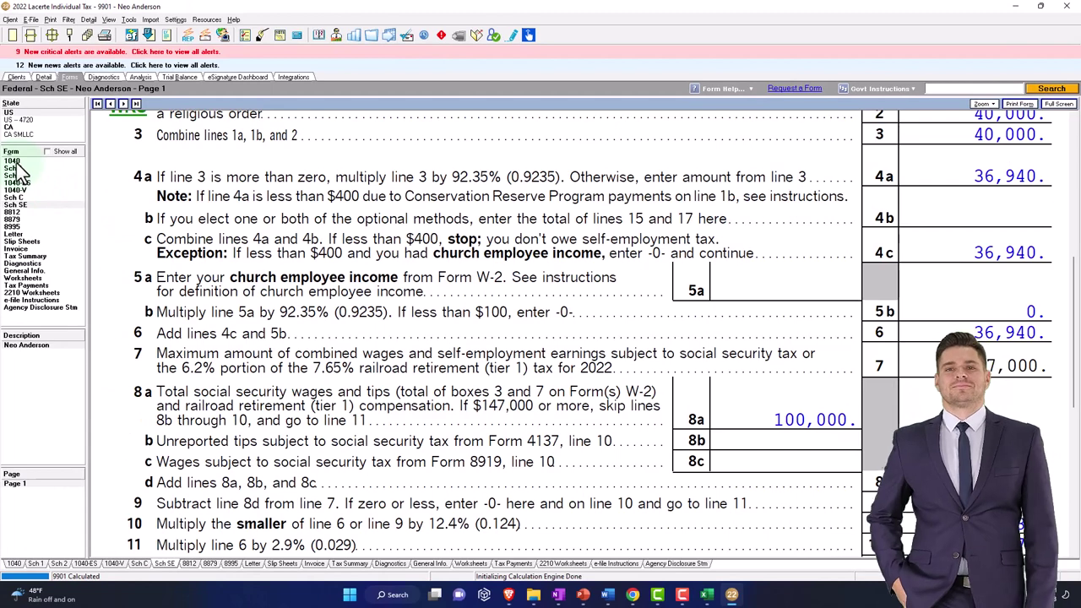
left_click(22, 166)
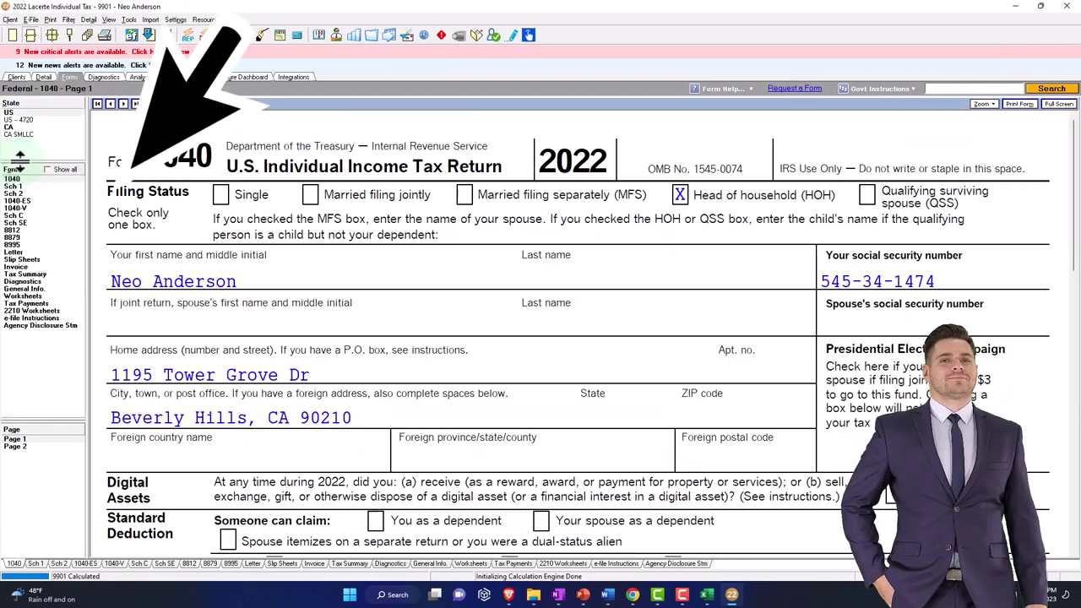
left_click(31, 445)
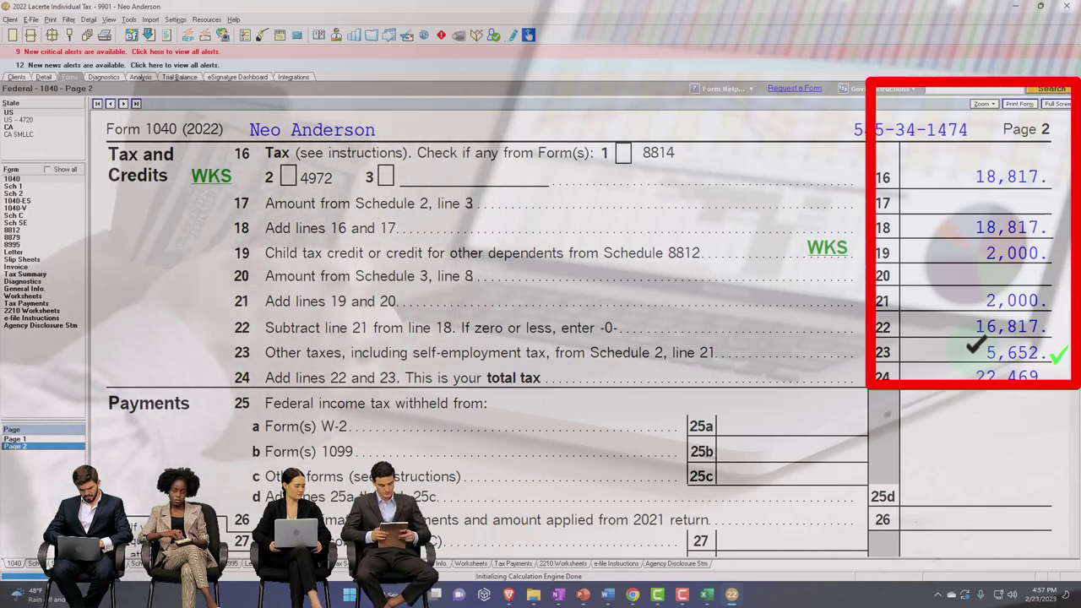
left_click(31, 440)
scroll(610, 427, "down", 5)
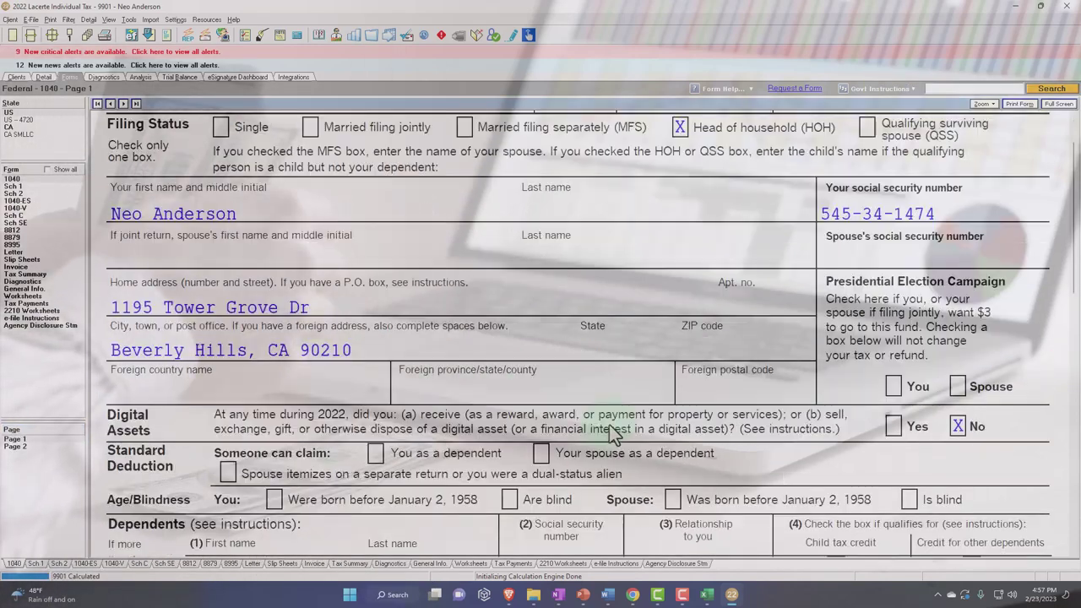
scroll(610, 427, "down", 10)
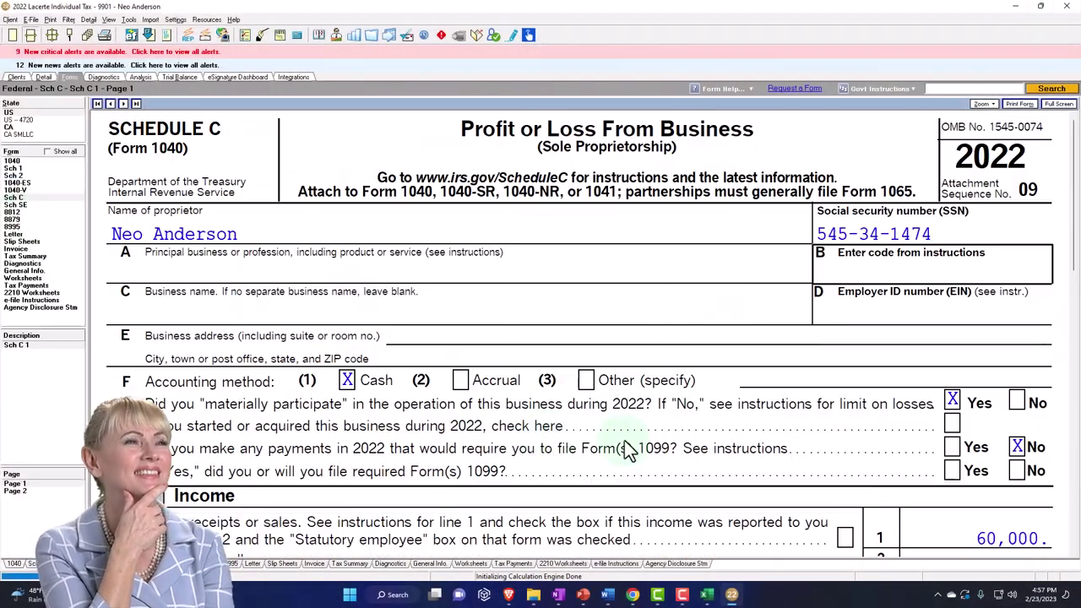
Examine Schedule C's income and expenses and Schedule 1, including the deductible part of self-employment tax on page 2, line 15
scroll(627, 450, "down", 10)
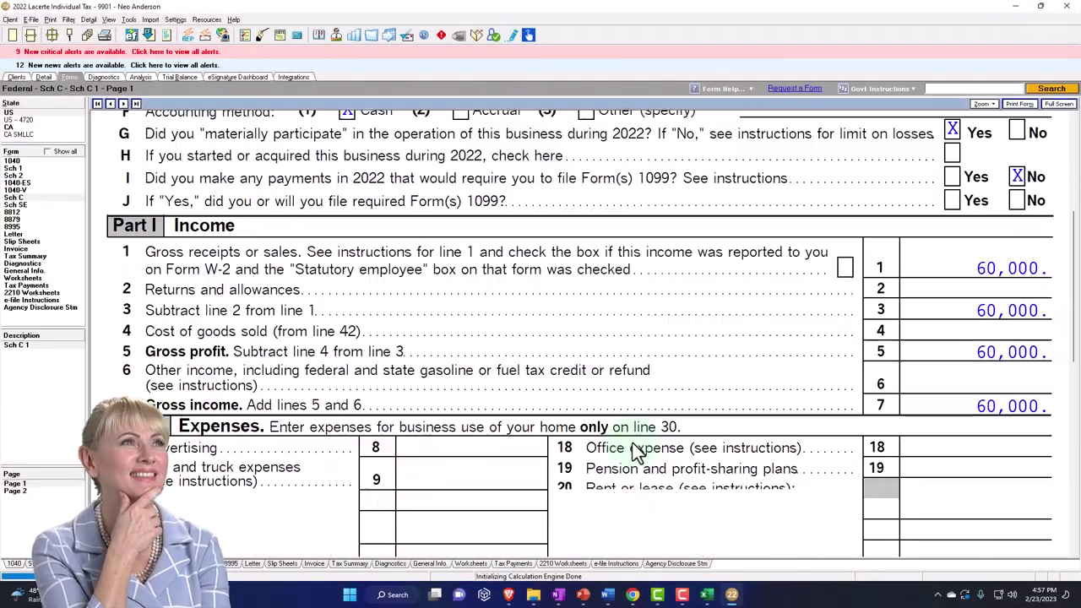
scroll(639, 454, "down", 1)
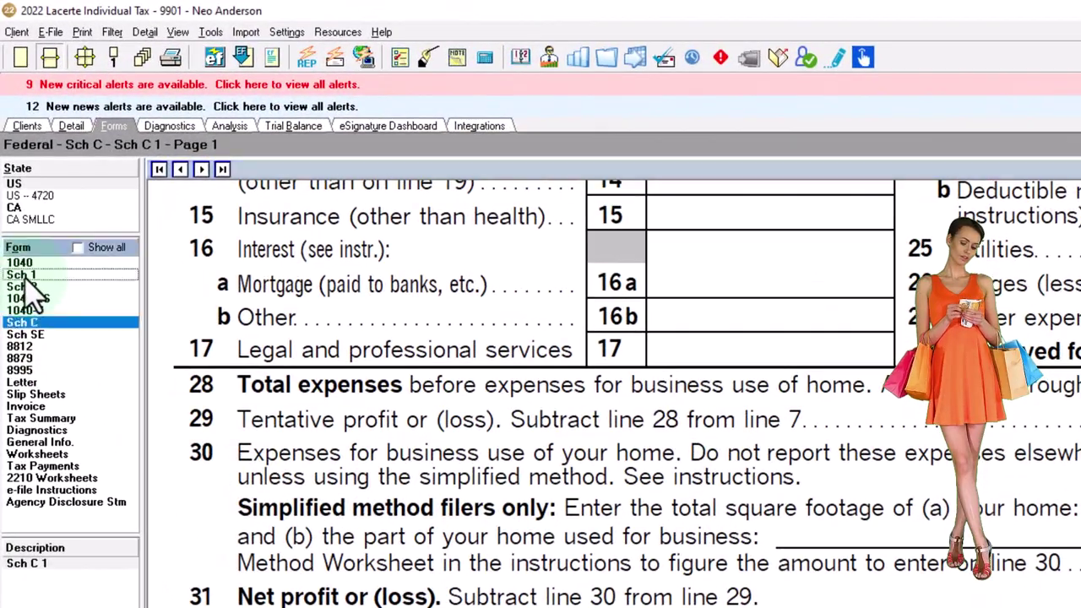
left_click(25, 277)
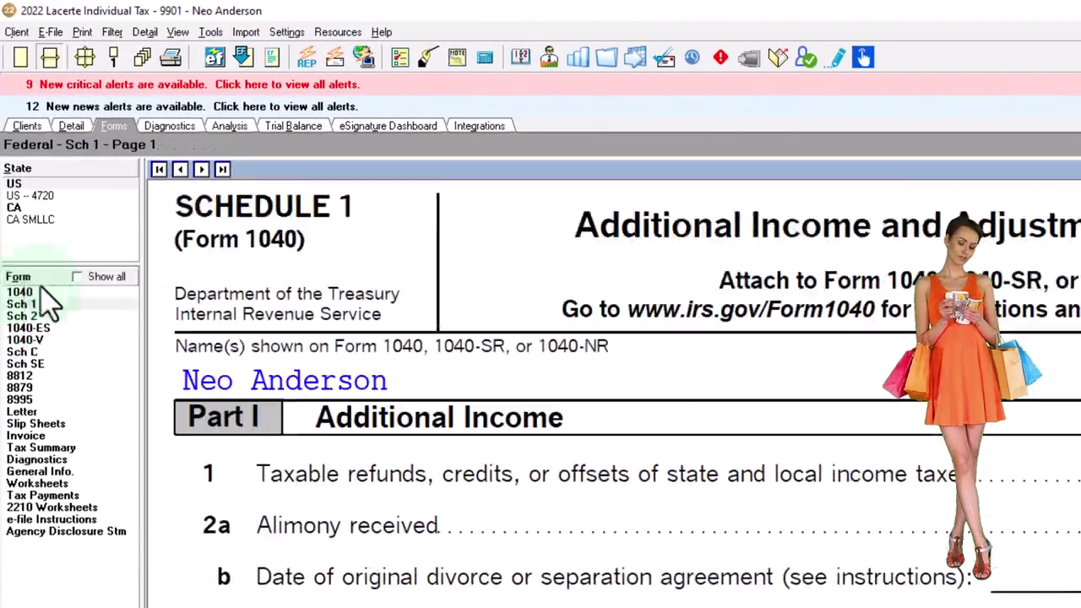
scroll(635, 582, "down", 3)
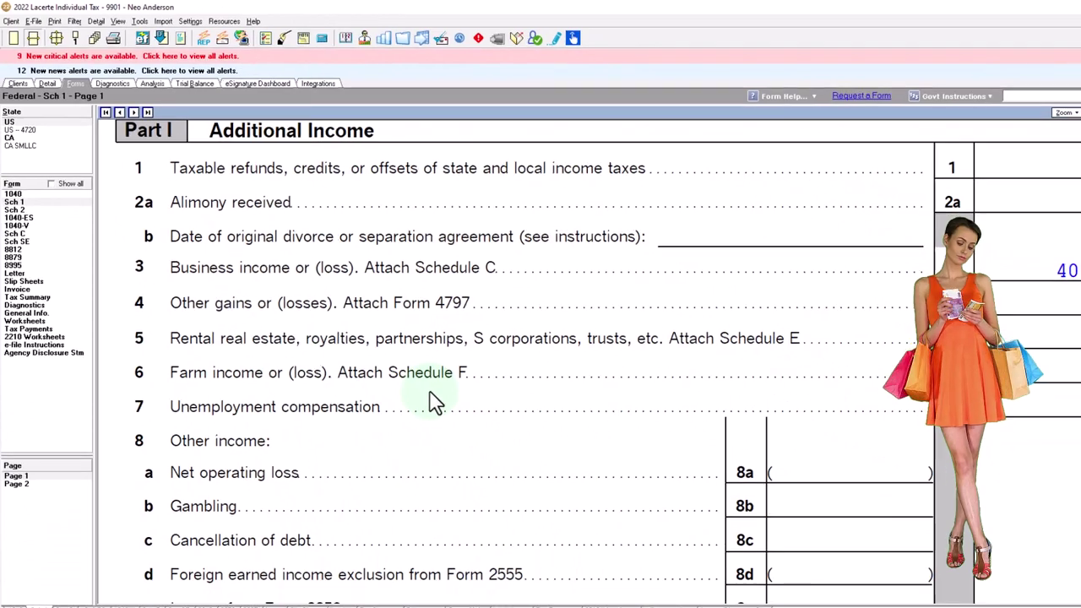
scroll(433, 401, "down", 10)
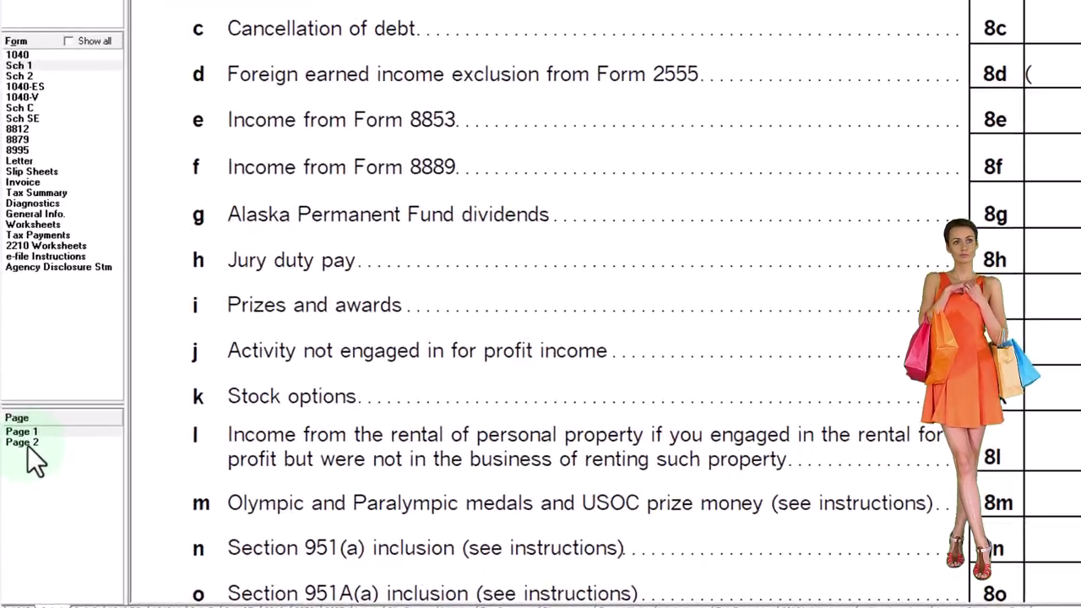
left_click(19, 483)
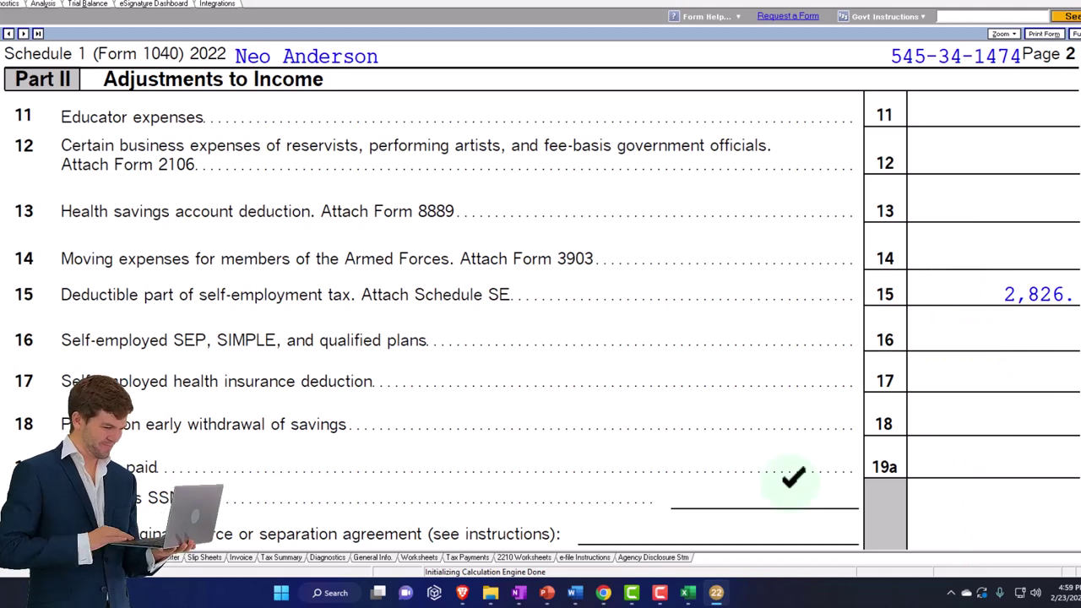
Switch to the Excel worksheet, check the source of Adjustments to income in D3, and open the Adj to Income Sch. 1 sheet
left_click(687, 592)
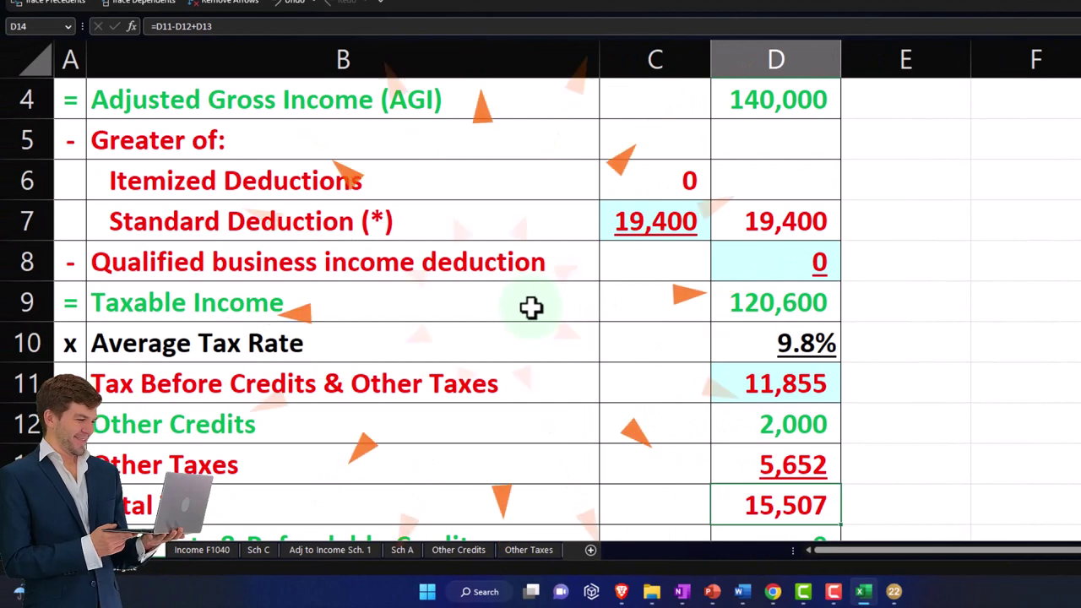
scroll(514, 377, "up", 1)
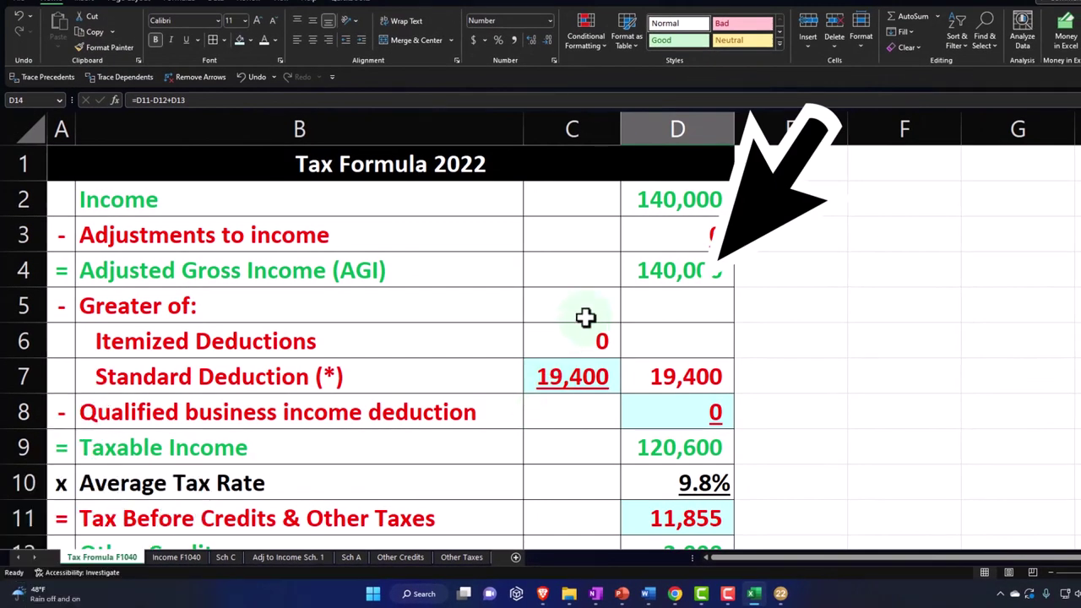
left_click(645, 237)
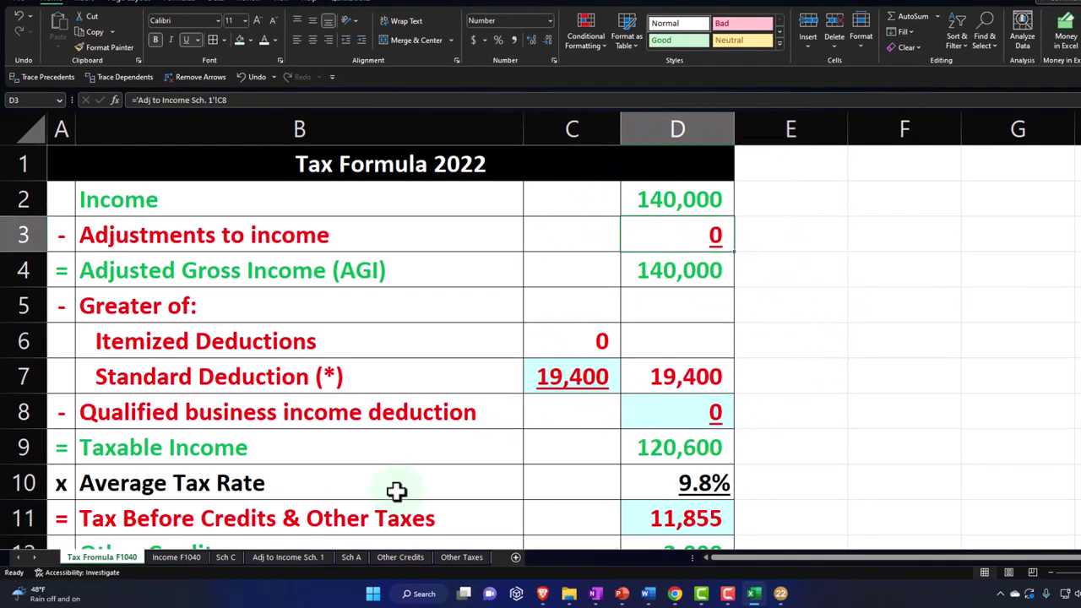
left_click(301, 560)
left_click(78, 244)
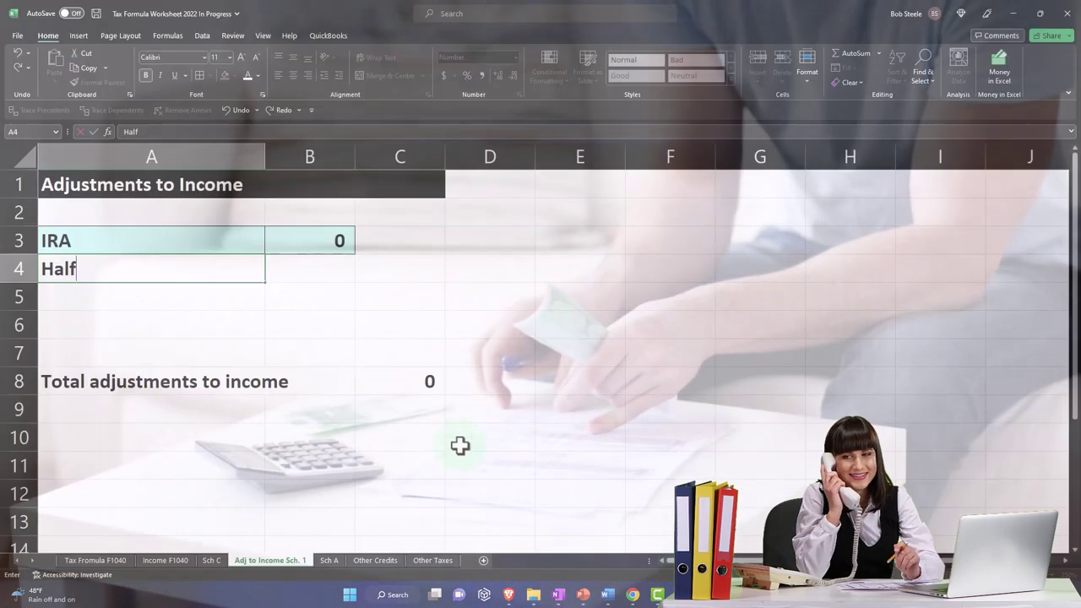
left_click_drag(121, 275, 4, 267)
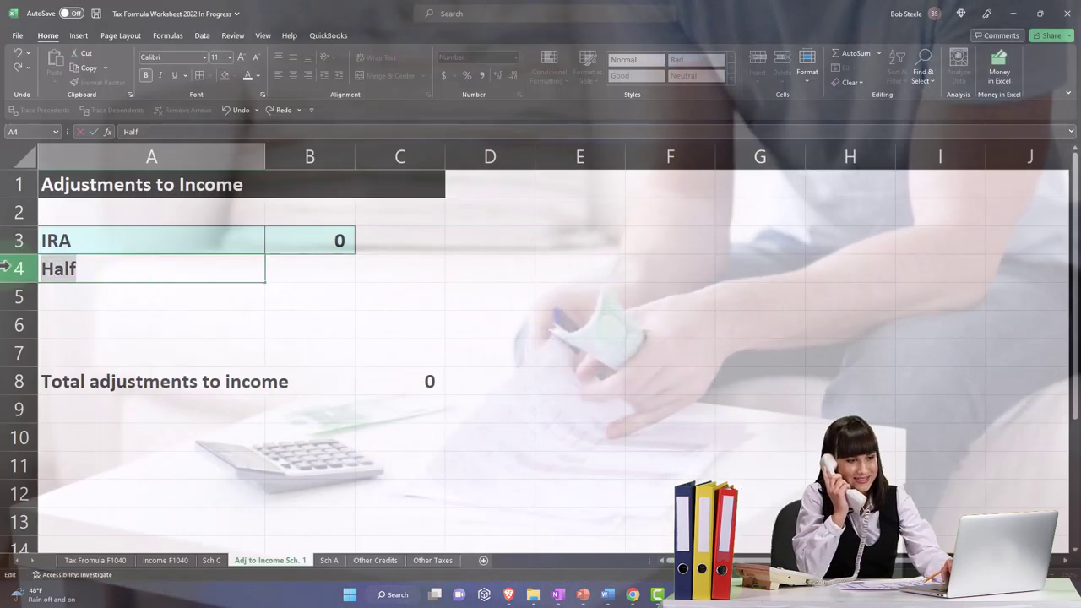
type("Part o f")
key("BackSpace")
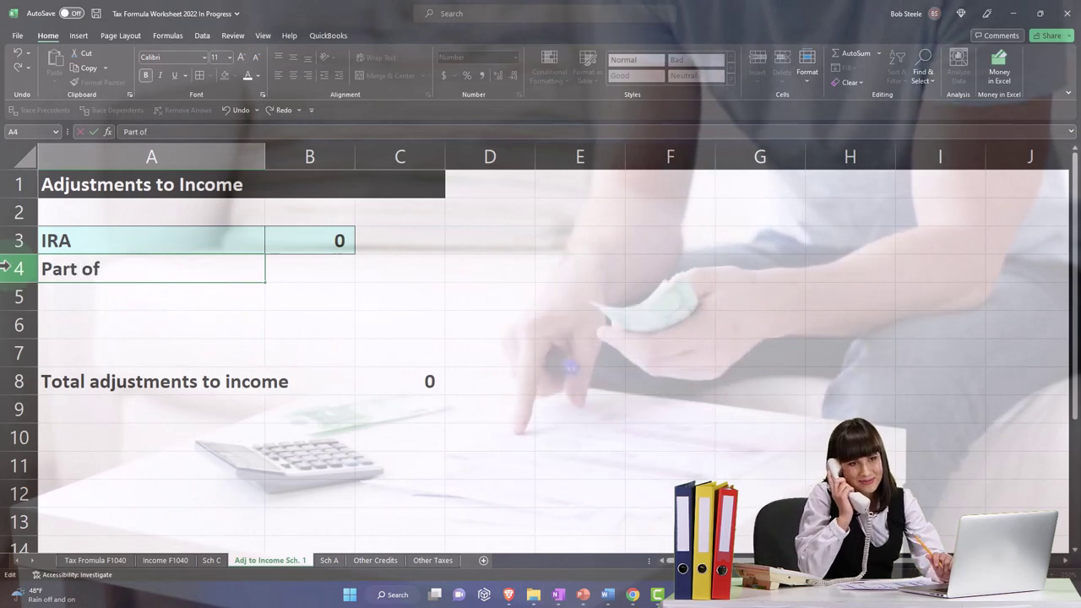
type("f")
key("BackSpace")
key("BackSpace")
key("BackSpace")
key("BackSpace")
key("BackSpace")
key("BackSpace")
key("BackSpace")
Enter the label "Half self employment tax" in A4 below the IRA row
type("Hal")
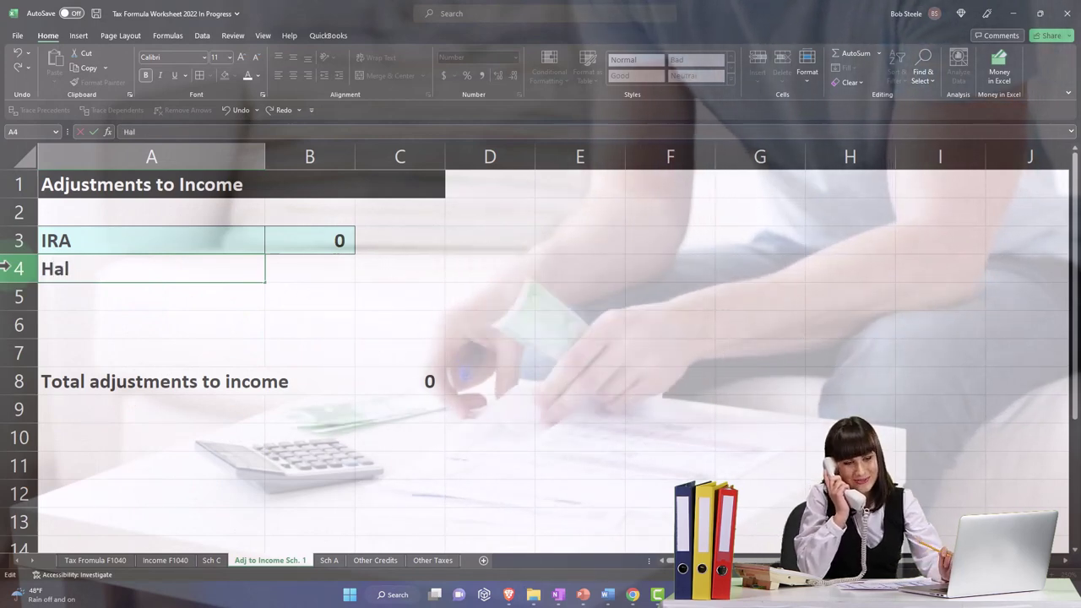
type("f self emp")
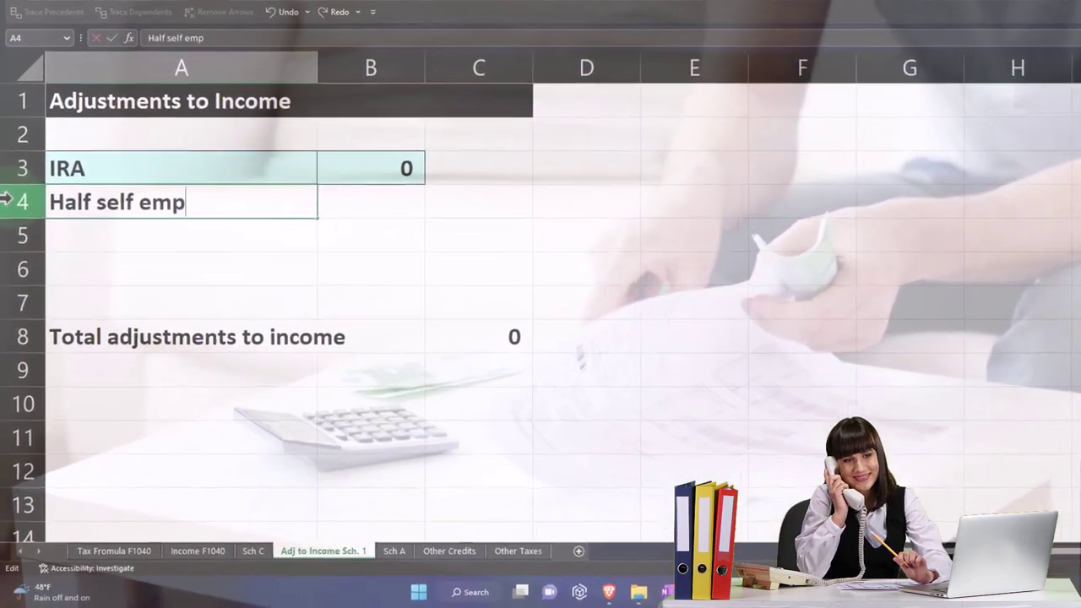
type("loyment t")
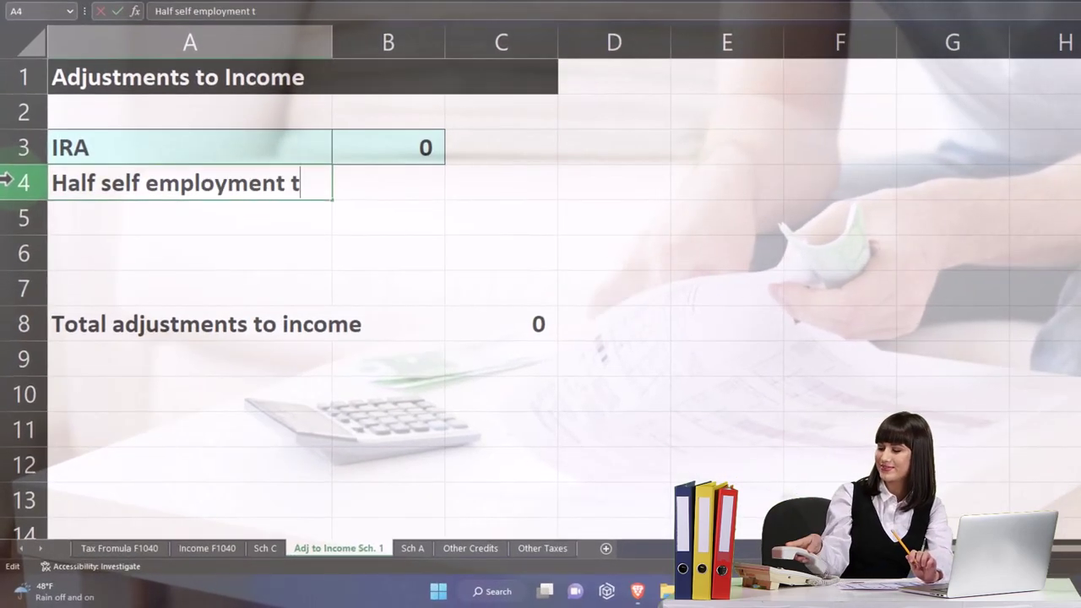
type("ax")
key("Return")
Calculate half the self-employment tax in B4 with ='Other Taxes'!C3/2 and check it against Schedule 1 line 15 in Lacerte
key("Right")
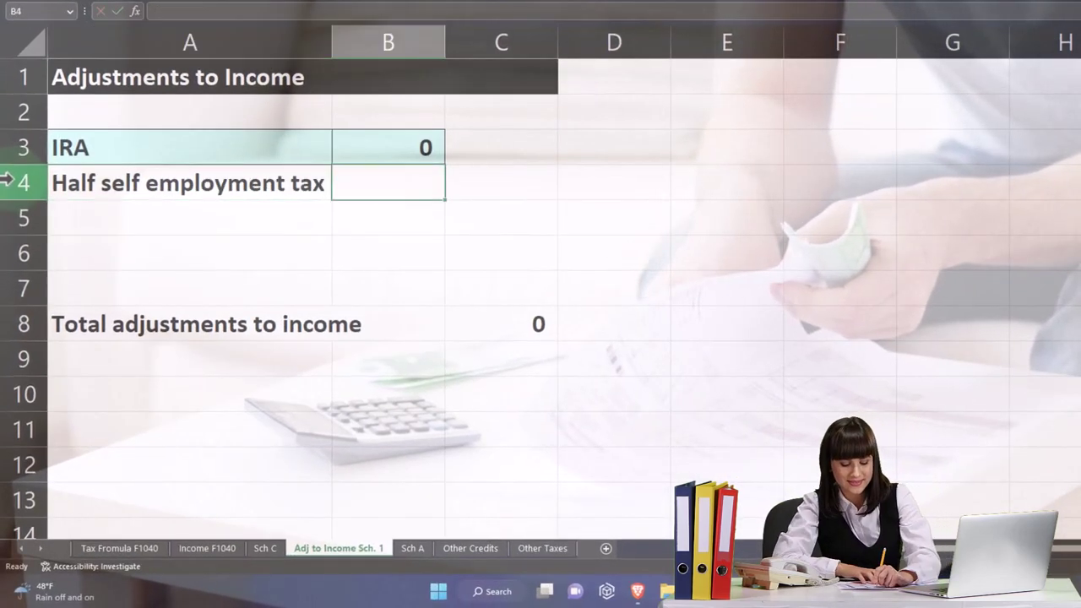
type("=")
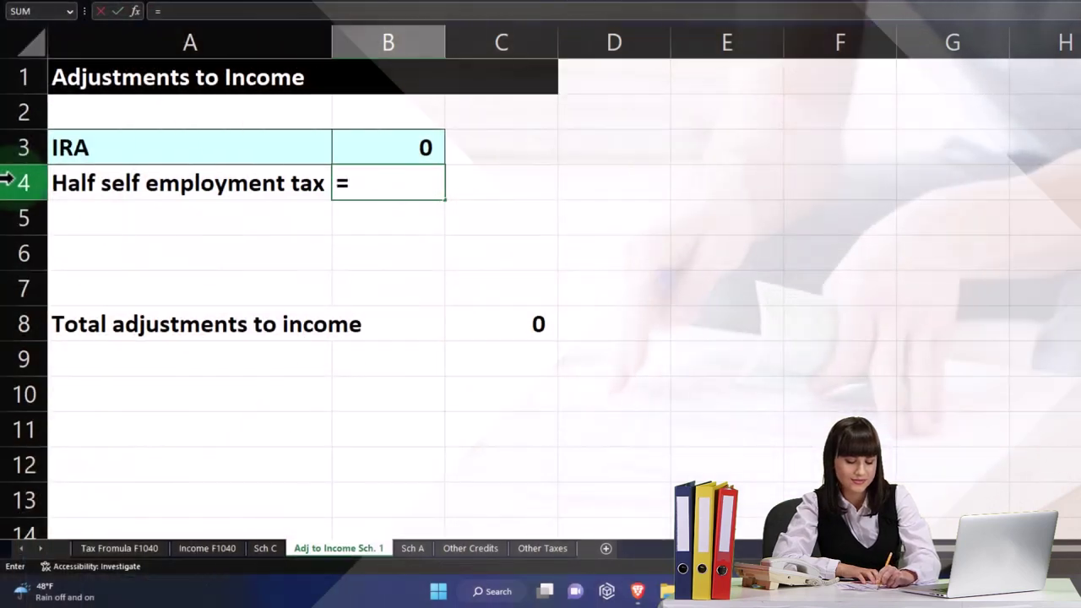
left_click(523, 549)
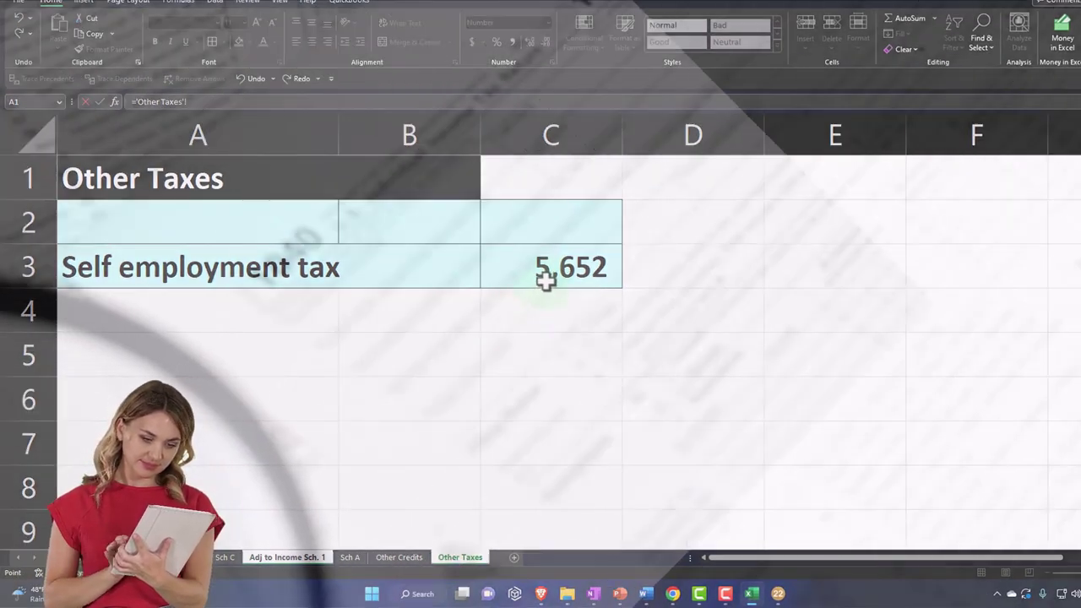
left_click(545, 281)
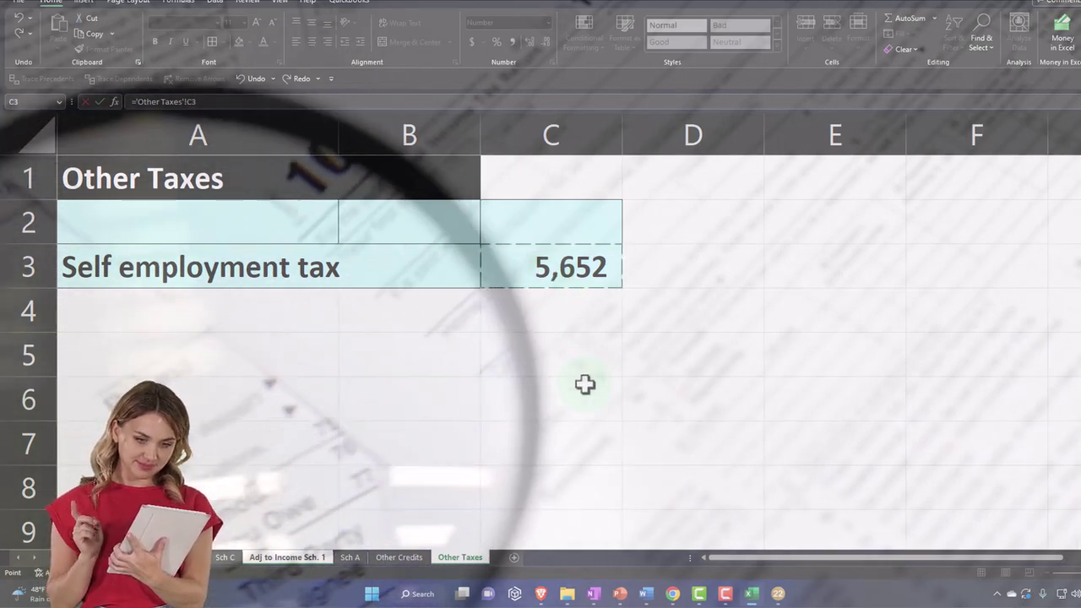
type("/2")
key("Return")
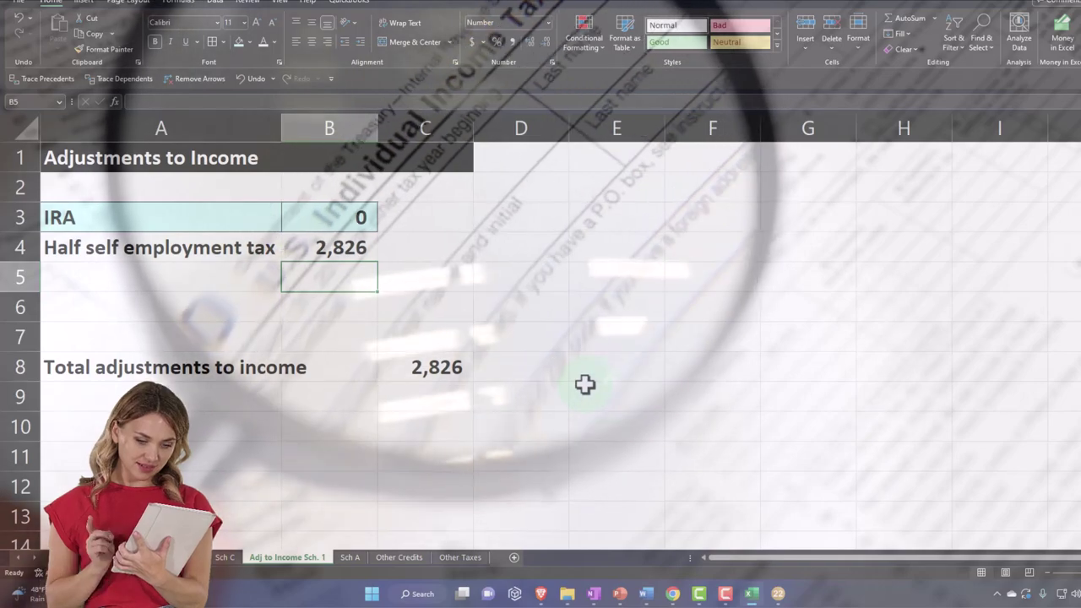
left_click(777, 593)
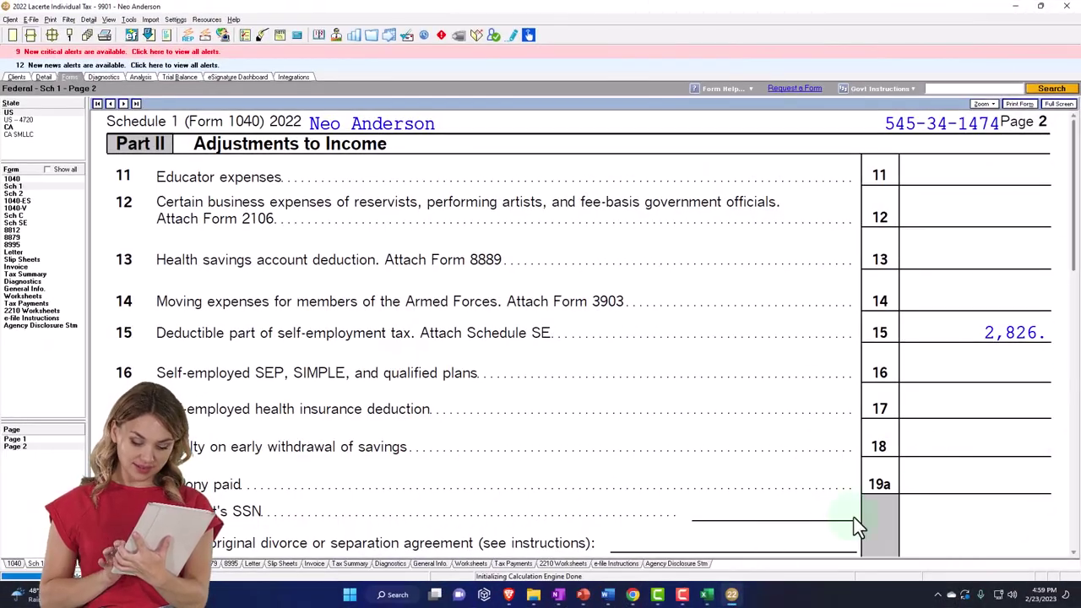
left_click(707, 595)
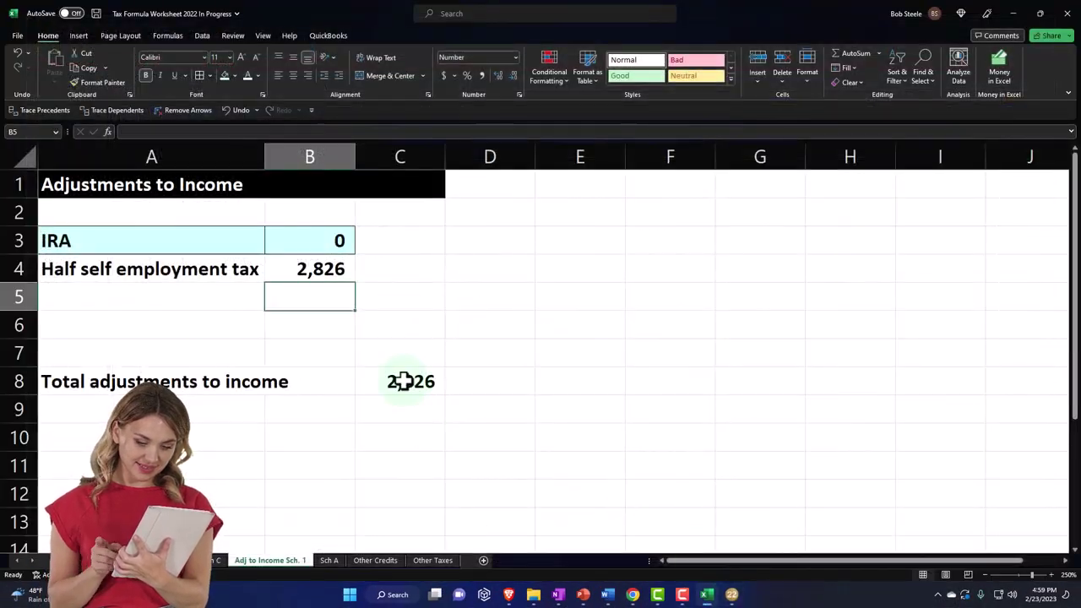
Format A4:B4 with borders and a light blue fill, and check the Total adjustments to income formula in C8
left_click(240, 268)
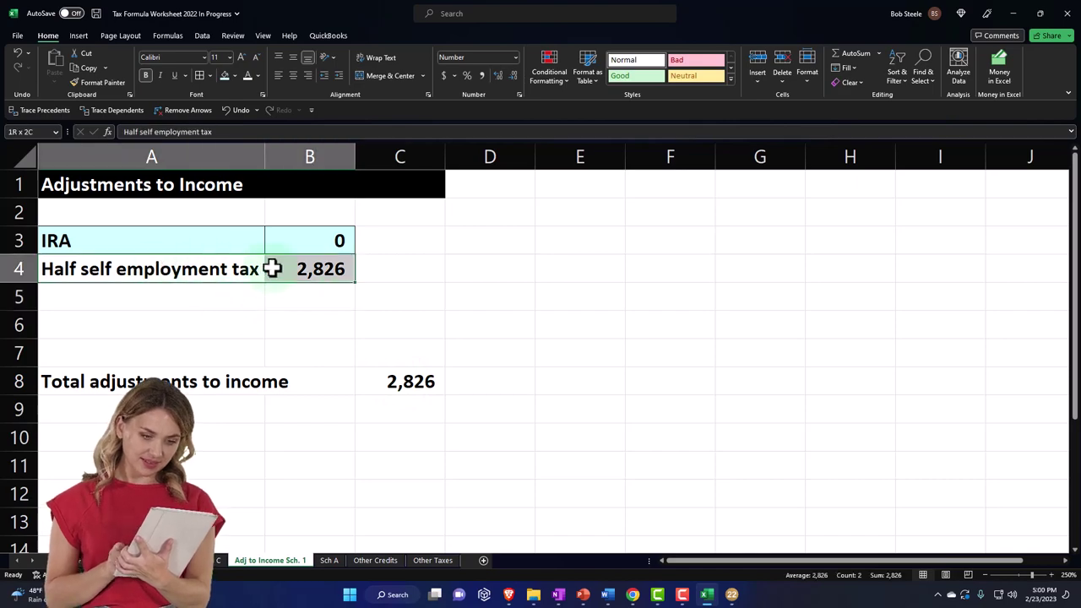
left_click_drag(271, 268, 274, 269)
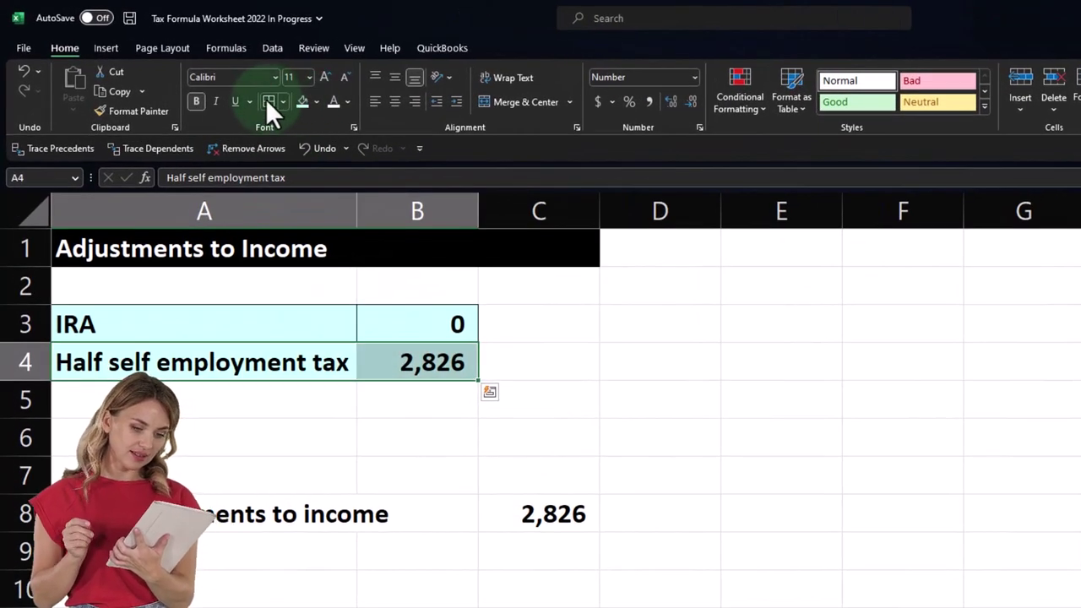
left_click(552, 507)
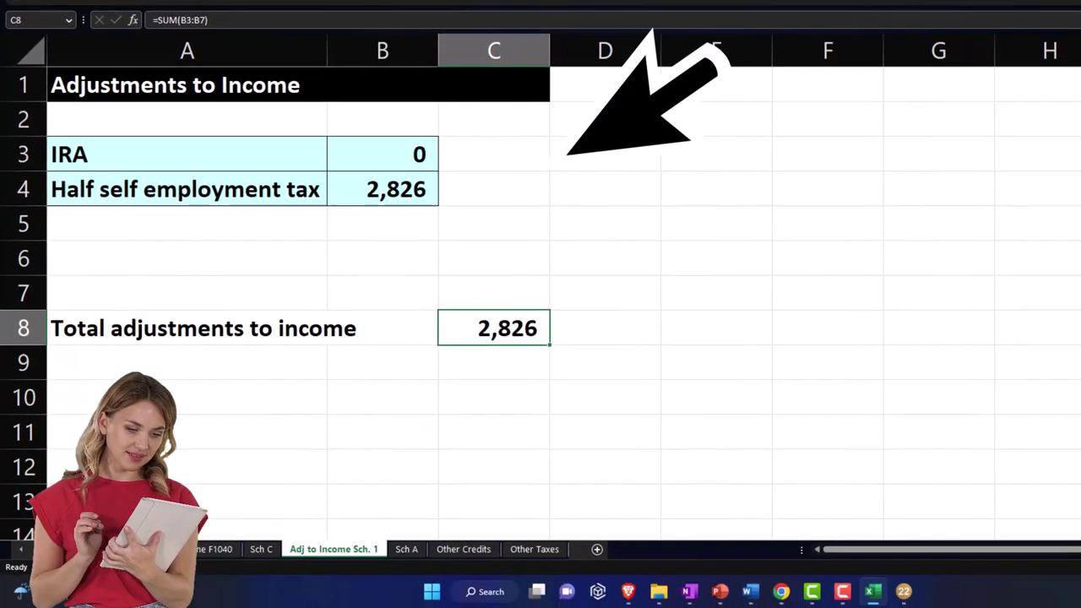
Check the Income formula in D2 of the Tax Fromula F1040 sheet, and examine lines 8 to 15 of Form 1040 page 1 in Lacerte
left_click(215, 549)
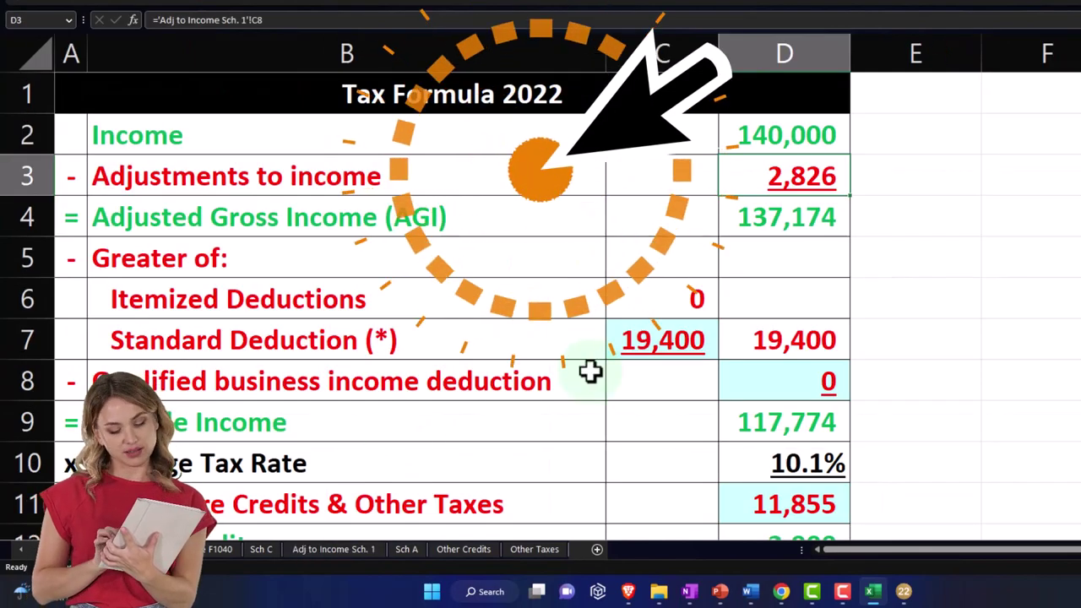
left_click(842, 145)
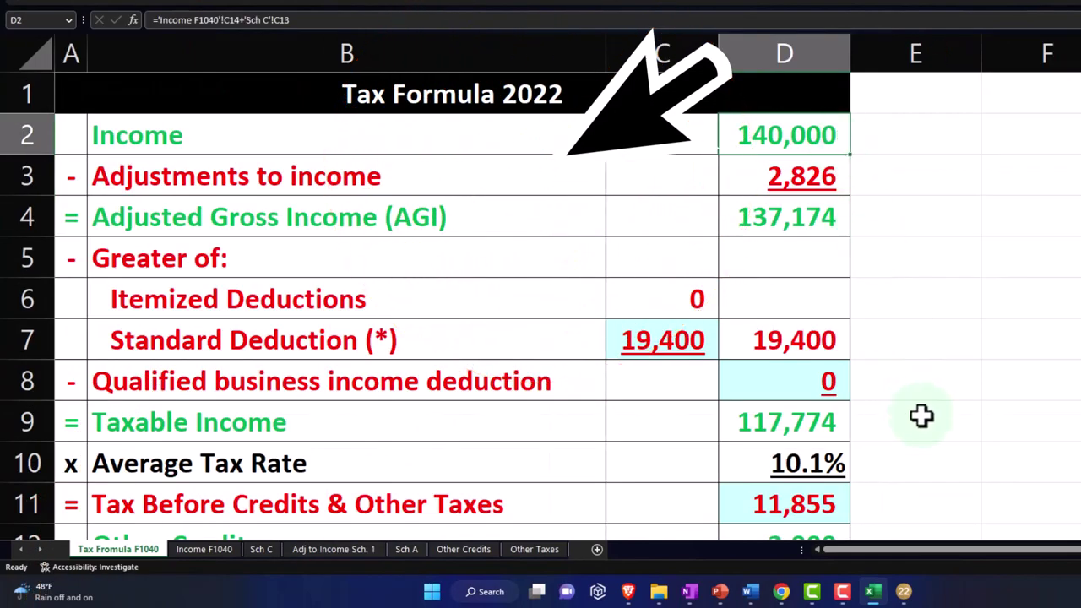
left_click(903, 590)
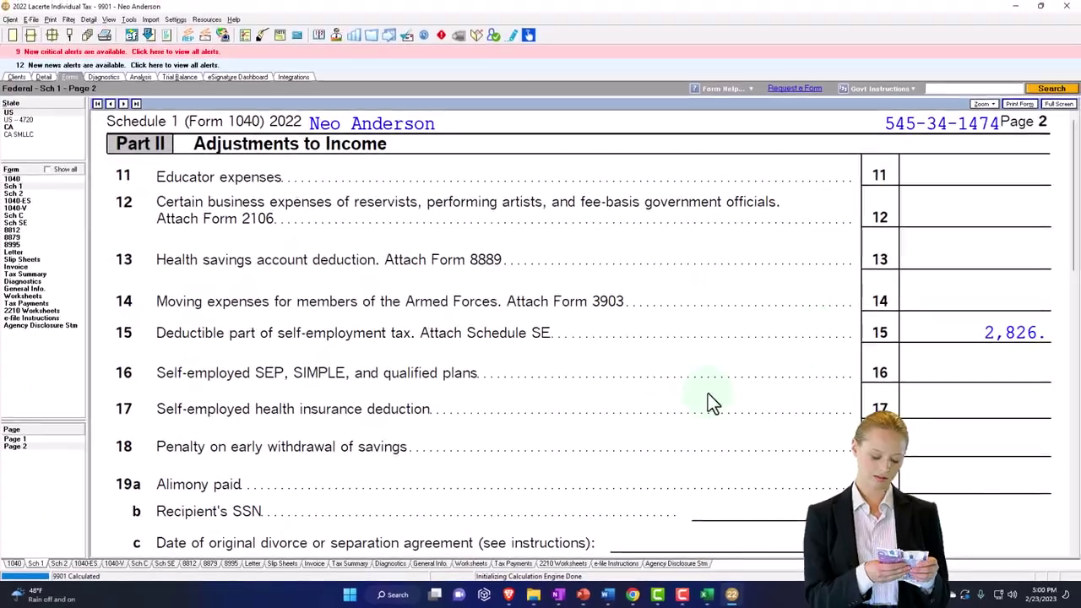
left_click(27, 180)
scroll(756, 347, "down", 6)
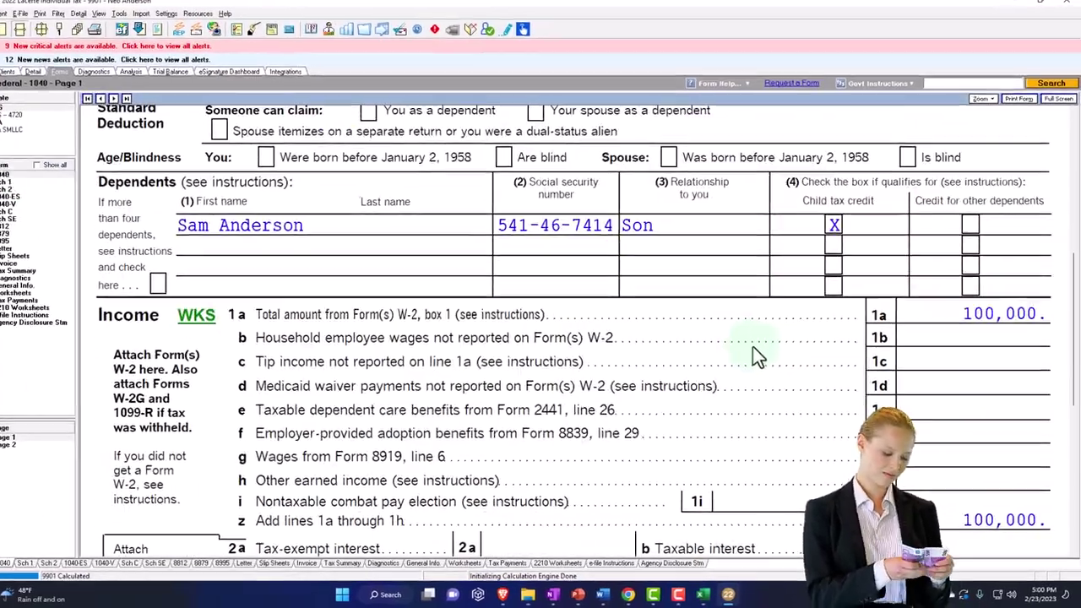
scroll(754, 351, "down", 8)
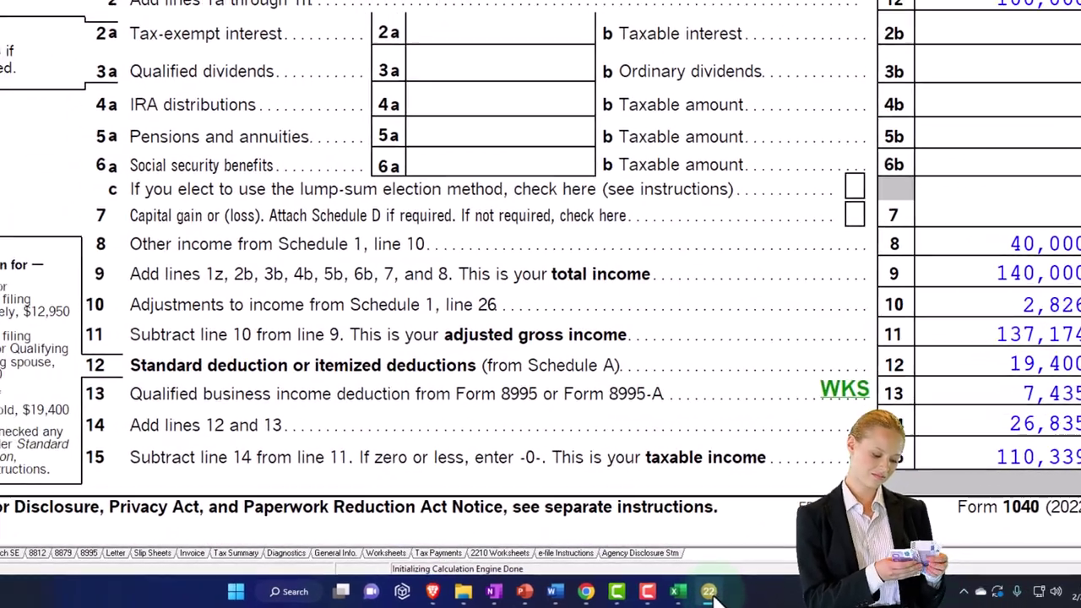
Compare Adjustments to income and AGI in the Excel worksheet with lines 10 and 11 of Form 1040 in Lacerte
left_click(606, 591)
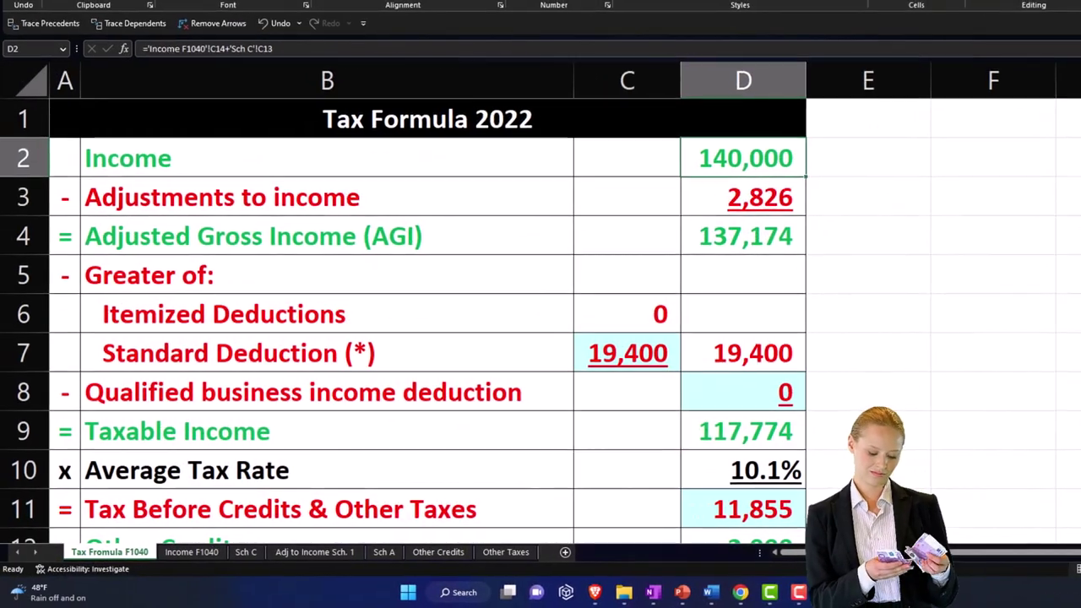
left_click(746, 197)
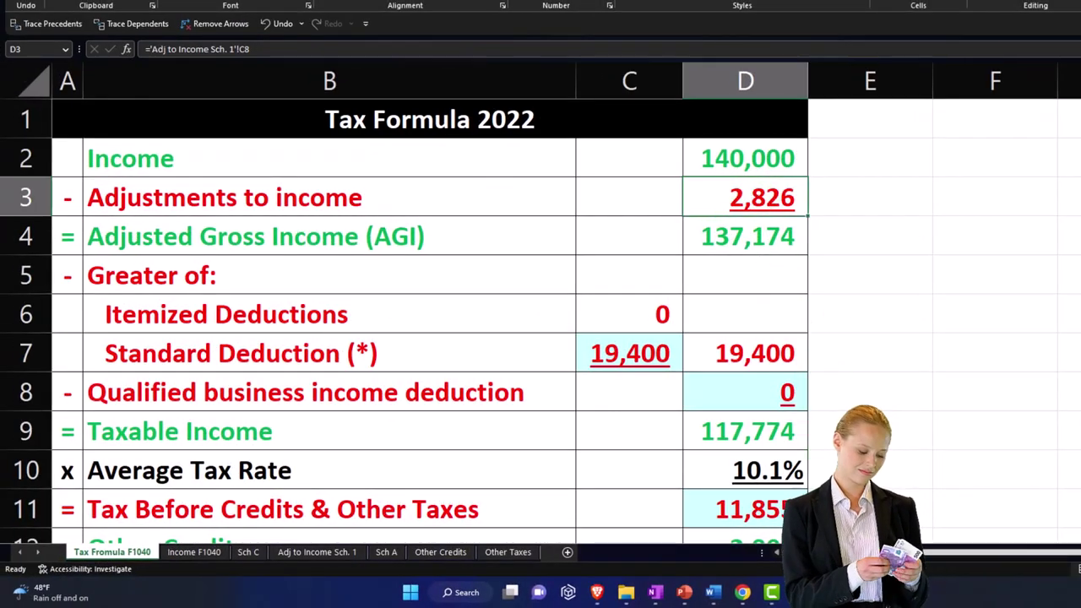
key("alt+Tab")
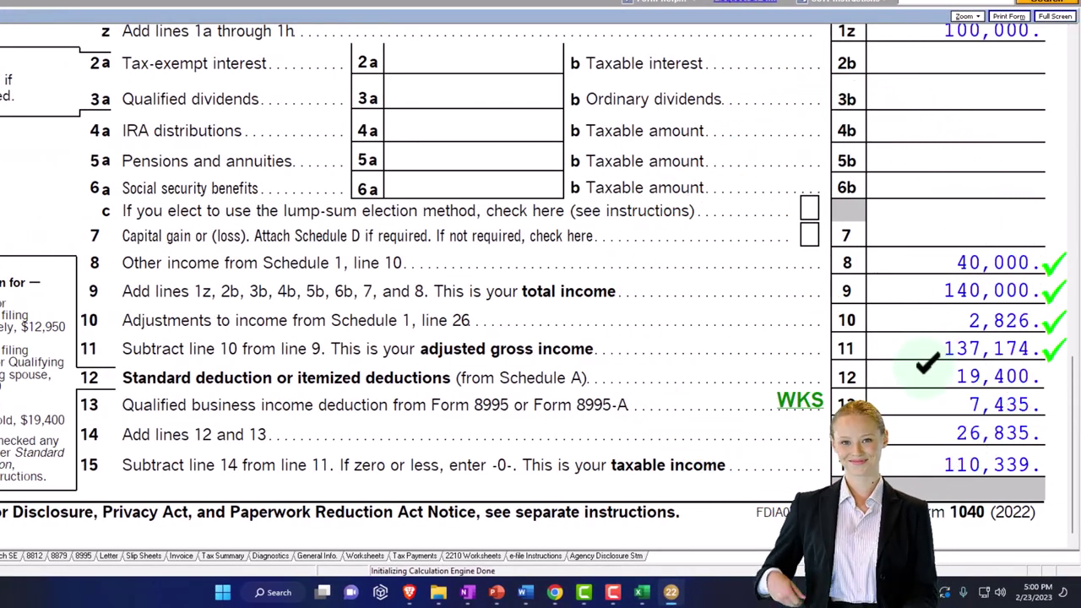
key("alt+Tab")
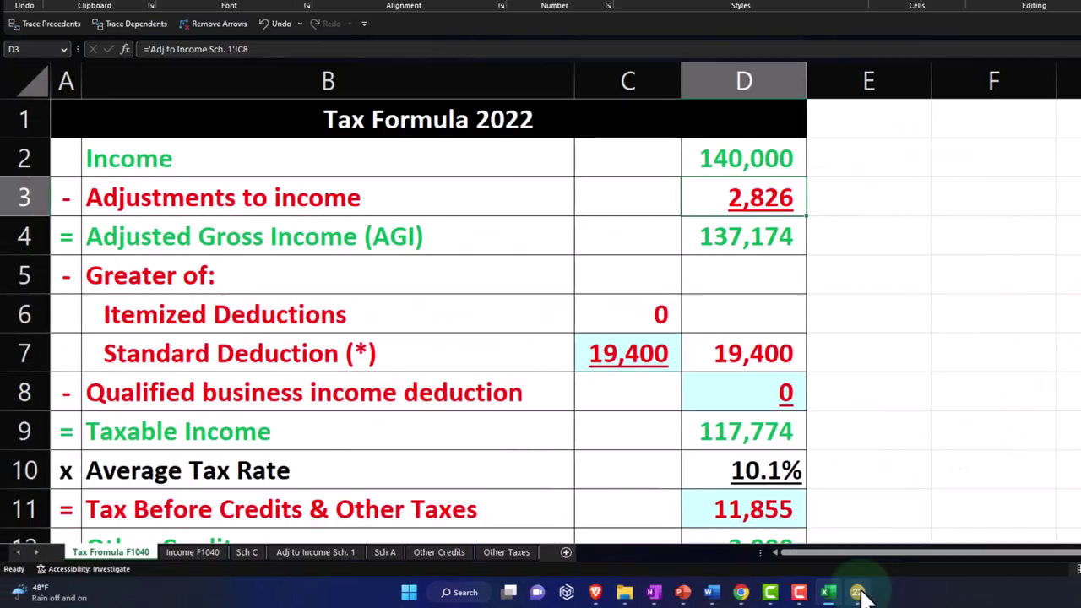
Compare the standard deduction with Form 1040 line 12, and enter line 13's qualified business income deduction of 7435 in D8 of the Excel worksheet
left_click(646, 362)
scroll(646, 362, "down", 1)
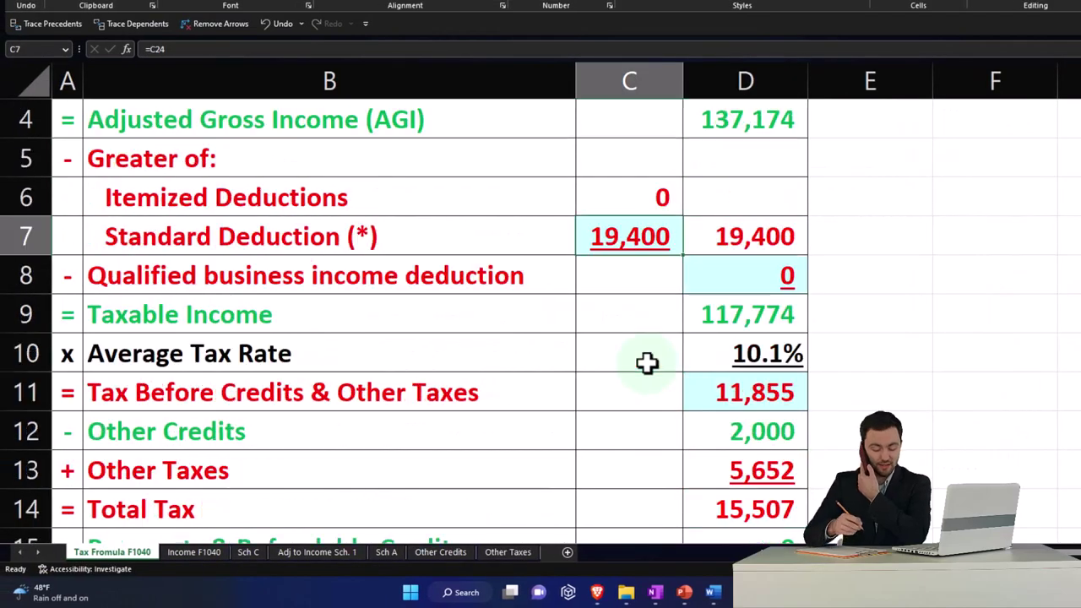
left_click(730, 323)
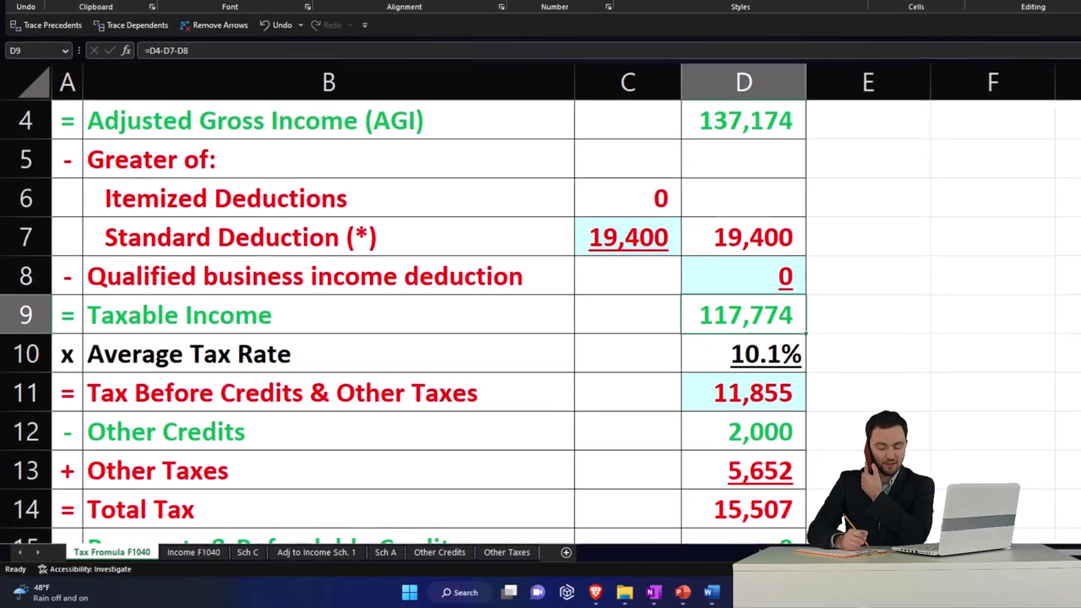
key("alt+Tab")
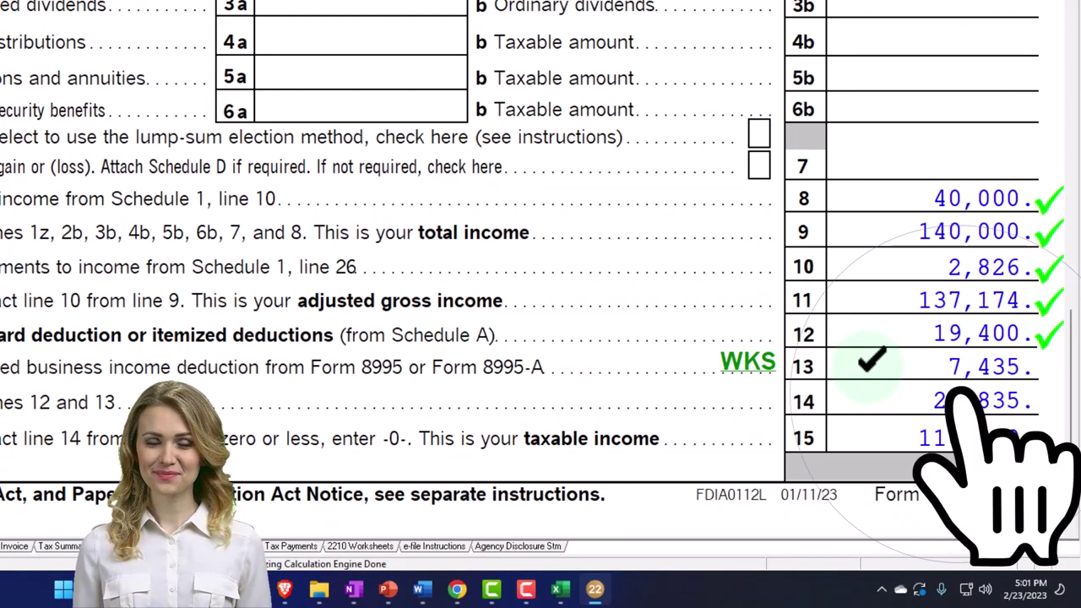
left_click(558, 590)
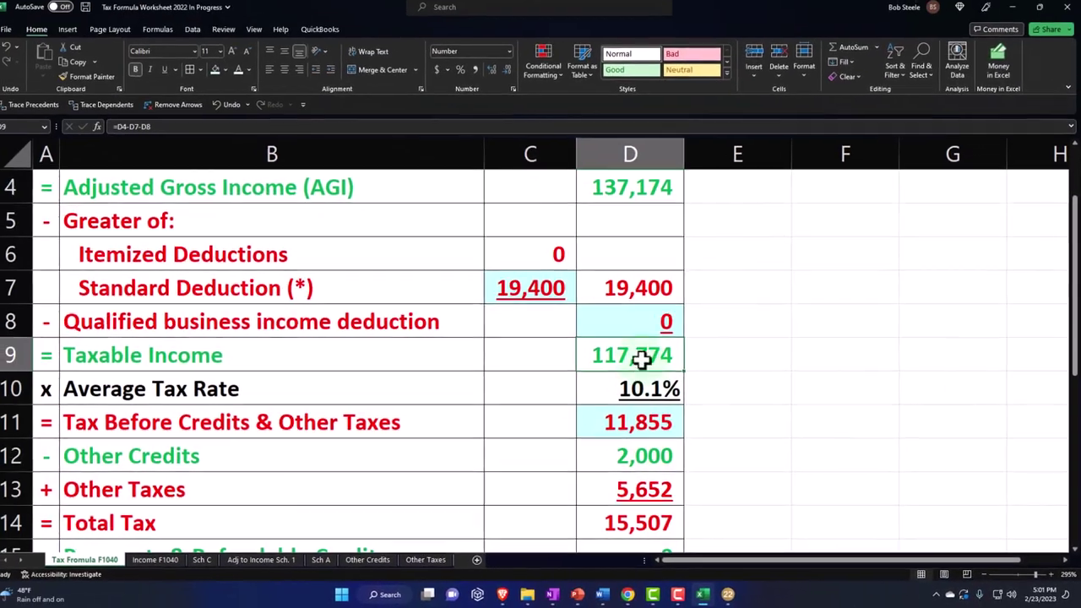
left_click(632, 321)
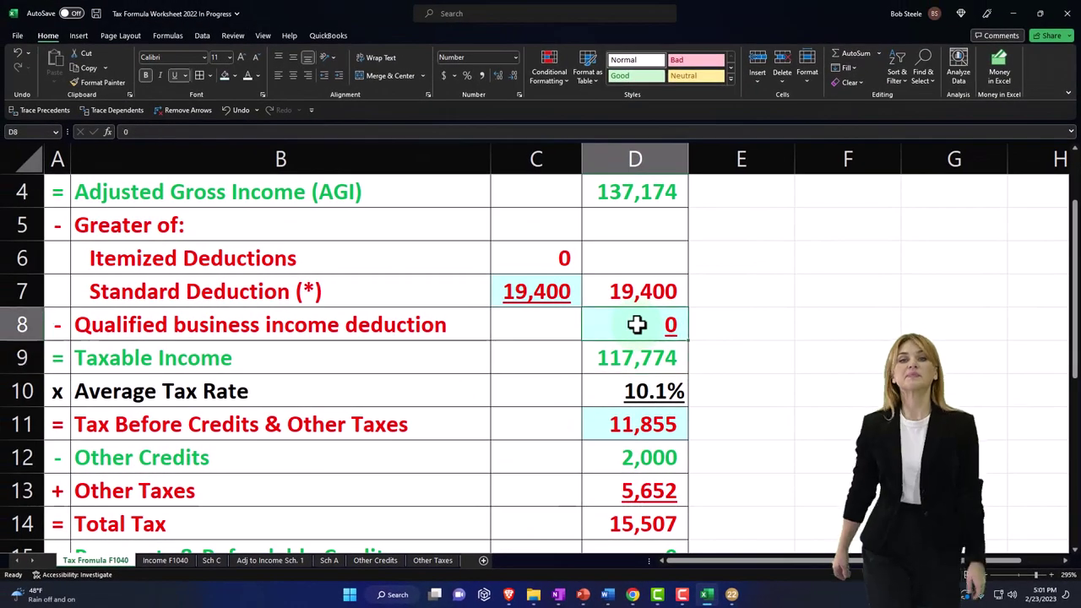
type("7435")
key("Return")
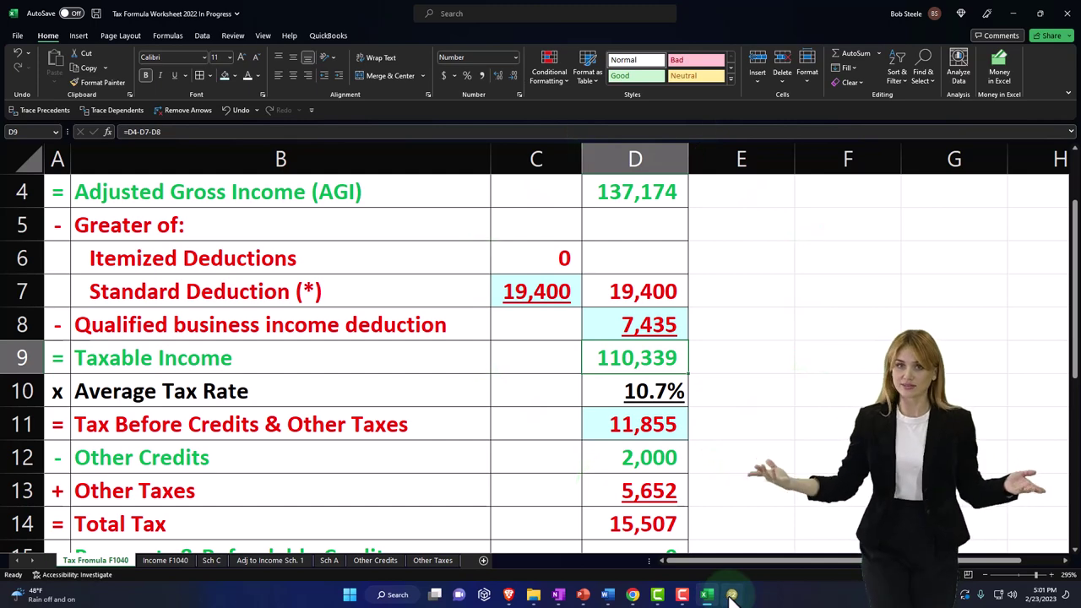
Check taxable income against Form 1040 line 15, and enter page 2 line 16's tax, 18,817, in D11 of the Excel worksheet
key("alt+Tab")
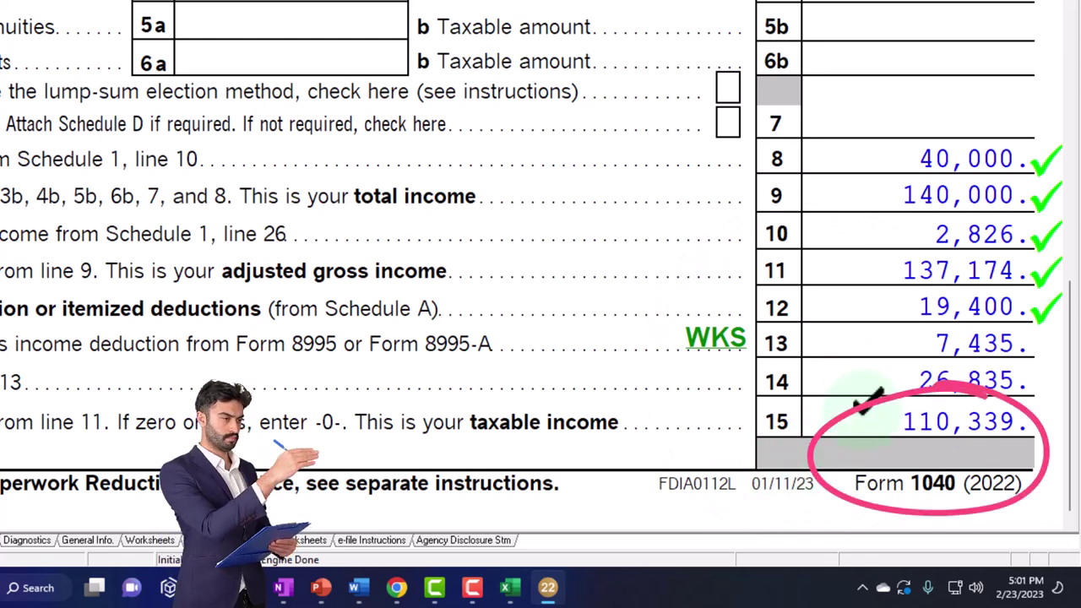
left_click(549, 591)
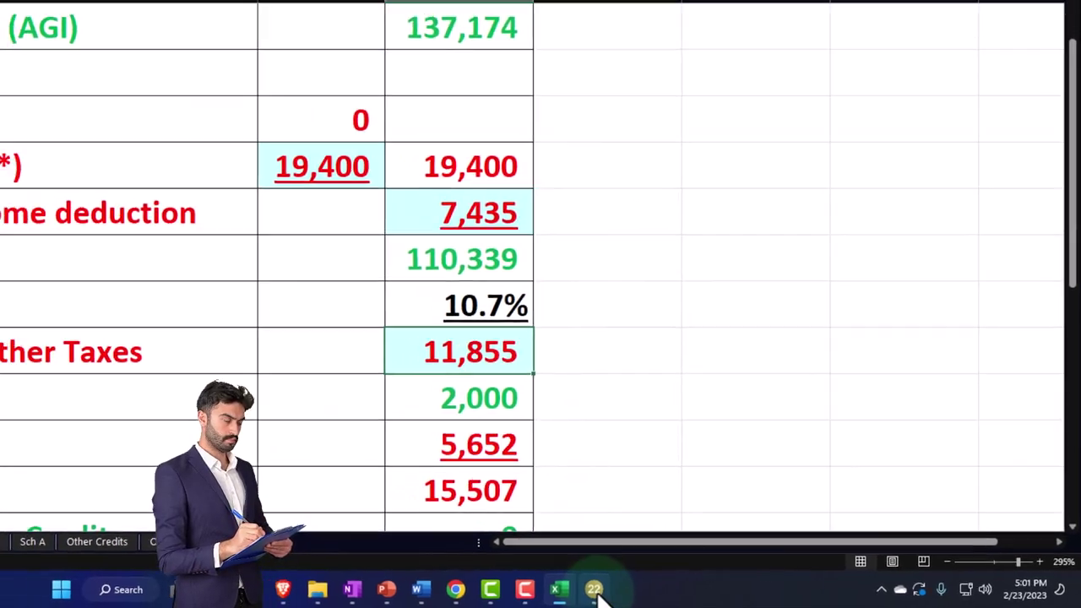
left_click(548, 587)
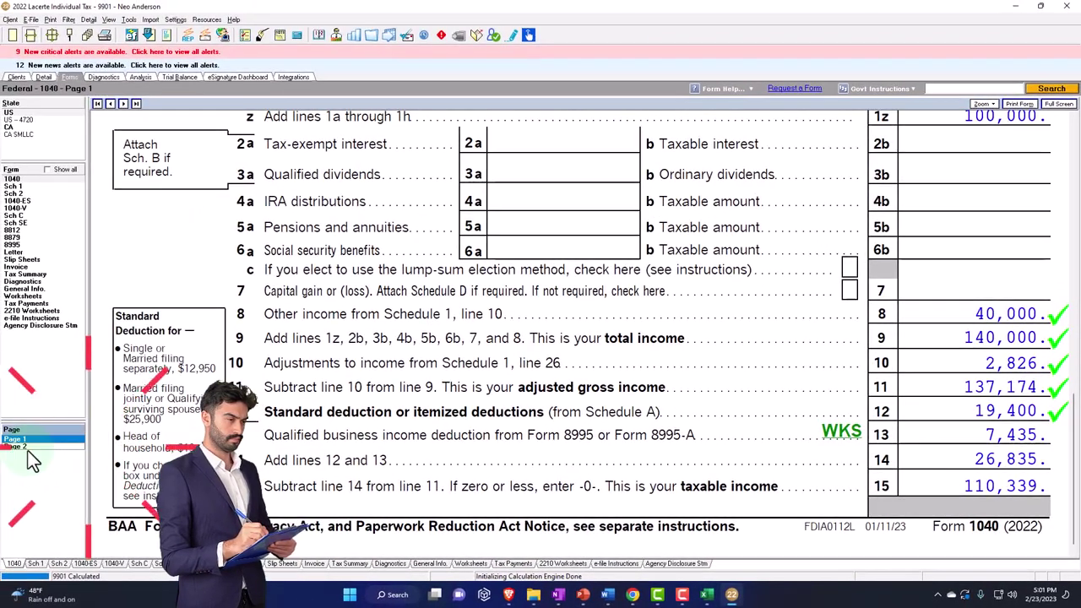
left_click(17, 445)
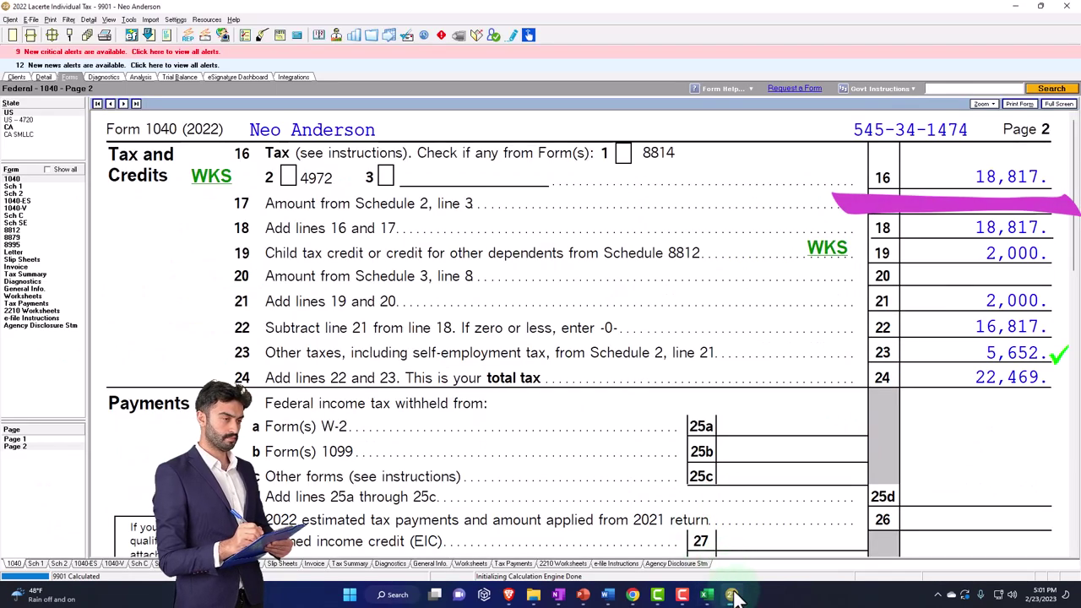
left_click(733, 596)
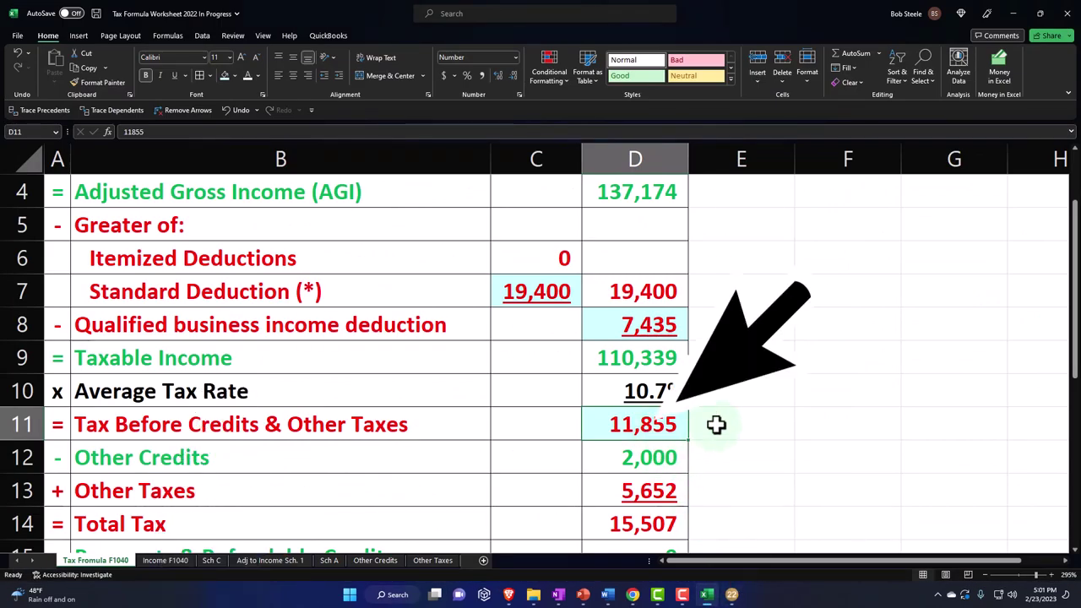
type("18,817")
key("Return")
Compare Other Credits, Other Taxes and Total Tax in D12:D14 with lines 19, 23 and 24 of Form 1040 page 2 in Lacerte
left_click(731, 595)
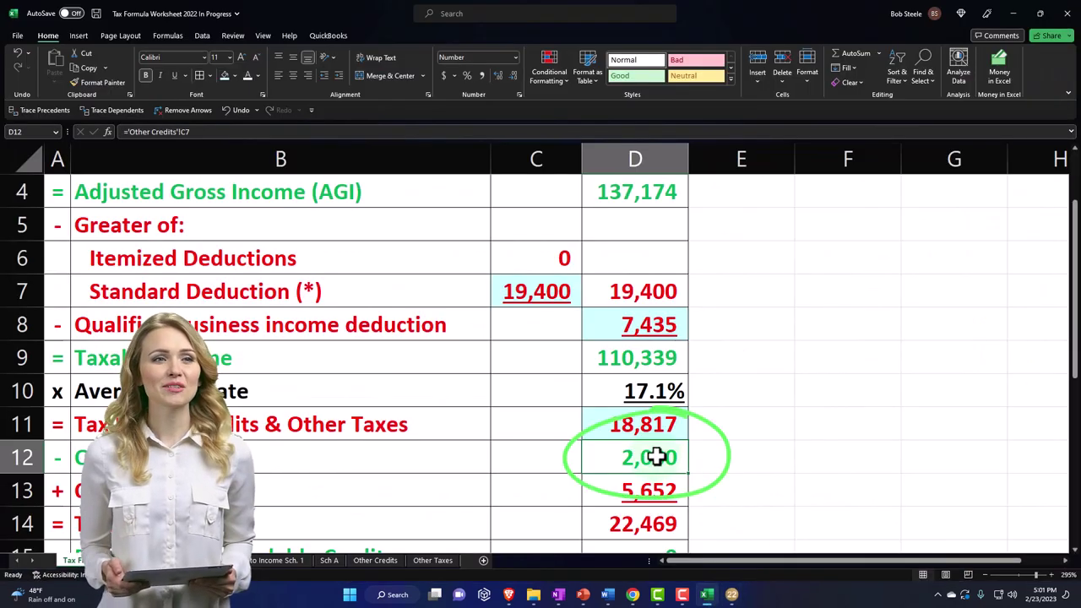
scroll(659, 457, "down", 1)
left_click(731, 595)
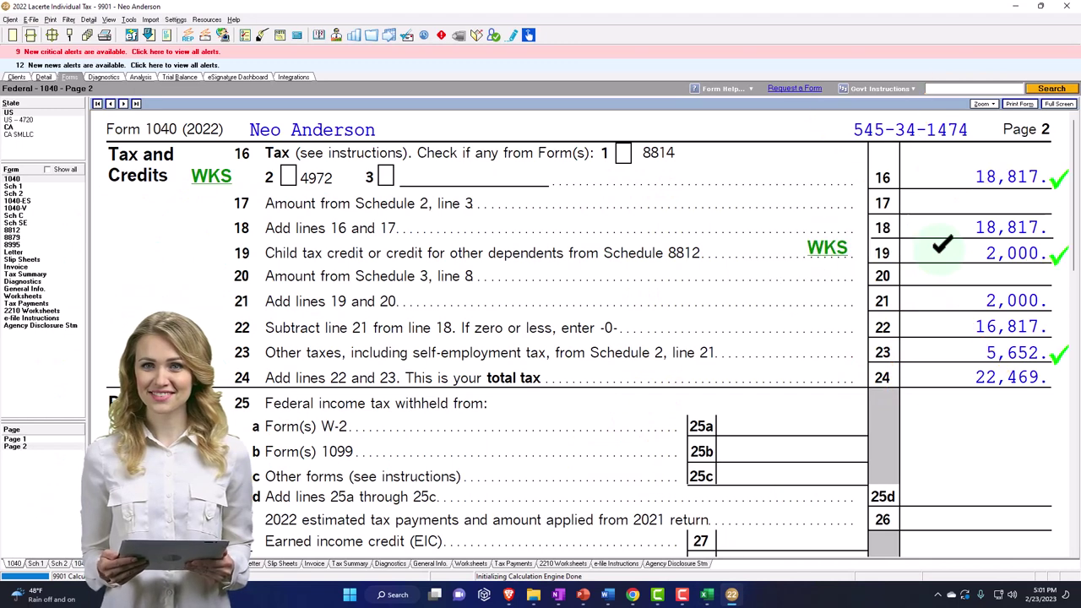
left_click(732, 594)
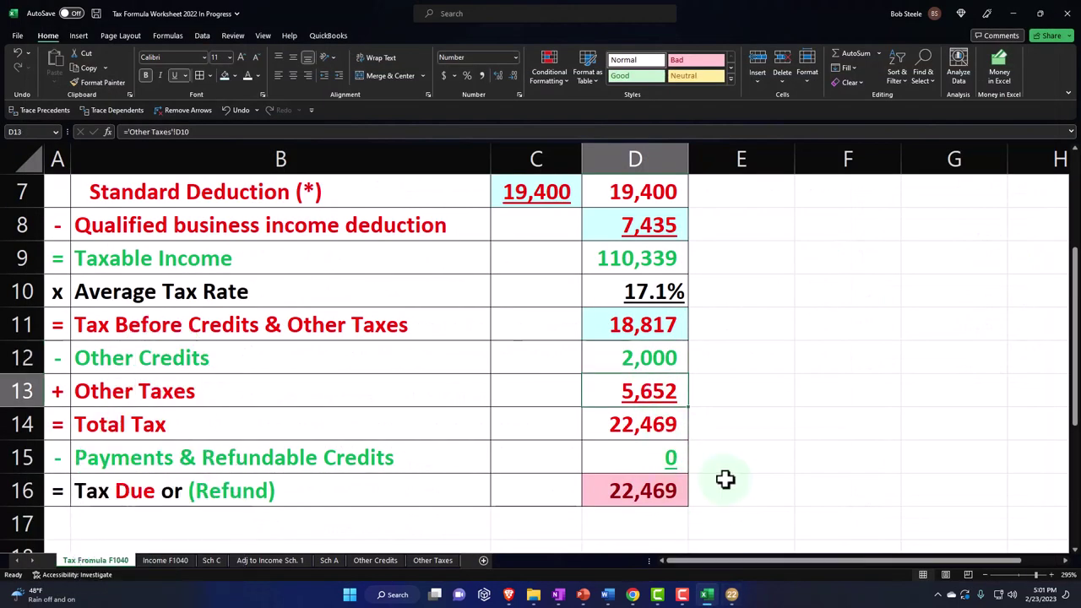
left_click(732, 594)
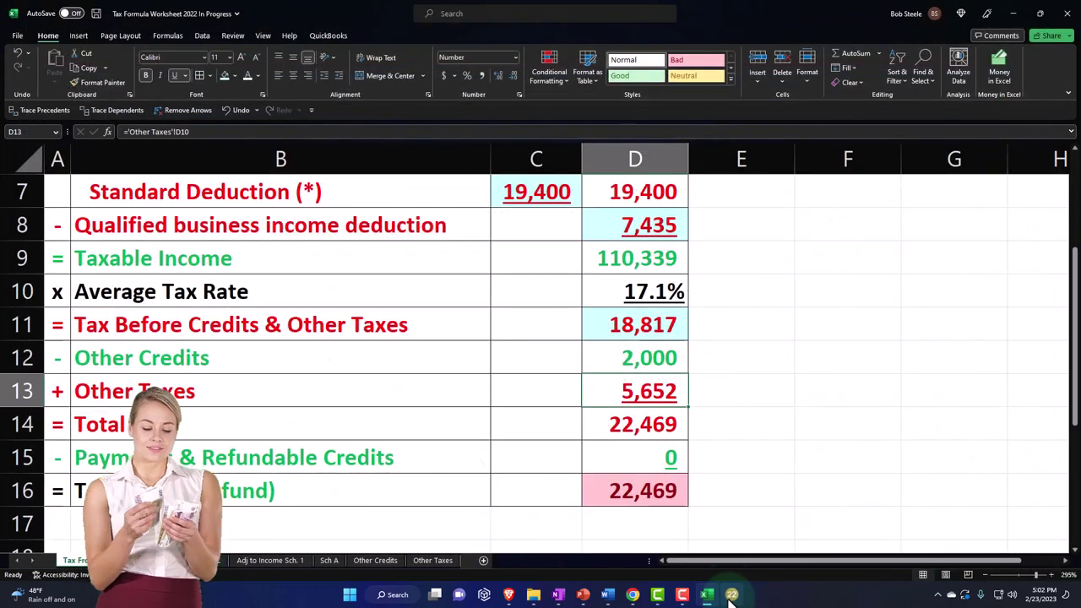
left_click(655, 428)
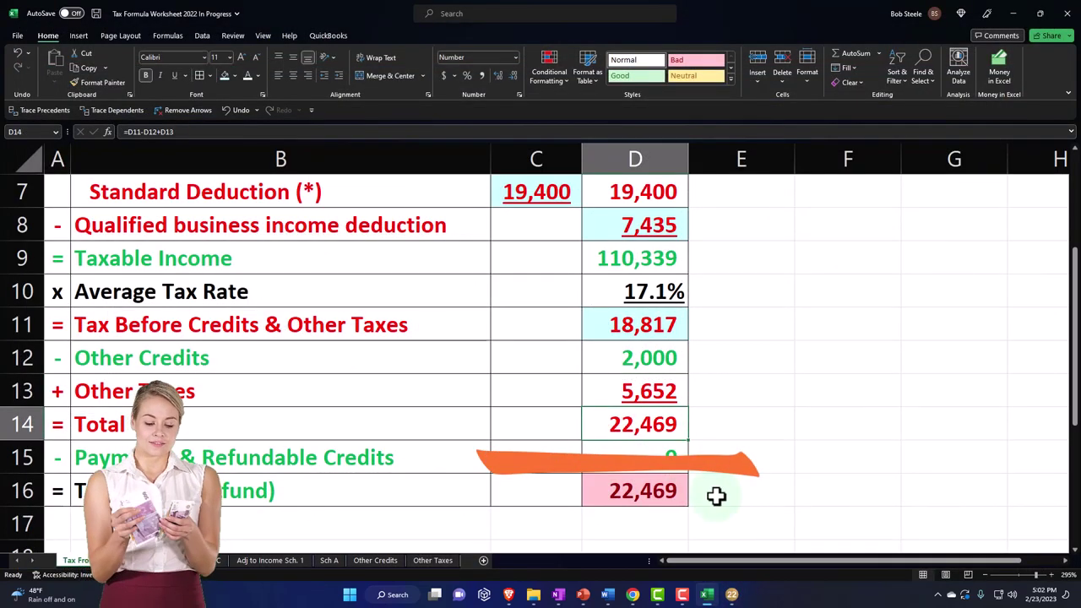
key("alt+Tab")
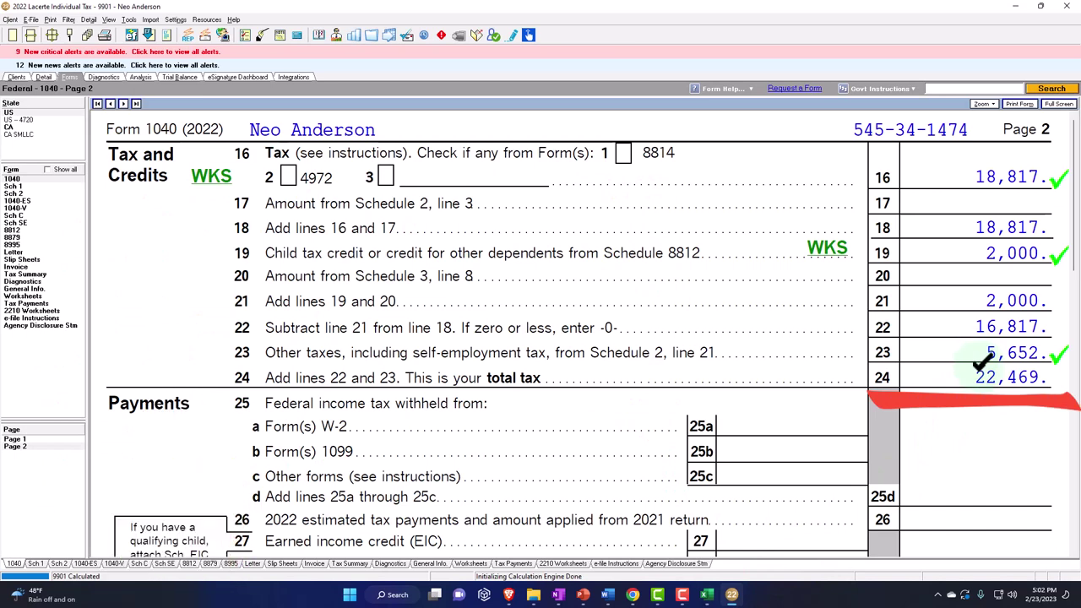
Review the Form 1040 payments section, and enter 15000 as the federal withholding for W-2 1 in Lacerte's Wages, Salaries, Tips input
scroll(812, 487, "down", 1)
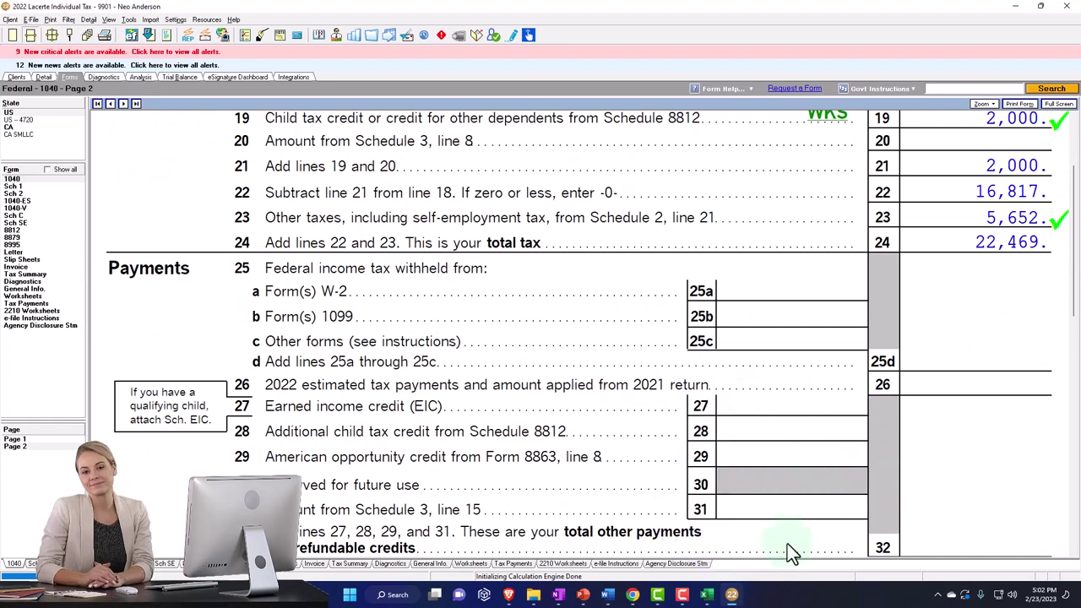
left_click(709, 596)
left_click(731, 594)
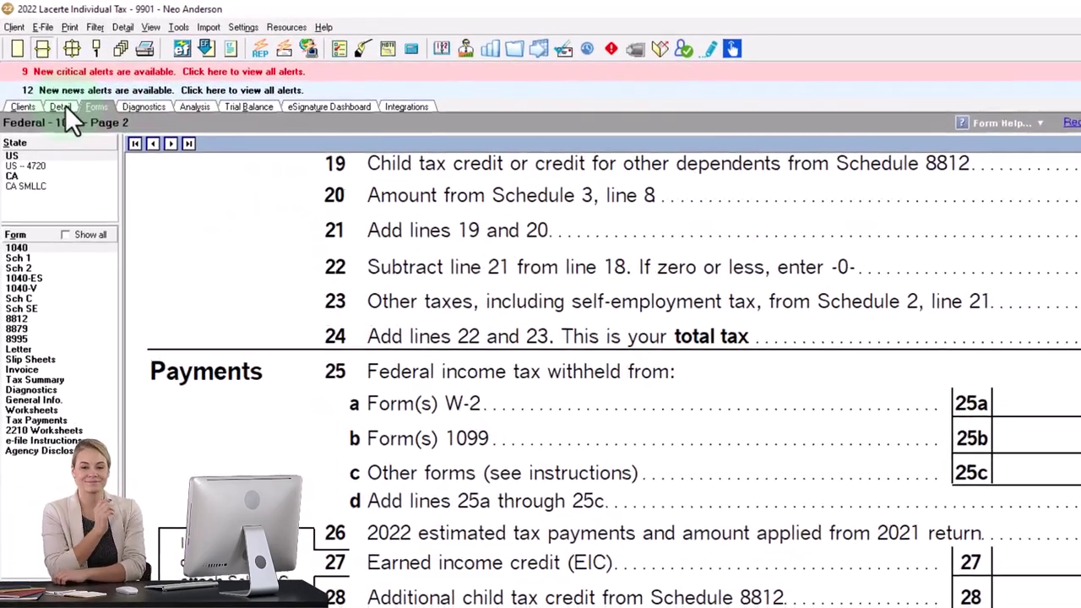
left_click(48, 85)
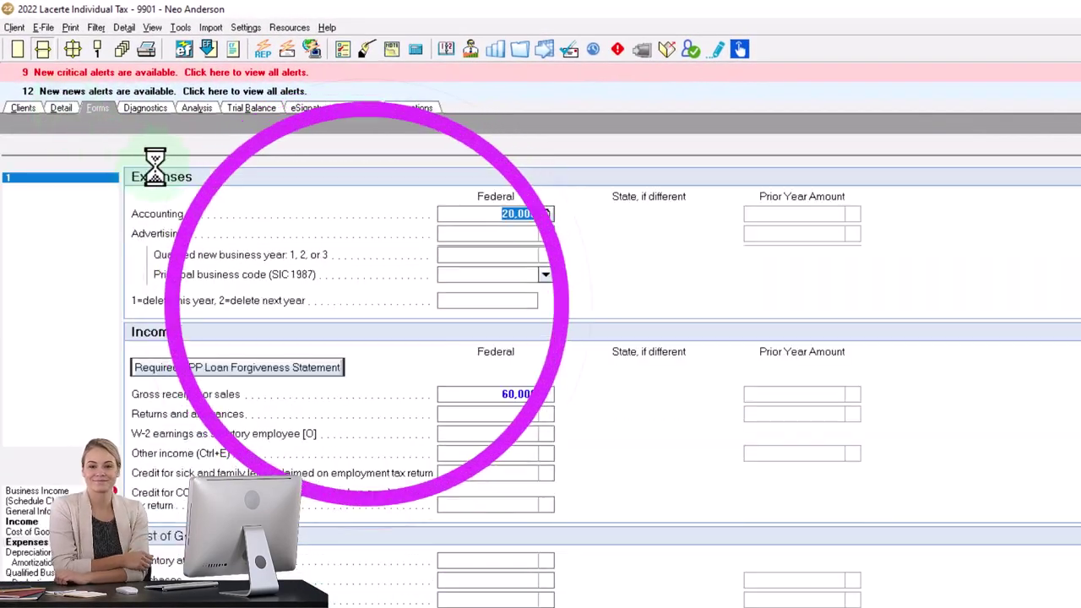
left_click(125, 115)
left_click(169, 162)
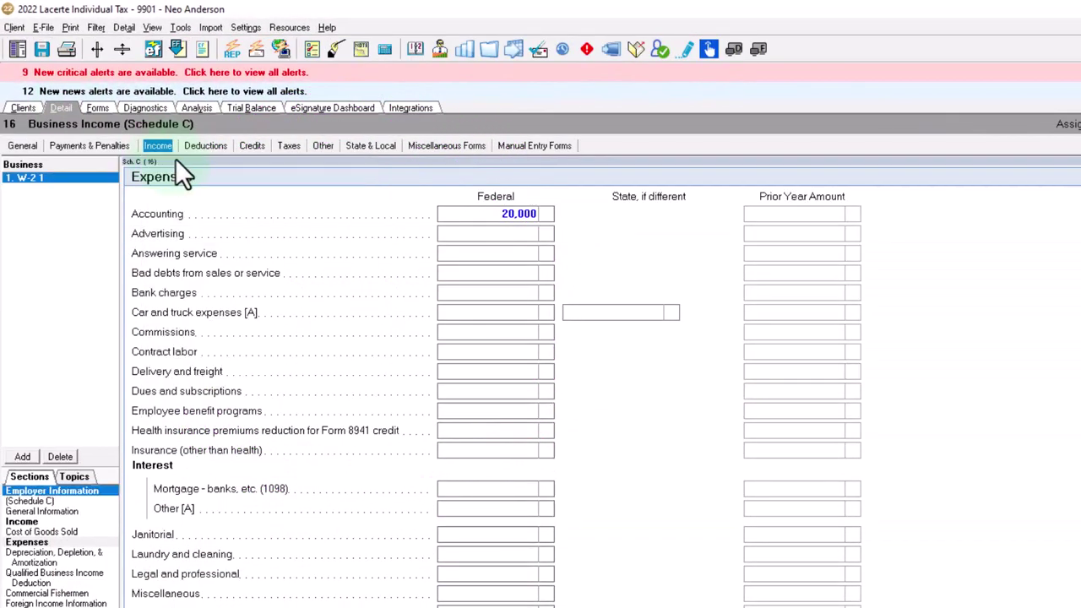
left_click(828, 240)
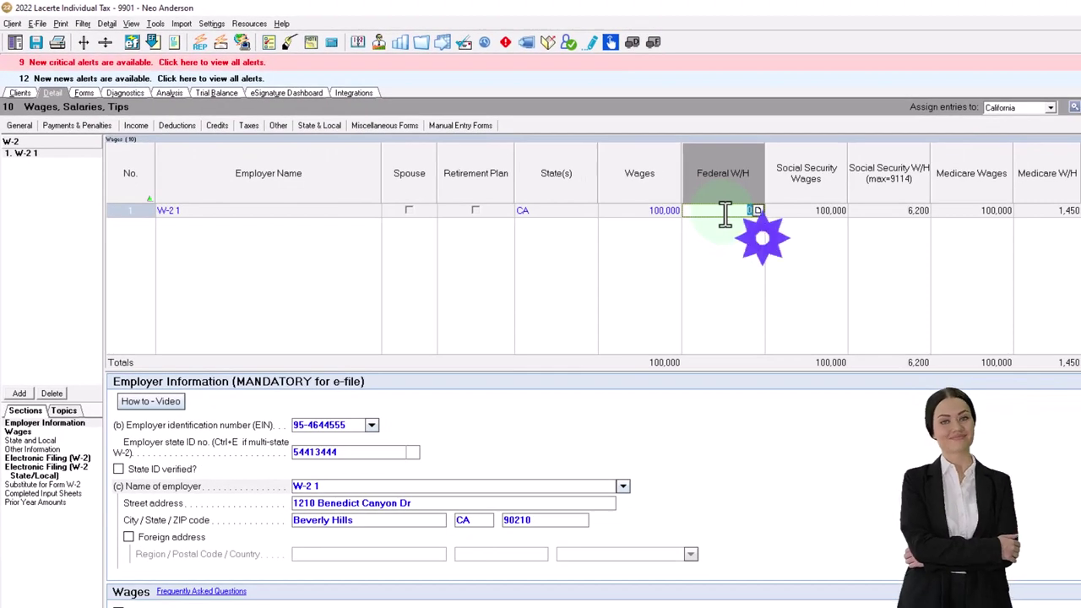
type("15000")
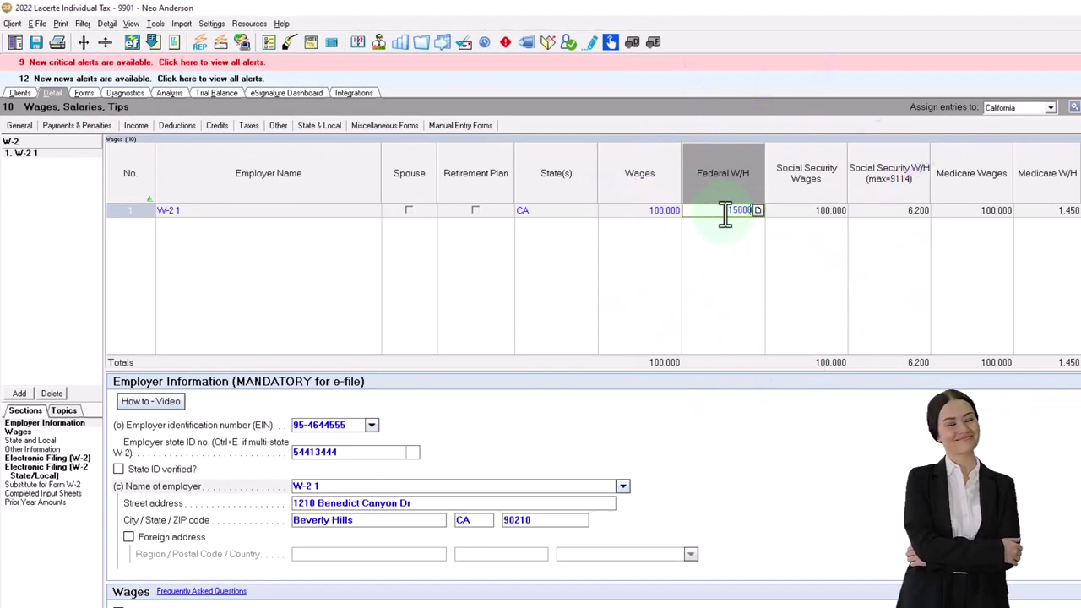
Commit the W-2 1 federal withholding in Lacerte, and switch to Excel's tax formula sheet at the Payments & Refundable Credits row
key("Tab")
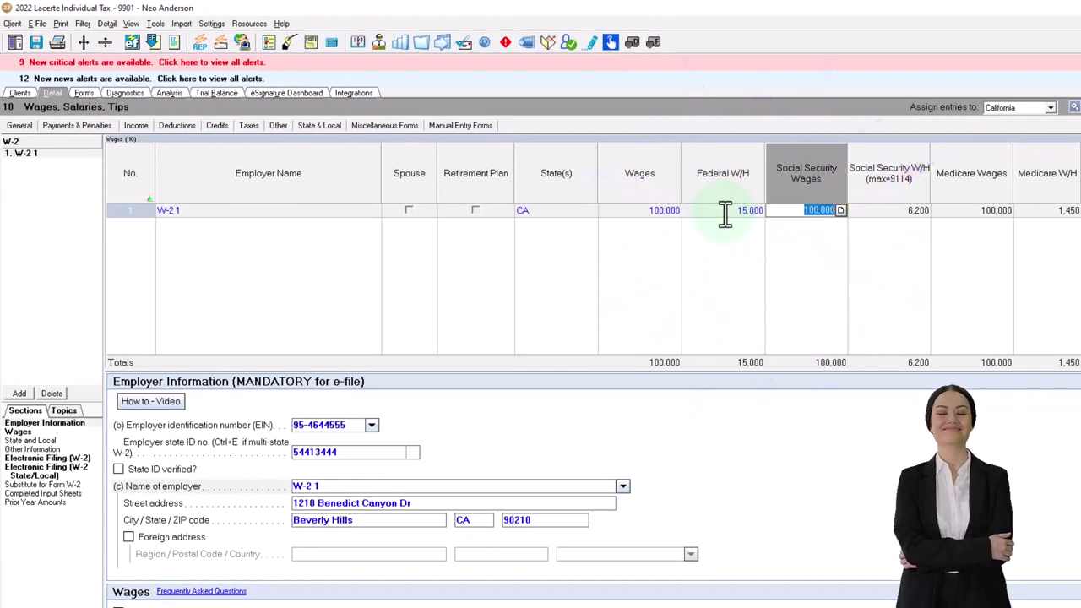
left_click(84, 93)
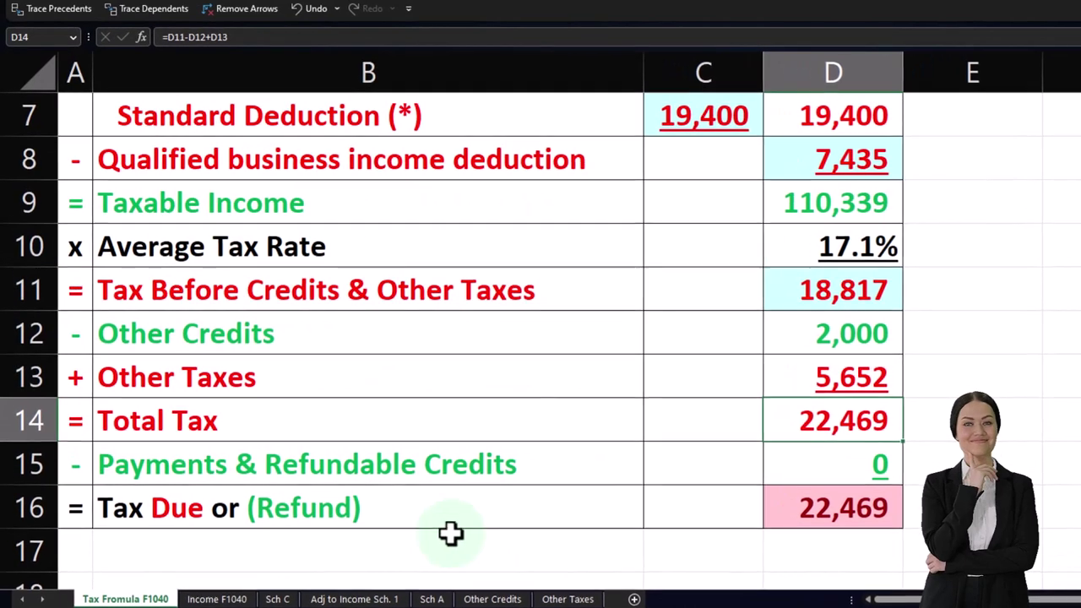
left_click(257, 475)
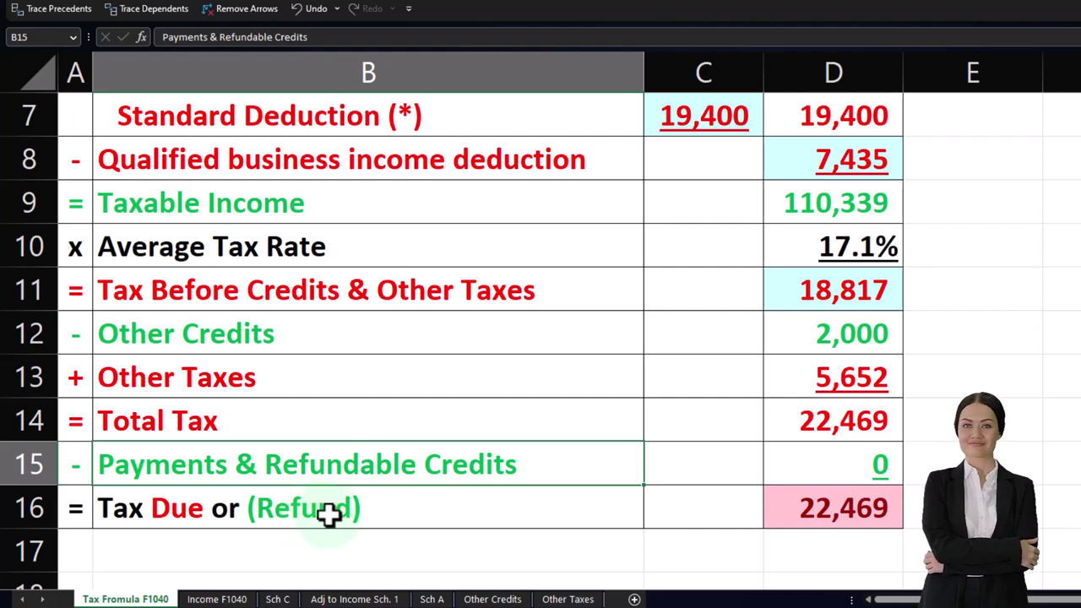
Add a new blank worksheet after the Other Taxes sheet at the end of the workbook
left_click(633, 599)
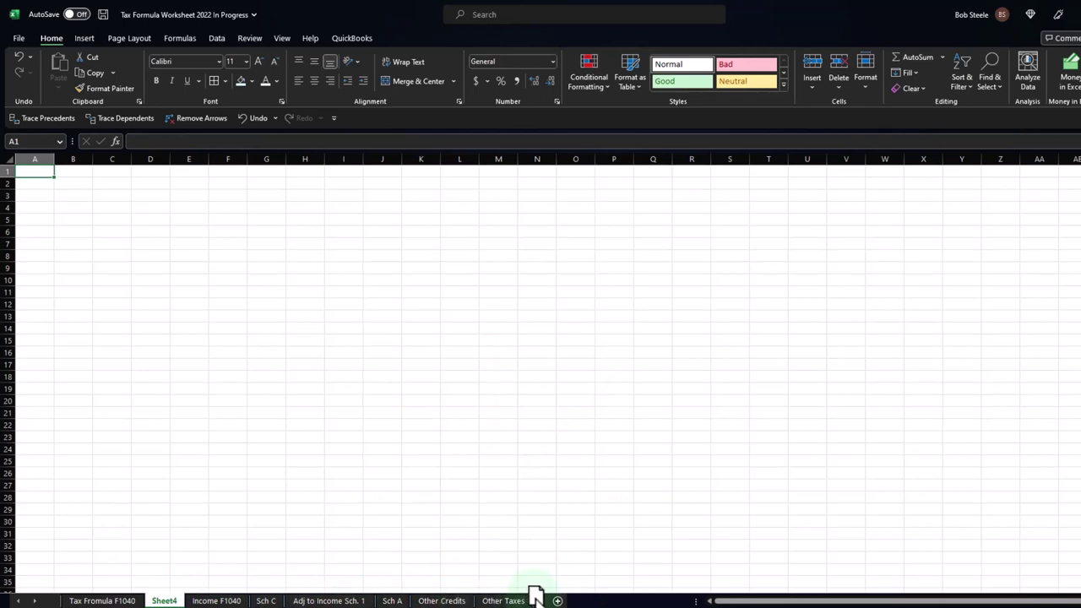
left_click(271, 423)
scroll(129, 298, "up", 10, "ctrl")
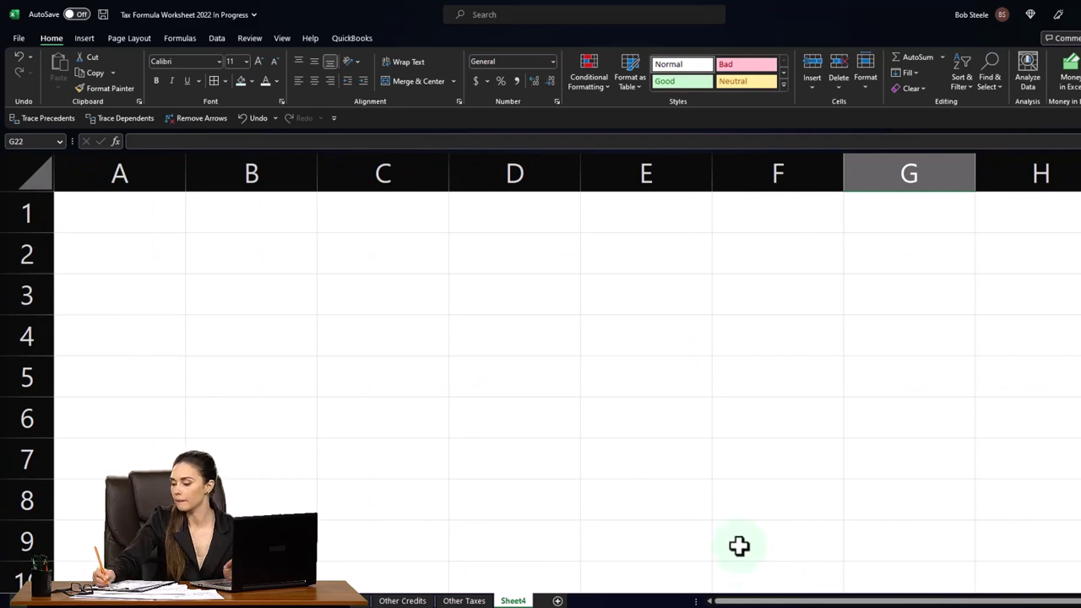
Format all cells of the new sheet as Currency with 0 decimal places, no symbol and red bracketed negative numbers
left_click(39, 175)
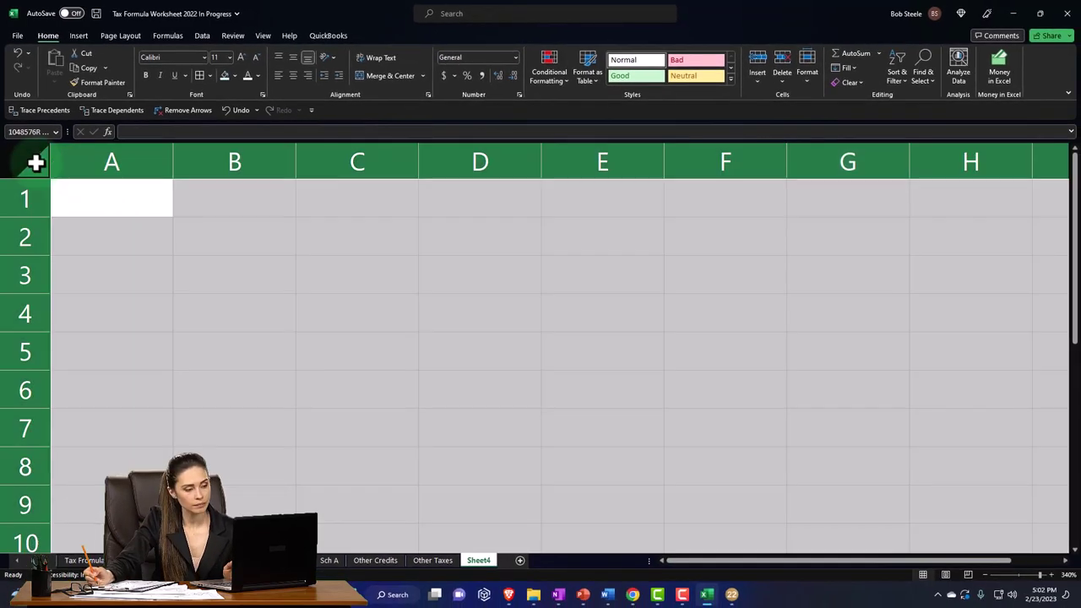
right_click(138, 257)
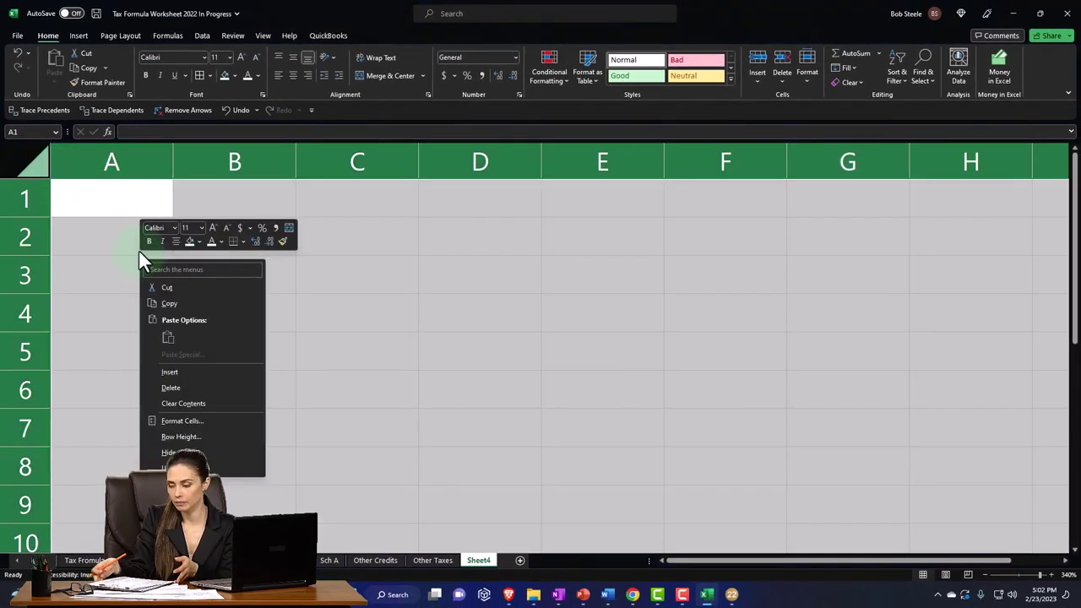
left_click(175, 419)
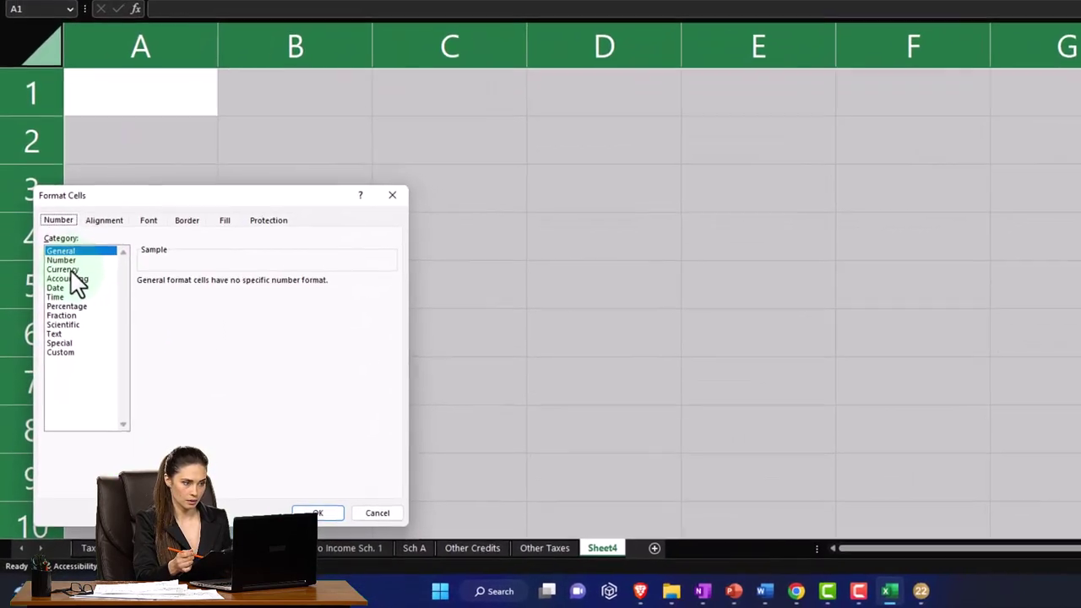
left_click(66, 269)
left_click(229, 298)
left_click(230, 310)
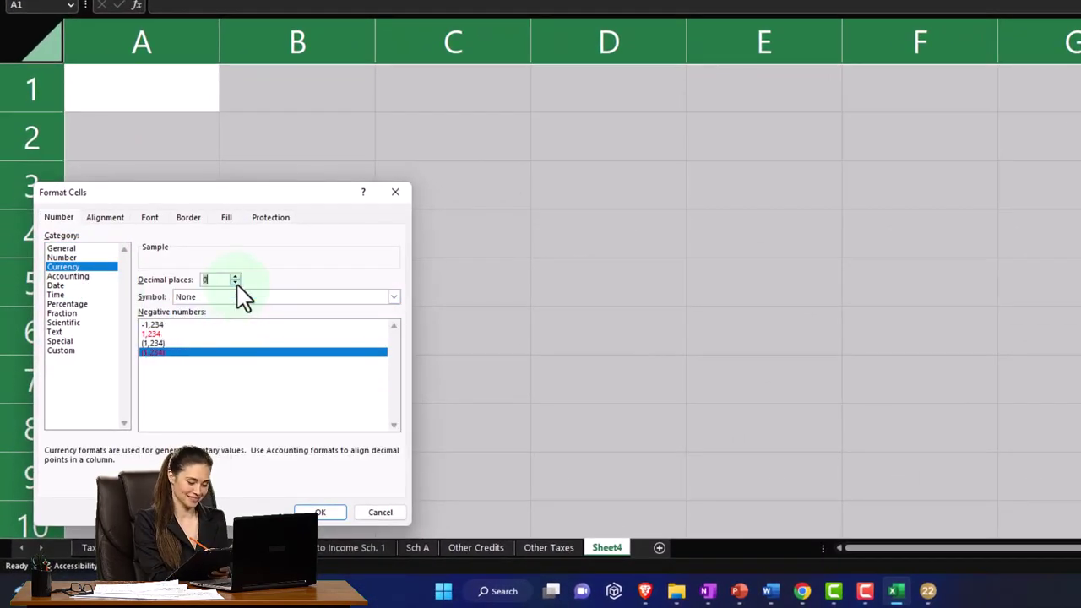
left_click(319, 511)
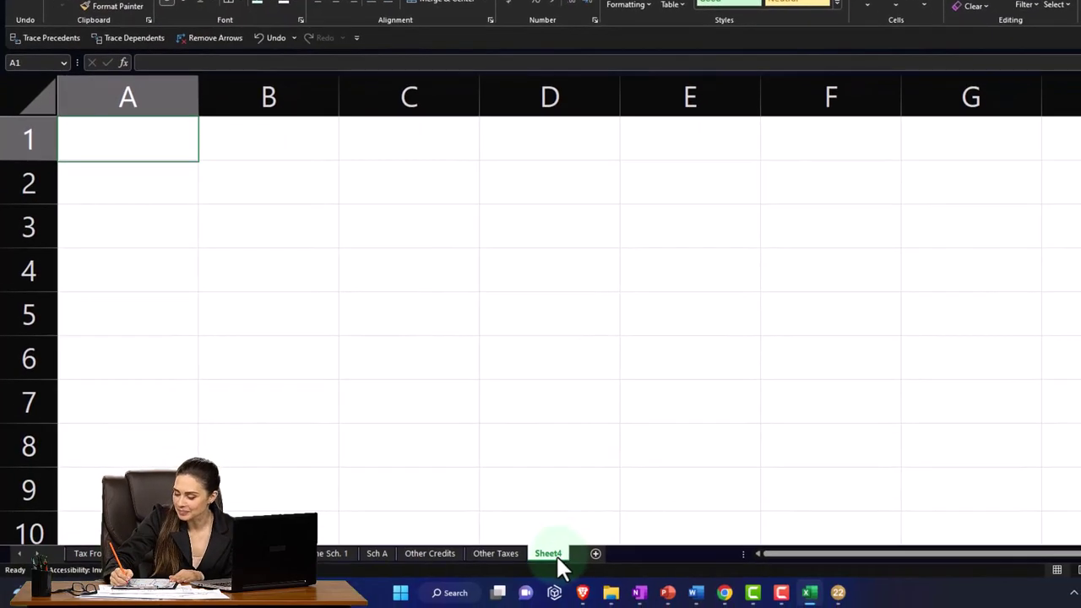
Rename the new worksheet "Payments & Ref Credits"
type("Pa")
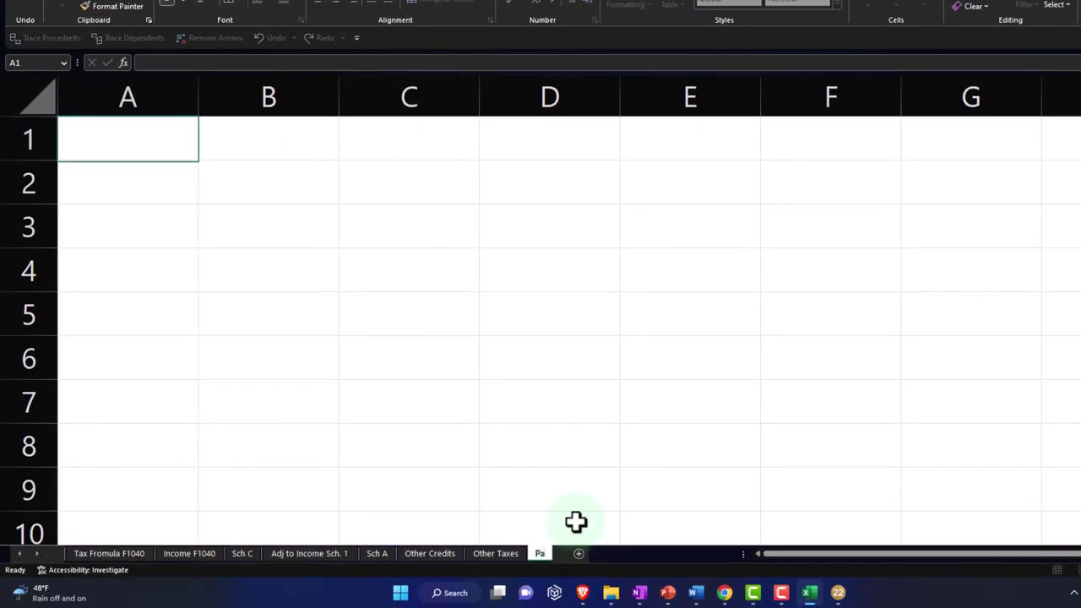
type("yments & C")
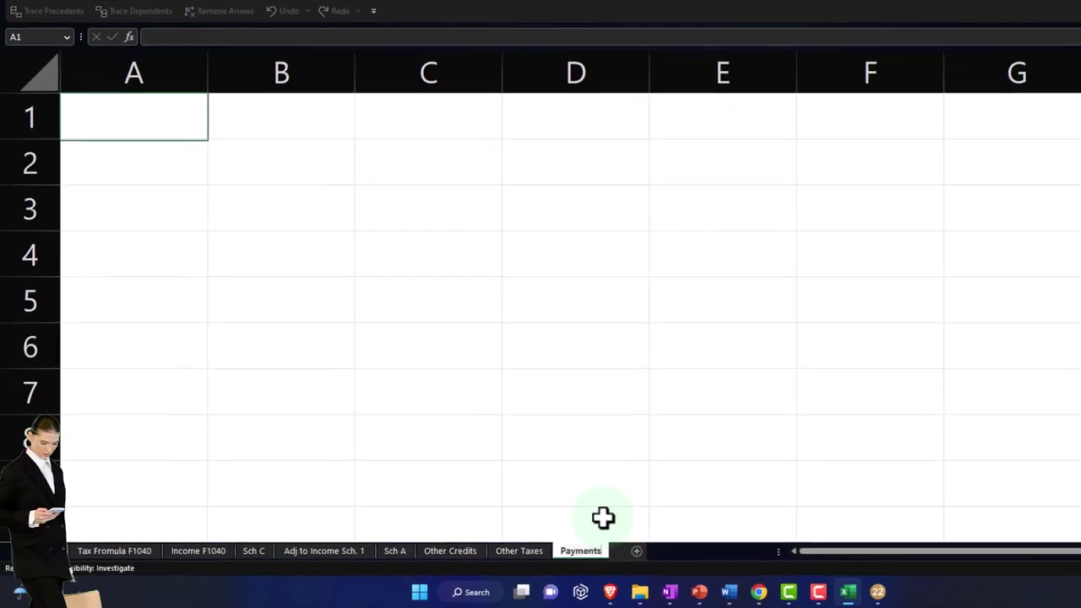
type("redits")
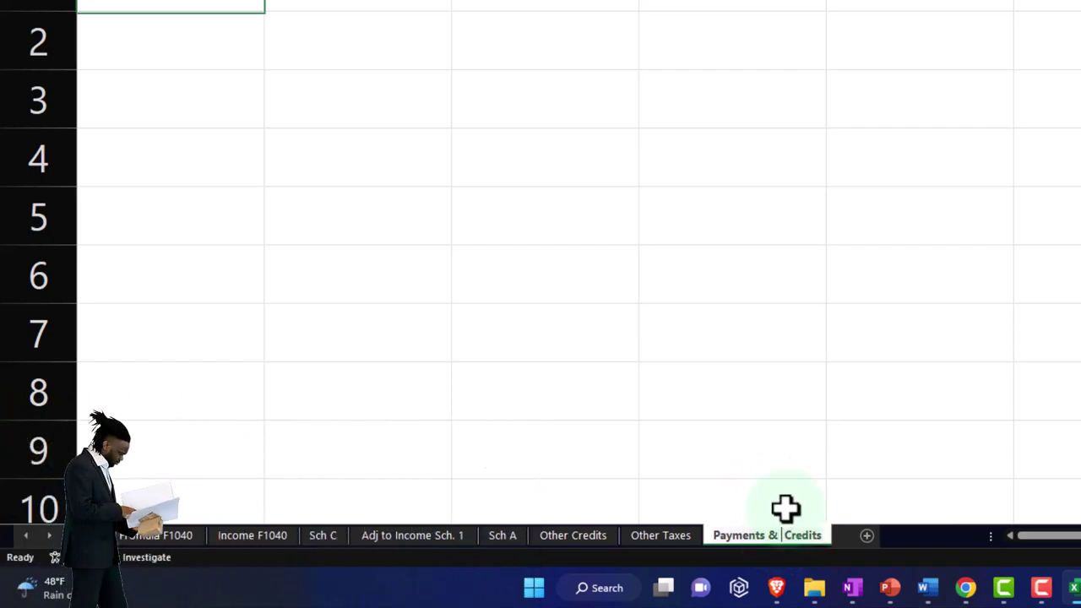
key("Left")
key("Left")
key("Left")
key("Left")
key("Left")
key("Left")
key("Left")
key("Left")
type("Ref")
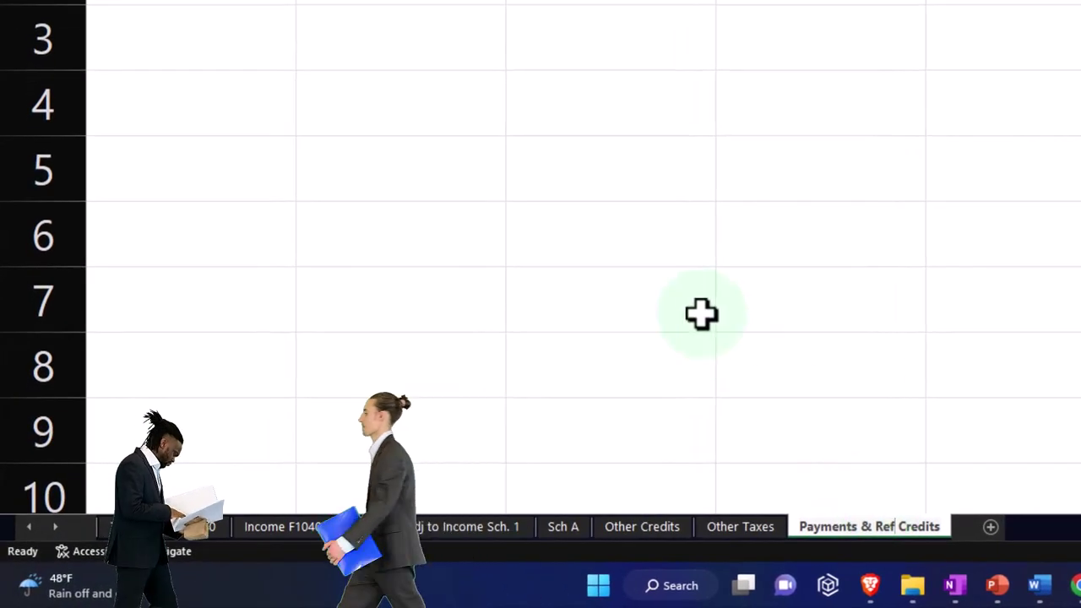
left_click(701, 313)
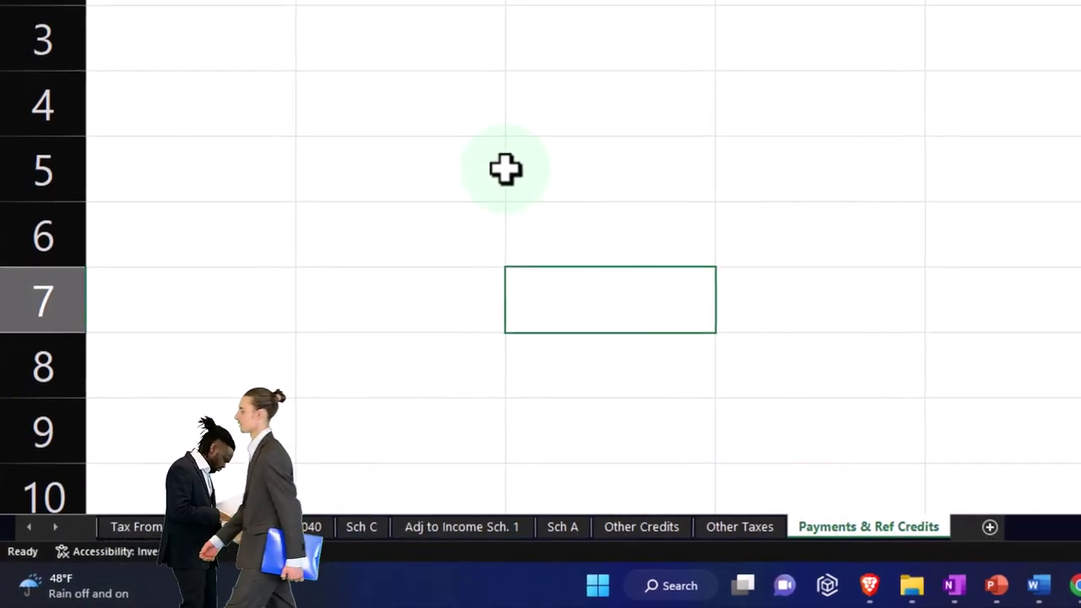
Enter the title "Payments & Refundable Credits" in cell A1
left_click(151, 68)
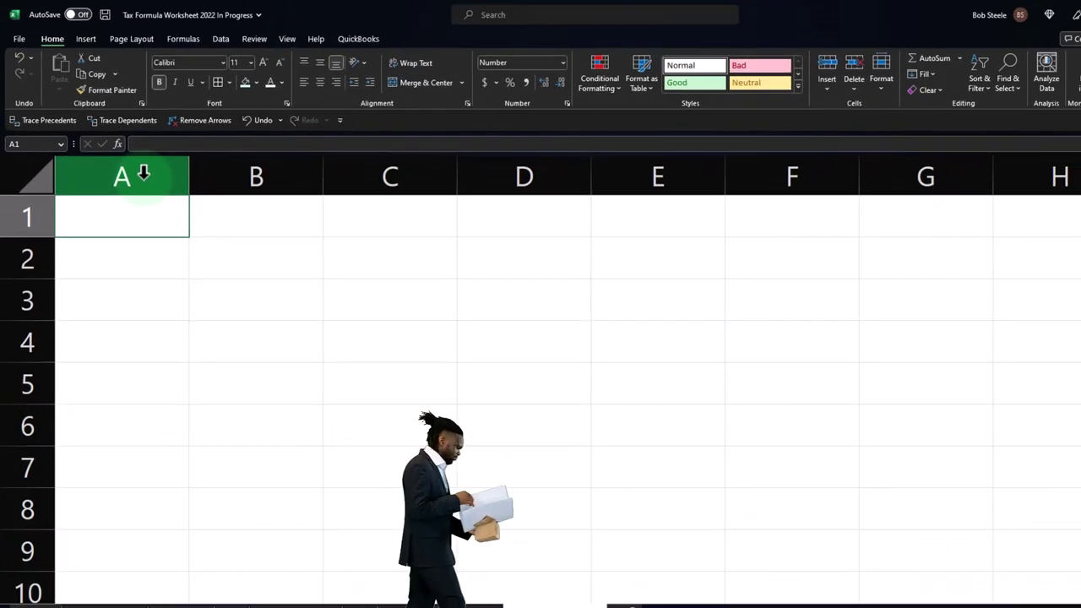
type("Payment")
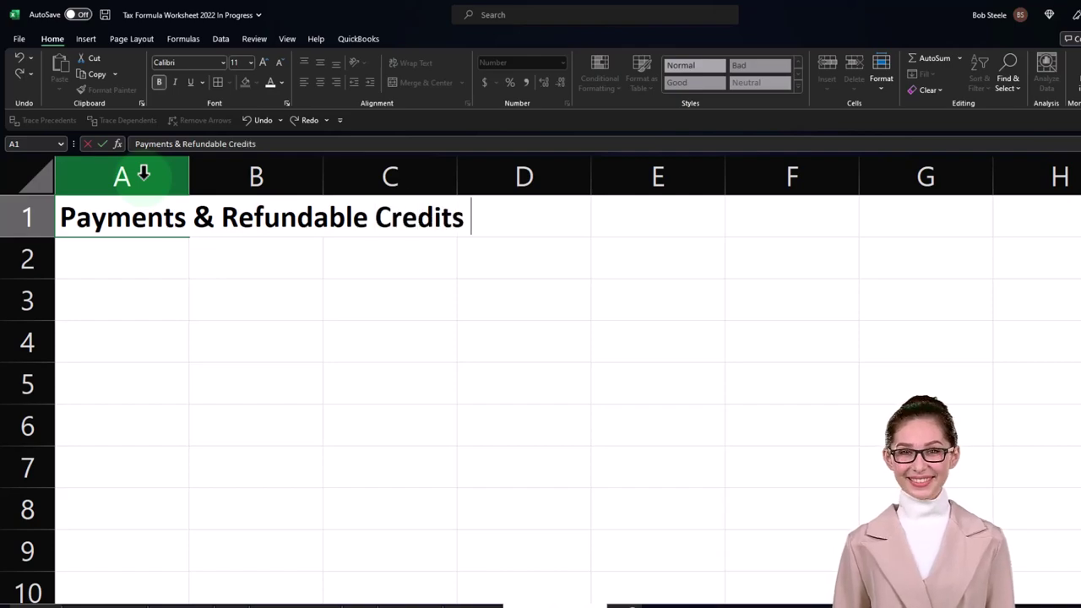
type("s & Refundable Credits")
key("Tab")
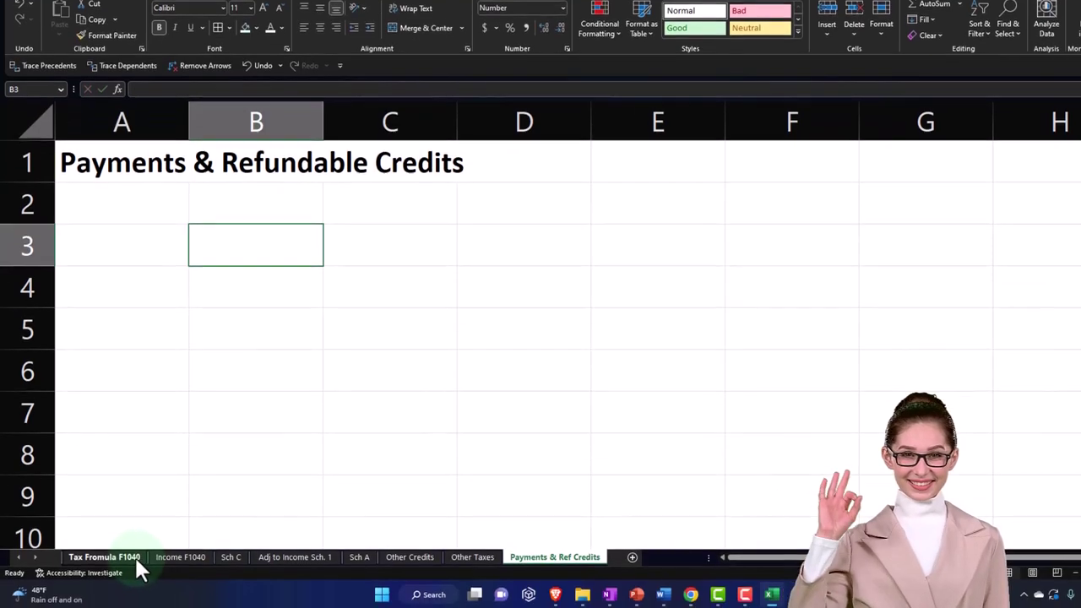
Check the Payments & Refundable Credits row on the tax formula sheet, and widen column A of the Payments & Ref Credits sheet
left_click(135, 557)
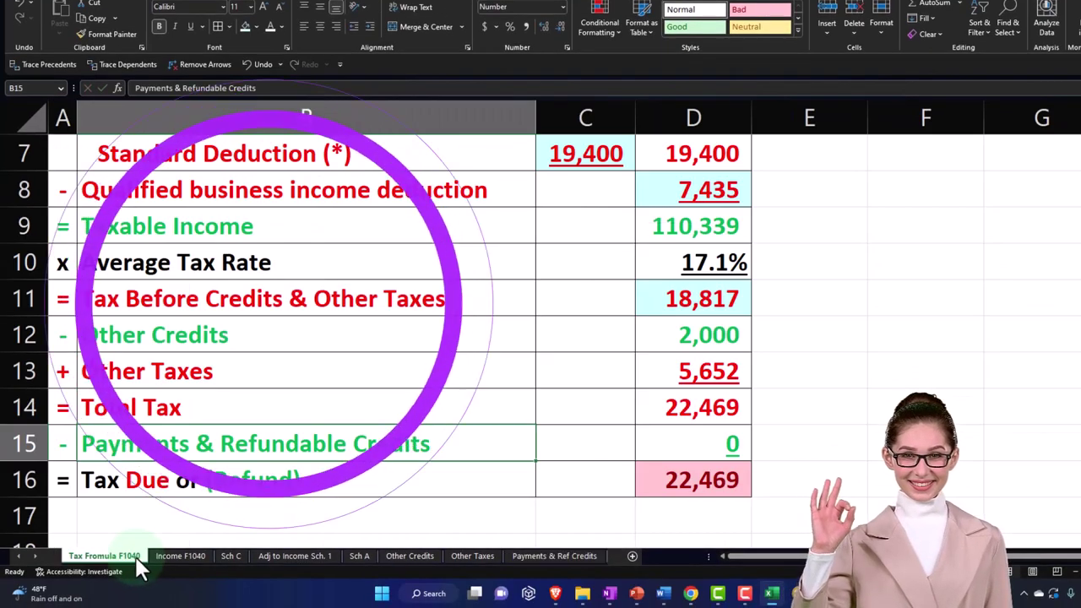
left_click(584, 556)
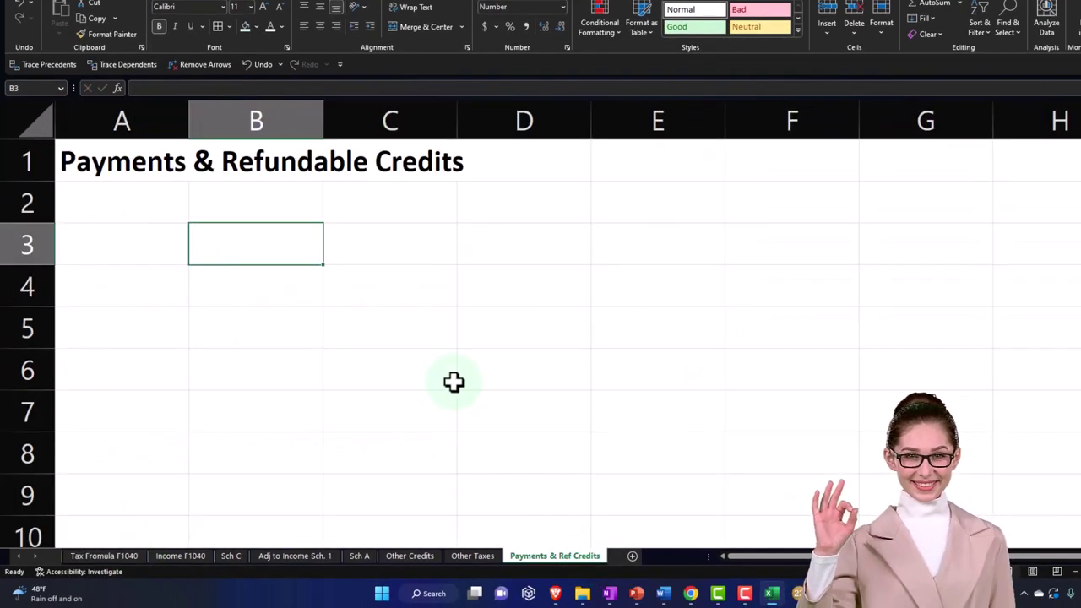
left_click(453, 382)
left_click_drag(188, 118, 395, 117)
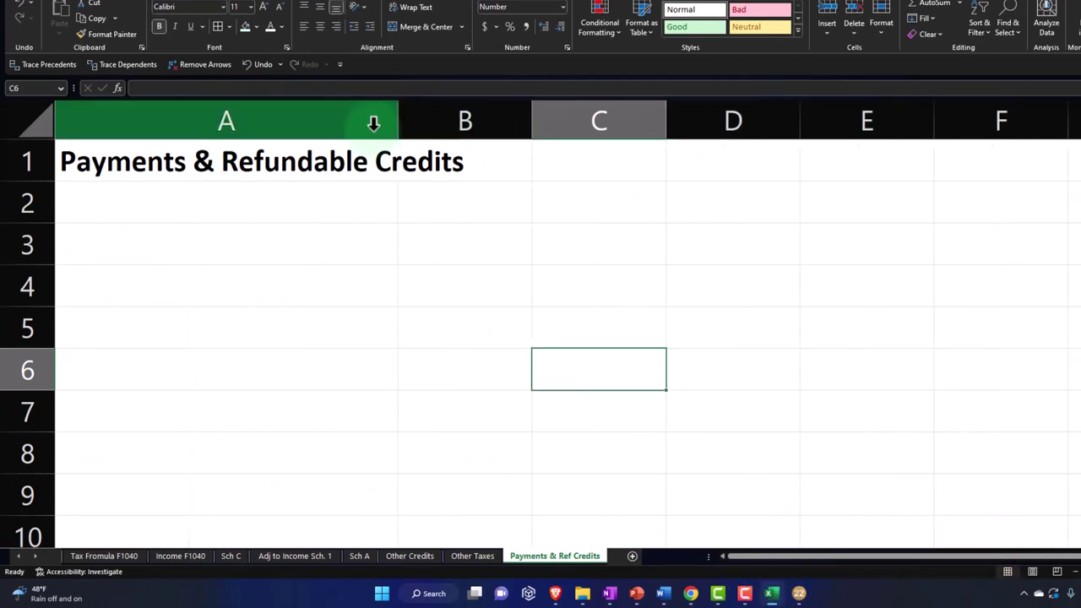
Format the title range A1:C1 as a header with black fill and white text
left_click_drag(221, 161, 543, 158)
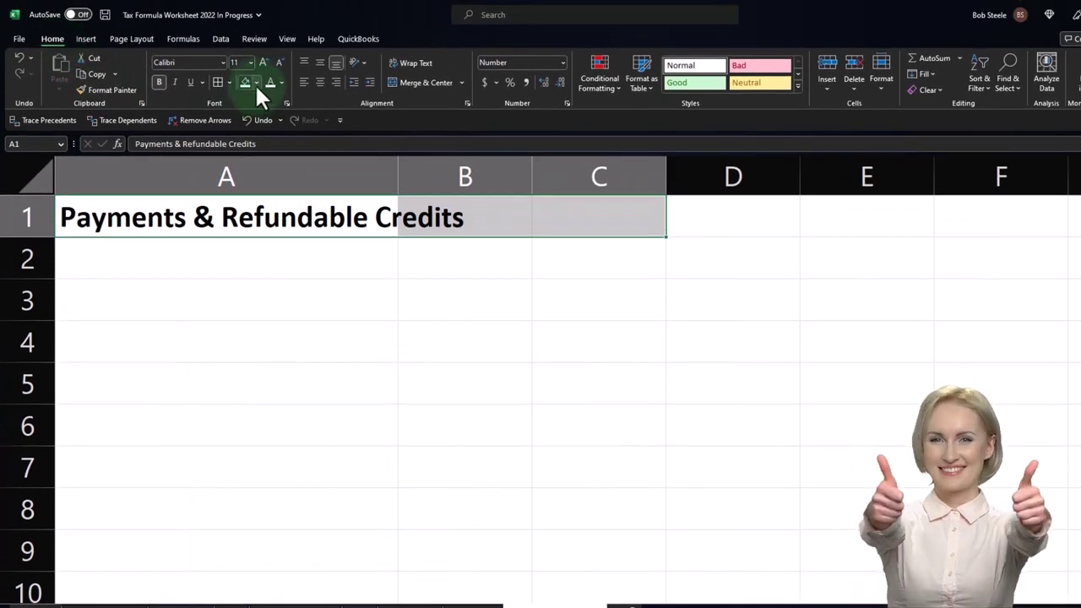
left_click(256, 82)
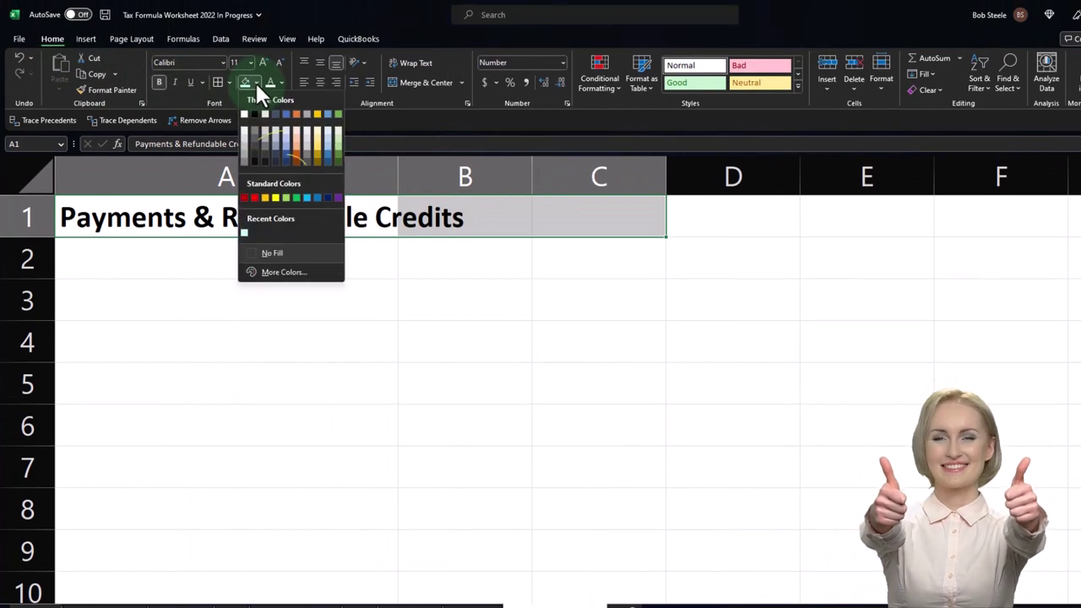
left_click(254, 112)
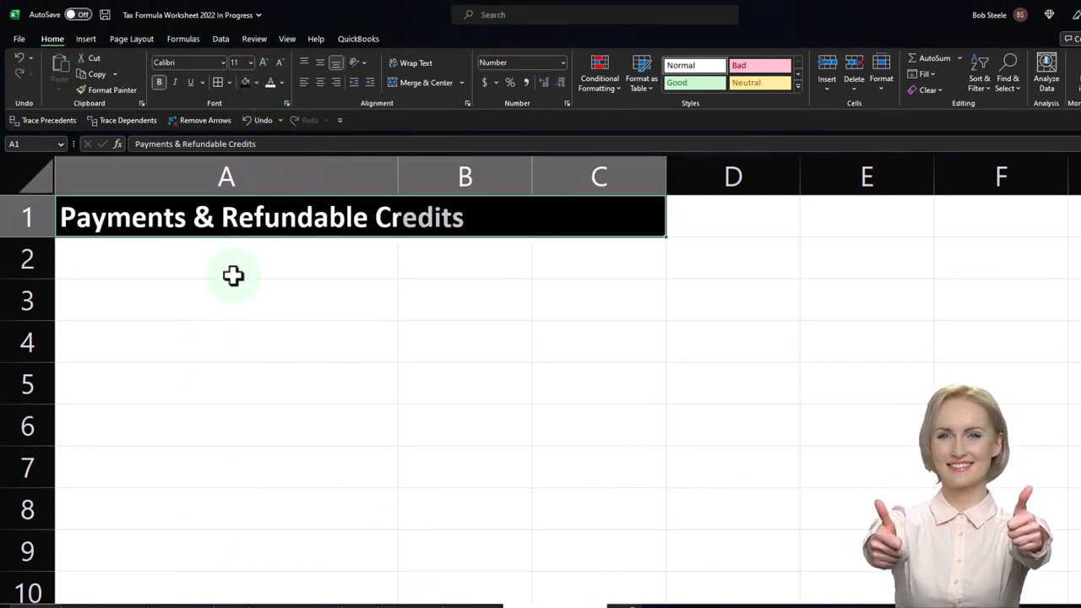
Enter the section label "W-2 Withholding:" in cell A3
left_click(163, 298)
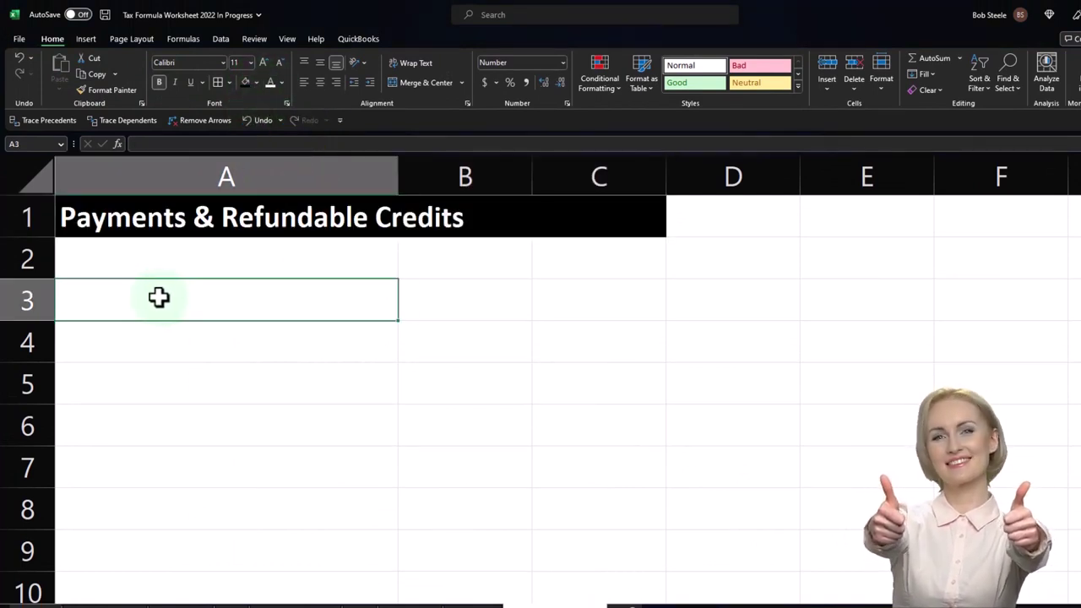
type("Withholding:")
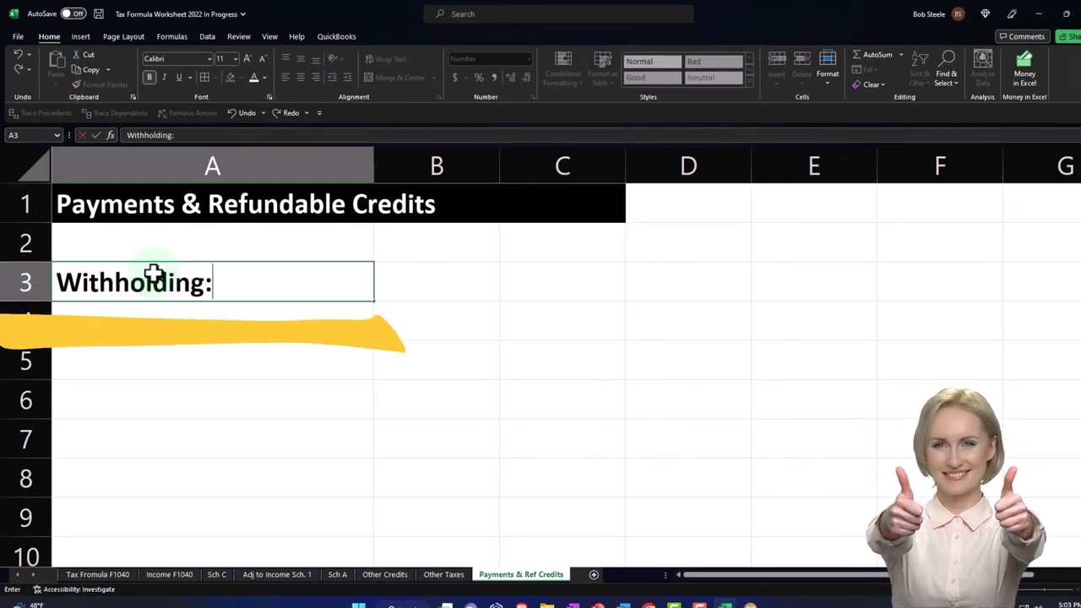
key("Return")
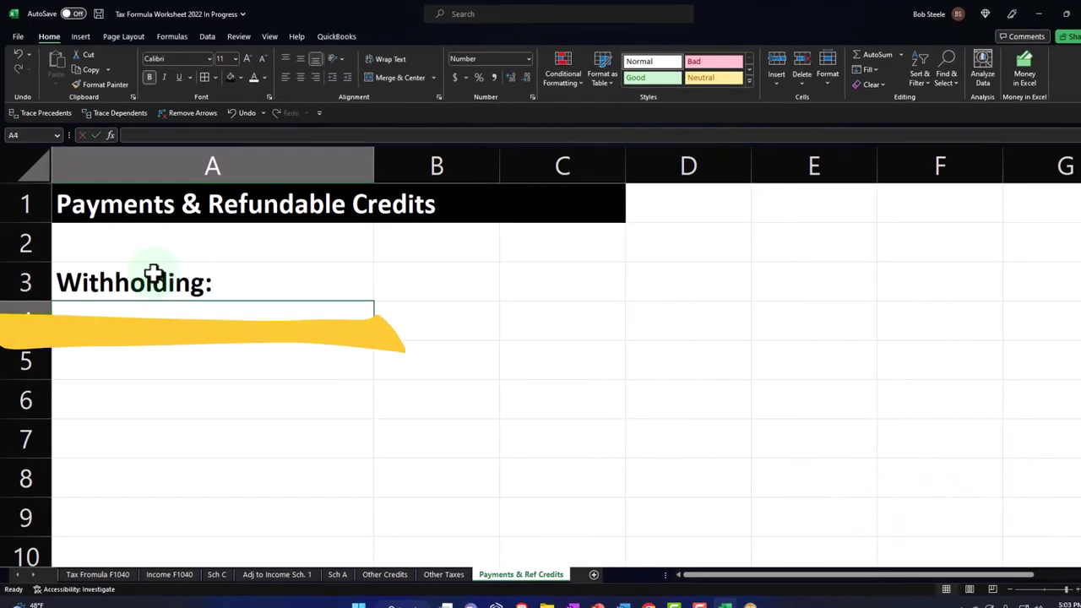
left_click(67, 279)
double_click(82, 282)
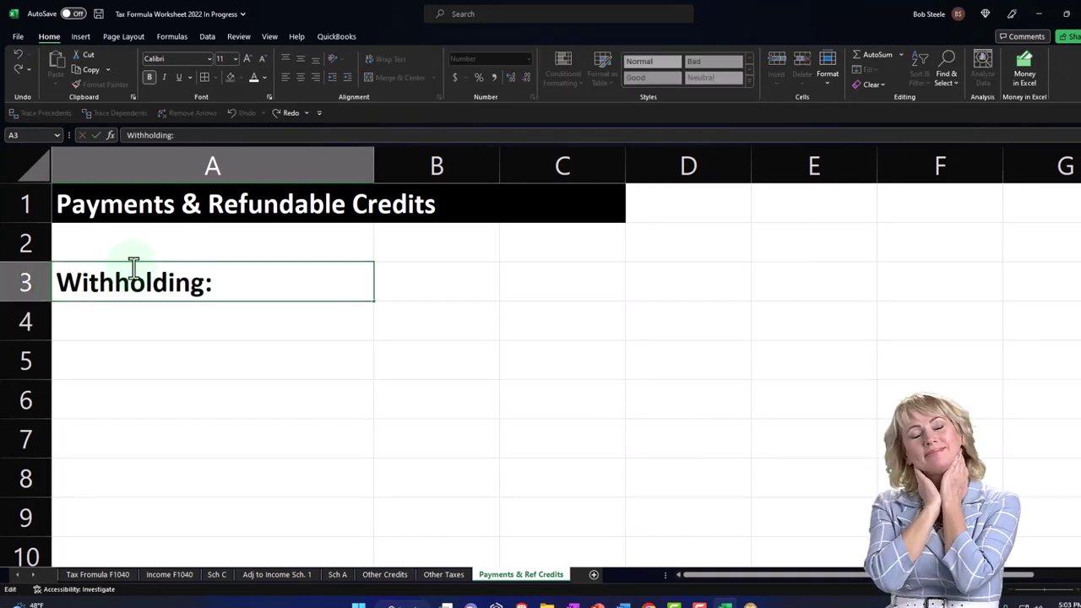
type("W-")
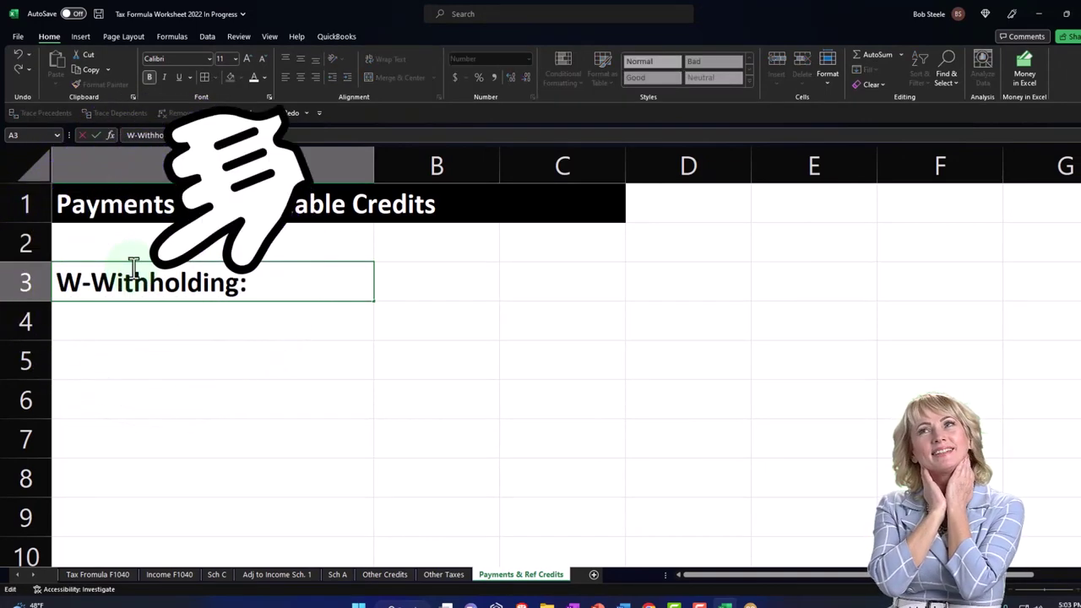
type("2")
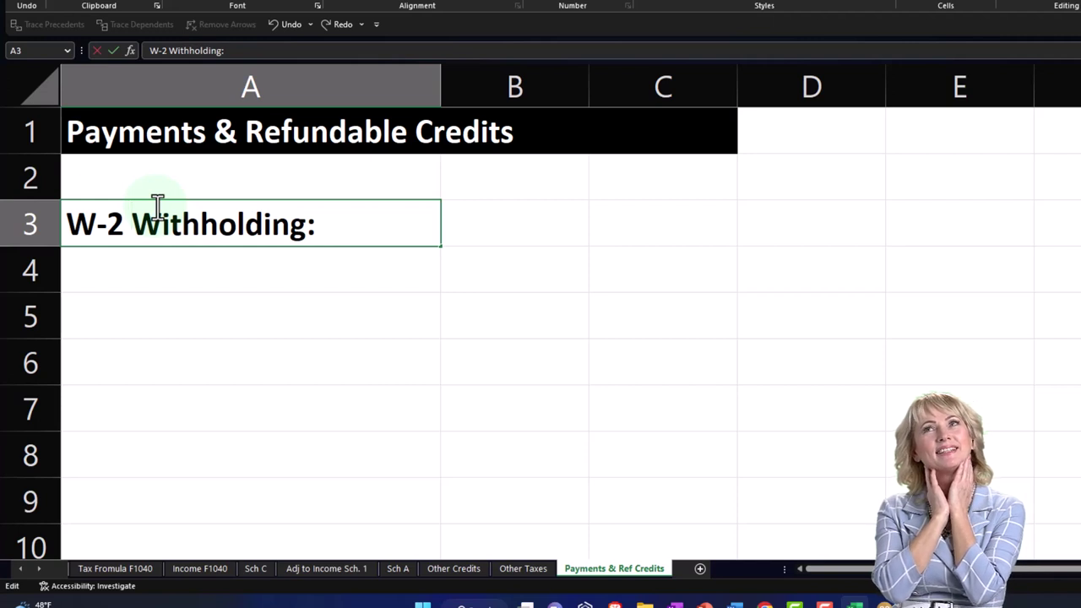
key("Return")
Format the withholding header A3:B3 with black fill and white text
left_click_drag(212, 224, 484, 229)
left_click(281, 2)
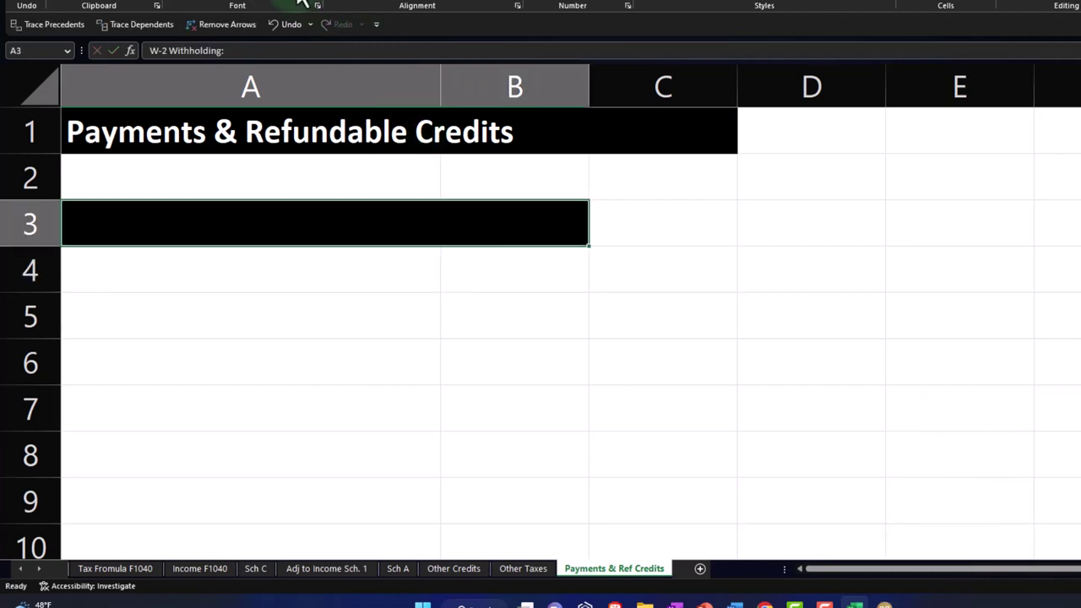
left_click(255, 269)
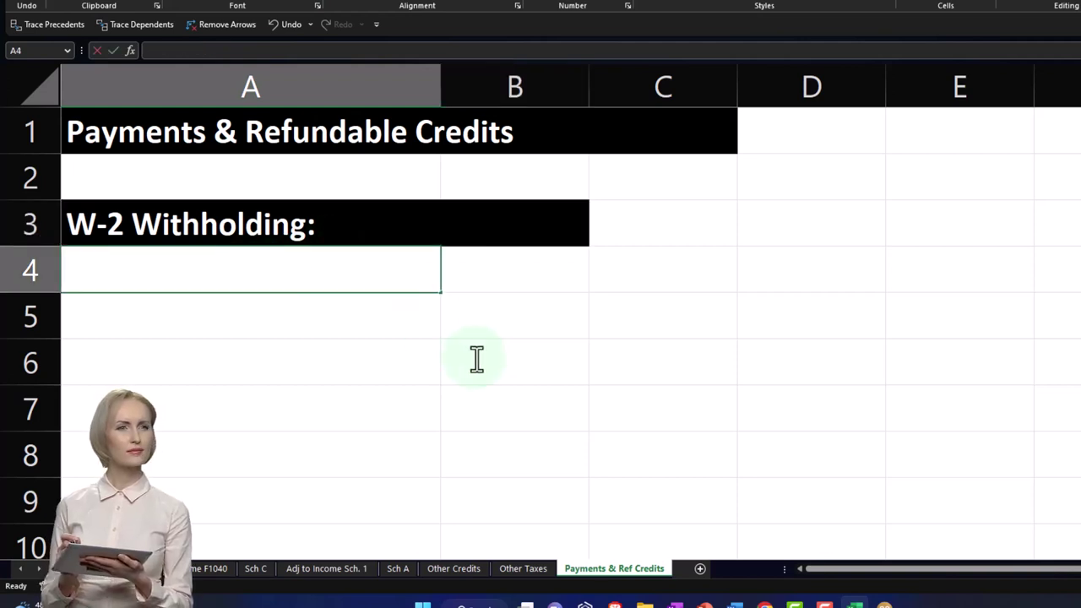
Apply all borders and the recently used light blue fill to the withholding table range A4:B9
left_click_drag(329, 273, 474, 507)
left_click(287, 2)
left_click(288, 2)
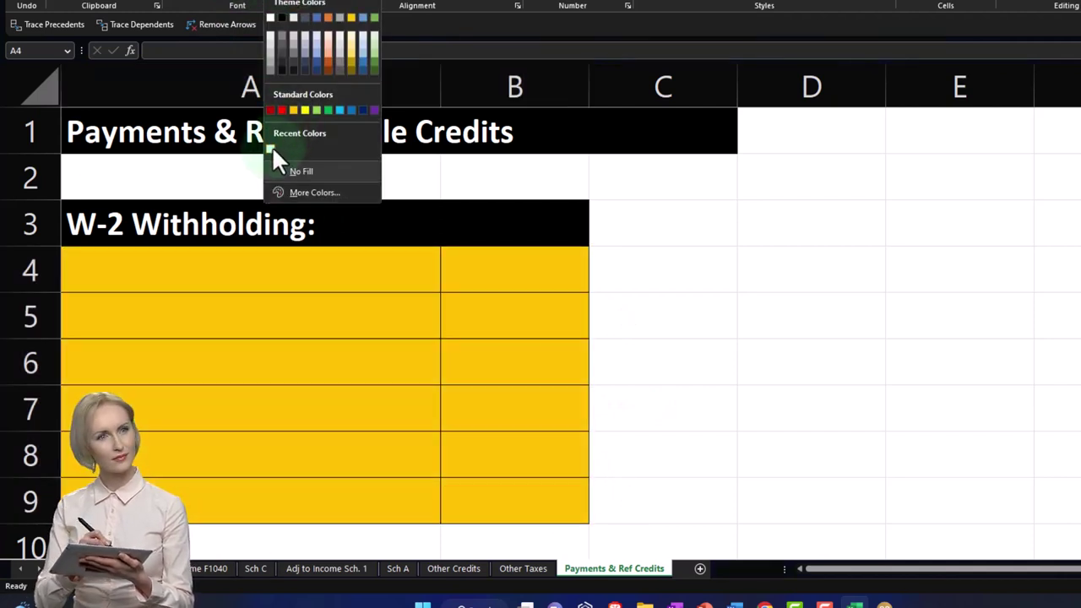
left_click(270, 147)
Enter the label "W-2" in cell A4 and the withholding amount 15000 in cell B4
left_click(270, 253)
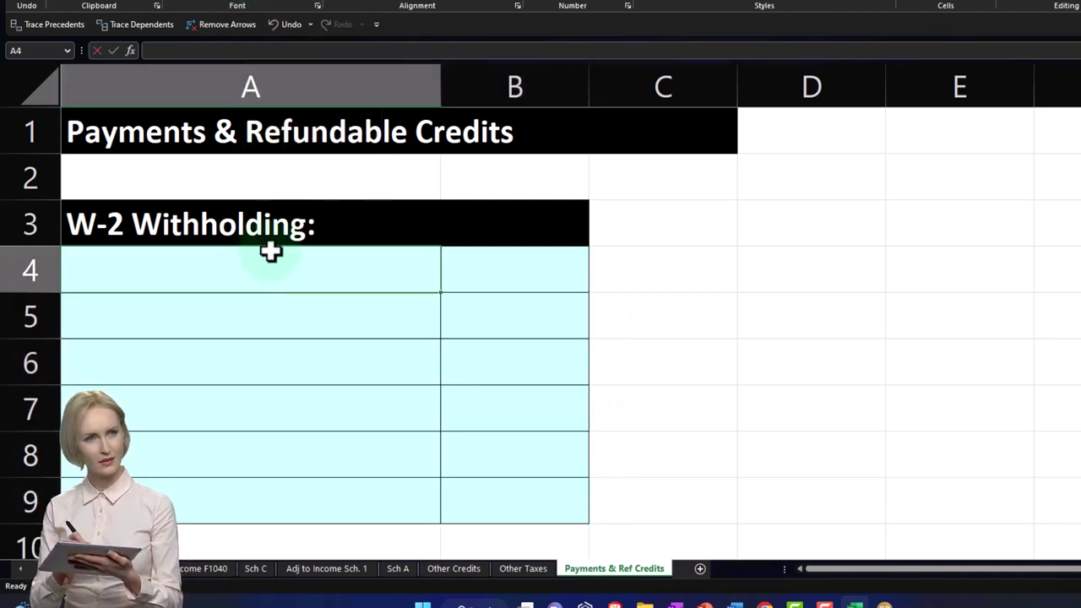
type("W-")
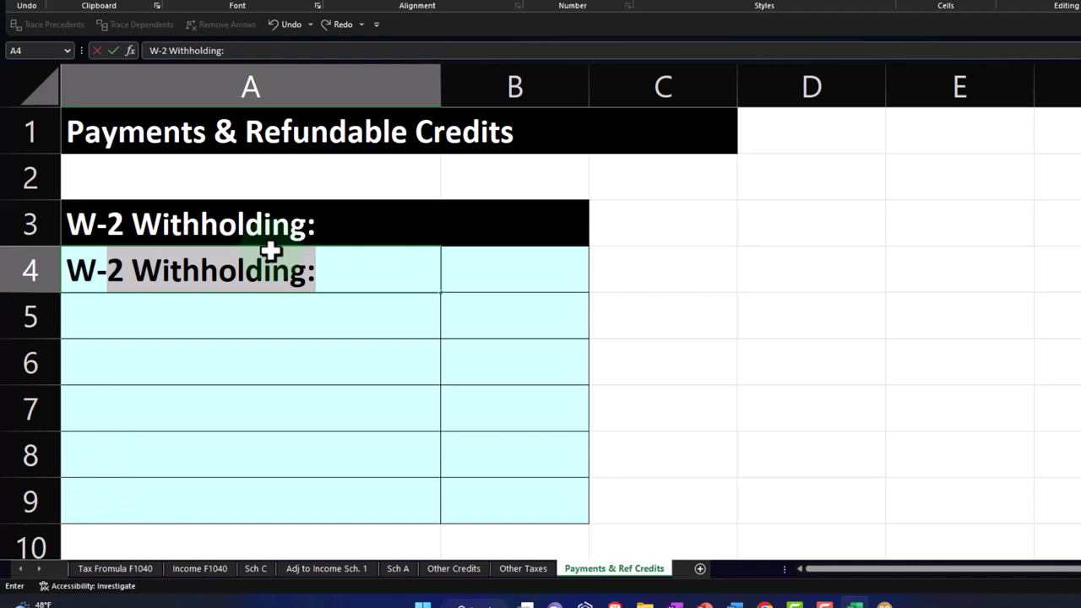
type("2")
key("Delete")
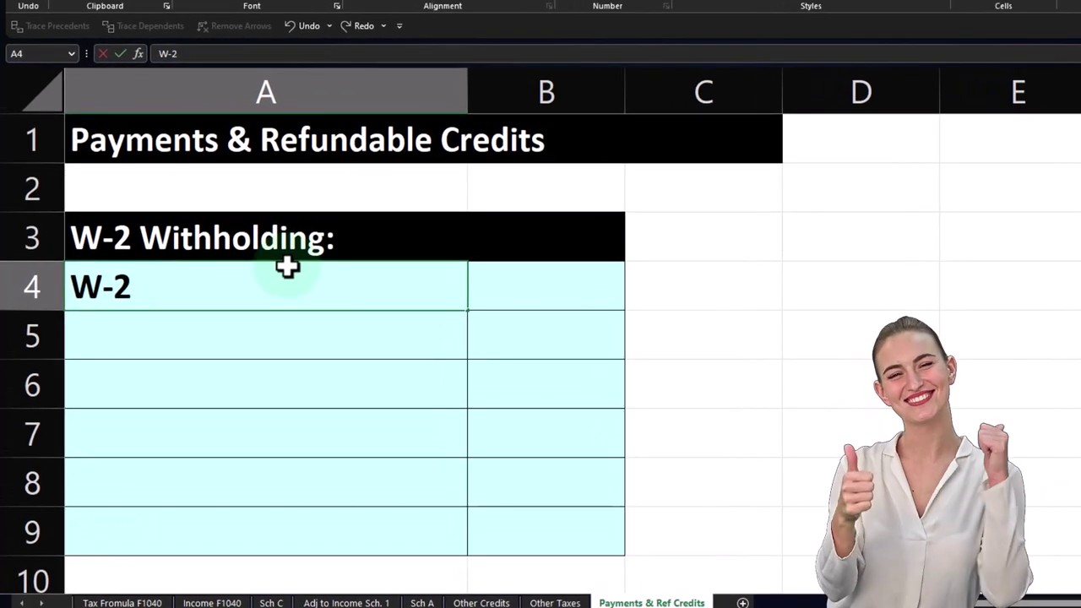
key("Tab")
type("15000")
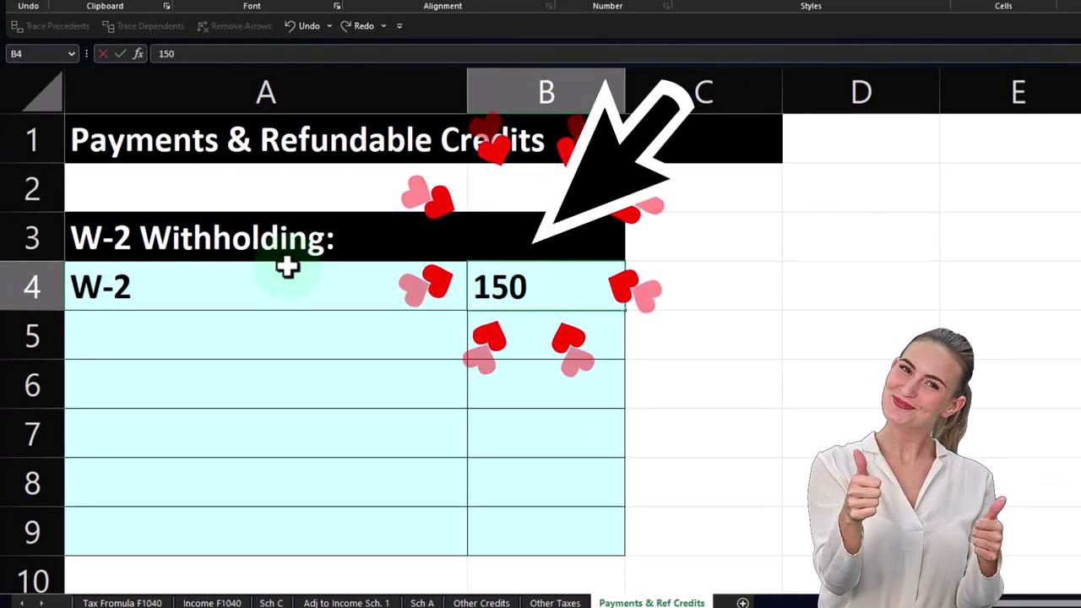
key("Return")
Enter the label "Total W-2 withholding" in cell A10 below the withholding table
key("Return")
key("Return")
key("Return")
key("Return")
key("Return")
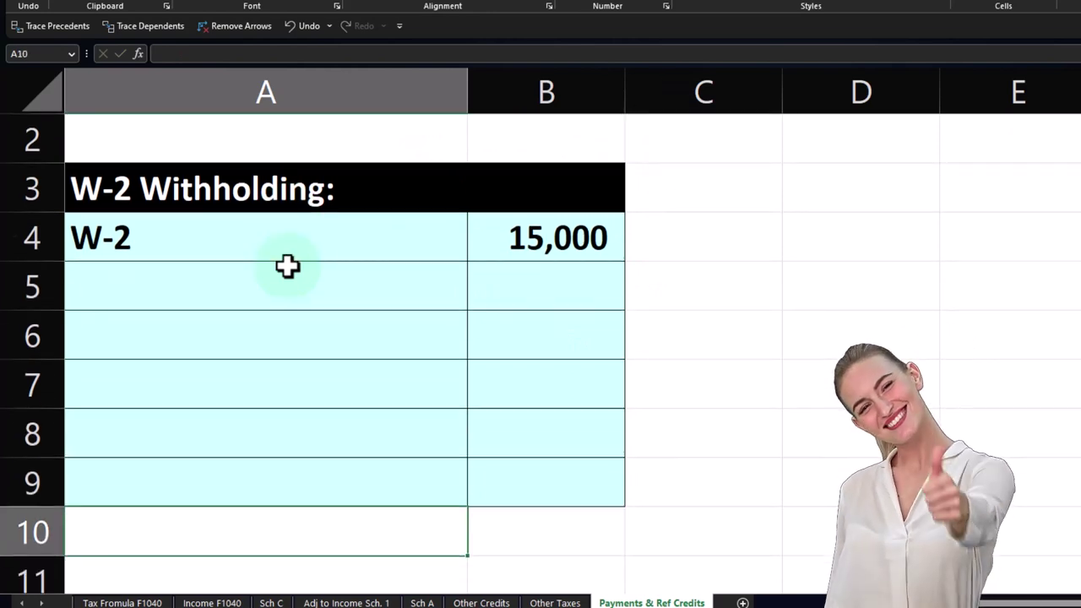
type("Total")
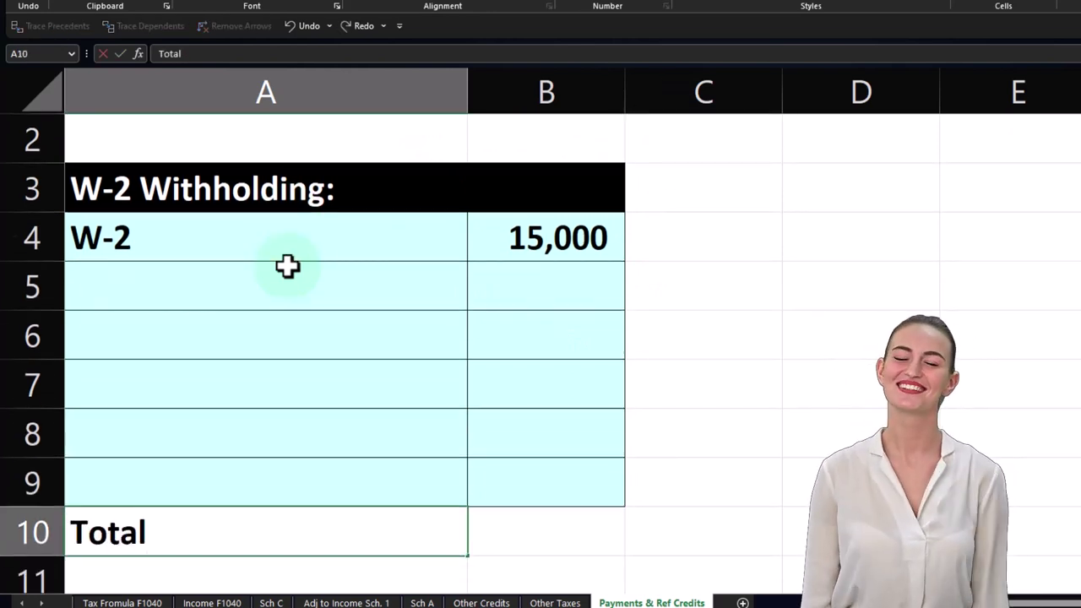
type(" w-")
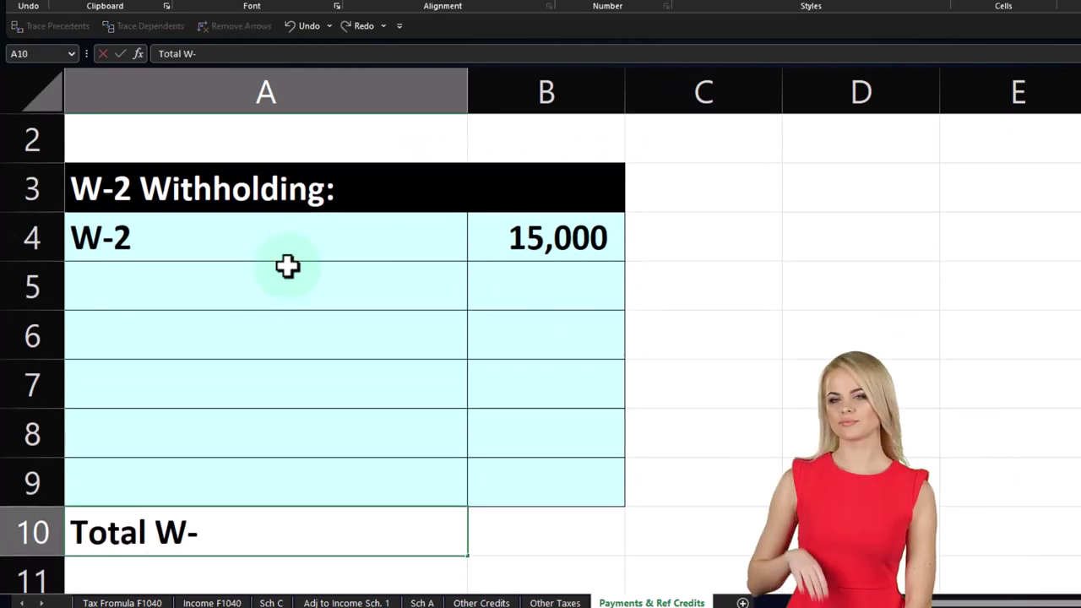
type("2 withh")
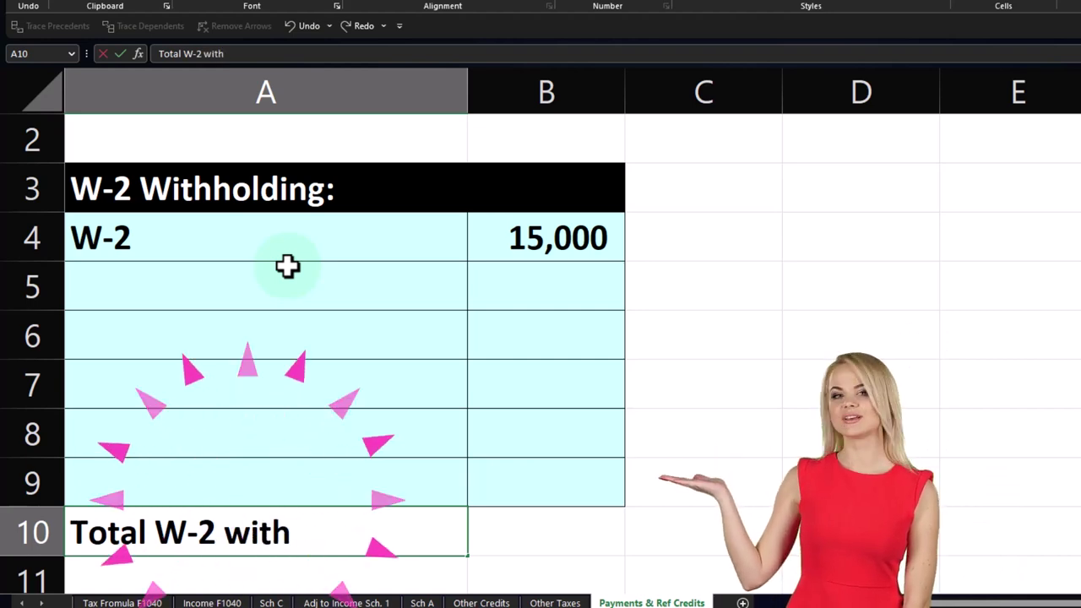
type("olding")
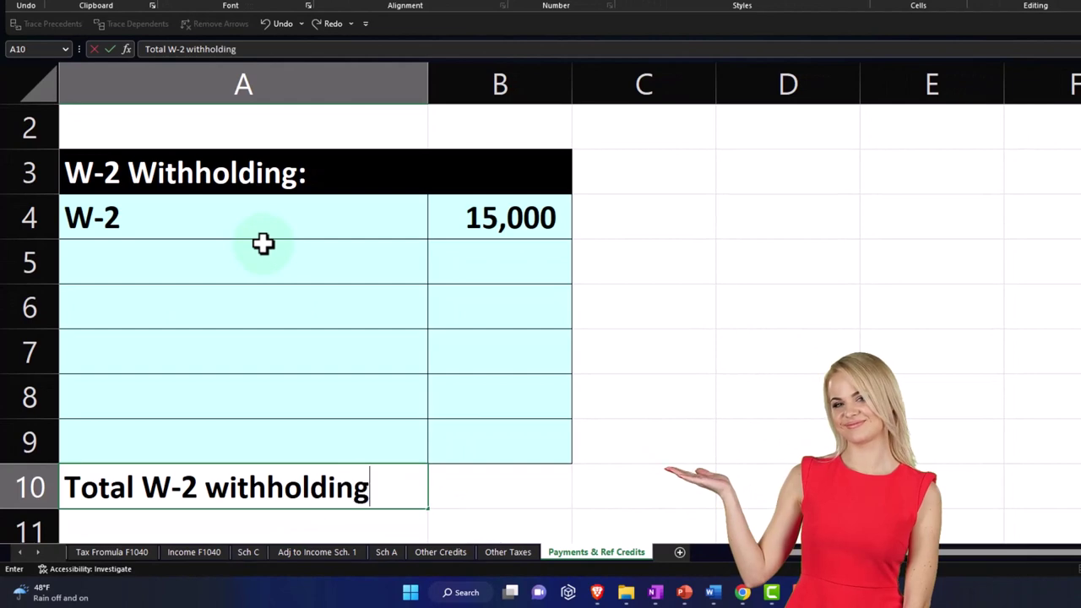
Add a SUM formula in cell C10 that totals the withholding amounts in column B of the table
key("Tab")
key("Tab")
type("=sum(")
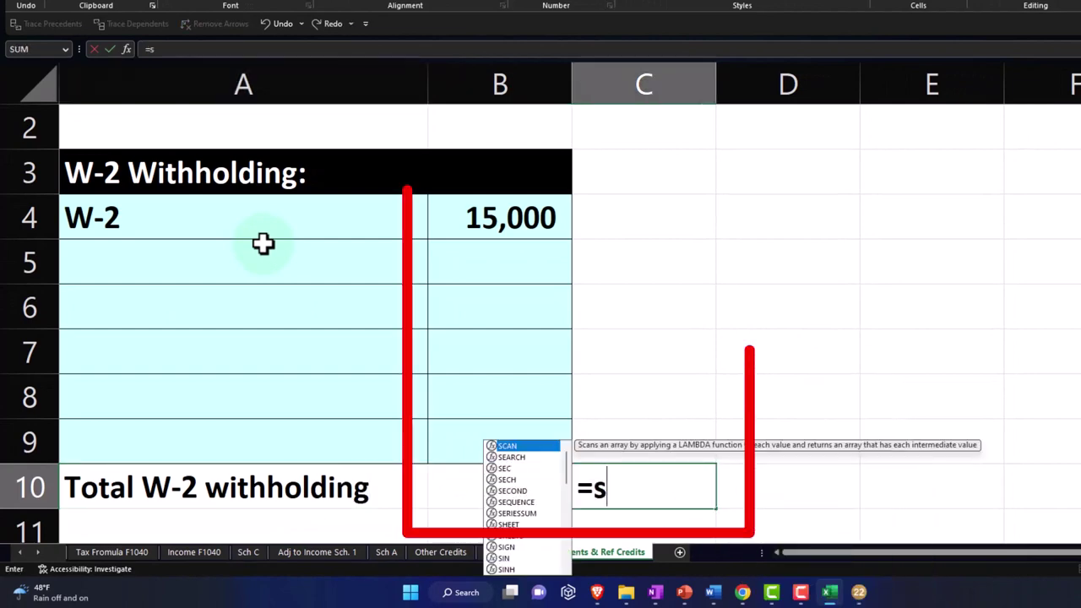
key("Left")
key("Up")
key("shift+Up")
key("shift+Up")
key("Return")
key("Return")
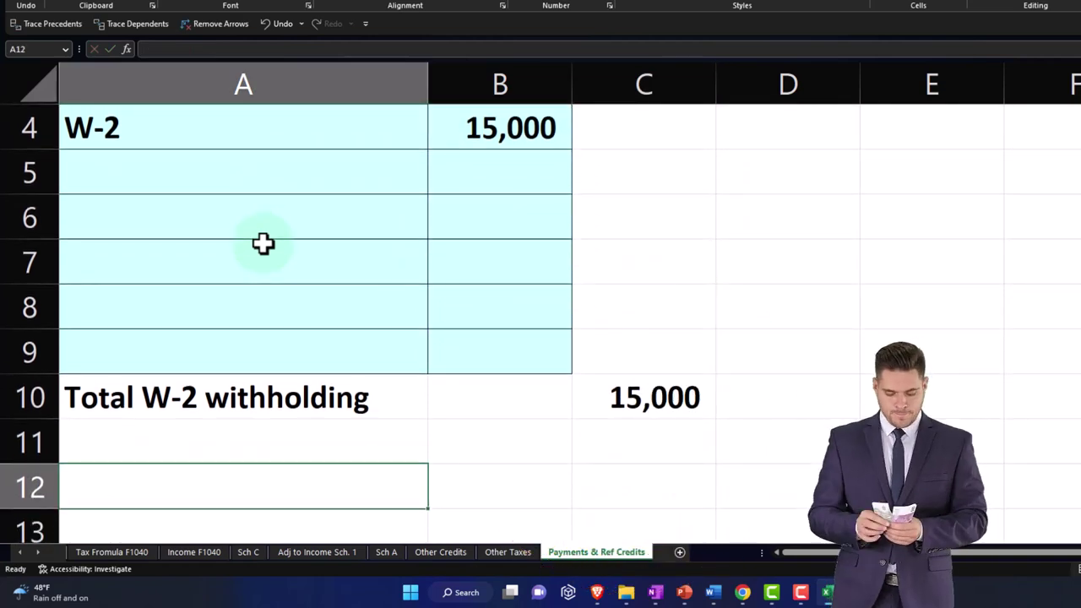
Enter the label "Total Payments & Refundable Credits" in cell A13
scroll(263, 243, "up", 1)
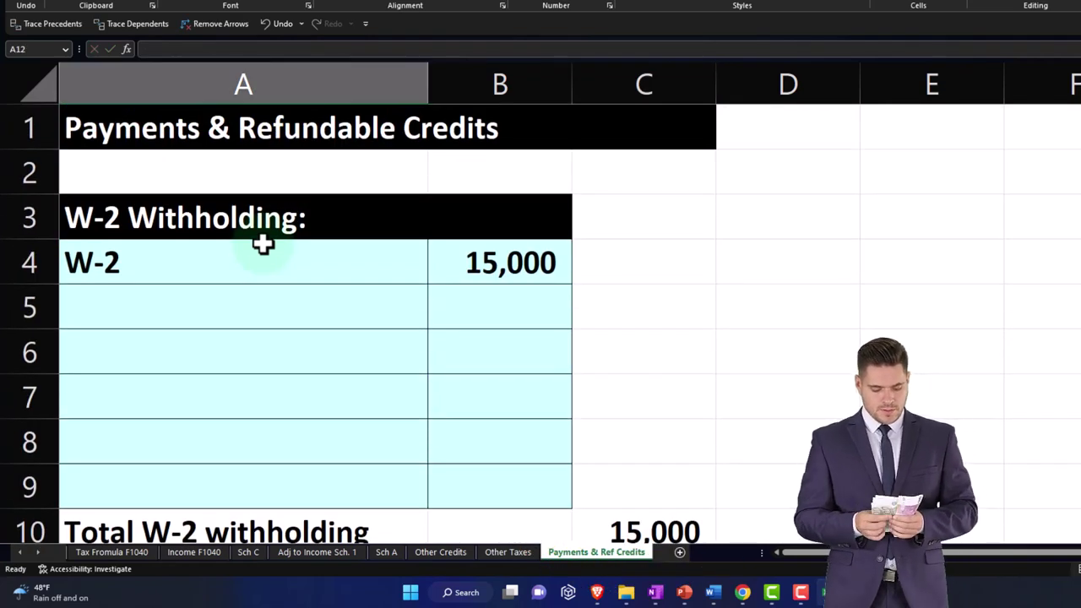
scroll(302, 314, "down", 3)
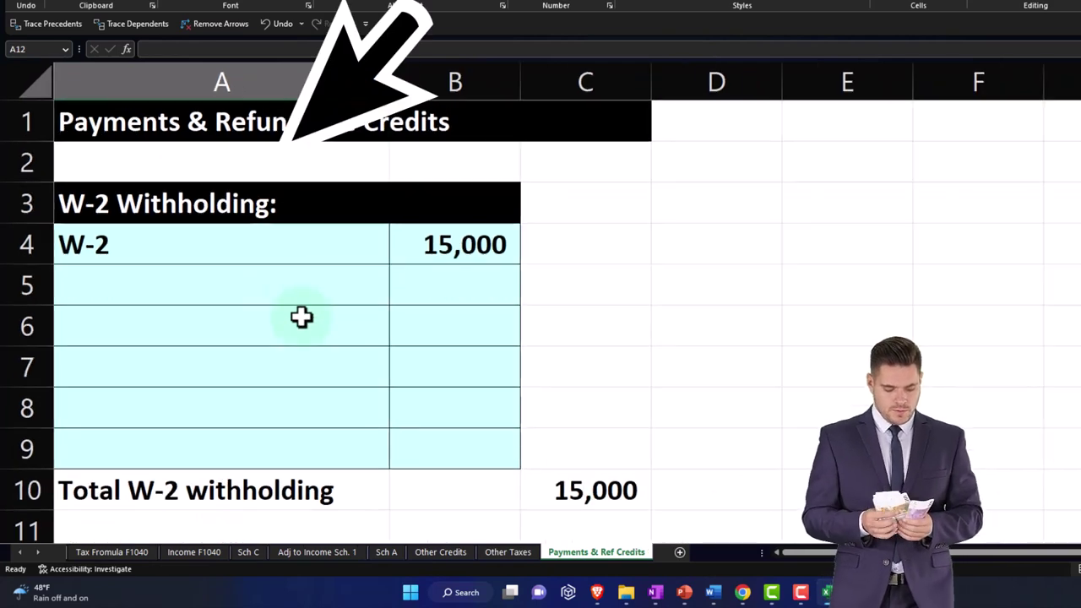
scroll(301, 314, "down", 1)
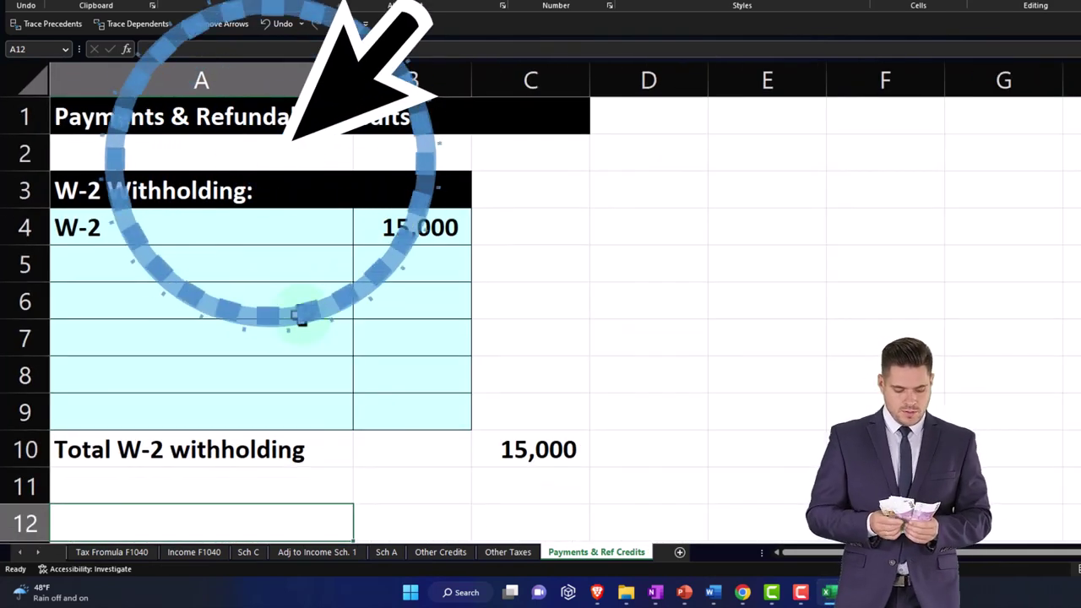
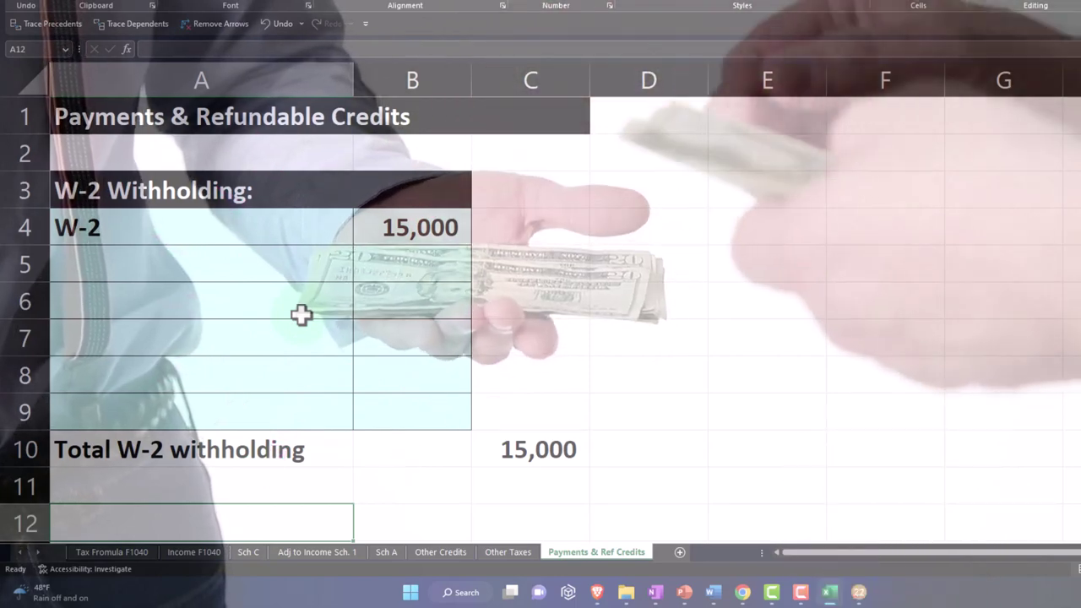
scroll(302, 314, "down", 1)
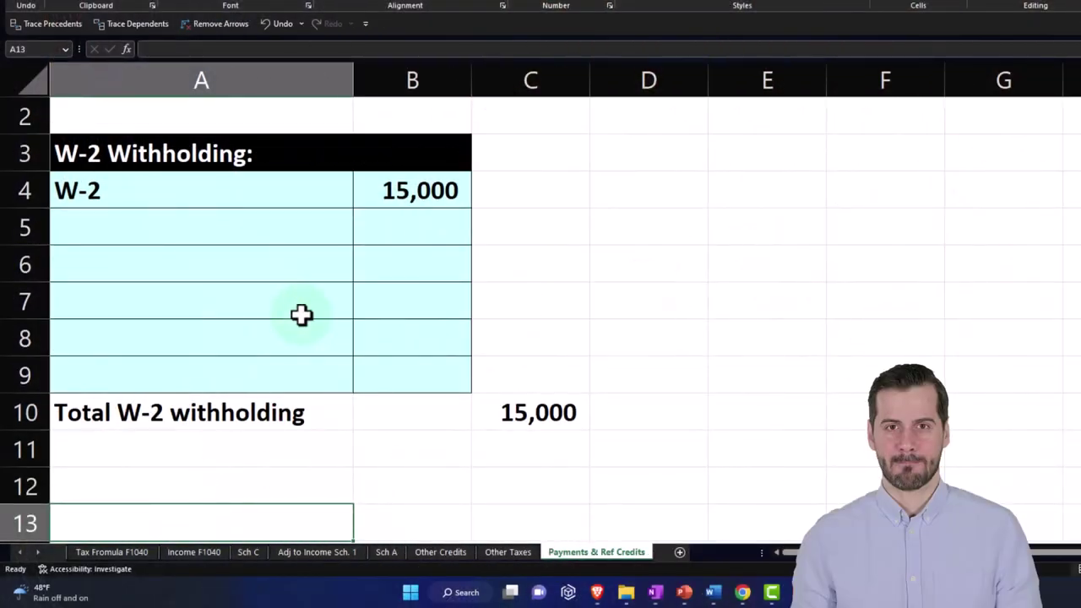
type("l")
scroll(301, 314, "up", 1)
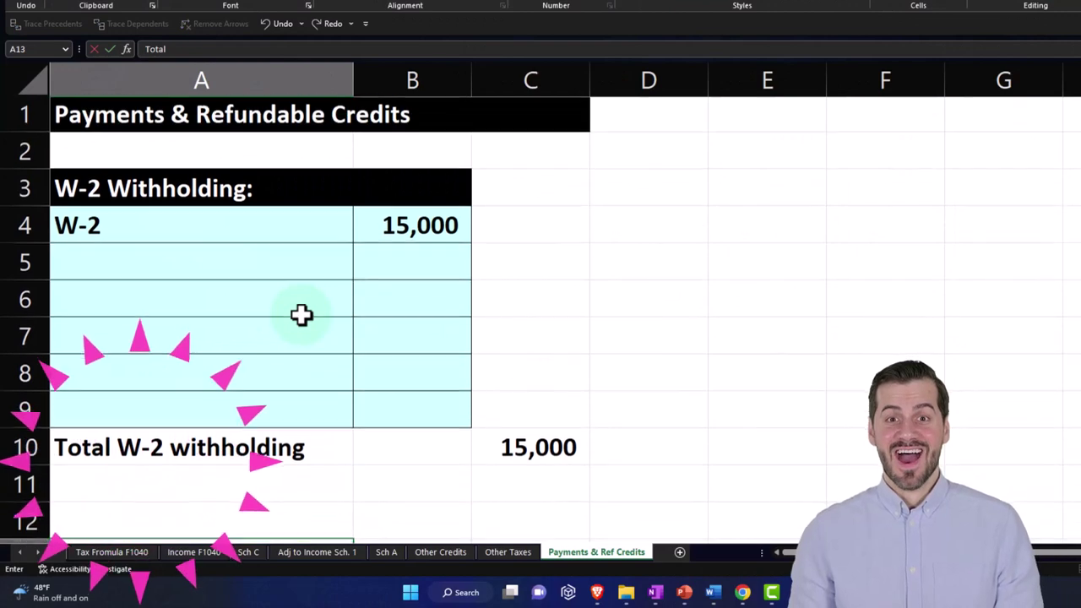
type("p")
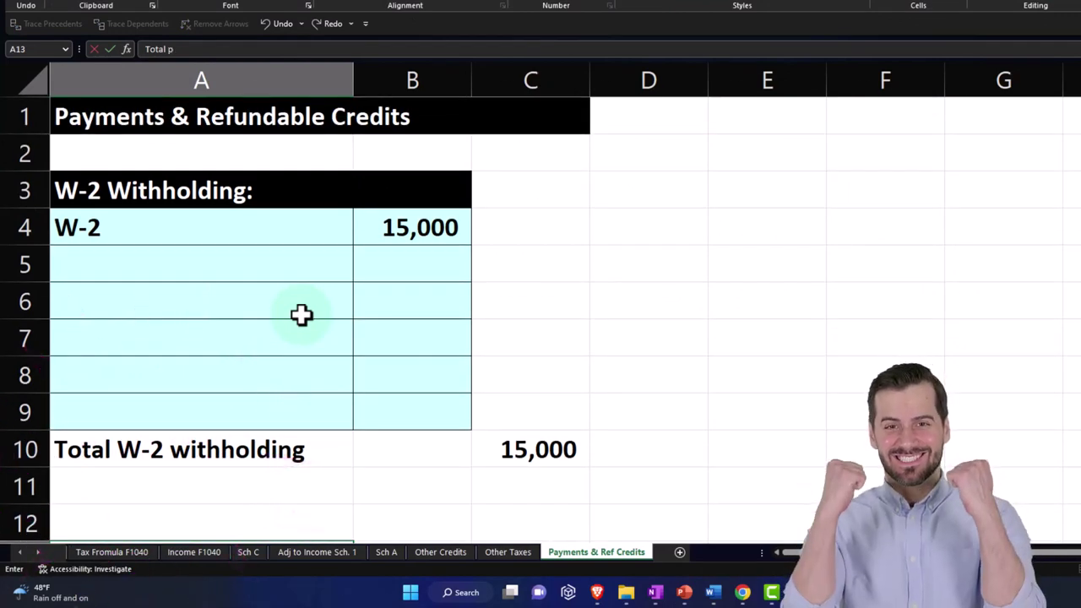
type("a")
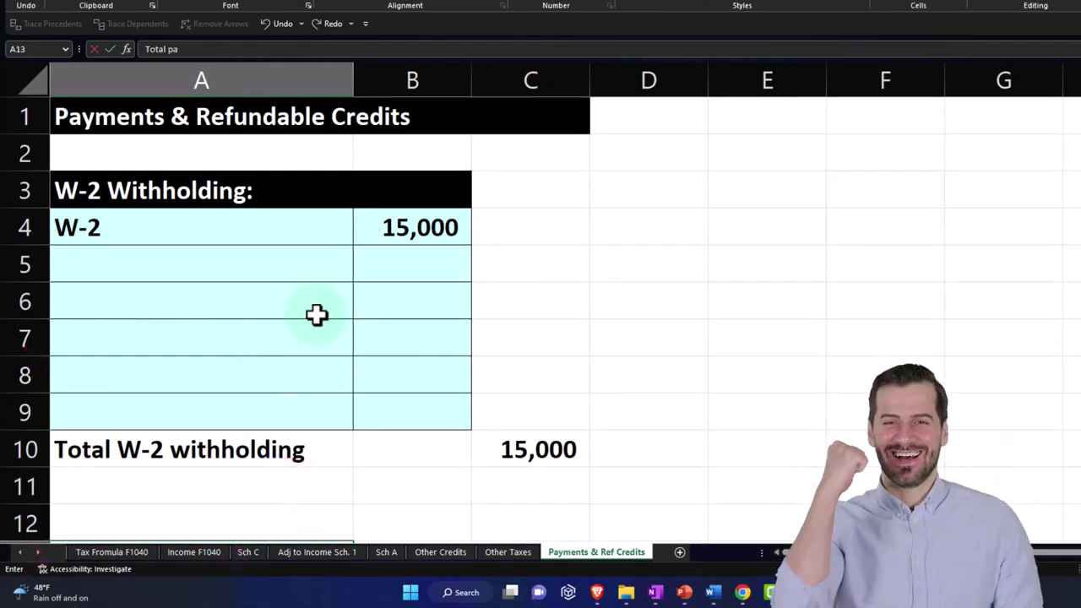
scroll(310, 314, "down", 1)
type("ym")
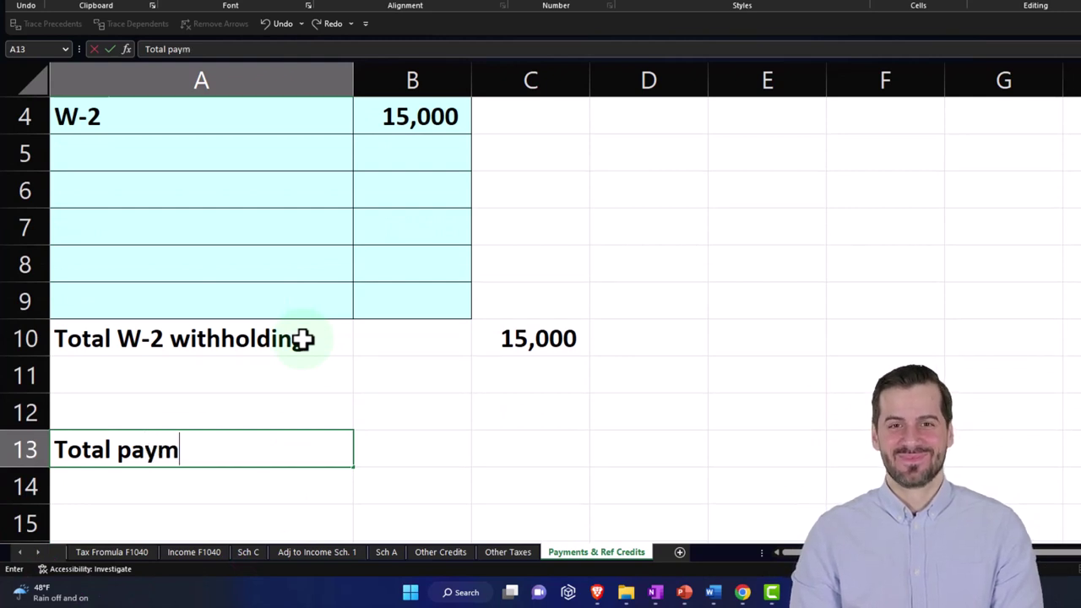
type("ents")
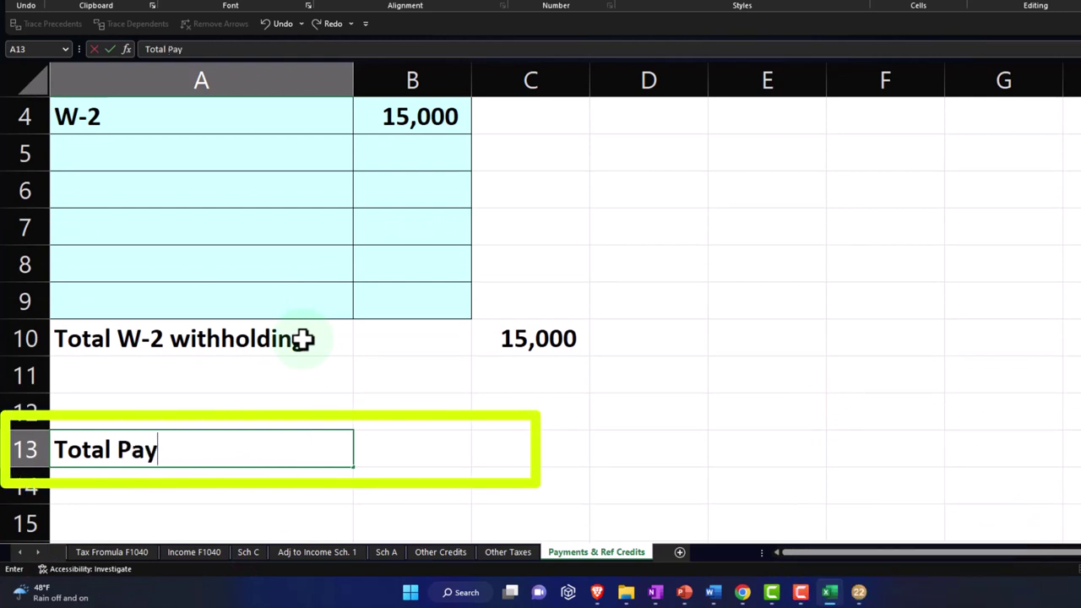
type("& ")
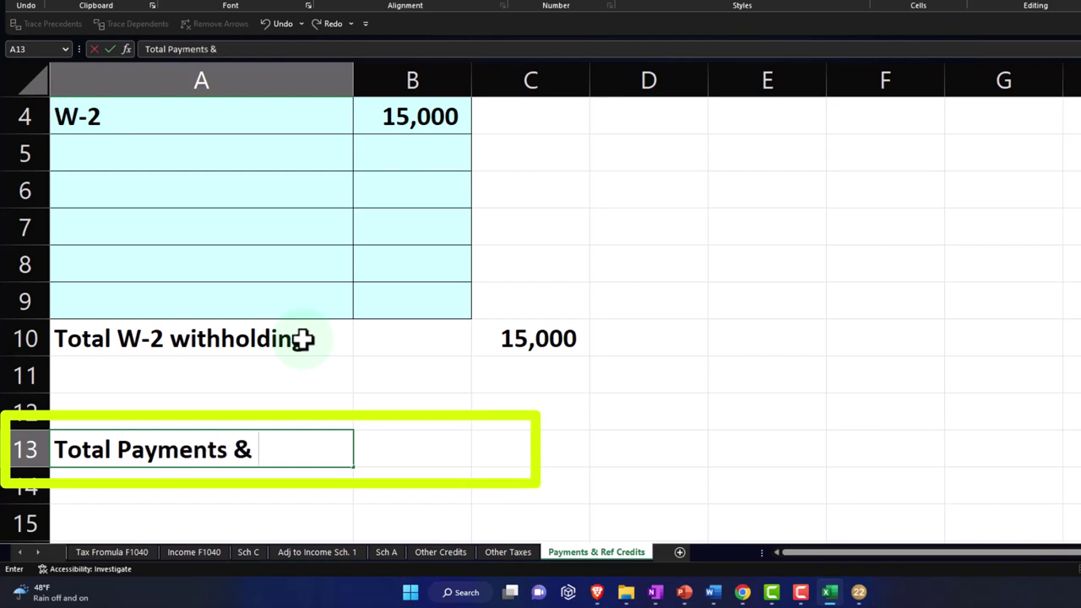
type("reefunda")
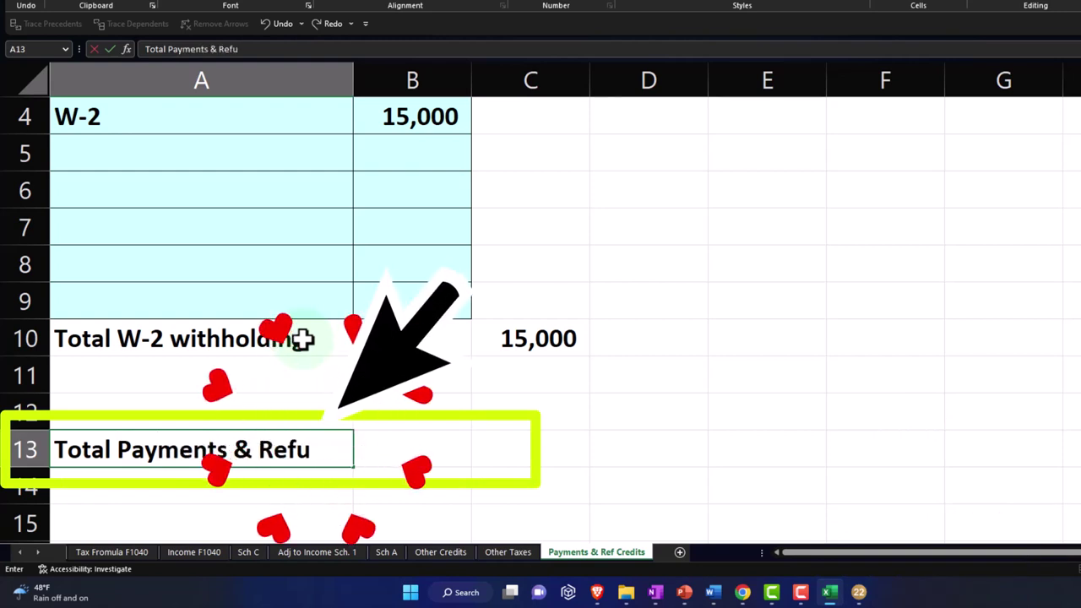
key("BackSpace")
key("BackSpace")
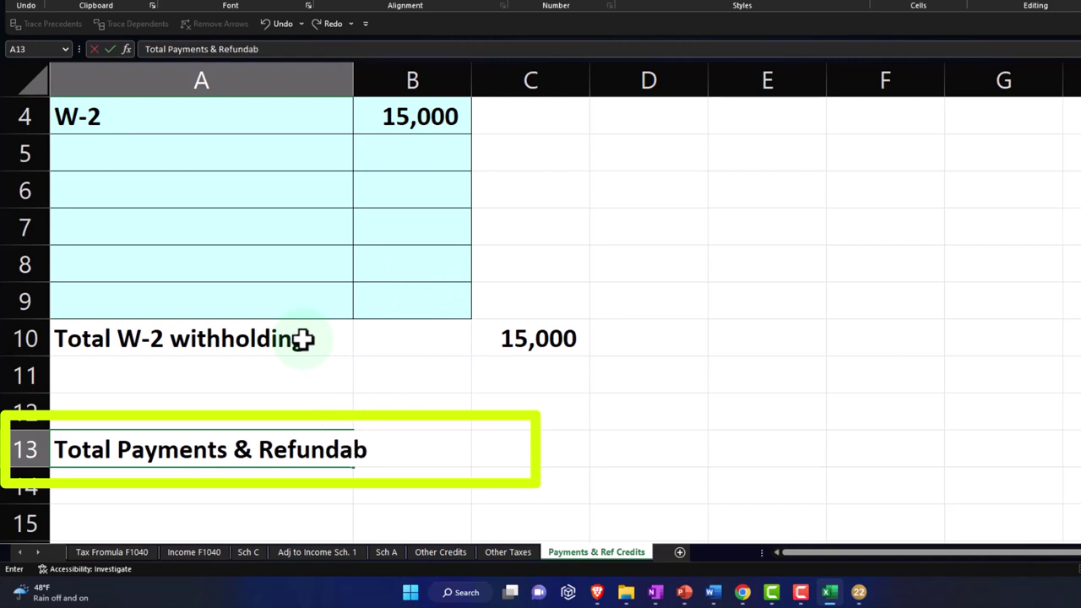
type("dable Cred")
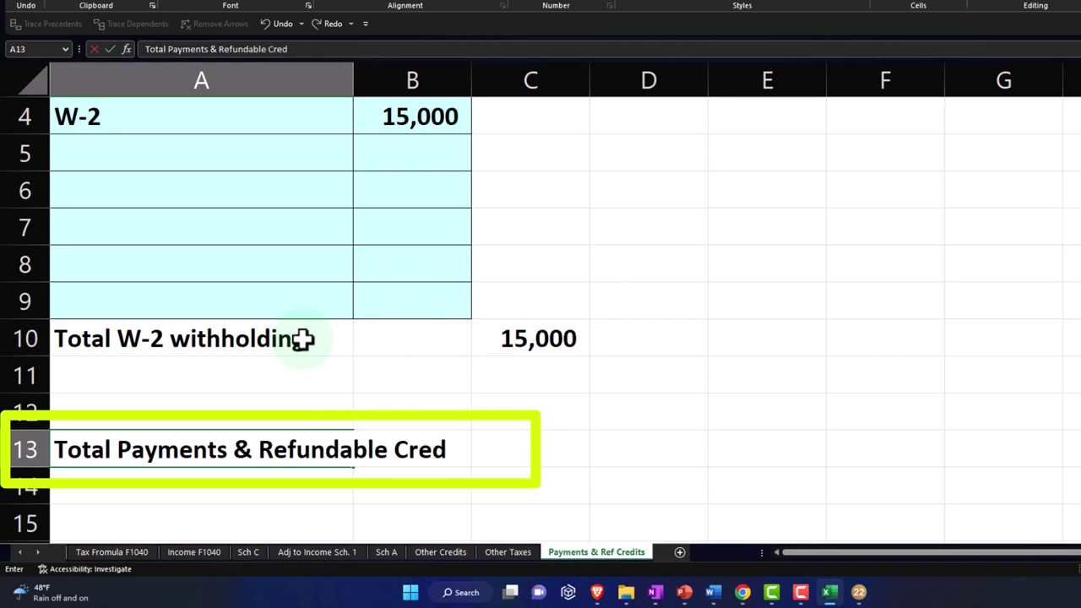
type("its")
key("Return")
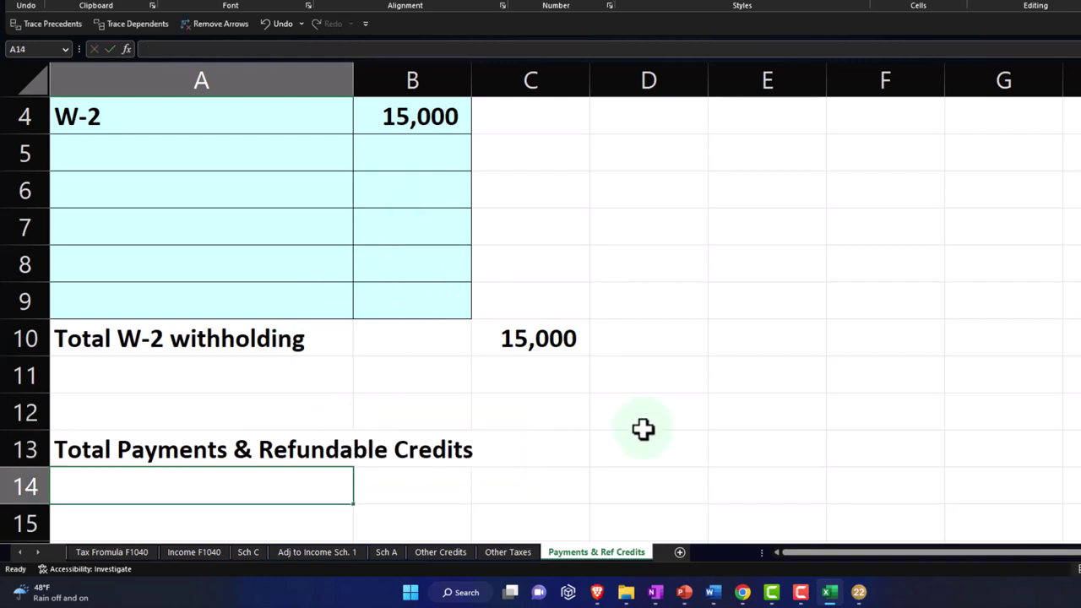
Sum the column C amounts above into cell C13 and widen column A slightly to fit the total's label
left_click(574, 449)
type("=sum(")
key("Up")
key("shift+Up")
key("shift+Up")
key("shift+Up")
key("shift+Up")
key("shift+Up")
key("shift+Up")
key("shift+Up")
key("shift+Up")
key("shift+Up")
key("Return")
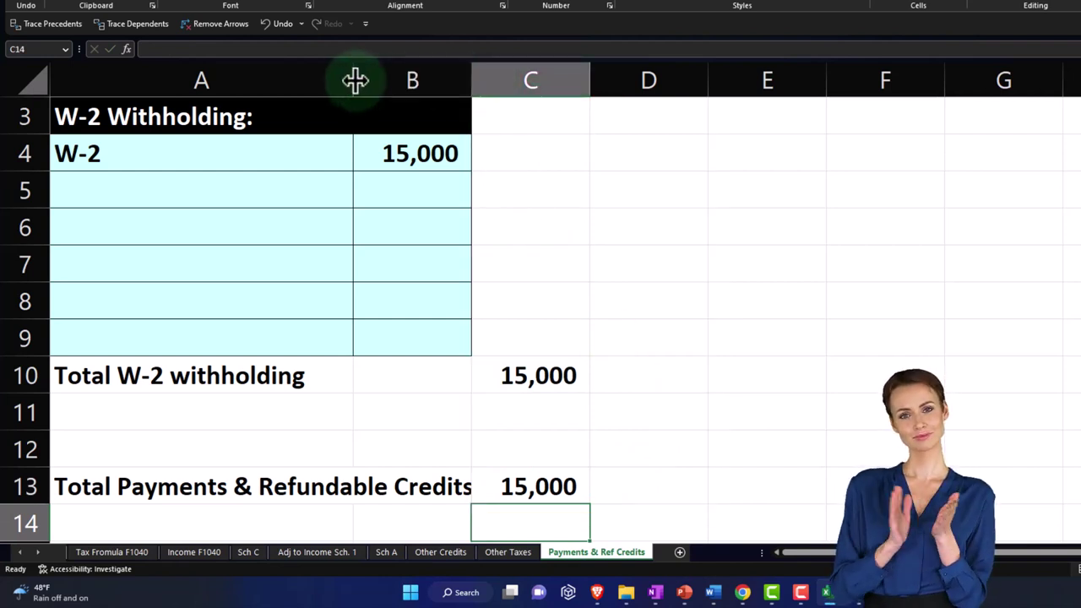
left_click_drag(361, 78, 366, 79)
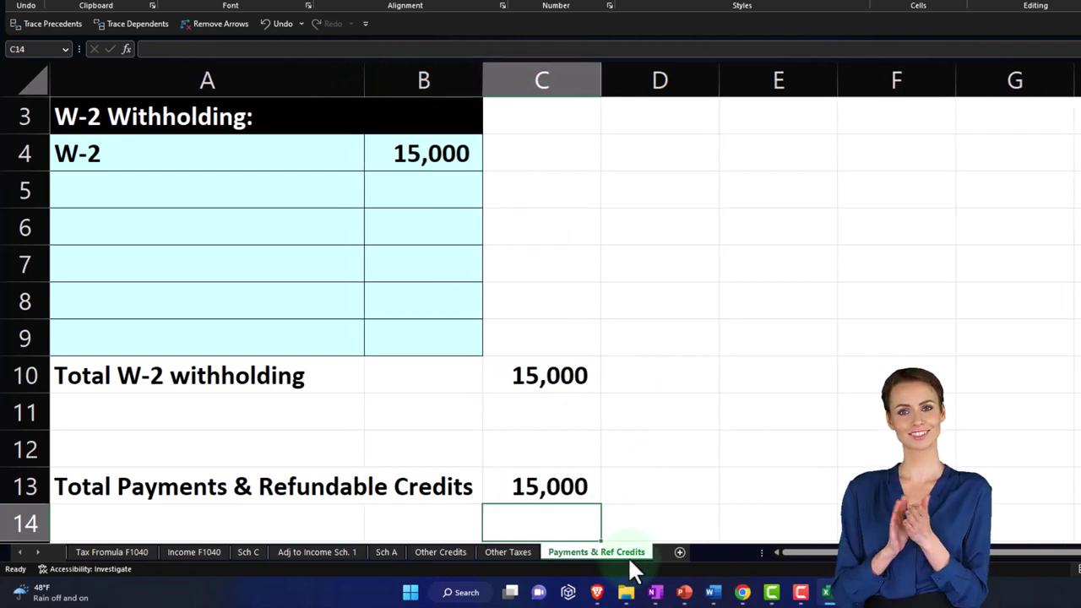
Link cell D15 of the Tax Fromula F1040 sheet to the total in C13 of the Payments & Ref Credits sheet
left_click(117, 549)
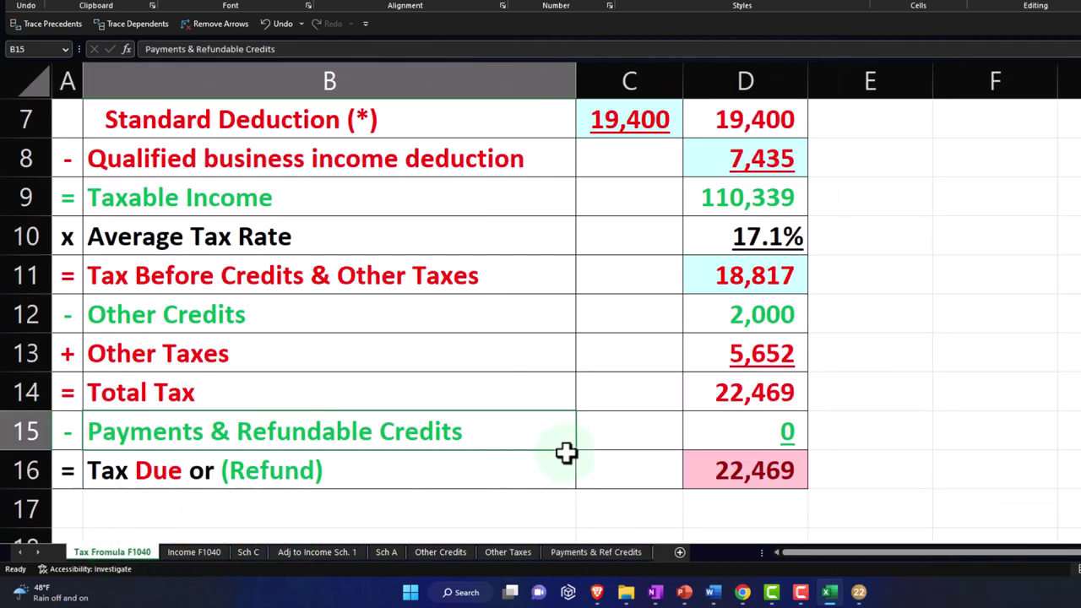
left_click(707, 433)
type("=")
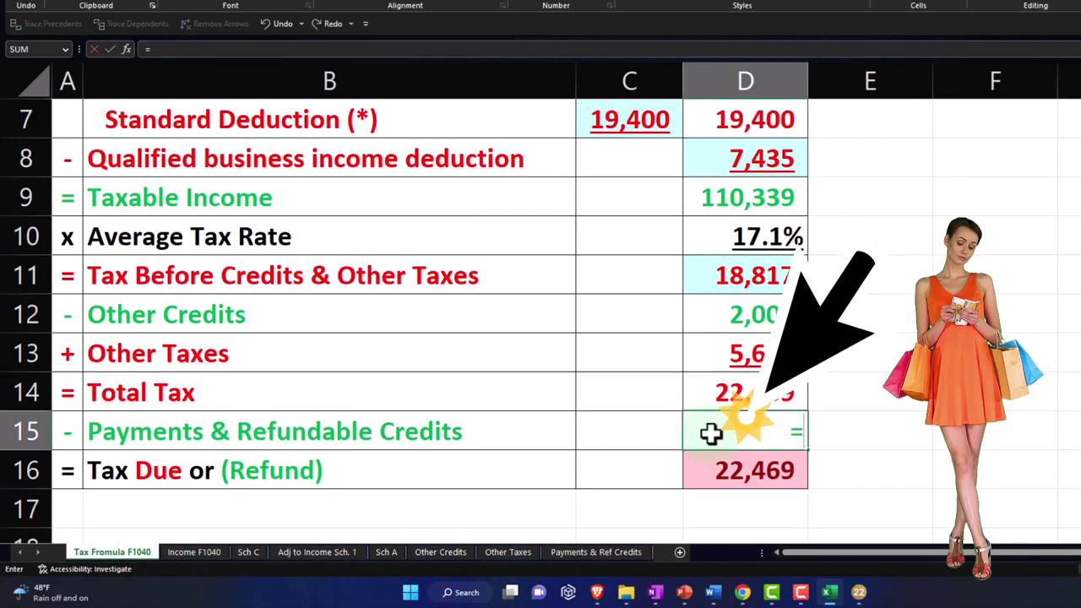
left_click(613, 553)
left_click(564, 486)
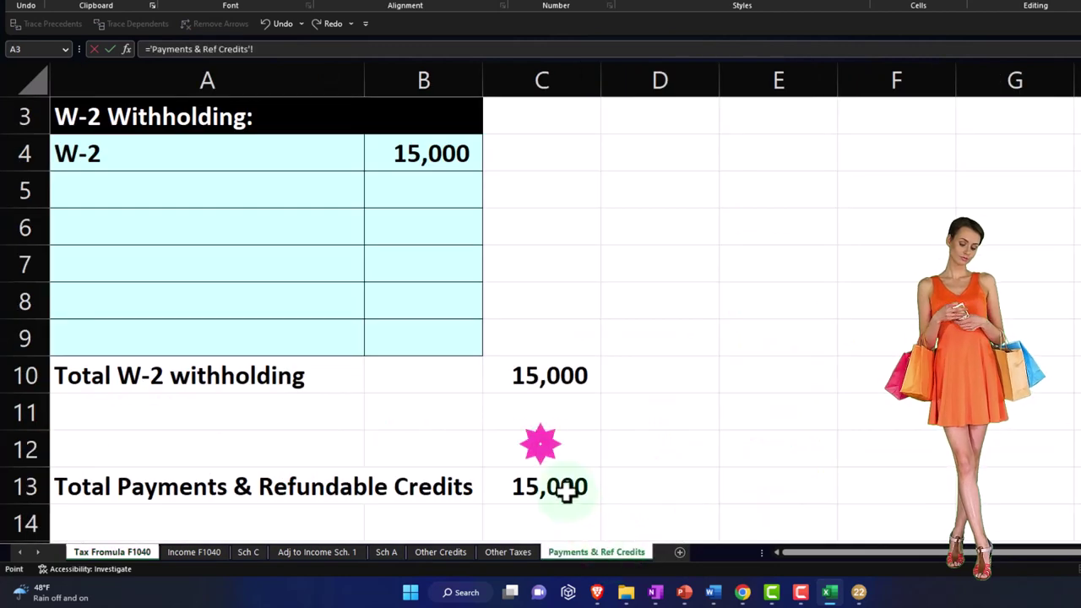
key("Return")
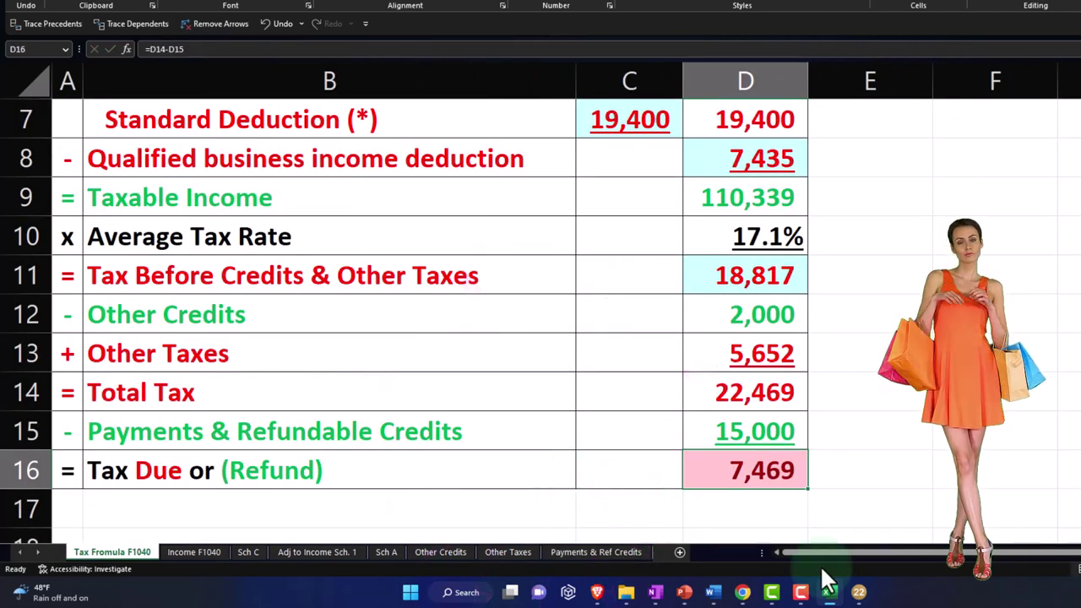
Switch to Lacerte and check the total payments, amount owed and estimated tax penalty lines on Form 1040 page 2
left_click(859, 591)
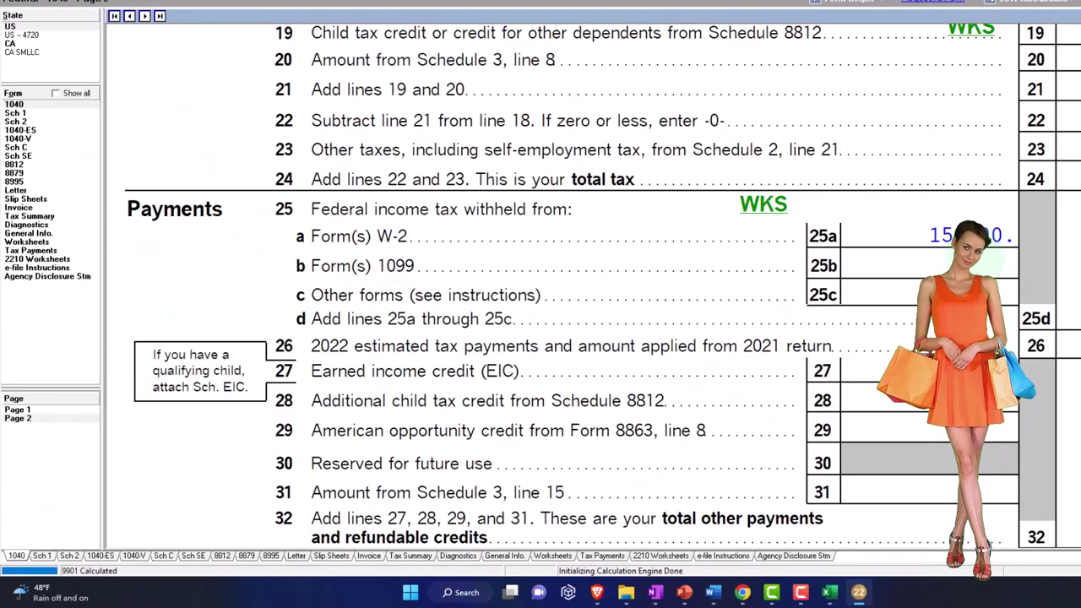
scroll(899, 452, "down", 3)
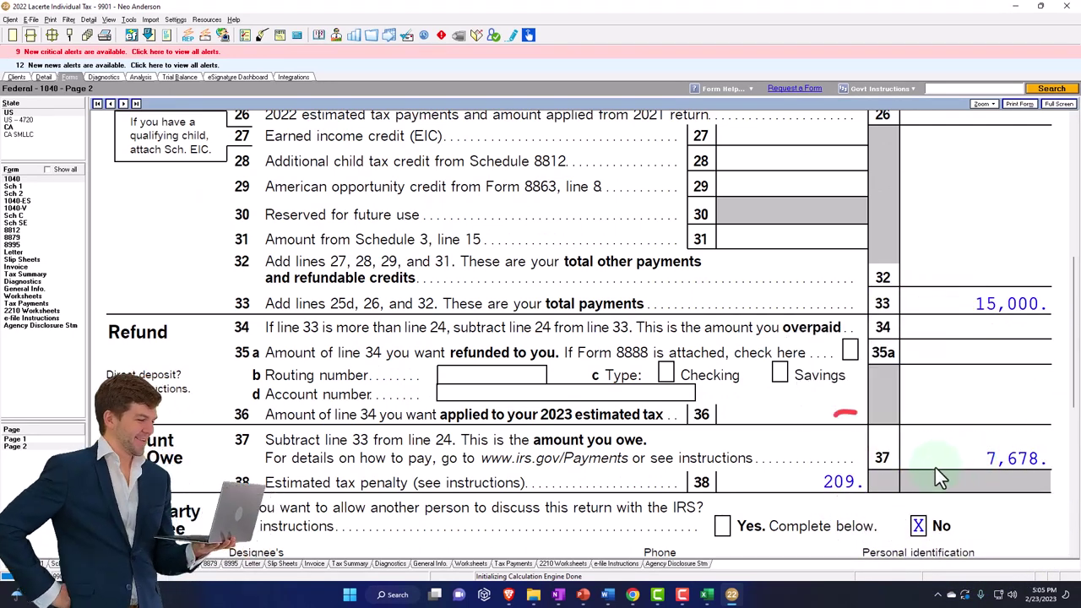
Back in Excel, add the label "Penalties & Interest" in B18 below the tax due line and enter 209 in D18
left_click(707, 595)
scroll(267, 497, "down", 3)
left_click(152, 454)
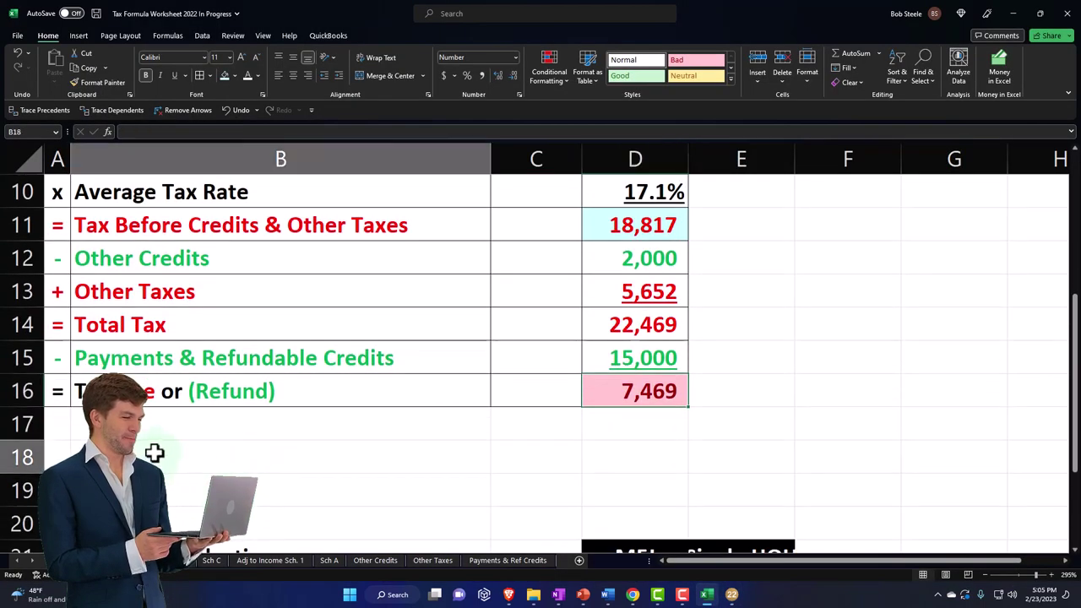
type("Penalties & Inter")
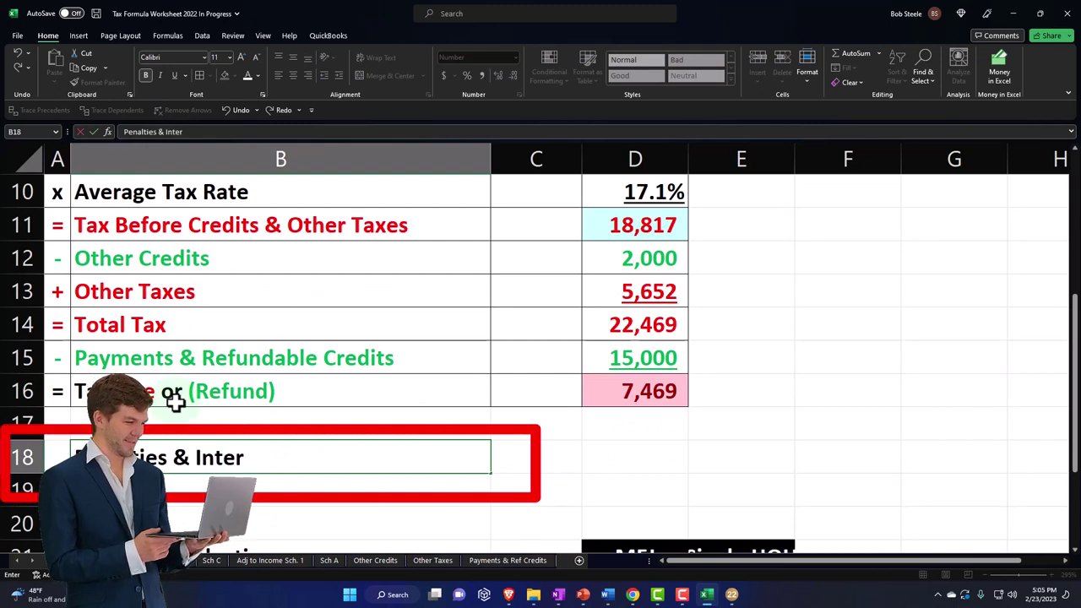
key("Tab")
key("Tab")
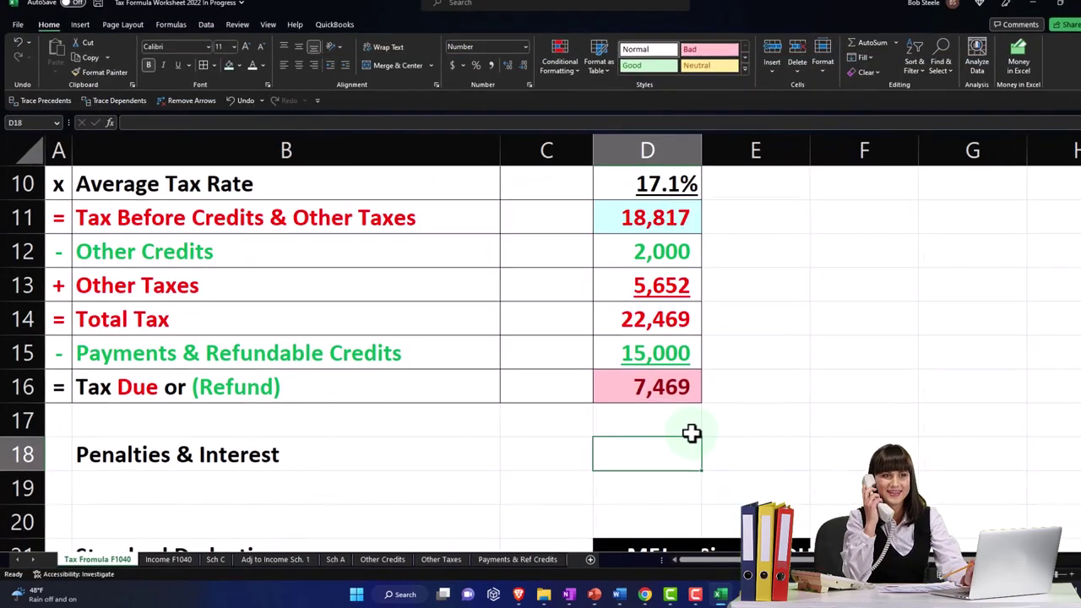
type("209")
key("Return")
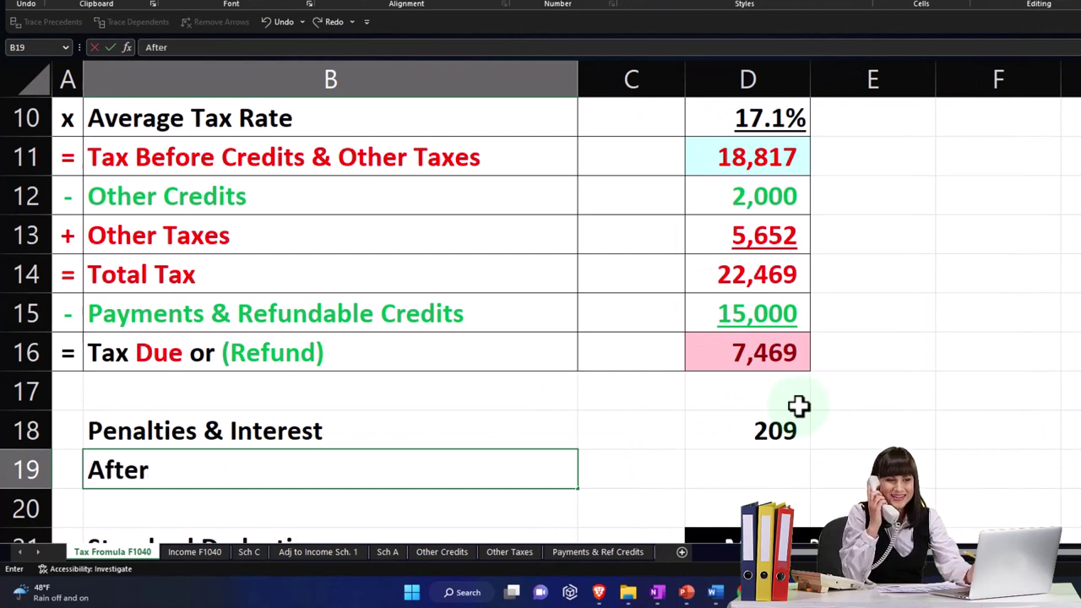
Label B19 "After penalties & Interest" and enter the formula =D16+D18 in D19 to add the penalty to the tax due
type("After penalties & Interes")
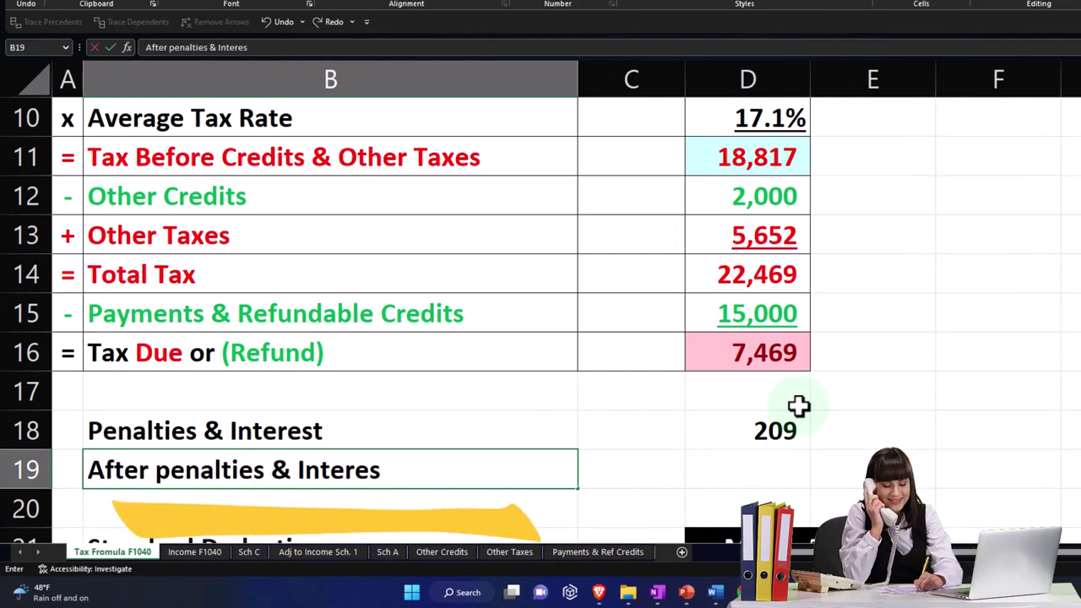
key("Tab")
key("Tab")
type("=")
key("Up")
key("Up")
type("+")
key("Up")
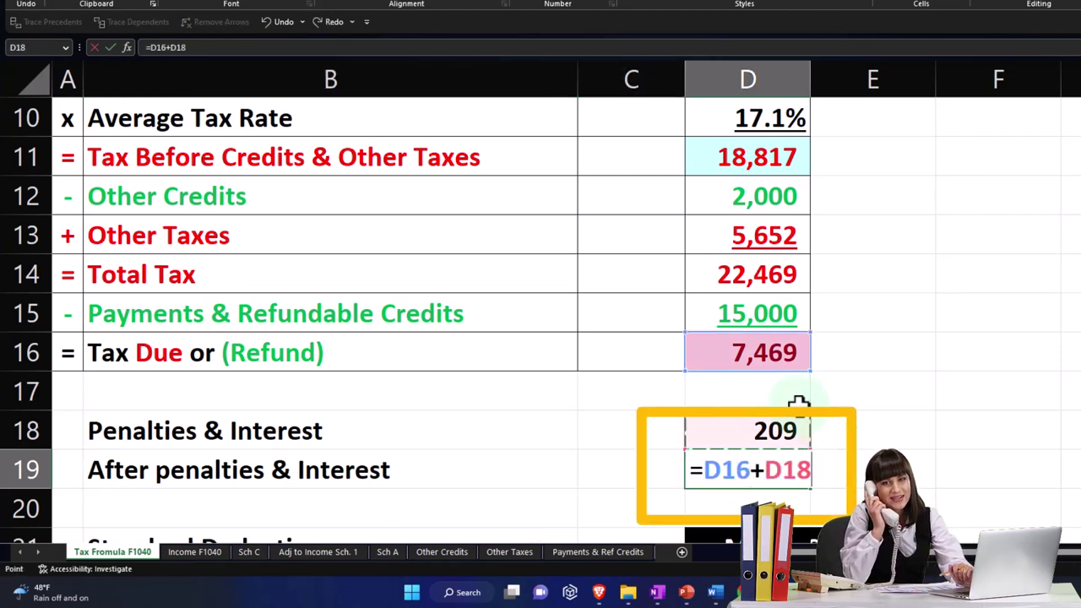
key("Return")
Compare the total in D19 with the amount owed on line 37 of Form 1040 in Lacerte, and return to Excel
key("Up")
key("Right")
key("Right")
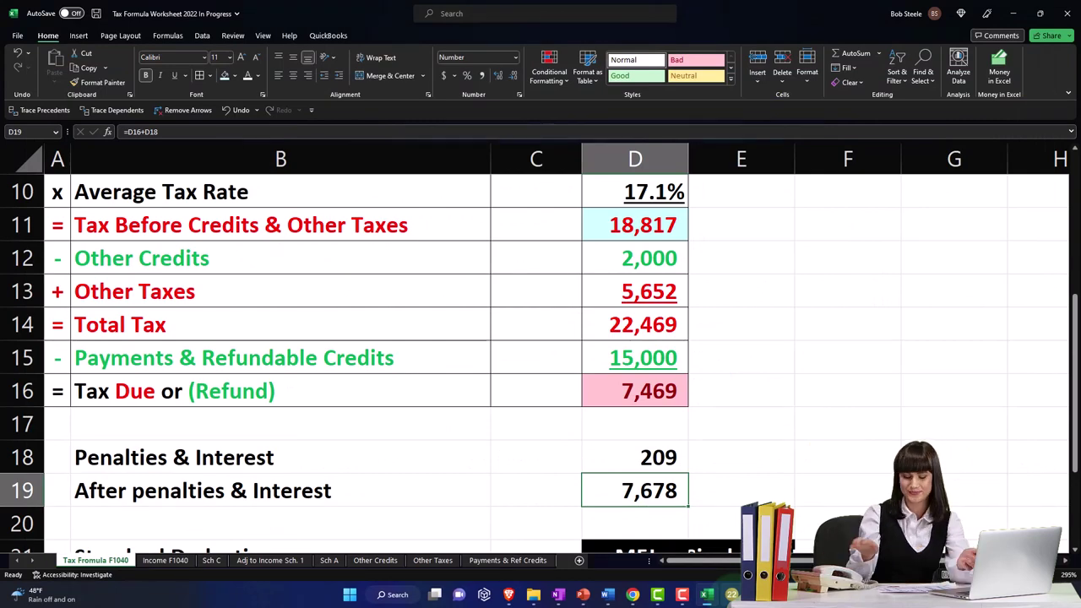
left_click(731, 594)
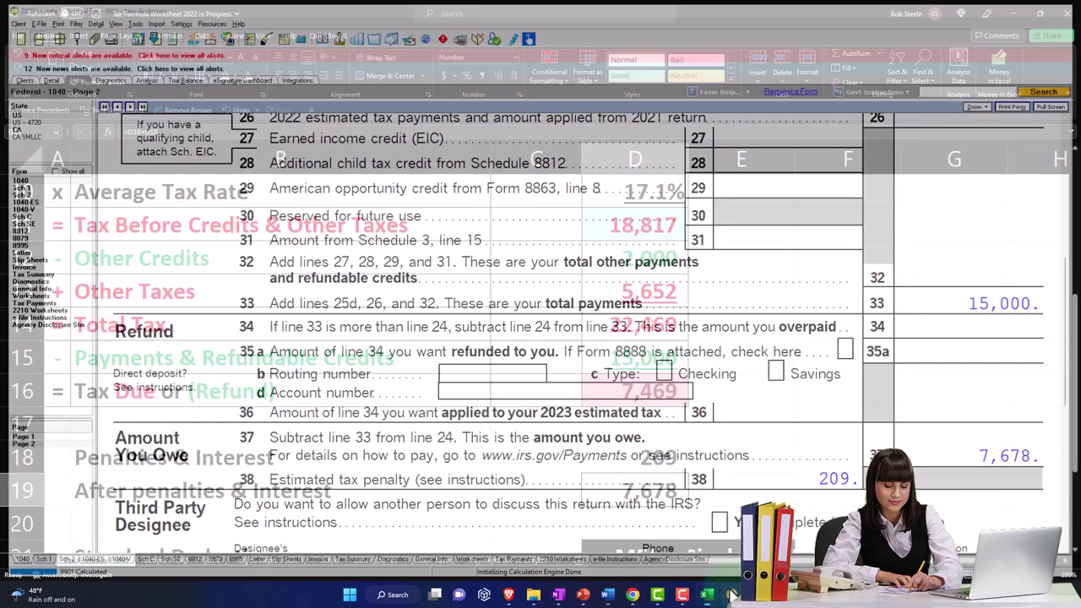
left_click(667, 488)
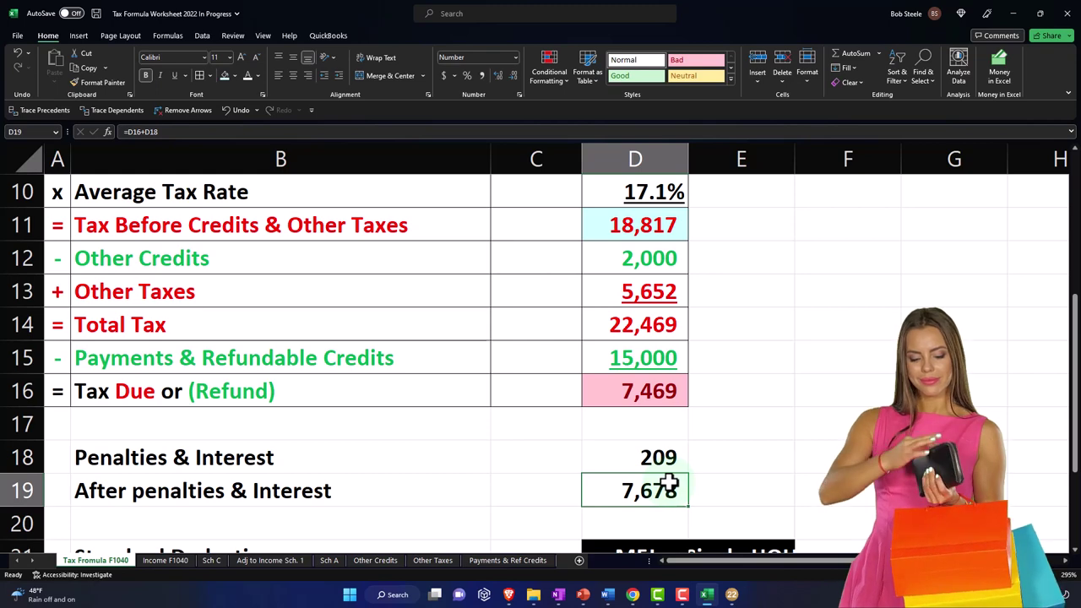
Run a spell check over the entire Tax Fromula F1040 sheet, including the part from its beginning
scroll(493, 462, "up", 3)
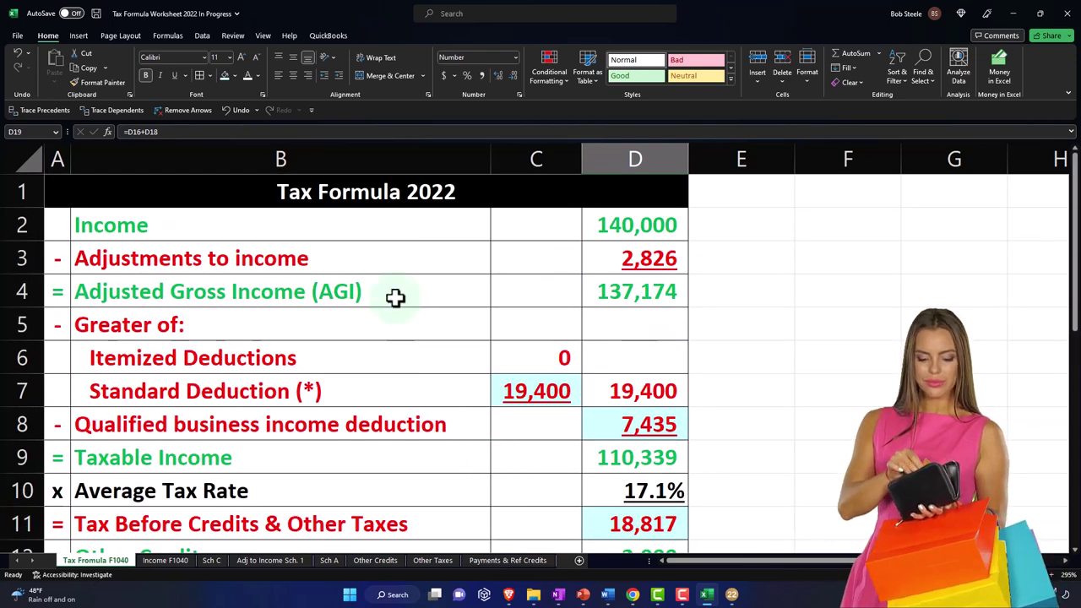
left_click(232, 36)
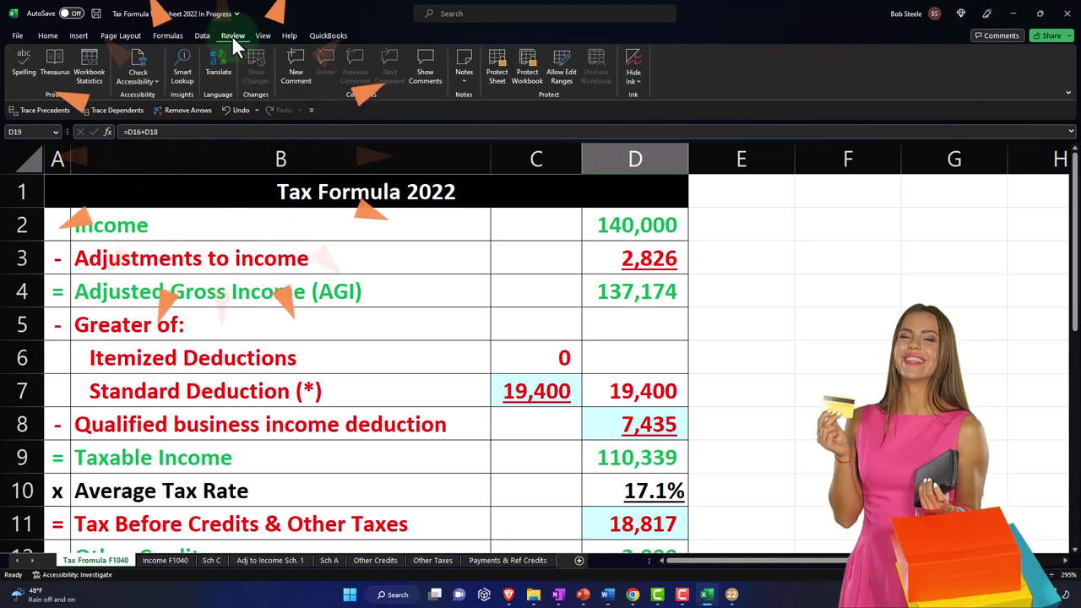
left_click(24, 63)
left_click(522, 328)
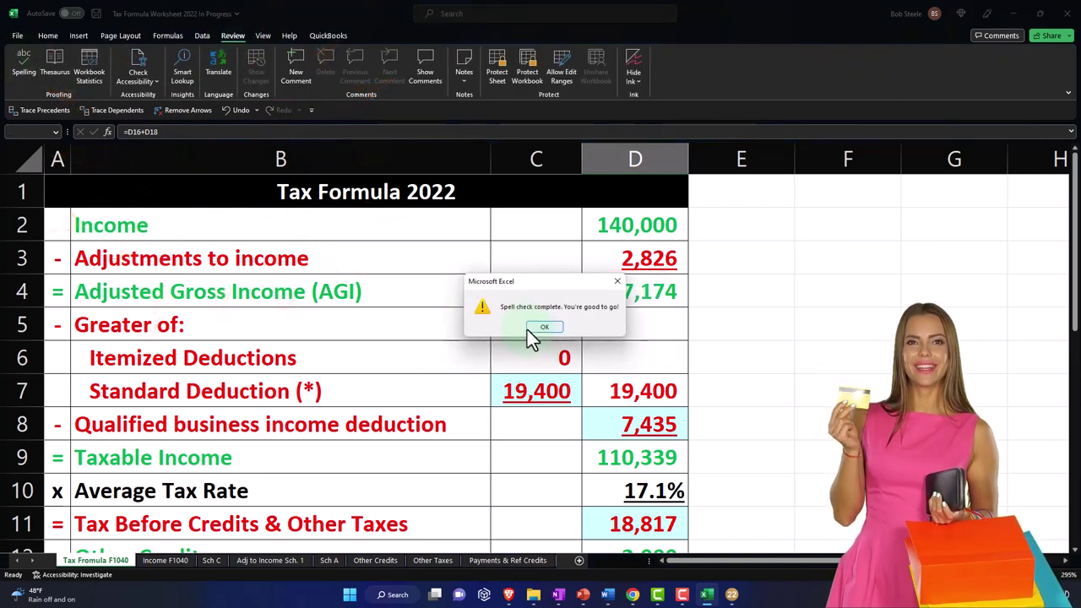
left_click(532, 328)
Spell-check the whole Income F1040 sheet, continuing from the beginning of the sheet
left_click(167, 560)
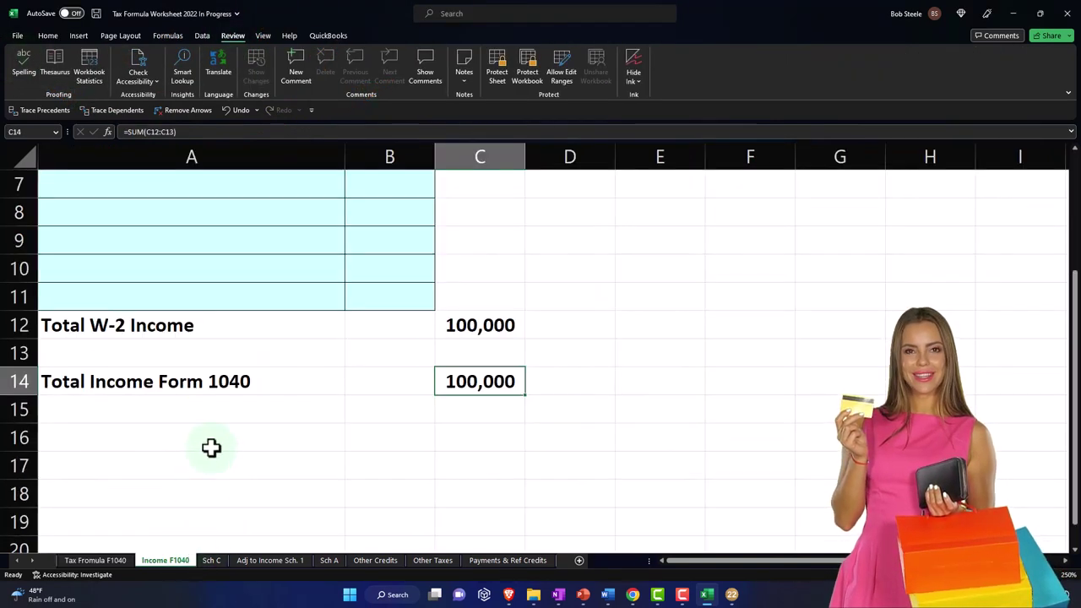
left_click(198, 417)
scroll(197, 417, "up", 2)
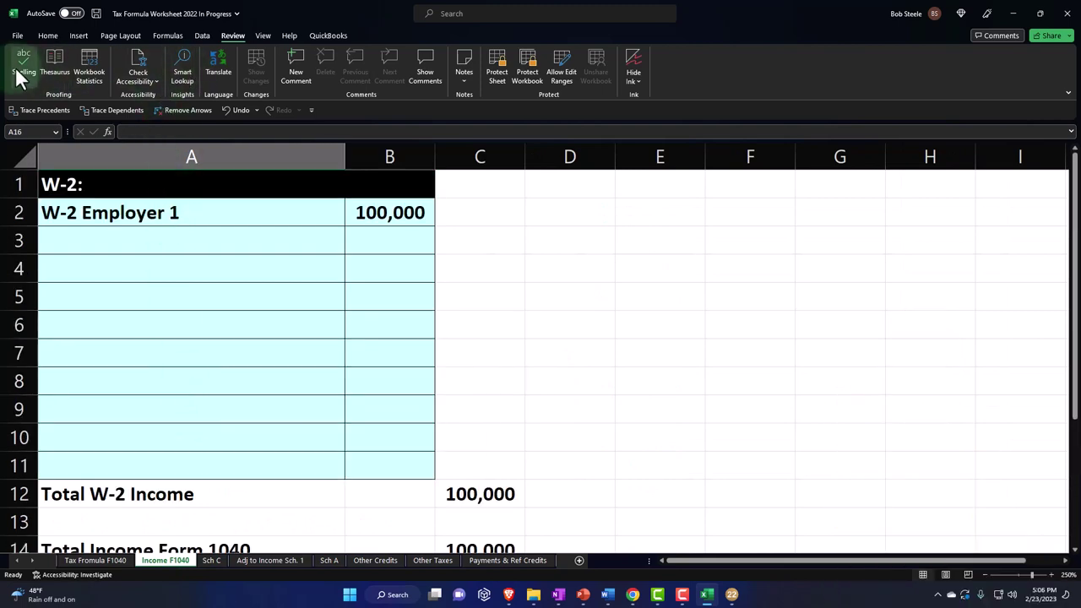
left_click(515, 326)
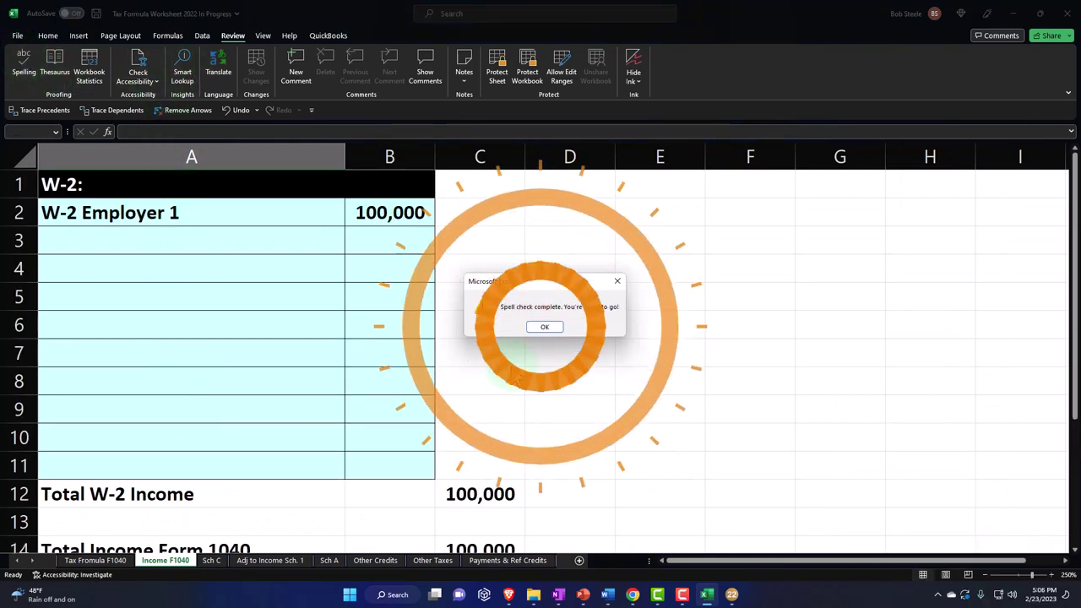
left_click(545, 326)
Spell-check the whole Sch C sheet, continuing from the beginning of the sheet
left_click(213, 560)
left_click(249, 376)
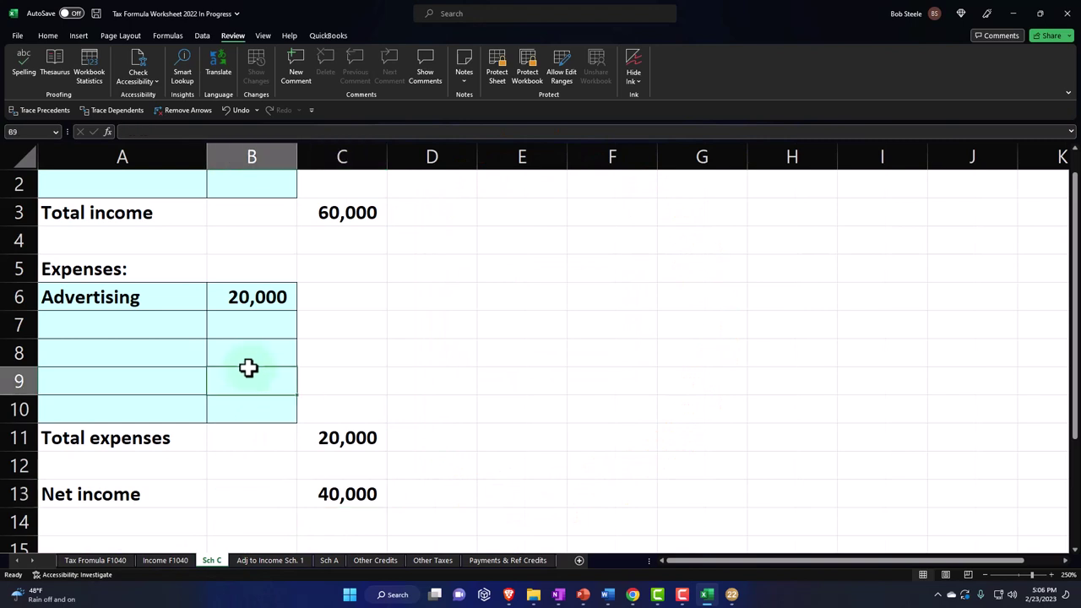
scroll(245, 338, "up", 1)
left_click(25, 69)
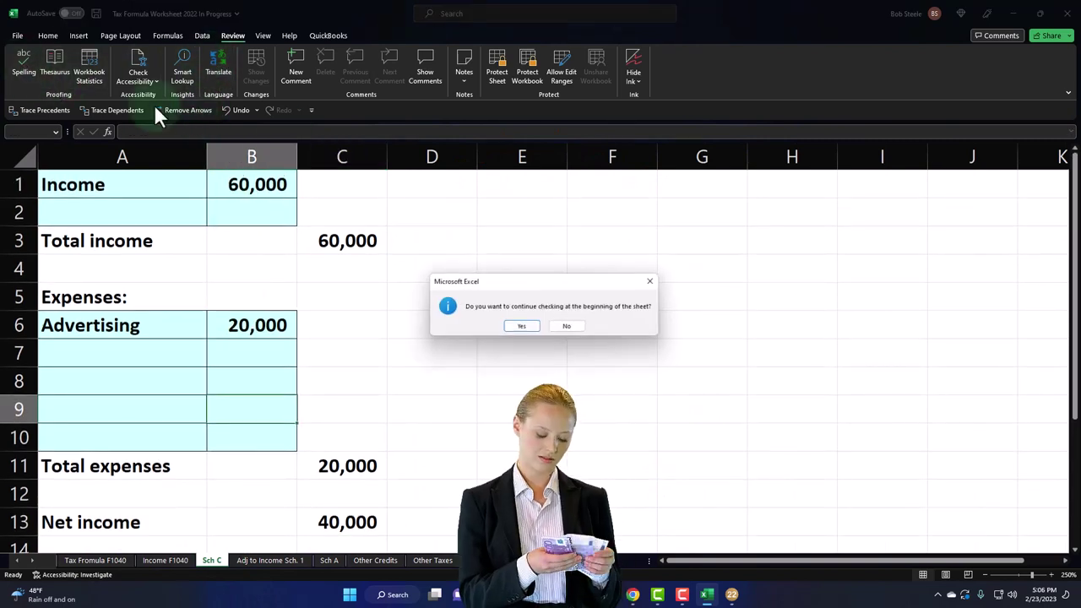
left_click(513, 329)
left_click(537, 334)
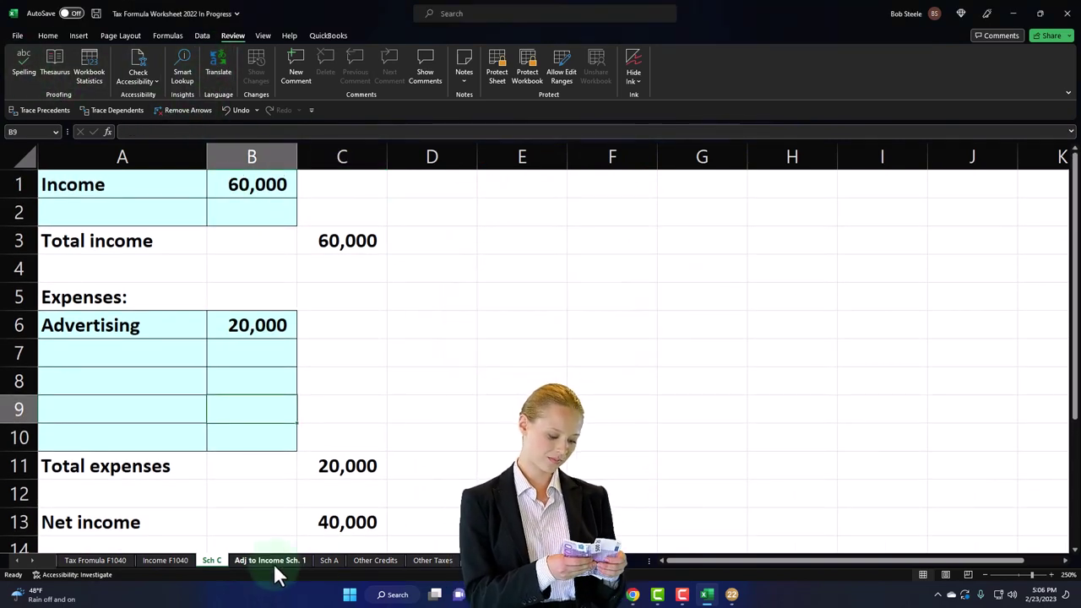
Spell-check the whole Adj to Income Sch. 1 sheet, continuing from the beginning of the sheet
left_click(272, 560)
left_click(400, 335)
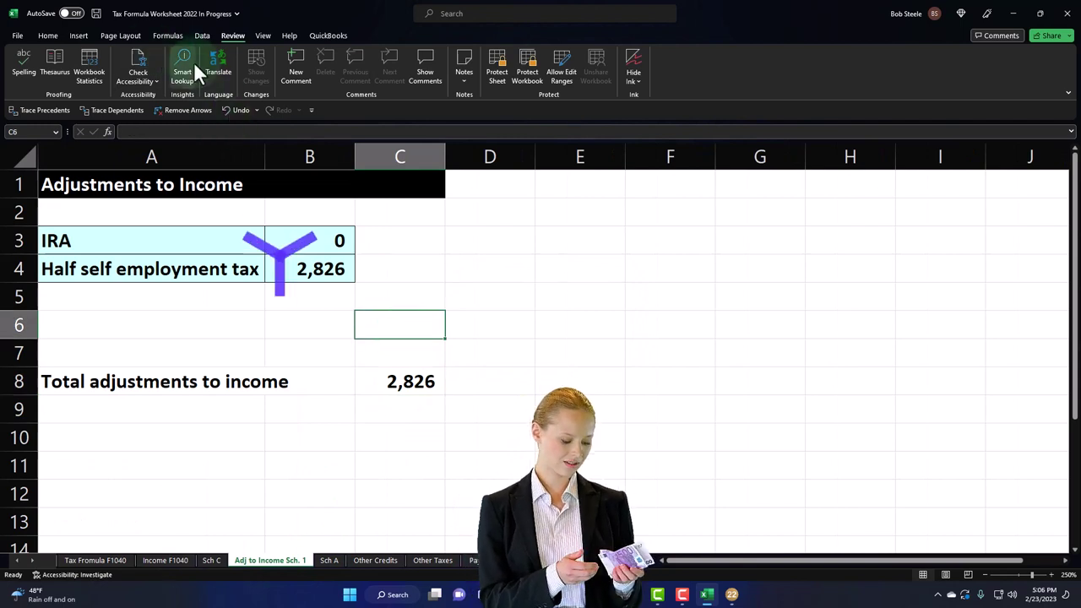
left_click(22, 68)
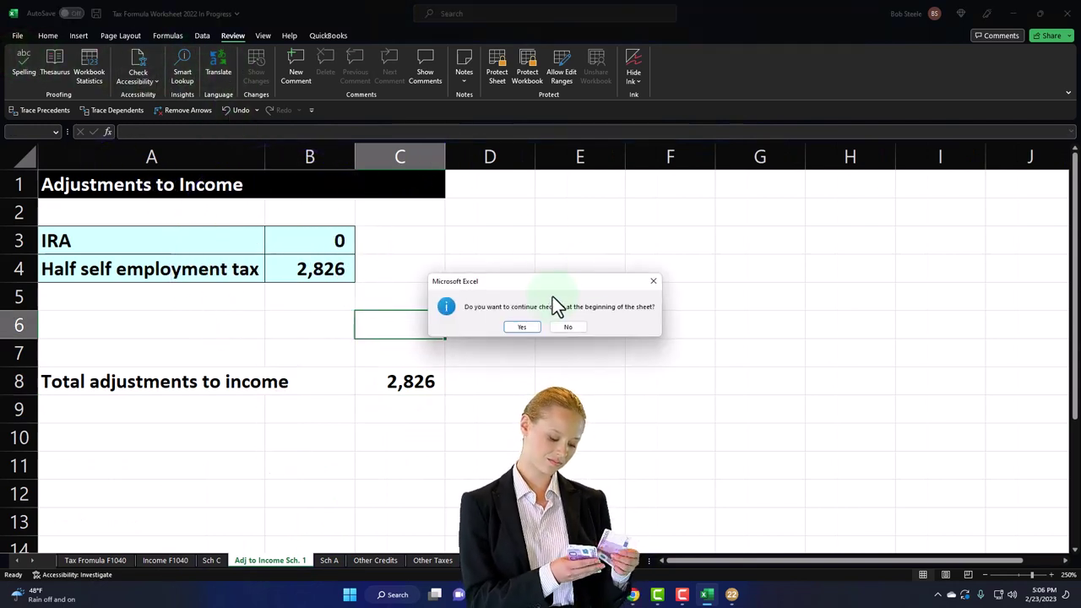
left_click(522, 329)
left_click(531, 330)
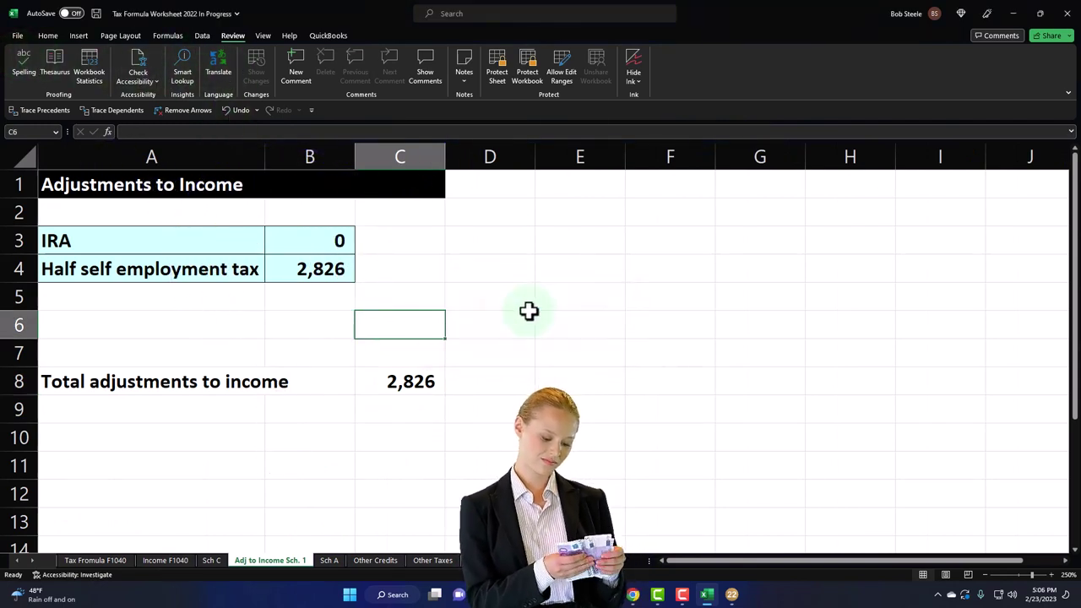
Spell-check the Sch A sheet, correcting "Mecical" to "Medical" in A3 and "Mortage" to "Mortgage" in A14
left_click(329, 560)
left_click(311, 364)
scroll(354, 388, "up", 5)
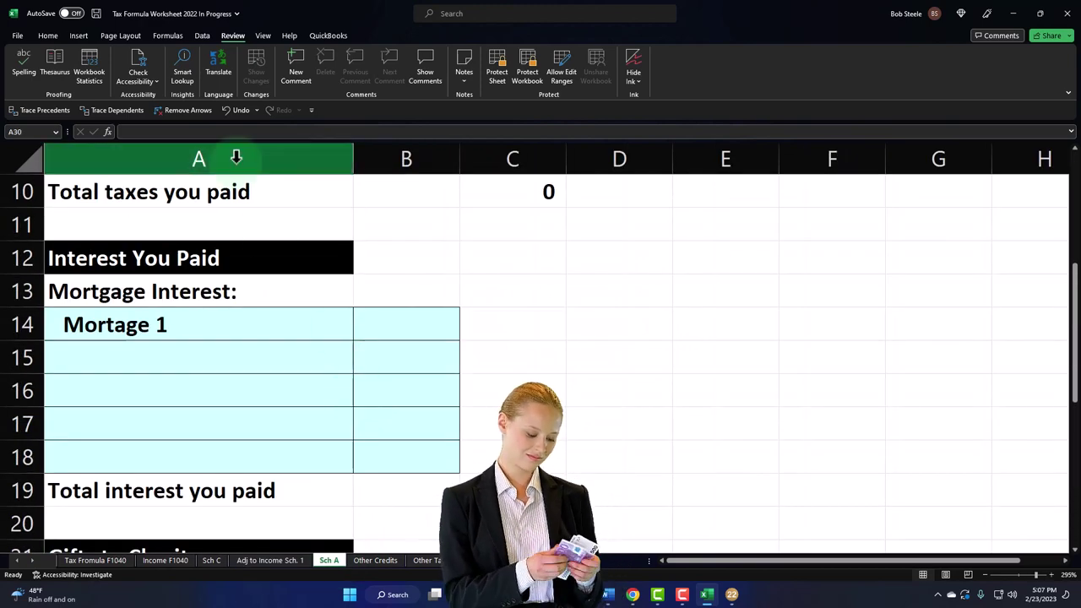
left_click(25, 66)
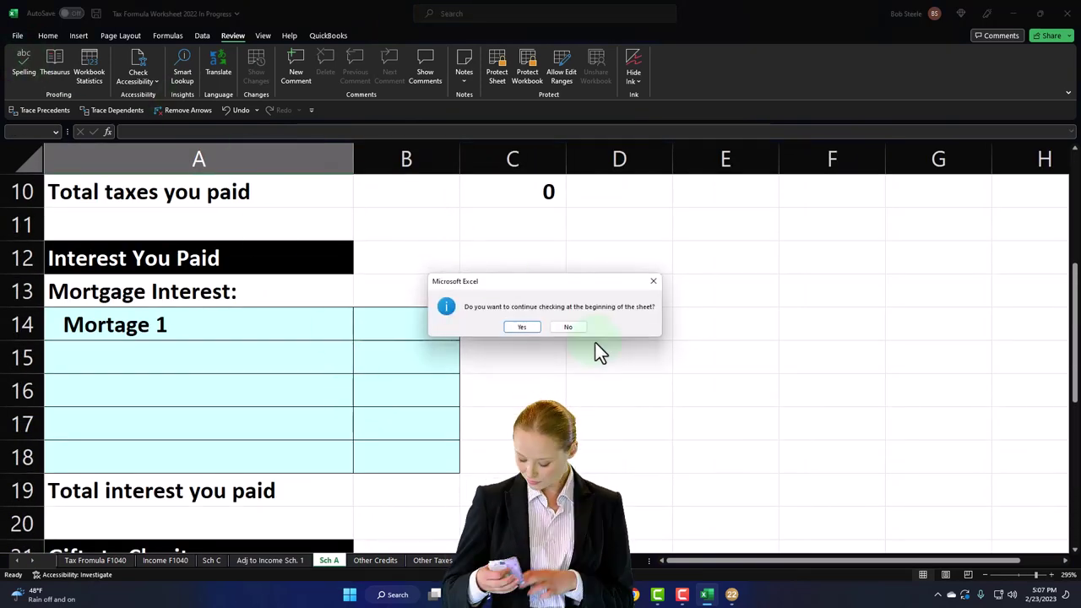
left_click(522, 328)
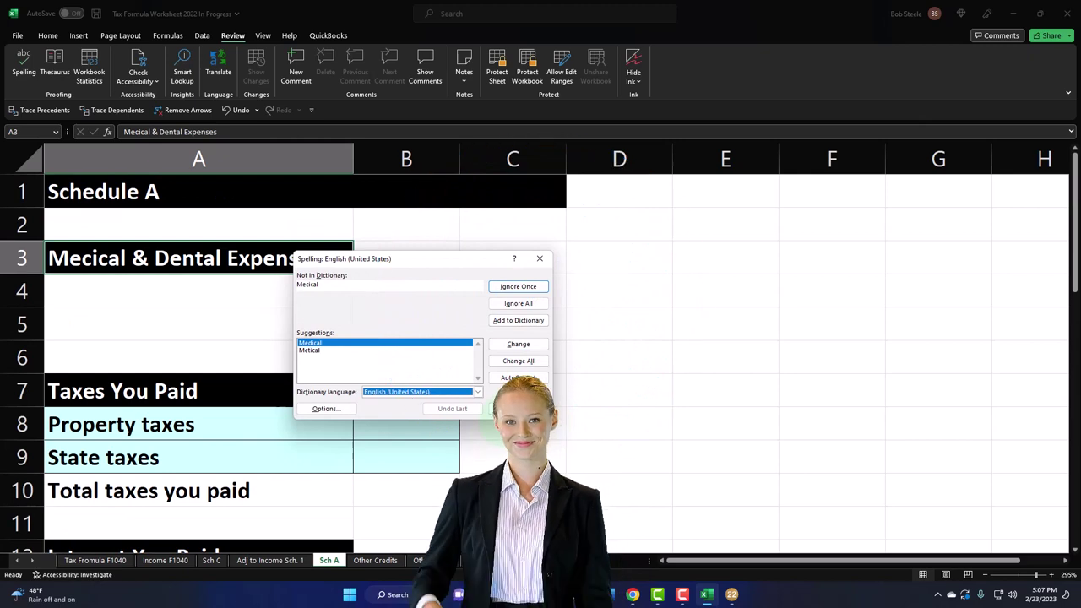
left_click(517, 345)
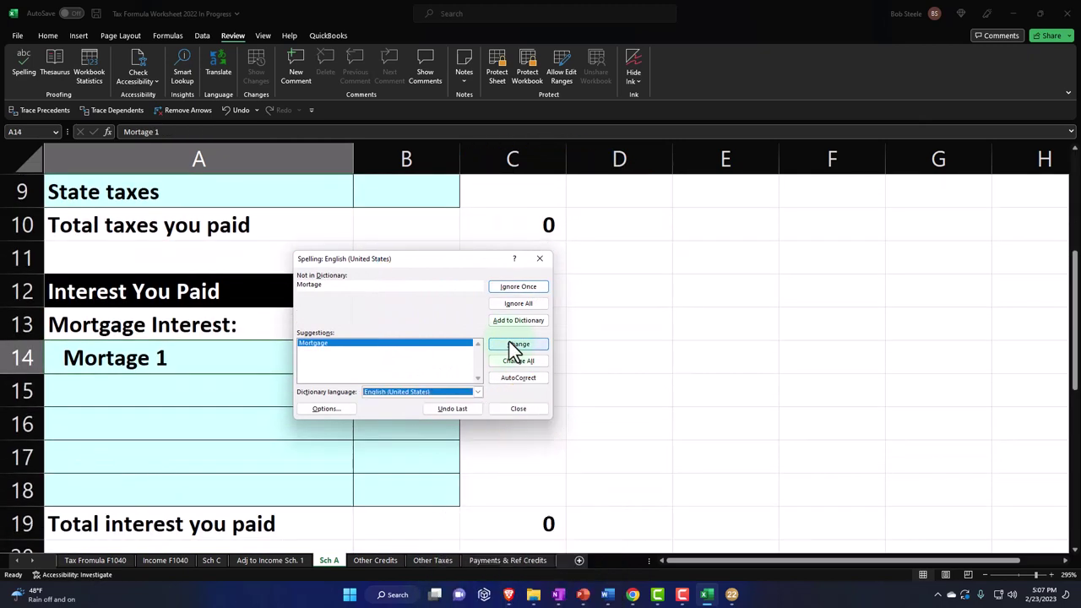
left_click(517, 345)
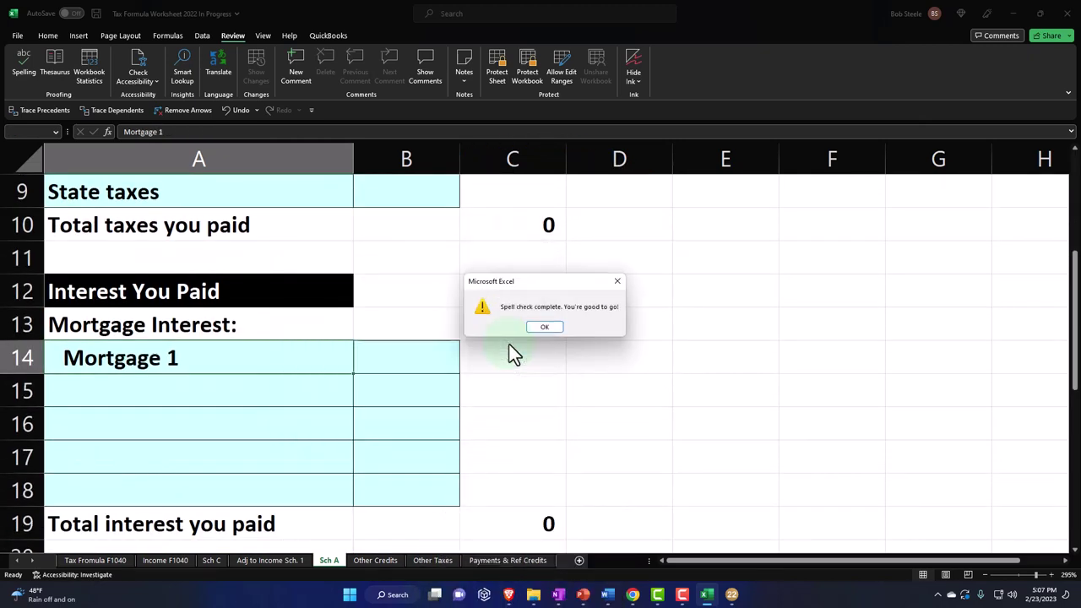
left_click(533, 328)
Spell-check the whole Other Credits sheet, continuing from the beginning of the sheet
left_click(385, 560)
left_click(397, 464)
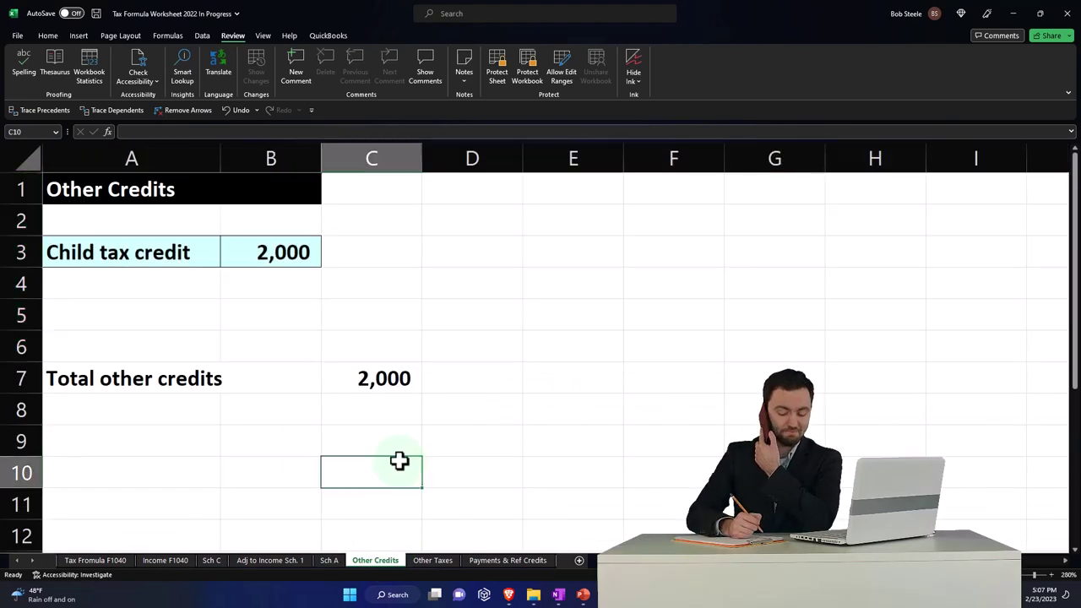
left_click(23, 73)
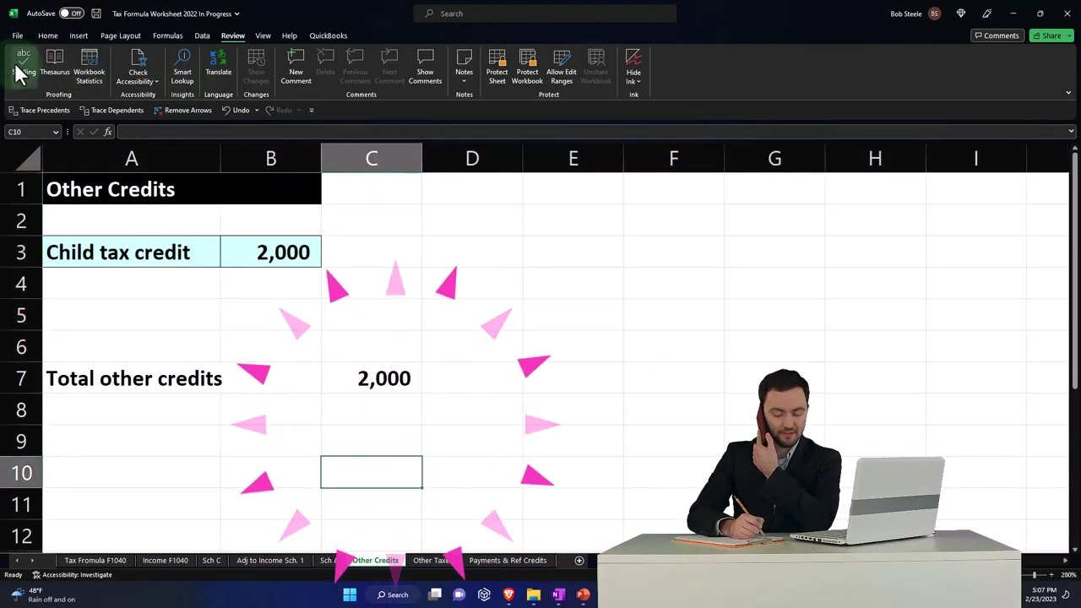
left_click(526, 331)
left_click(529, 330)
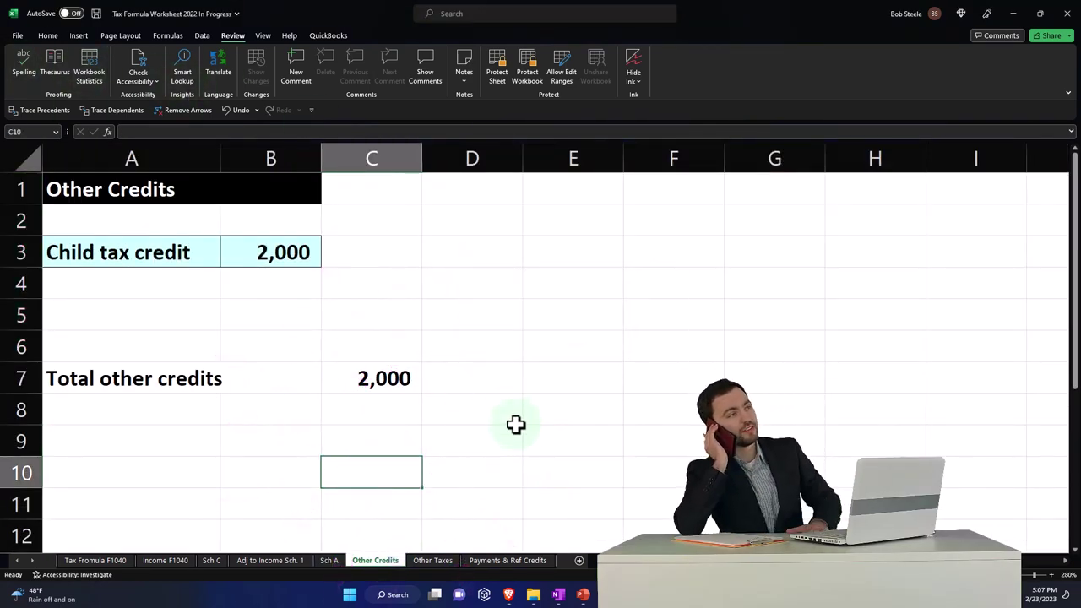
Spell-check the whole Other Taxes sheet, continuing from the beginning of the sheet
left_click(432, 560)
left_click(320, 387)
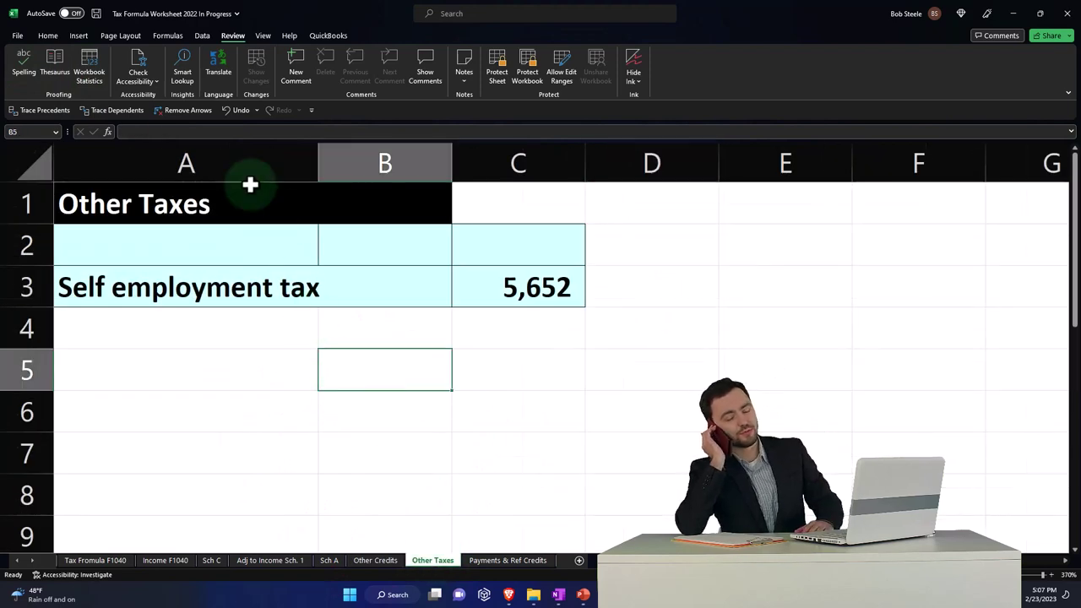
left_click(24, 72)
left_click(521, 327)
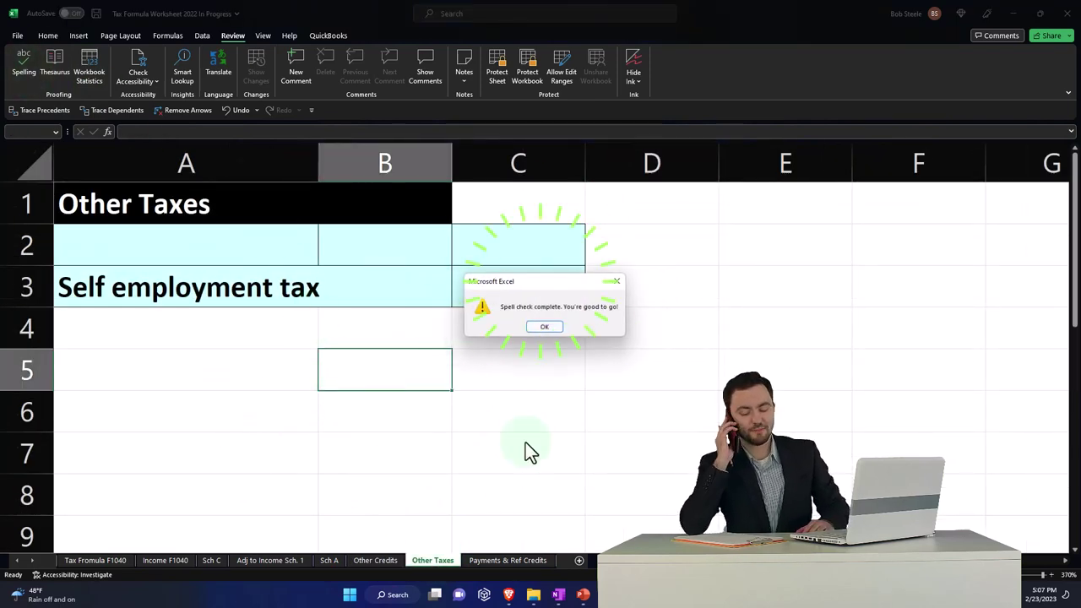
left_click(540, 334)
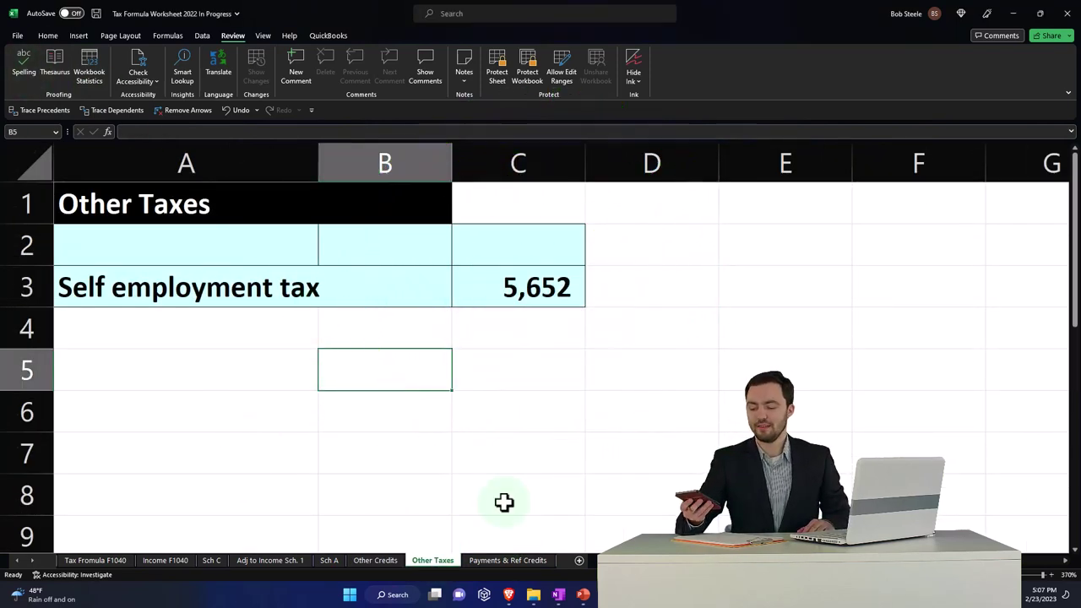
Spell-check the whole Payments & Ref Credits sheet and return to the Tax Fromula F1040 sheet
left_click(503, 562)
left_click(290, 404)
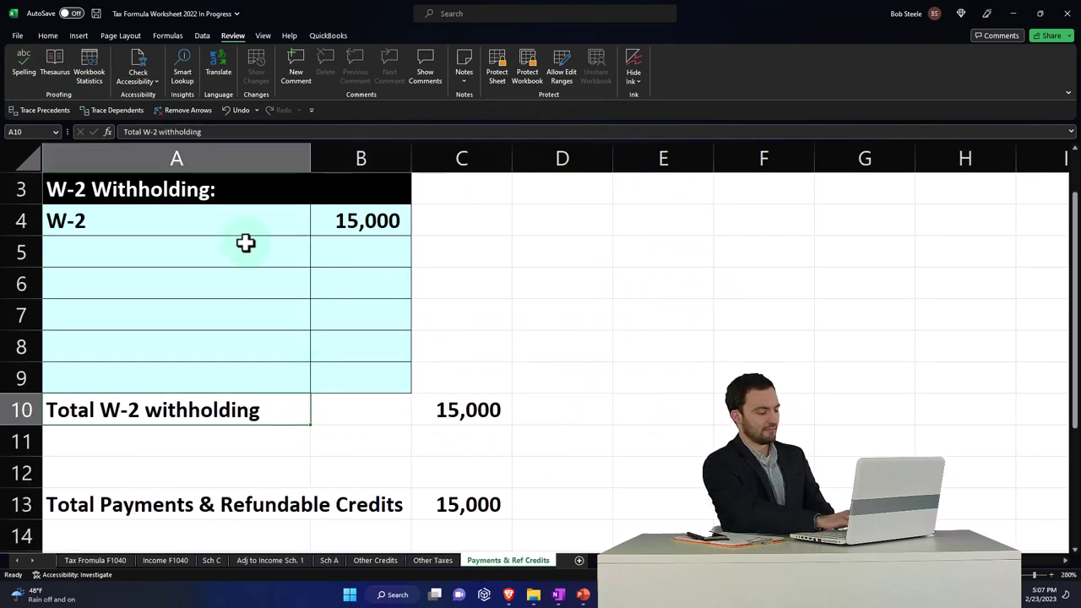
left_click(24, 68)
left_click(518, 326)
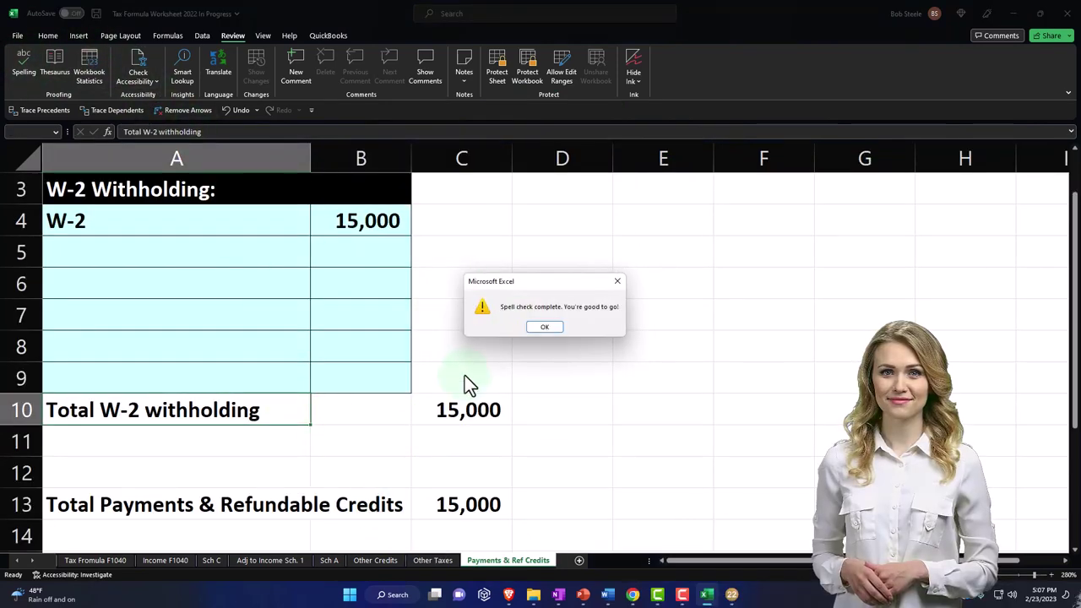
left_click(542, 329)
left_click(106, 562)
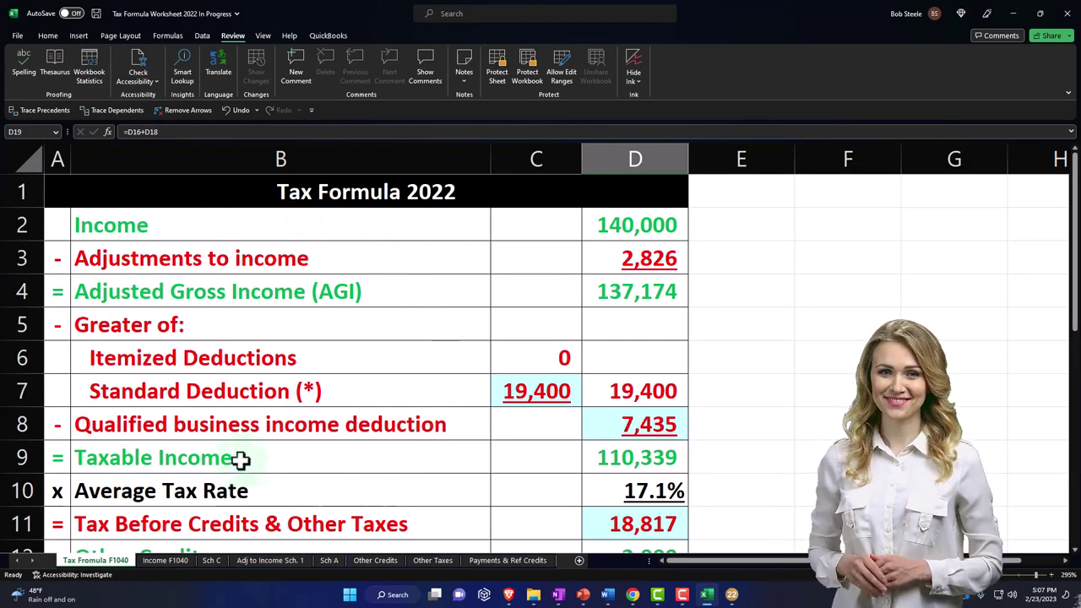
Review the Tax Formula lines from Income in B2 down to the Standard Deduction amount in C7
left_click(168, 238)
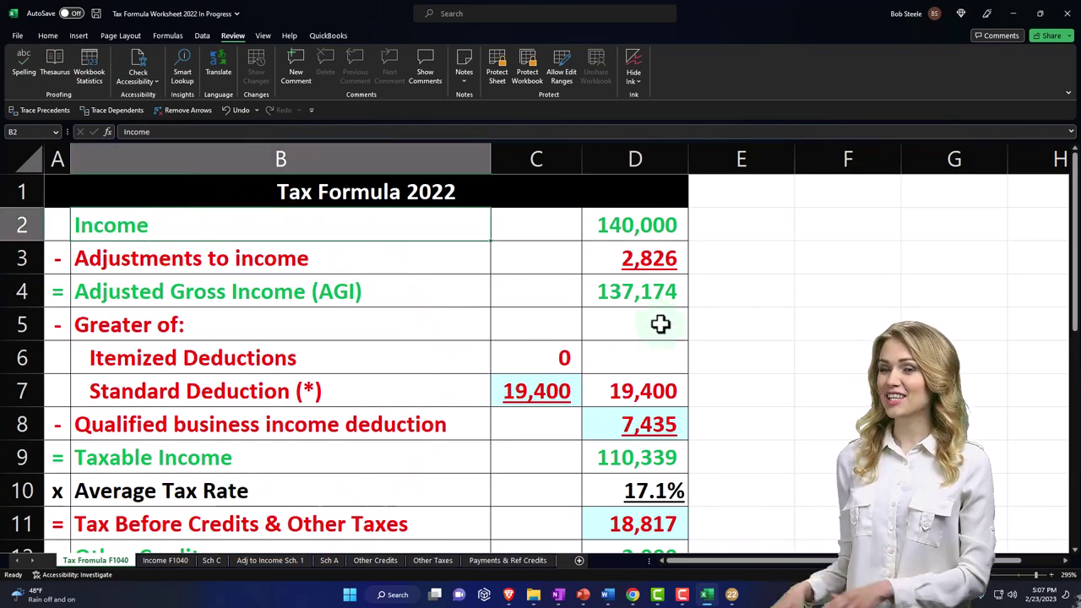
key("Down")
key("Down")
key("Down")
key("Down")
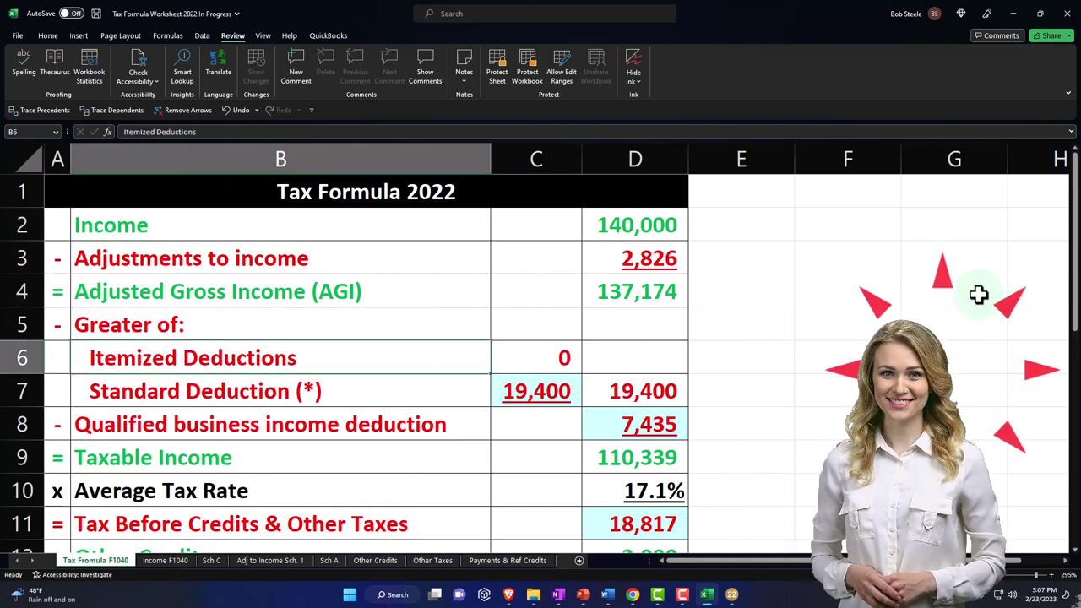
key("Down")
key("Right")
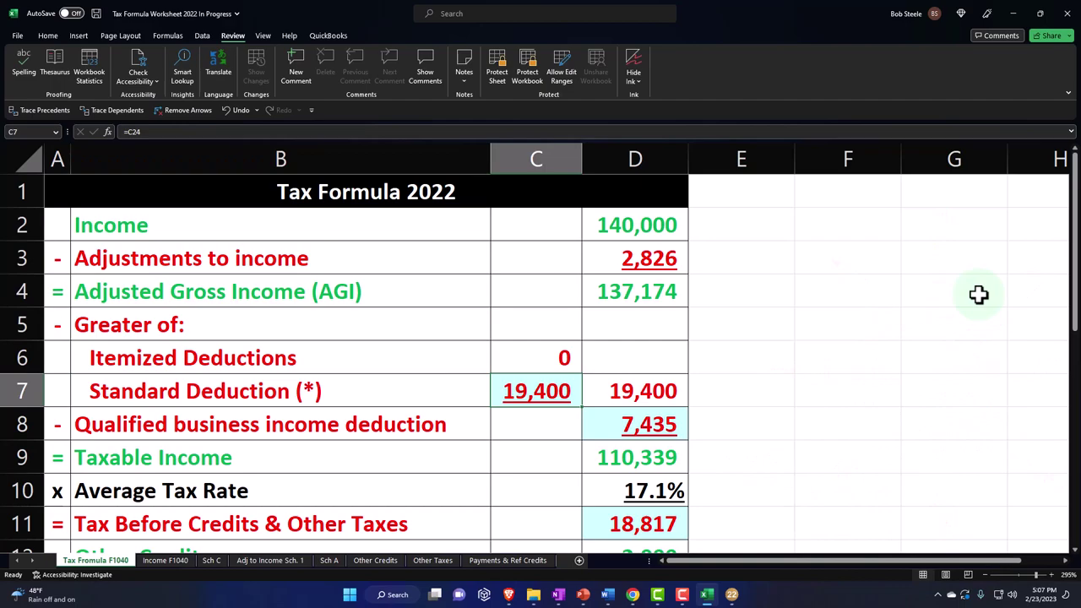
Examine the Qualified business income deduction in D8 and the lines down to Tax Before Credits & Other Taxes
scroll(928, 486, "down", 5)
scroll(1013, 472, "up", 3)
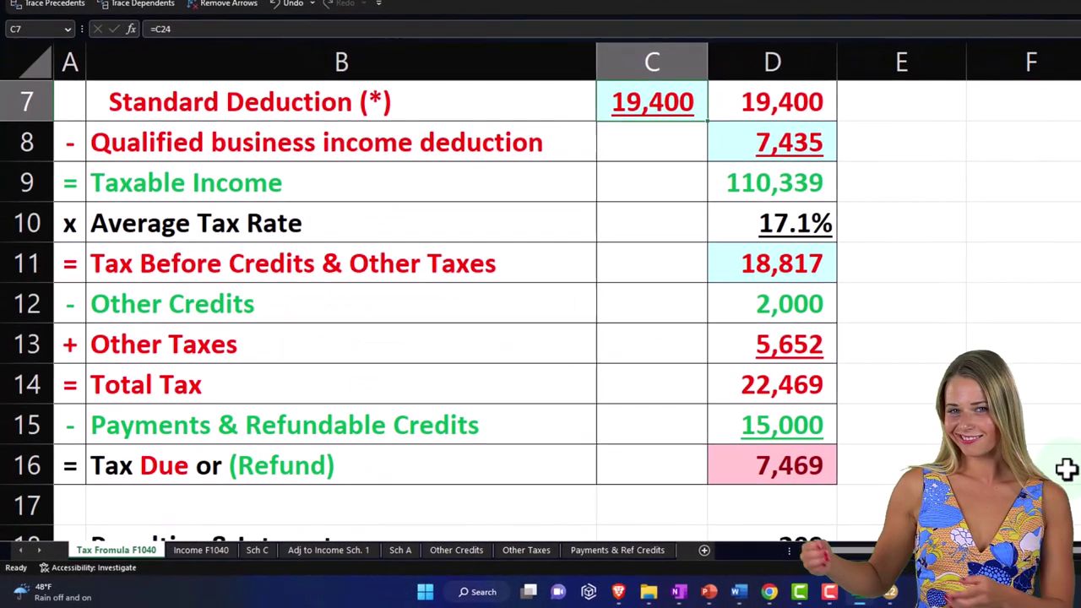
scroll(828, 312, "up", 3)
left_click(787, 265)
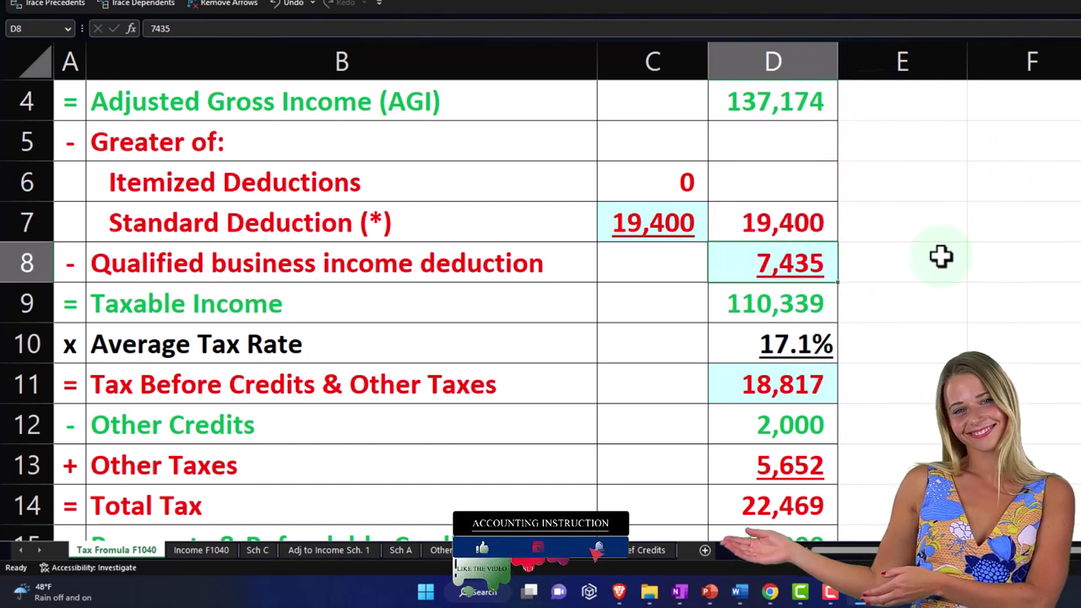
key("Down")
key("Down")
key("Down")
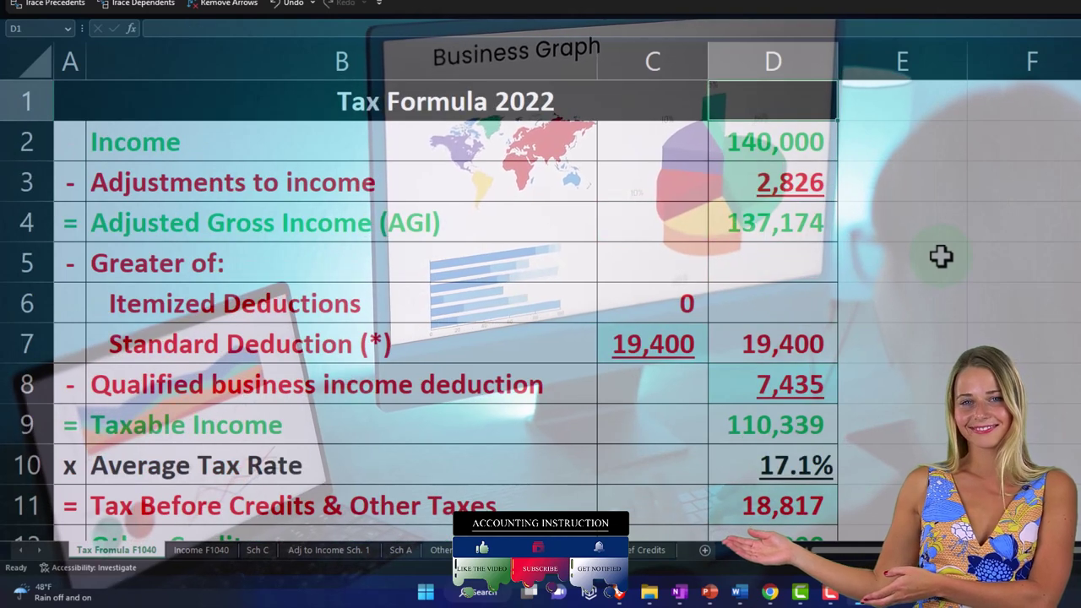
Check the cell formulas for Income, Adjustments to income, Adjusted Gross Income and Itemized Deductions
left_click(808, 133)
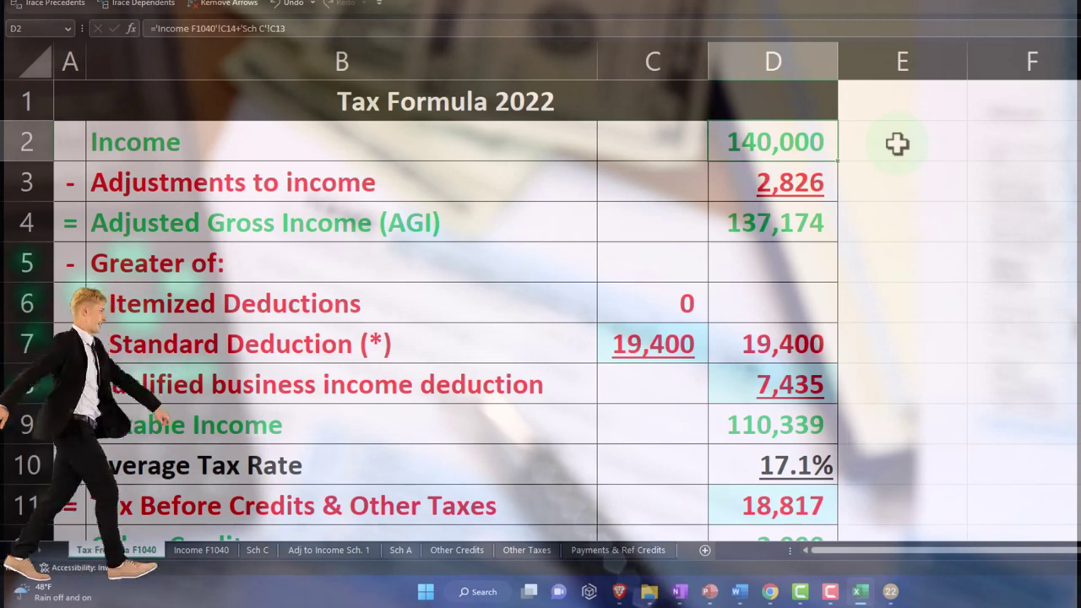
key("Down")
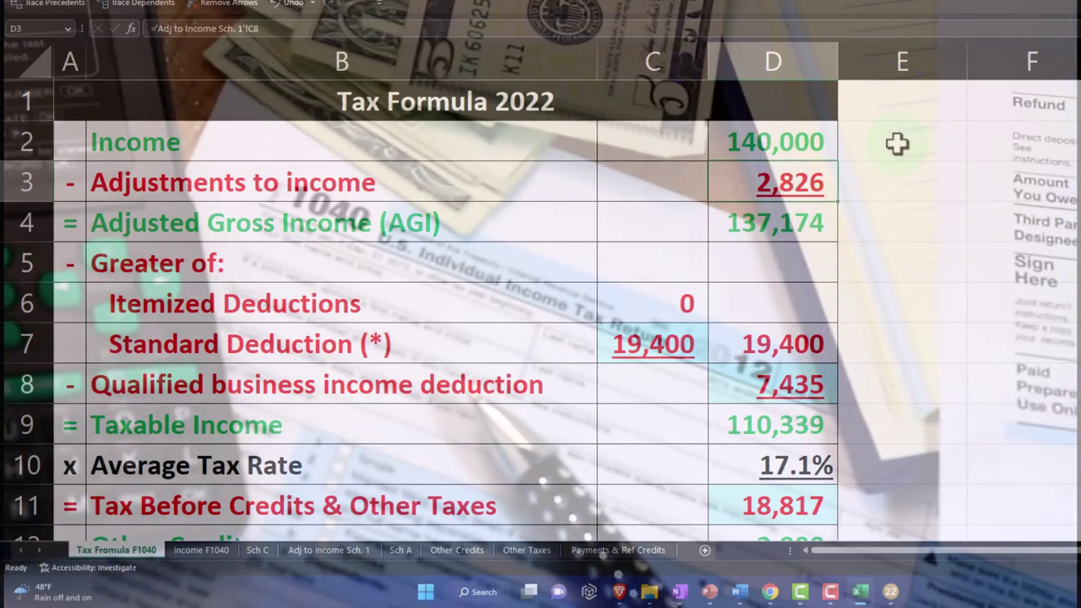
key("Down")
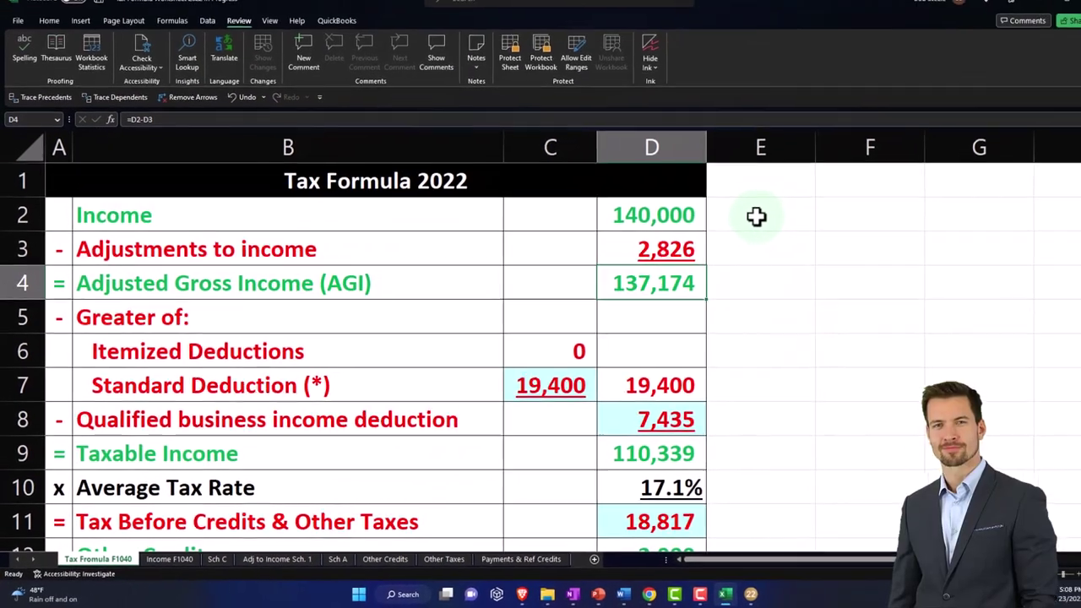
key("Down")
key("Down")
key("Left")
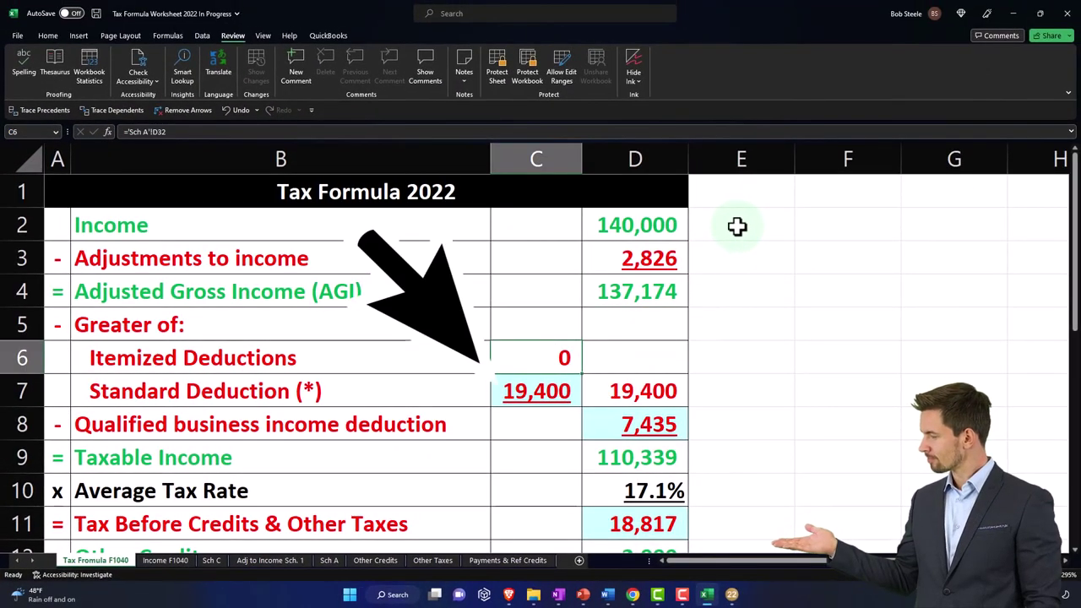
Compare the Standard Deduction reference in C7 with the Standard Deductions table, and inspect the MAX formula in D7
key("Down")
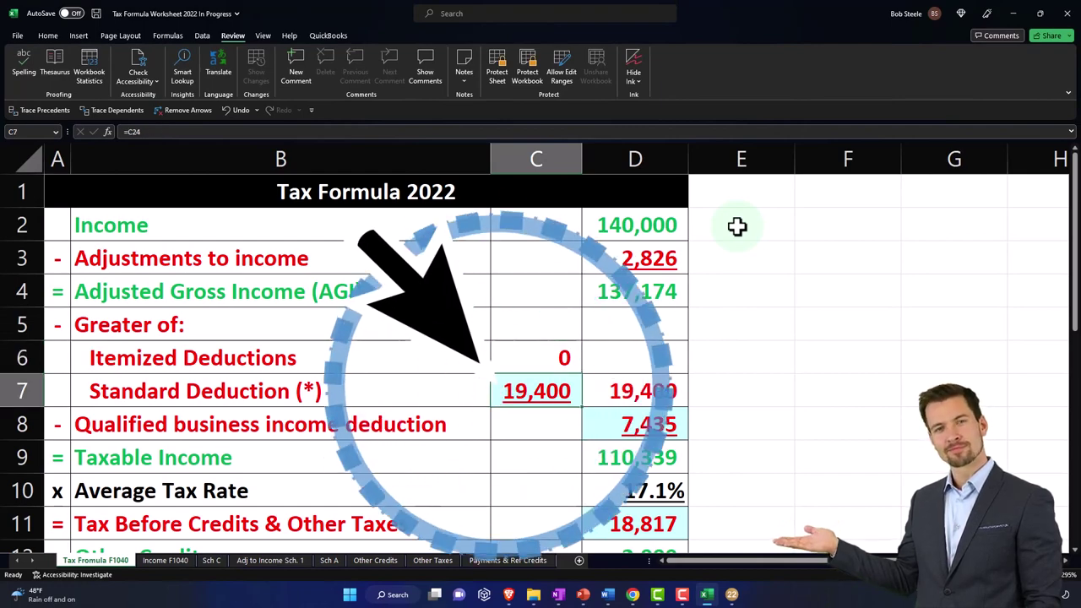
scroll(608, 481, "down", 6)
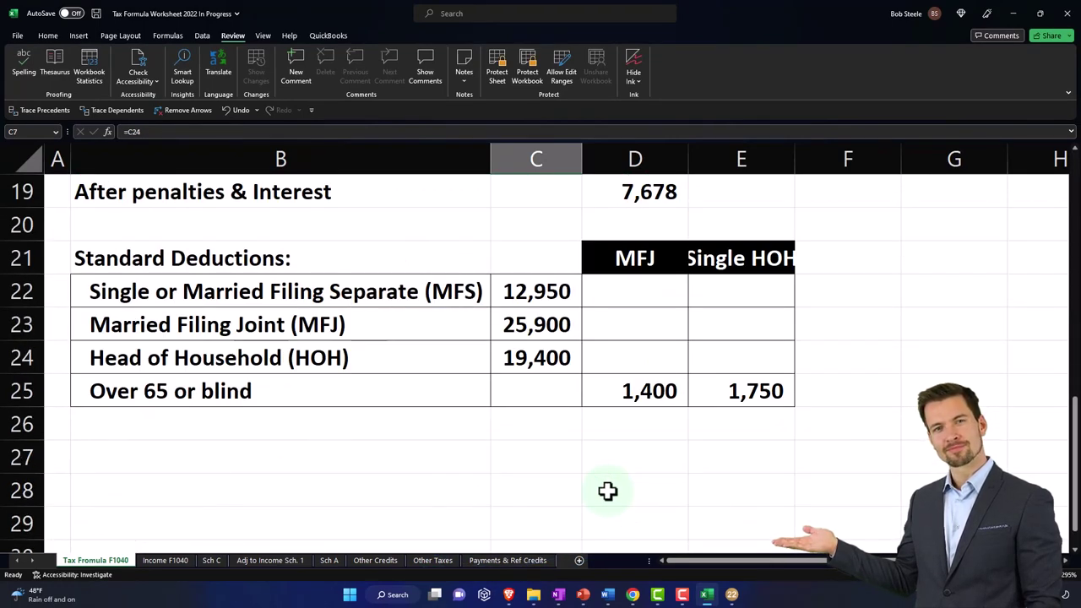
scroll(607, 491, "up", 6)
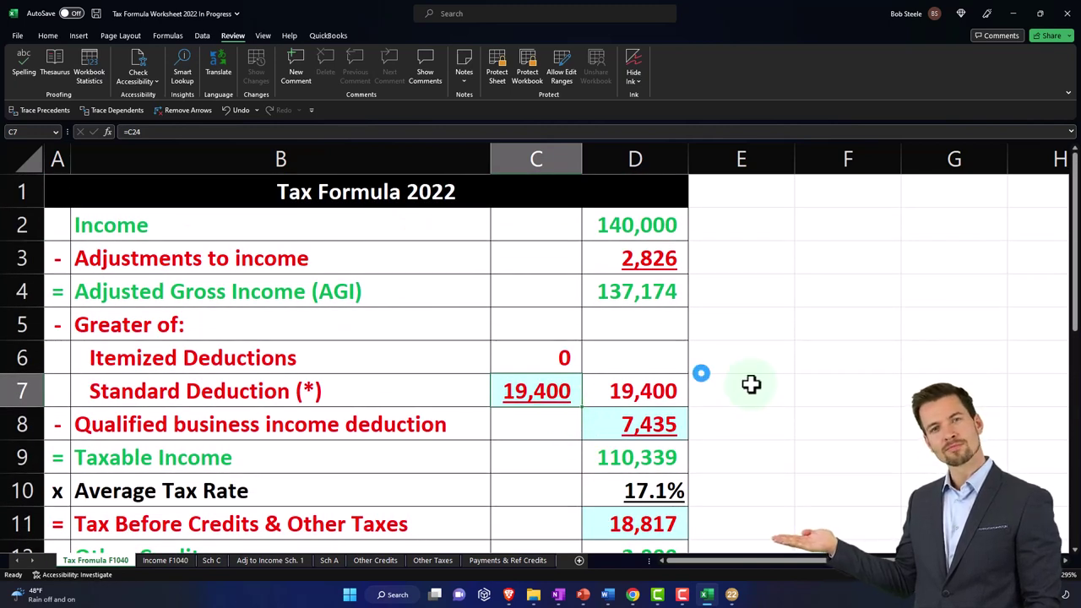
key("Right")
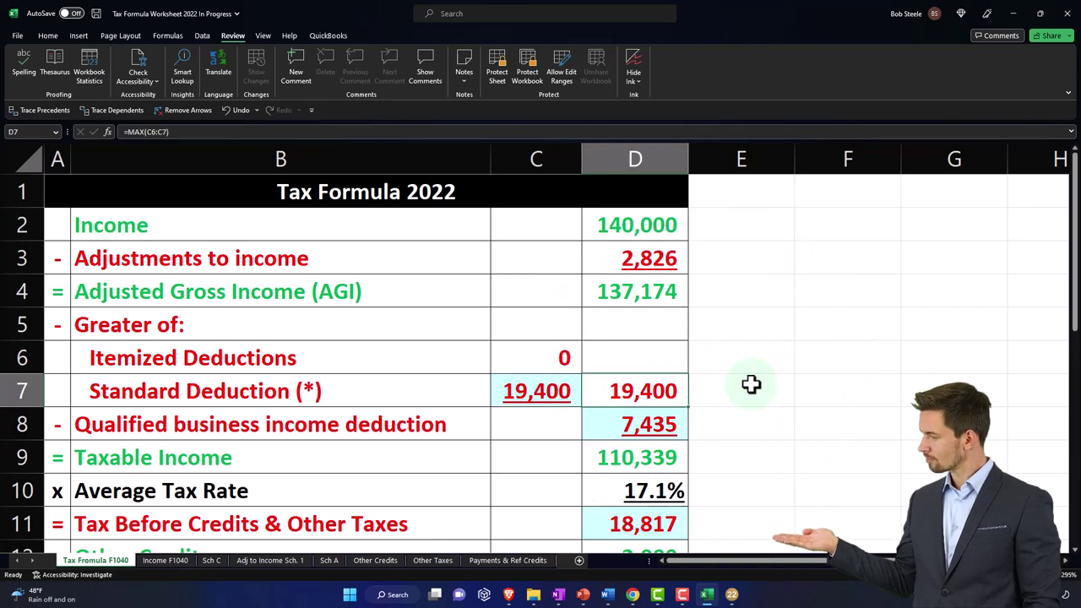
double_click(680, 391)
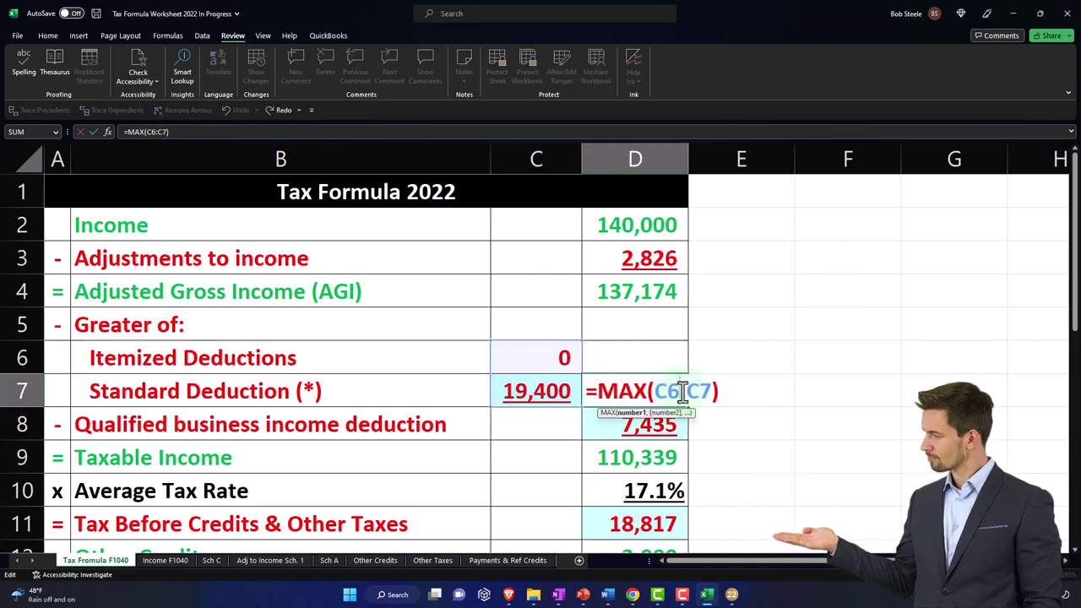
key("Return")
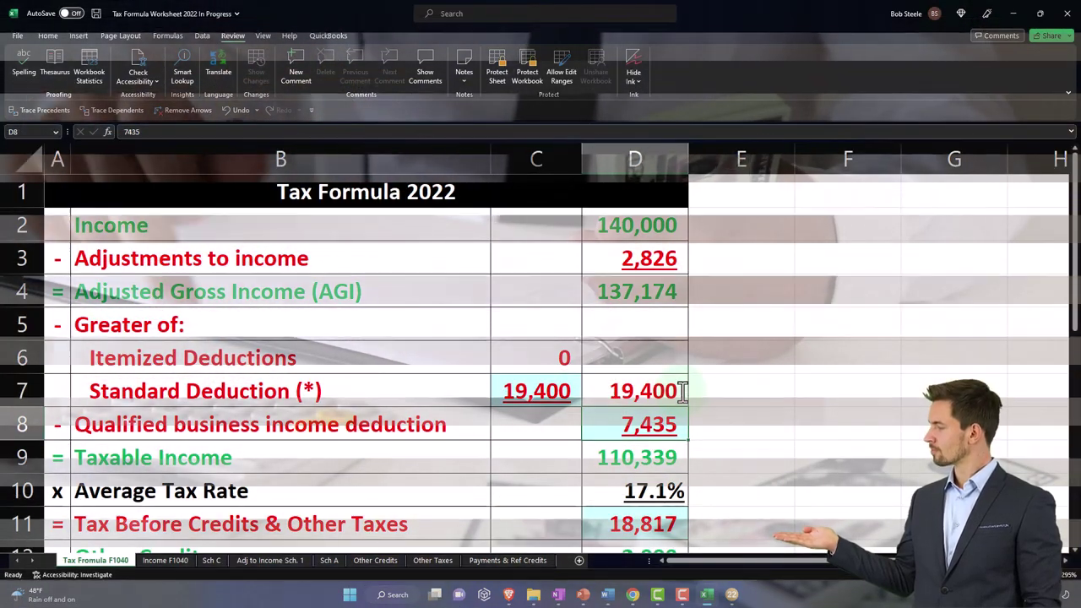
Inspect the Taxable Income formula in D9
key("Return")
double_click(655, 455)
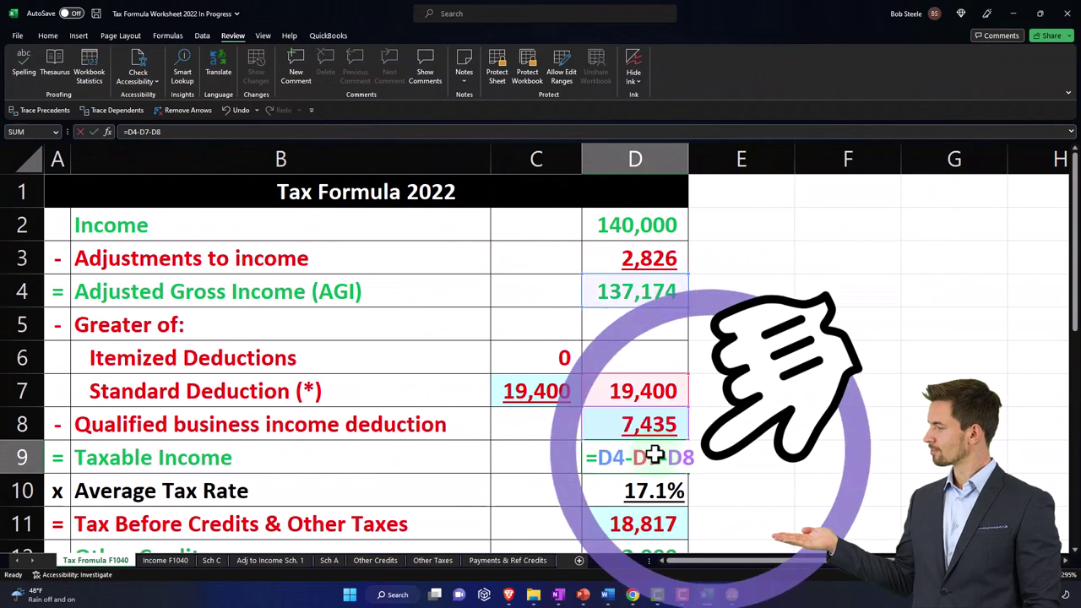
key("Return")
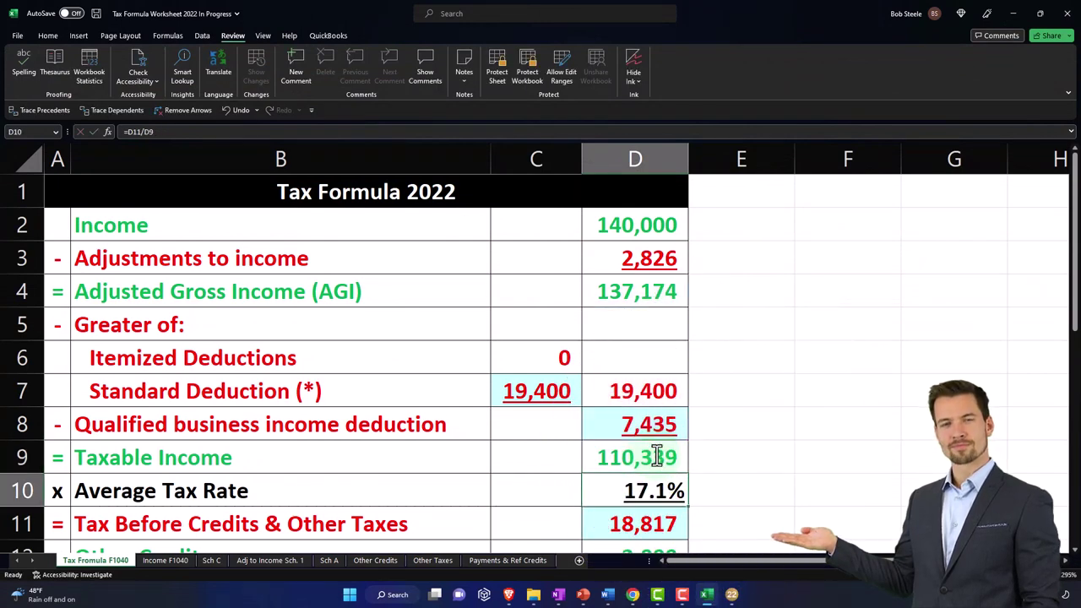
Inspect the Average Tax Rate formula in D10 and the tax amount in D11 that it uses
scroll(651, 455, "down", 1)
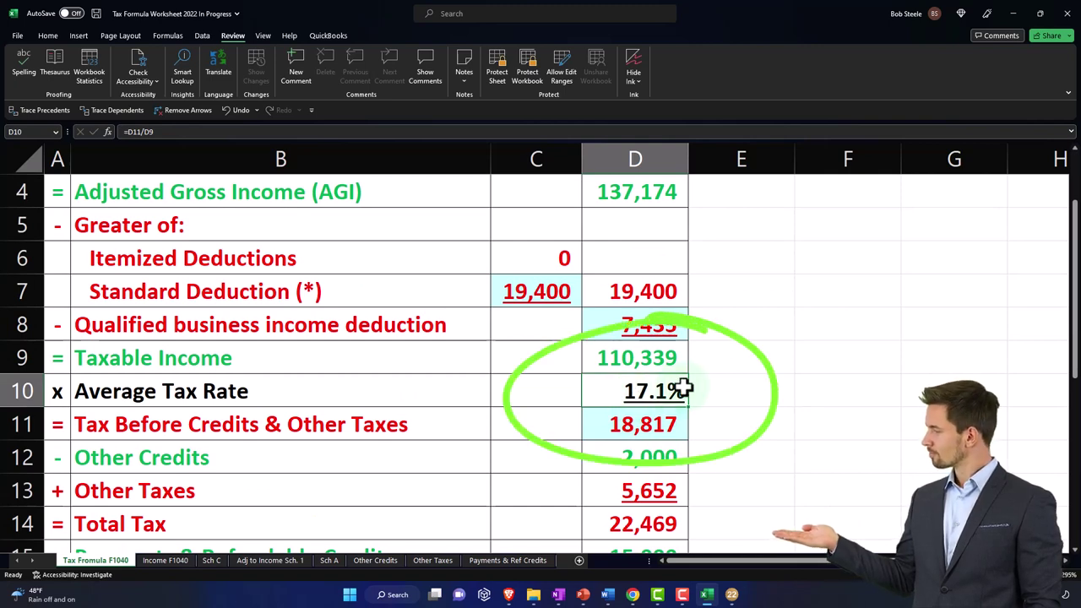
key("Down")
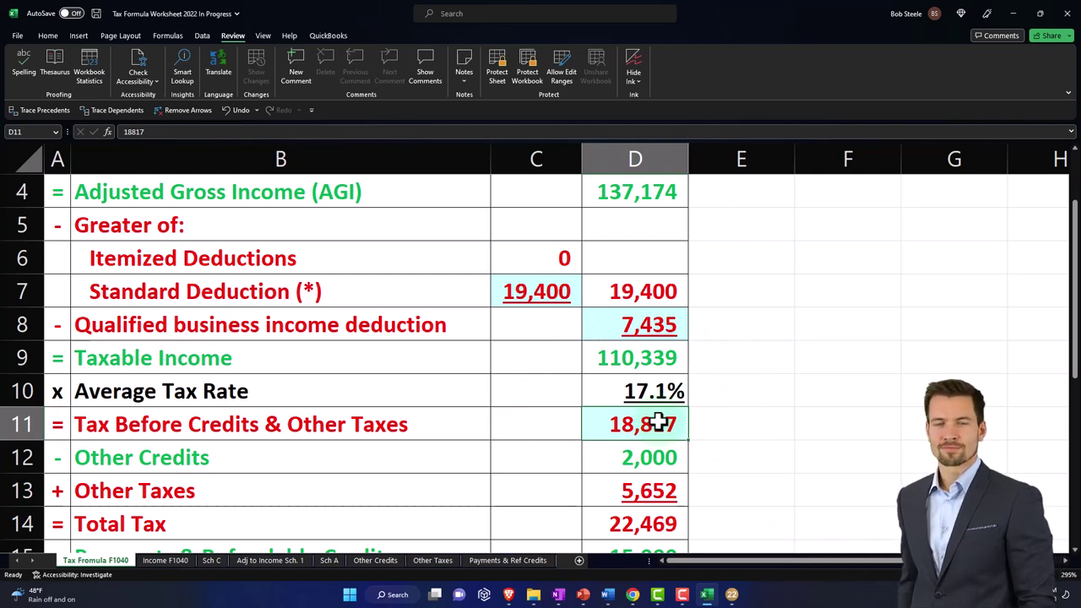
left_click(659, 393)
double_click(656, 392)
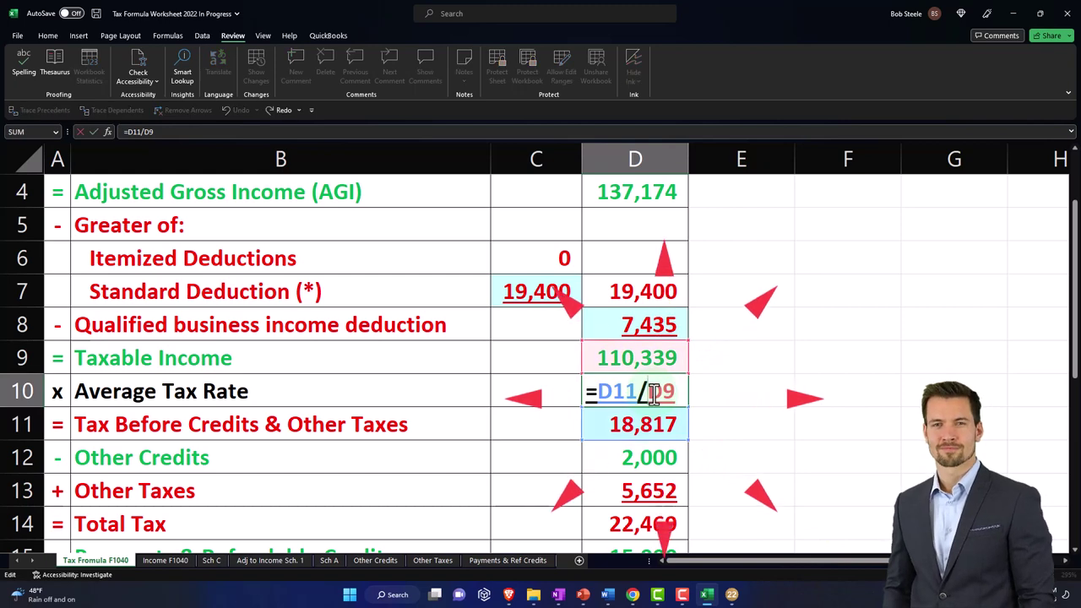
key("Return")
key("Return")
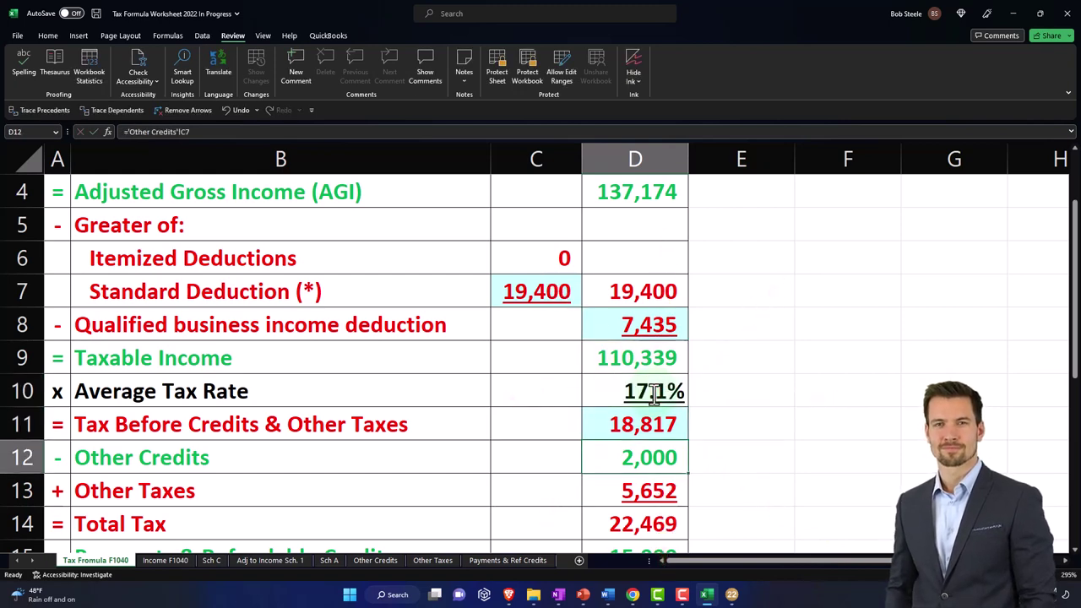
Inspect the links to the supporting sheets for Other Credits in D12 and Other Taxes in D13
scroll(654, 397, "down", 1)
double_click(653, 363)
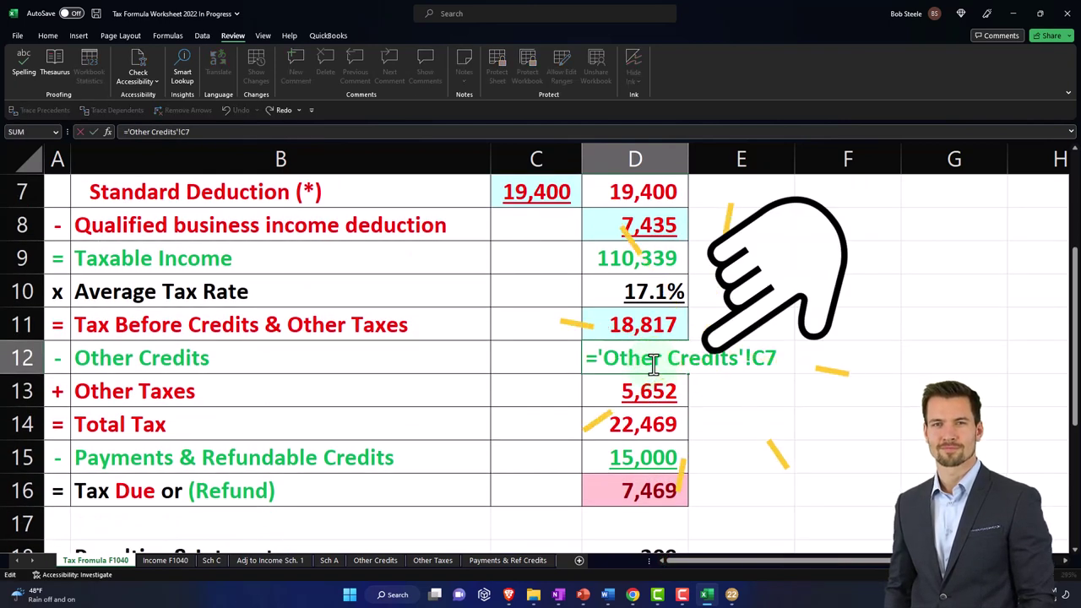
key("Return")
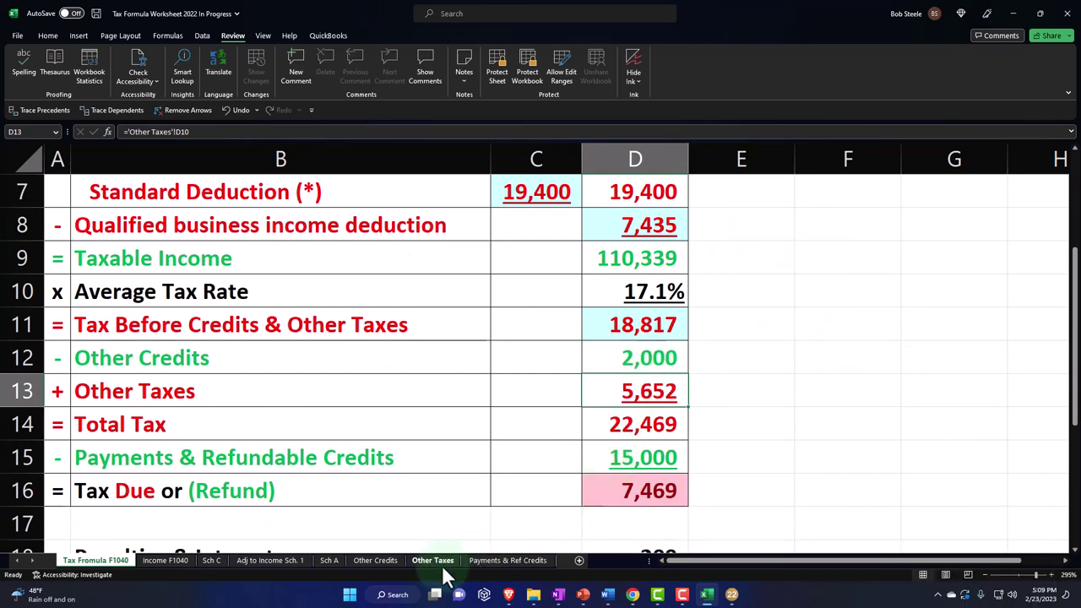
left_click(620, 355)
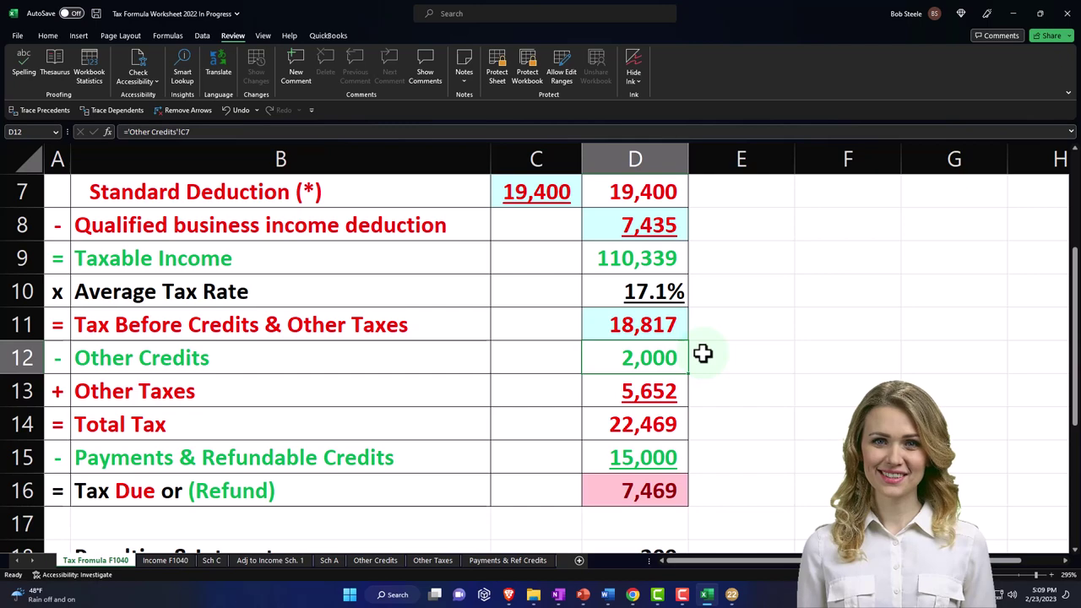
key("Down")
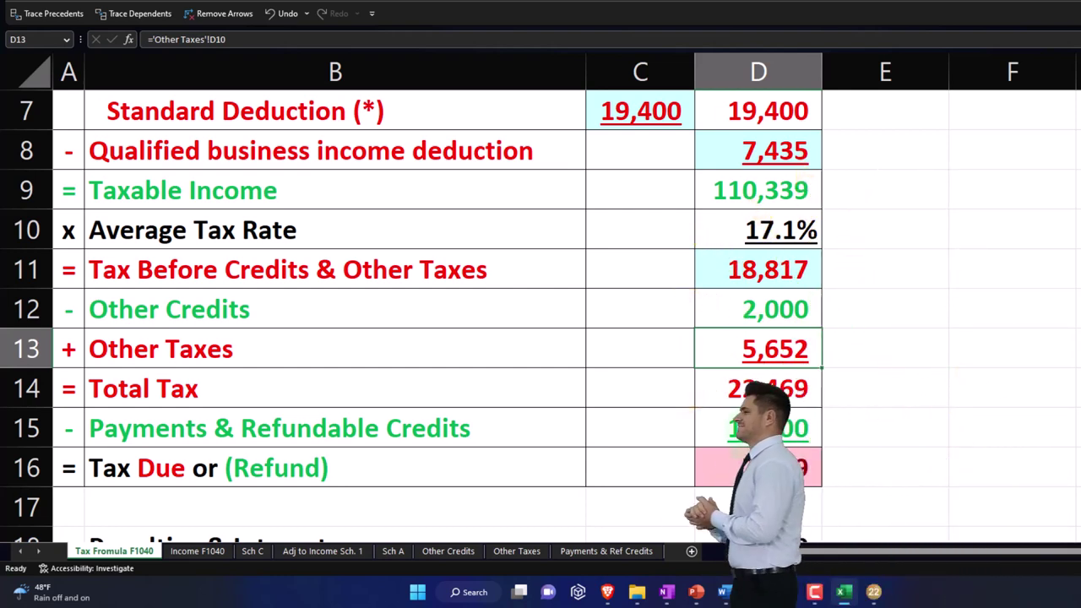
Inspect the Total Tax formula in D14 and the Tax Due or (Refund) formula in D16
double_click(752, 394)
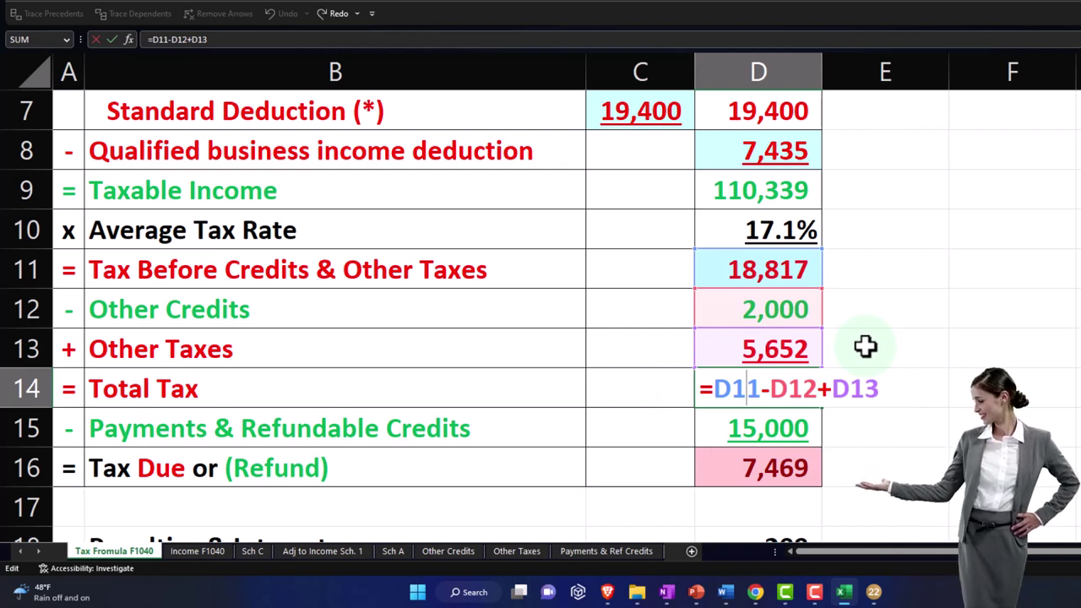
key("Return")
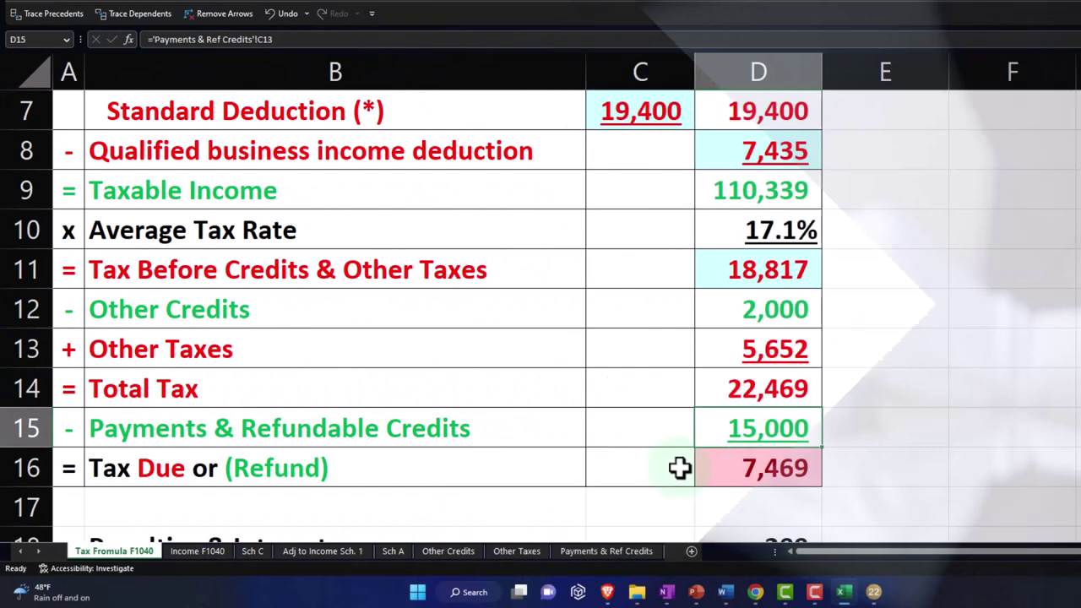
double_click(722, 469)
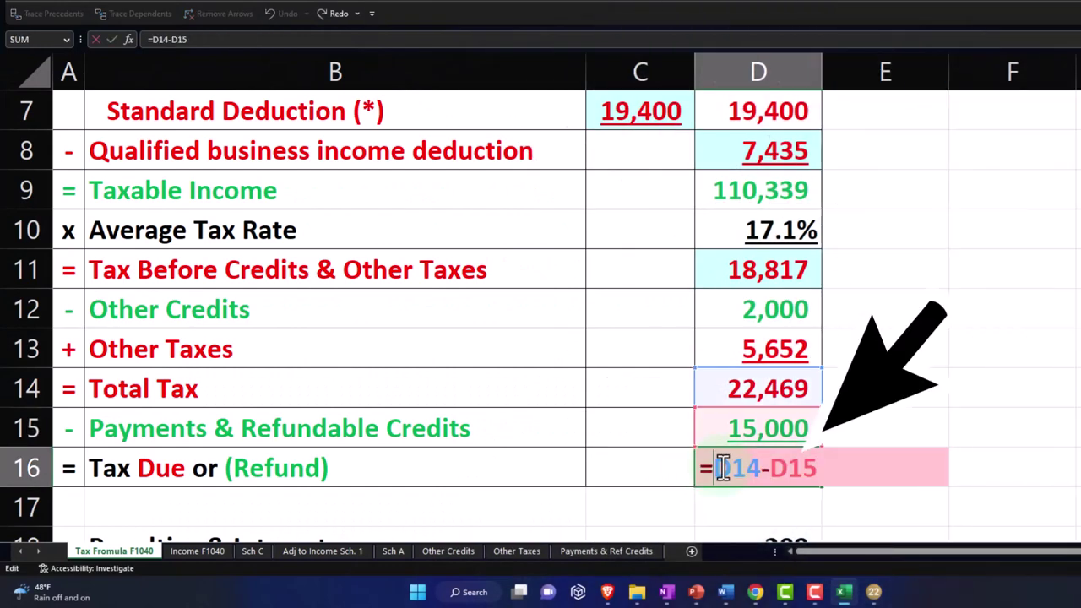
key("Return")
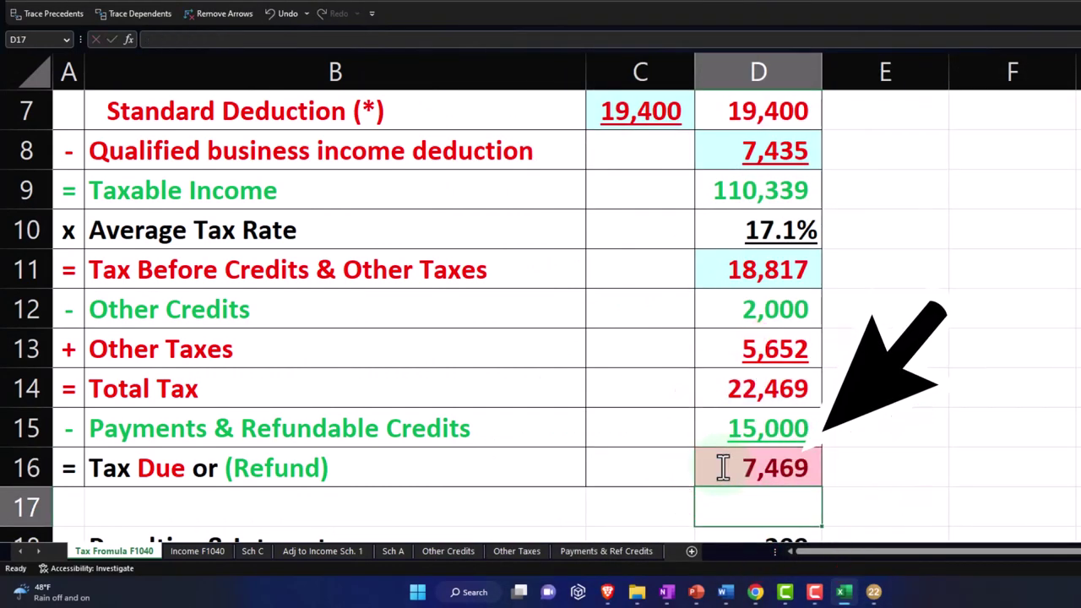
Compare the penalties and the after-penalties total in D18:D19 with Form 1040 page 2 in Lacerte, ending back in Excel
scroll(722, 467, "down", 1)
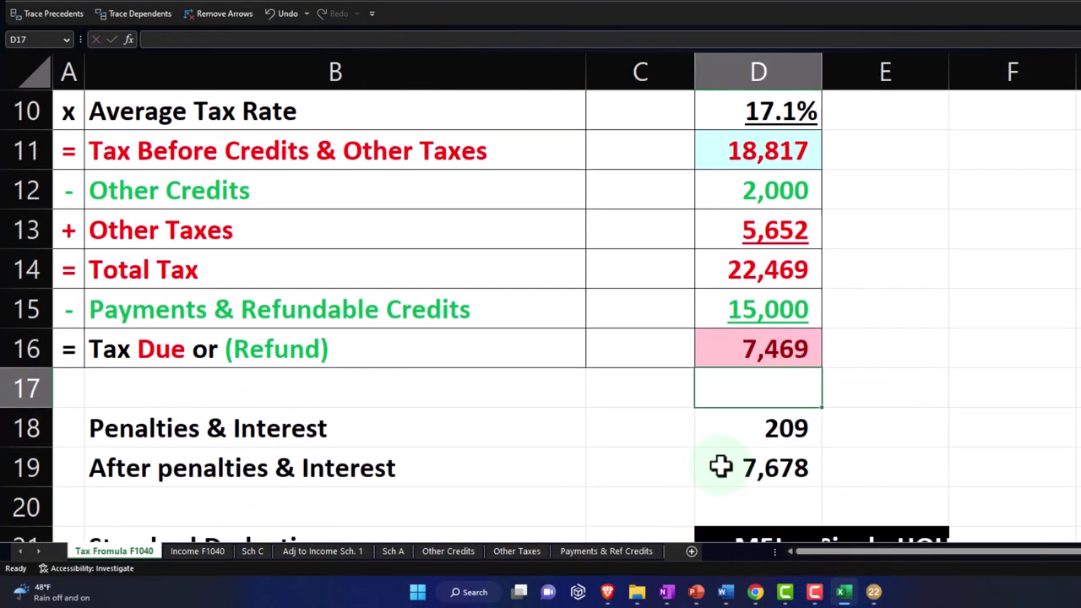
left_click(739, 429)
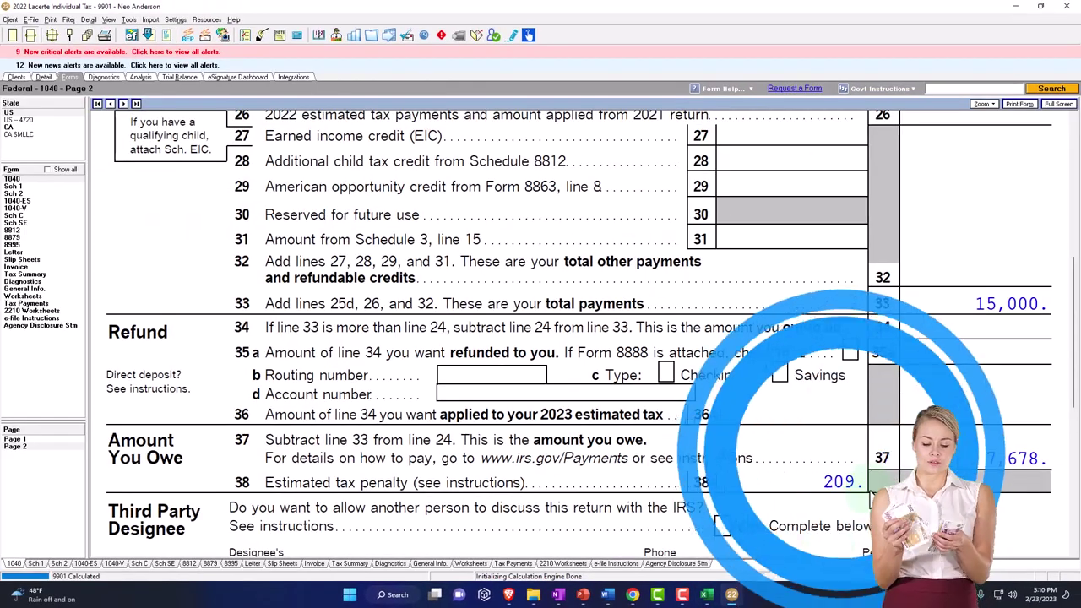
left_click(732, 596)
left_click(509, 508)
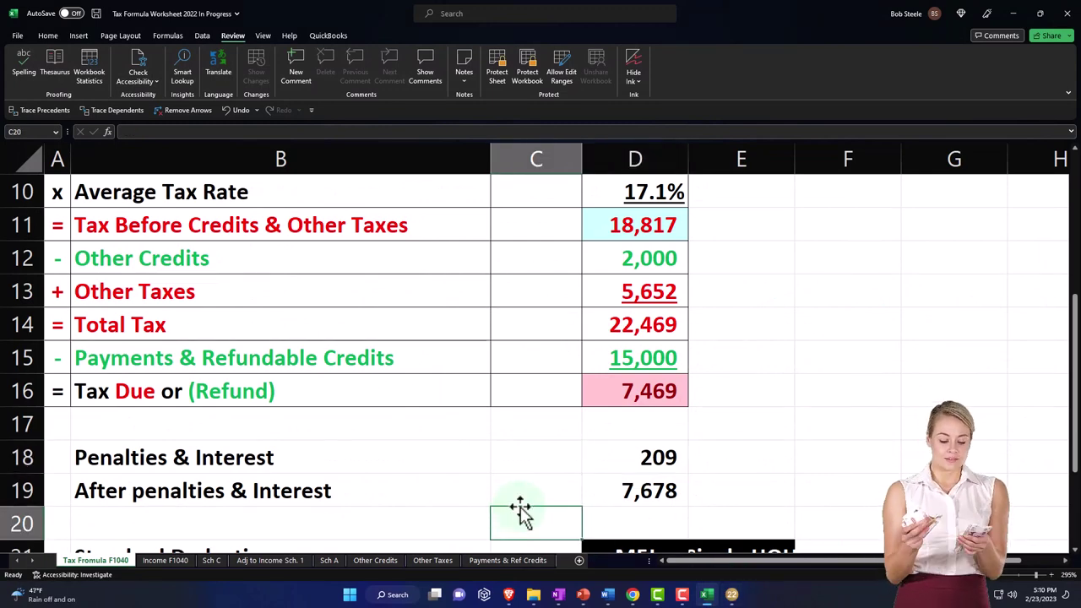
left_click(598, 488)
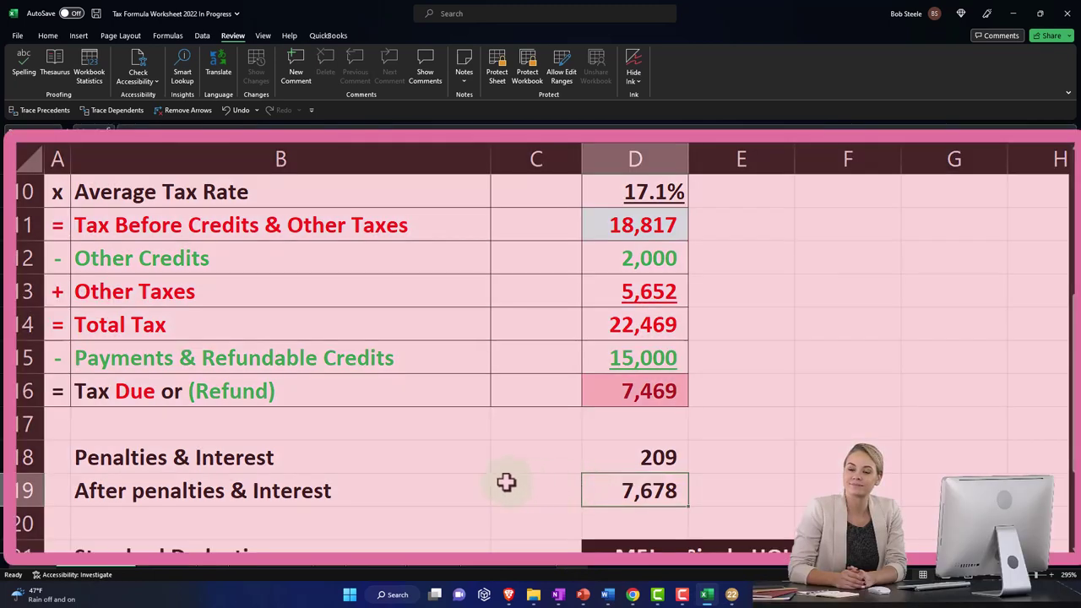
scroll(507, 481, "up", 3)
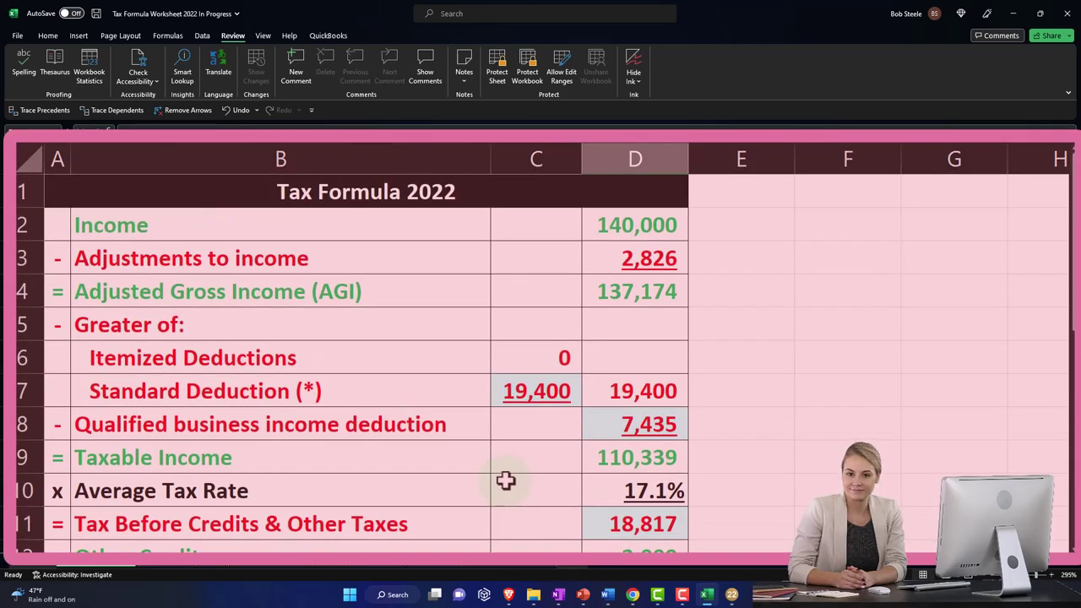